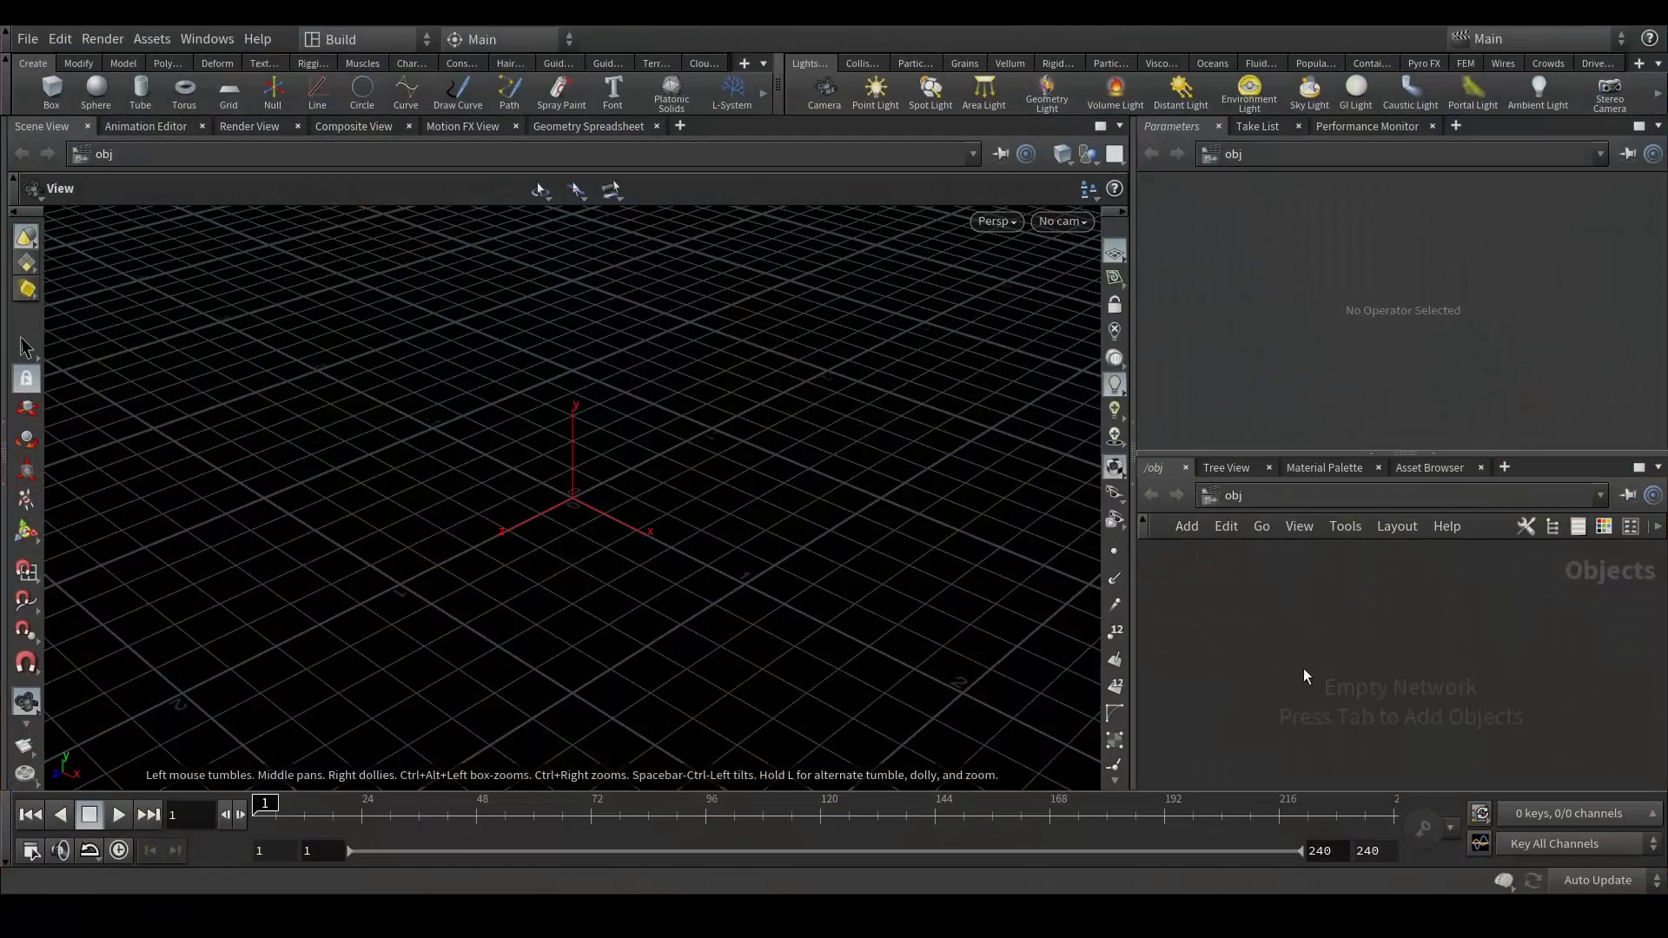
# Step: Add a Geometry object to the empty object network and rename it Inflate
pyautogui.press('Tab')
pyautogui.write('ge')
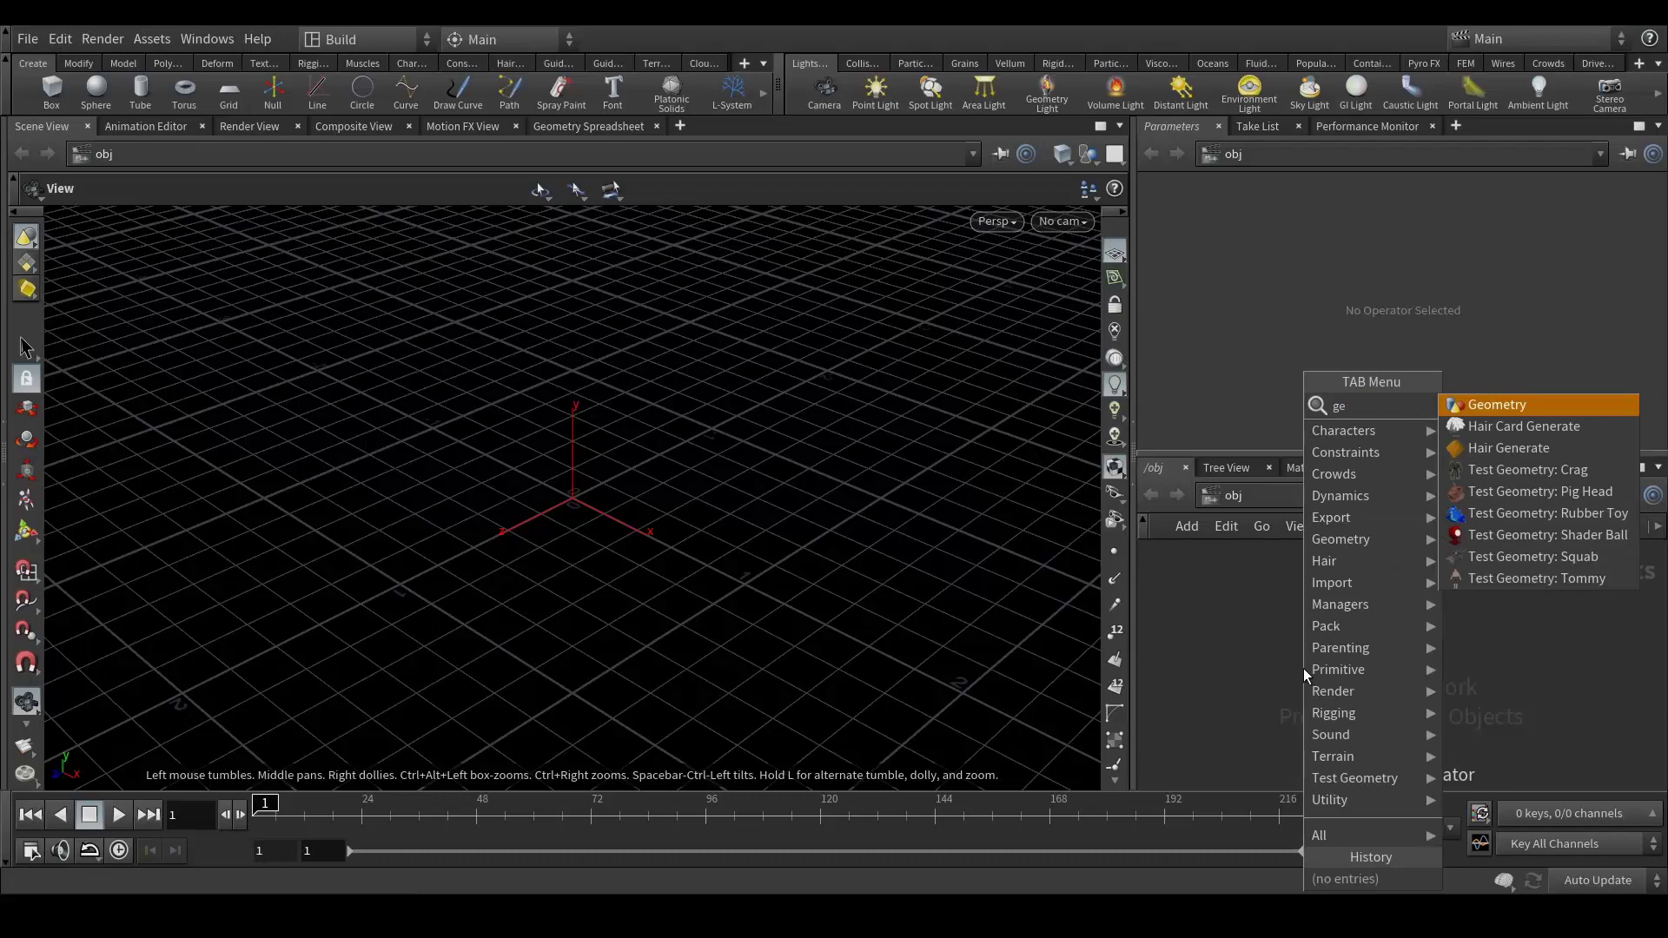
pyautogui.press('Return')
pyautogui.click(1303, 669)
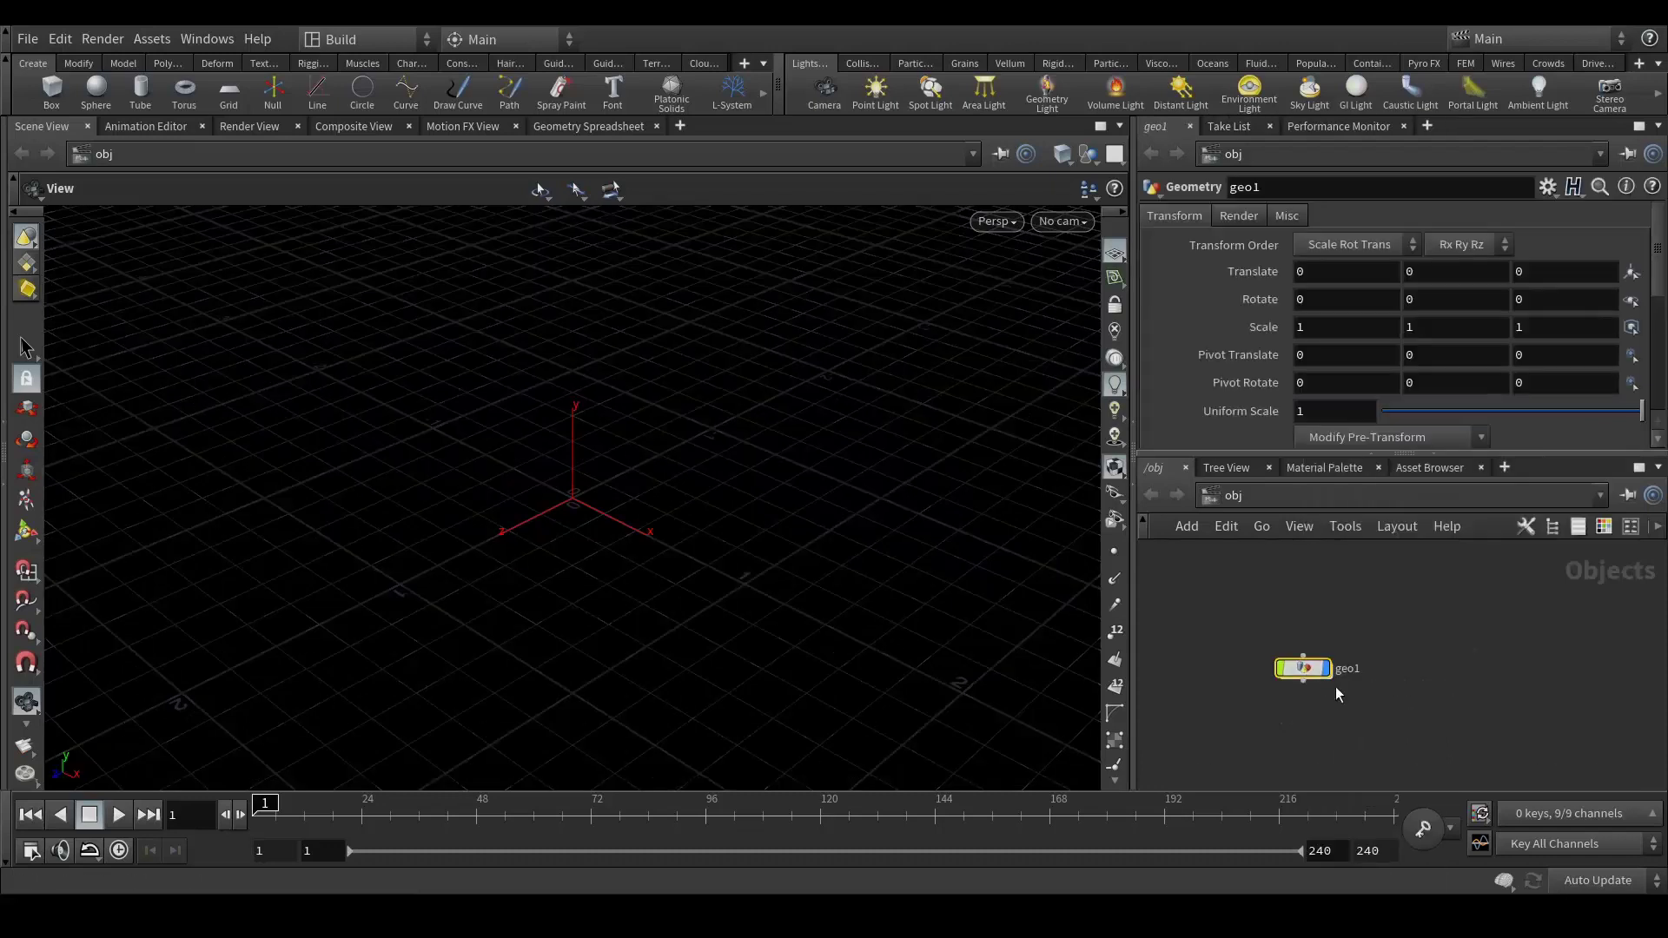
pyautogui.doubleClick(1348, 669)
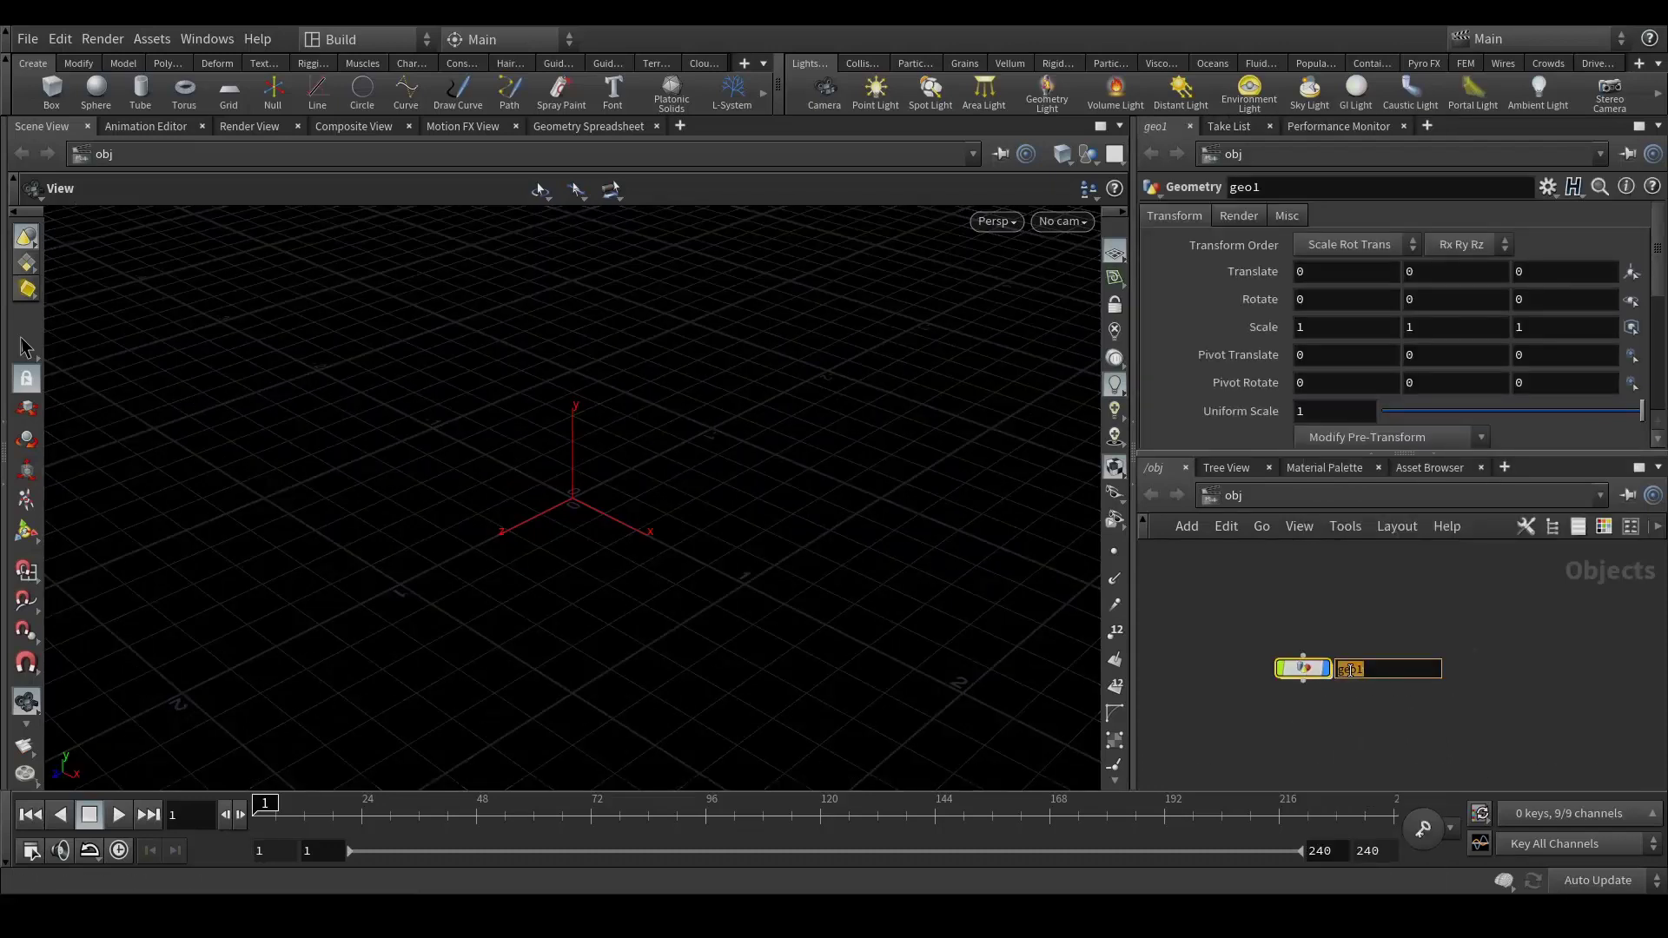
pyautogui.press('BackSpace')
pyautogui.write('Inflate')
pyautogui.press('Return')
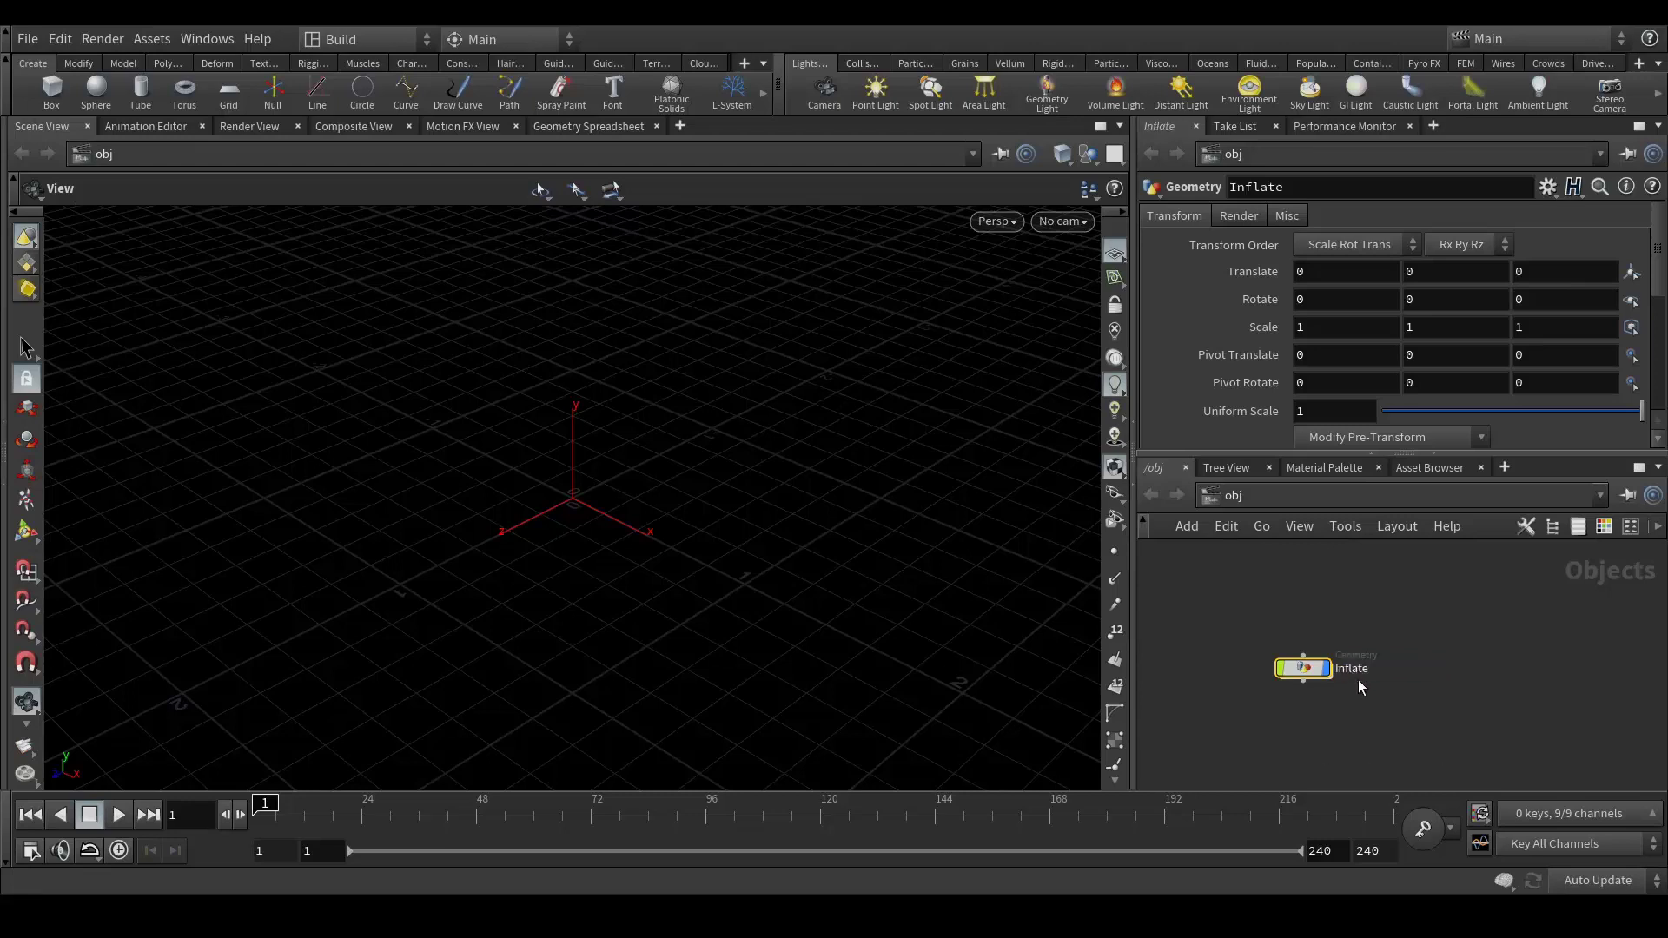
pyautogui.moveTo(1301, 680); pyautogui.dragTo(1372, 627)
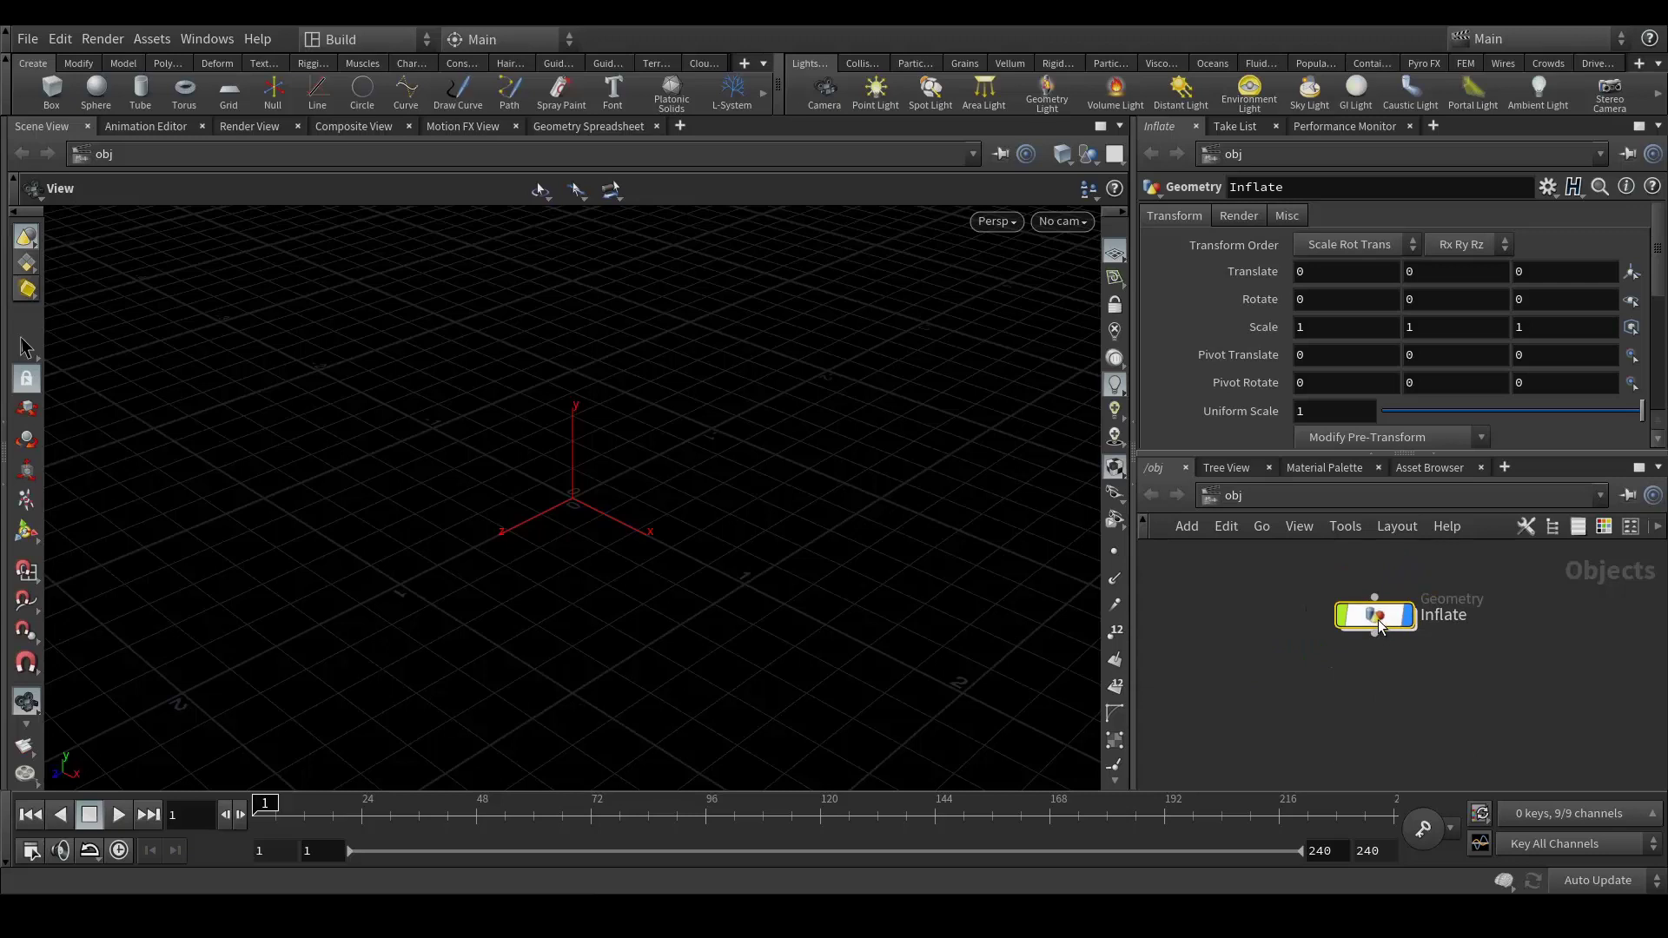
# Step: Inside the Inflate object, add the Pig Head test geometry
pyautogui.doubleClick(1373, 626)
pyautogui.press('Tab')
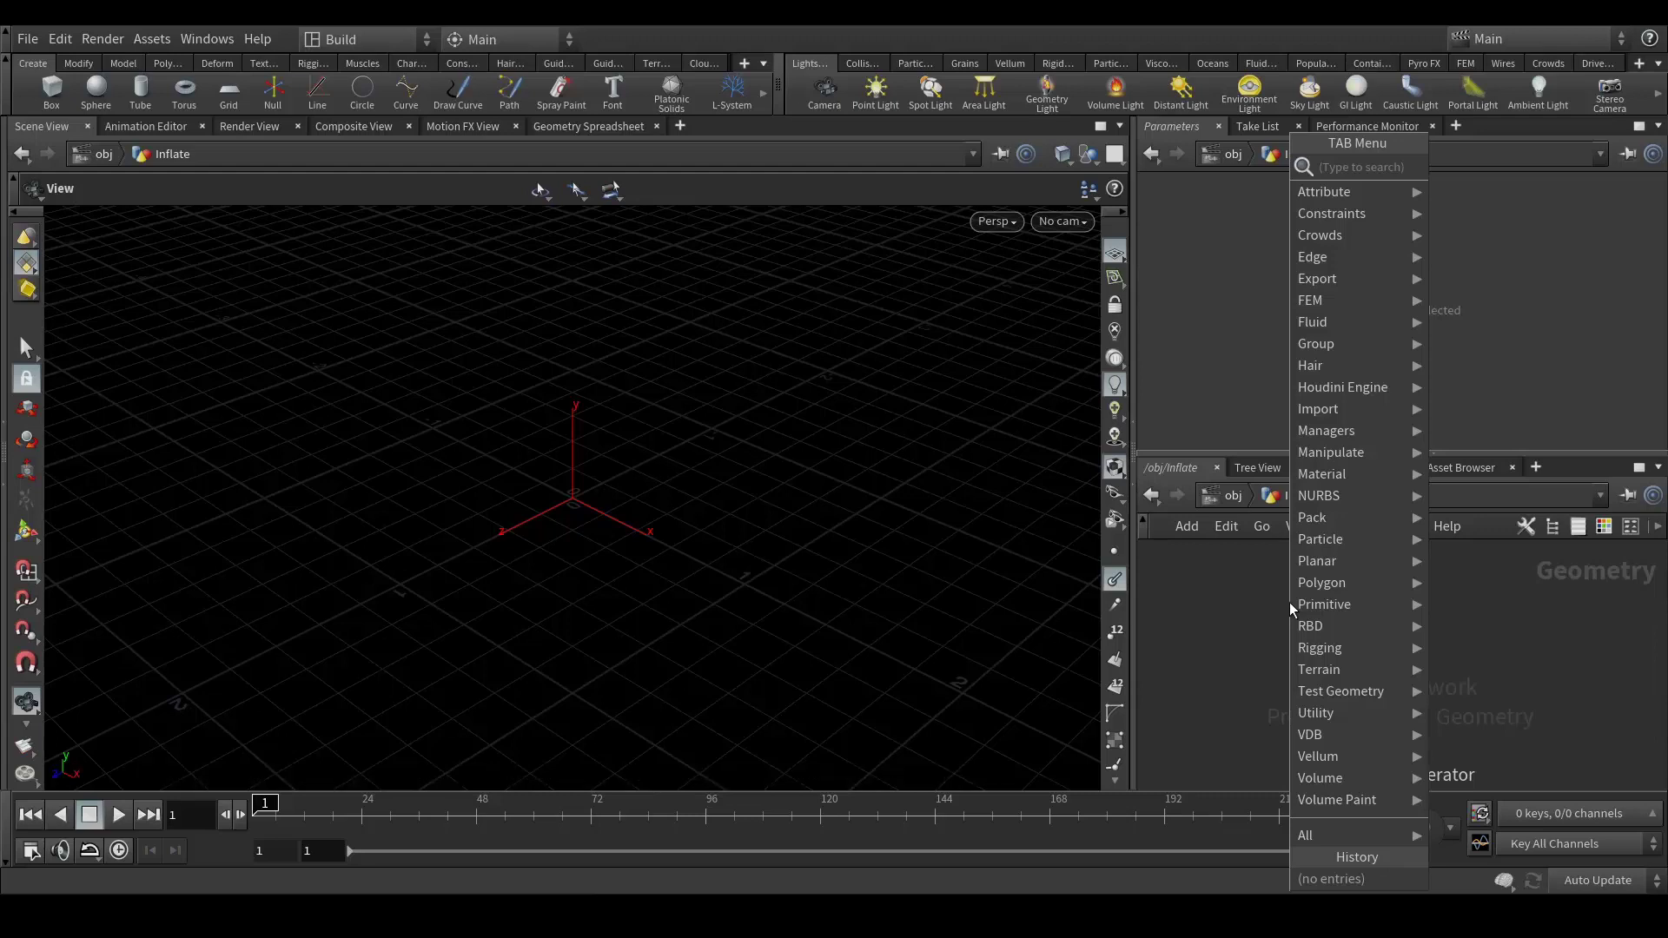
pyautogui.write('pig')
pyautogui.press('Return')
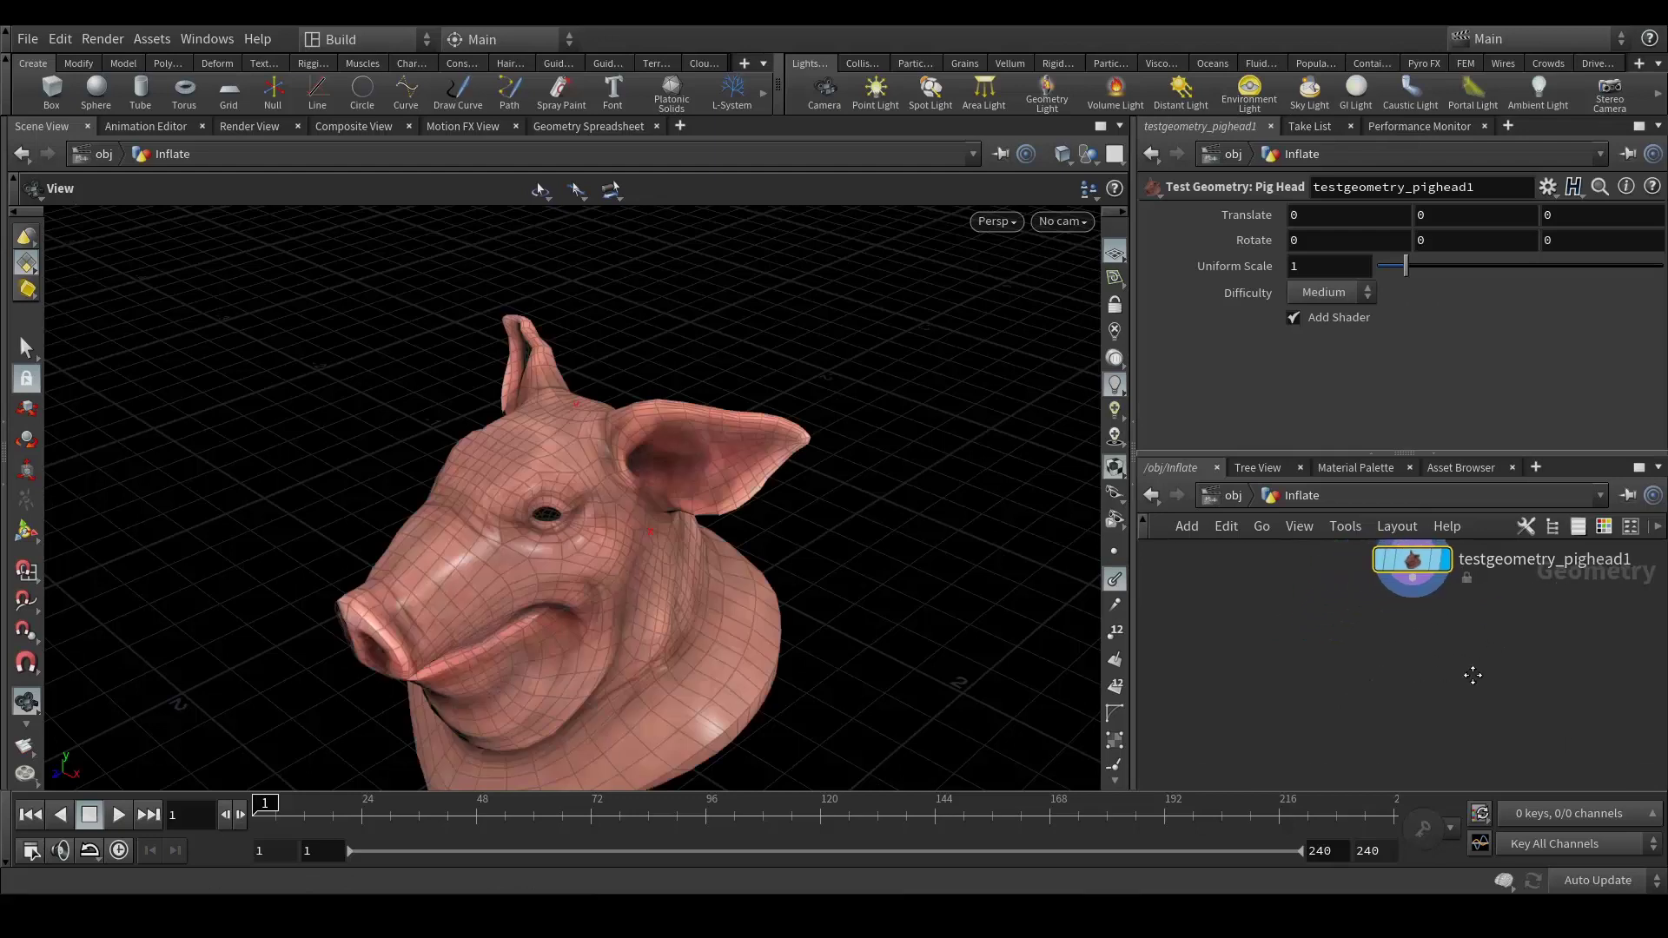
pyautogui.moveTo(1401, 678); pyautogui.dragTo(1342, 666, button='middle')
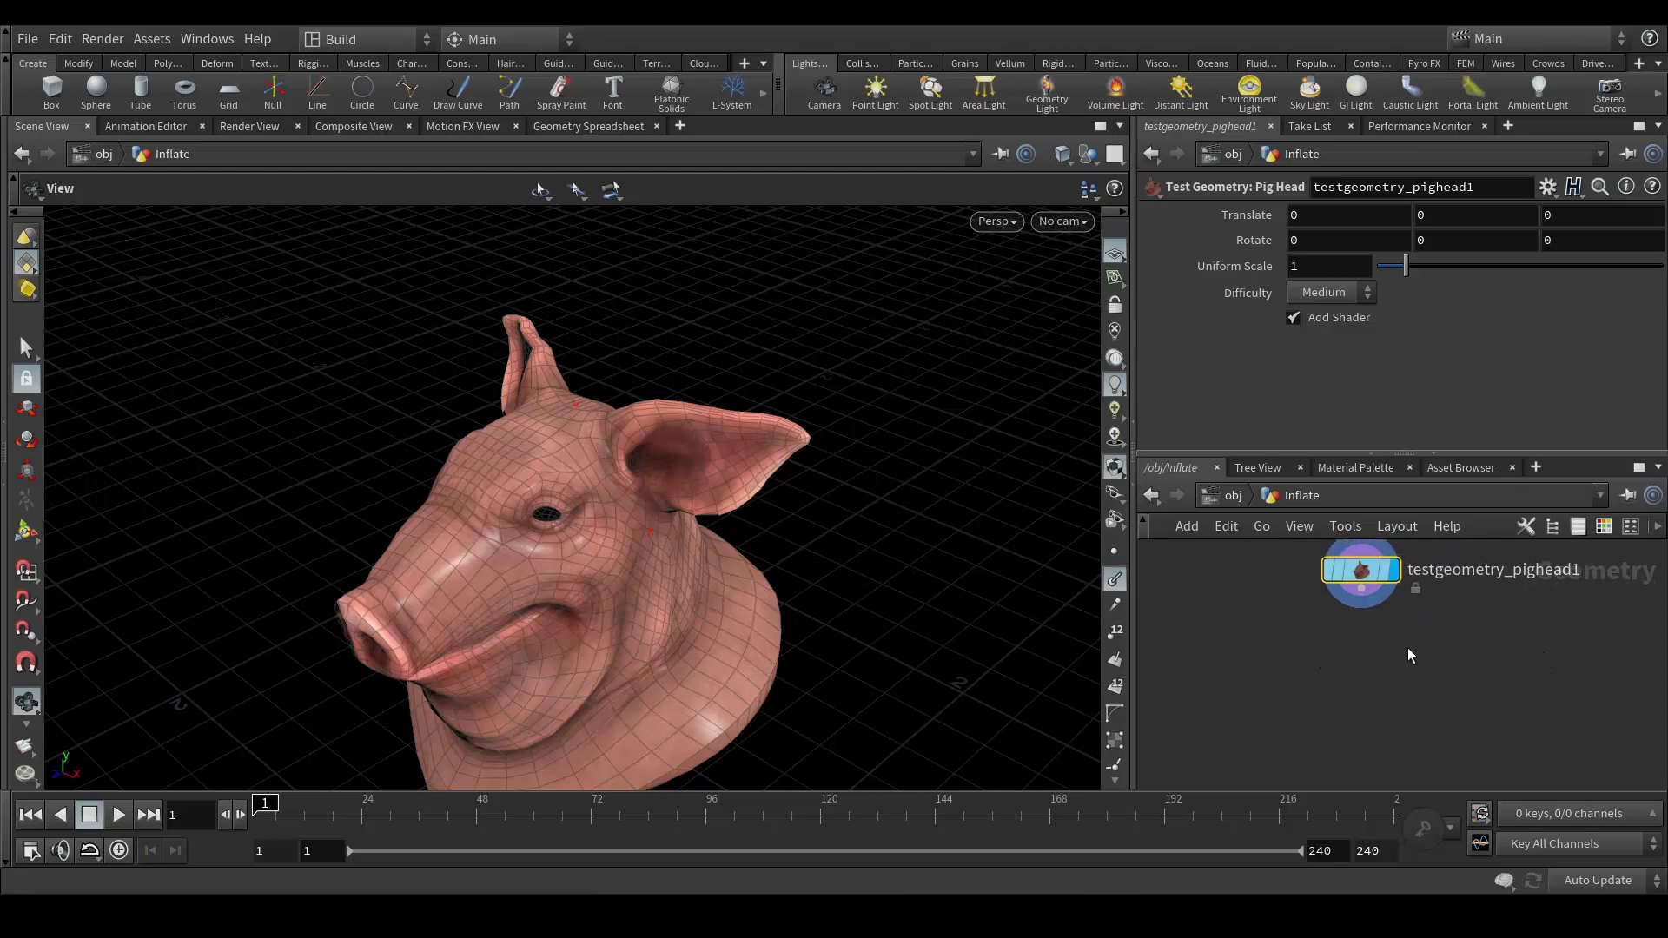
pyautogui.moveTo(1382, 695); pyautogui.dragTo(1386, 670, button='middle')
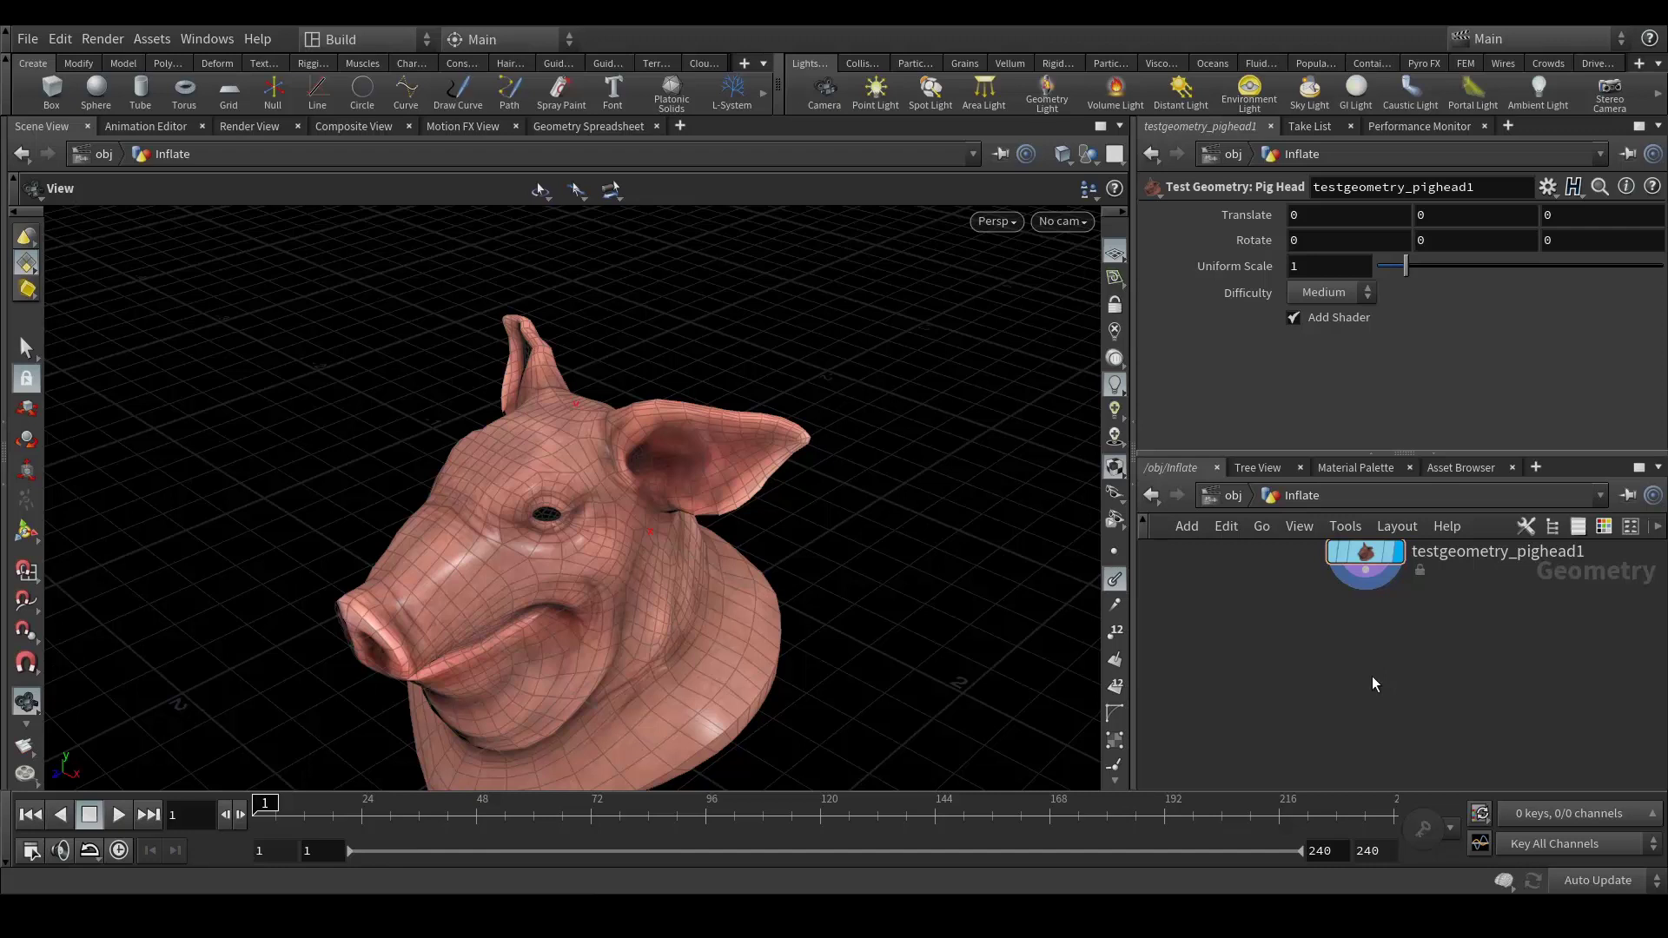
pyautogui.moveTo(1400, 670); pyautogui.dragTo(1456, 744, button='middle')
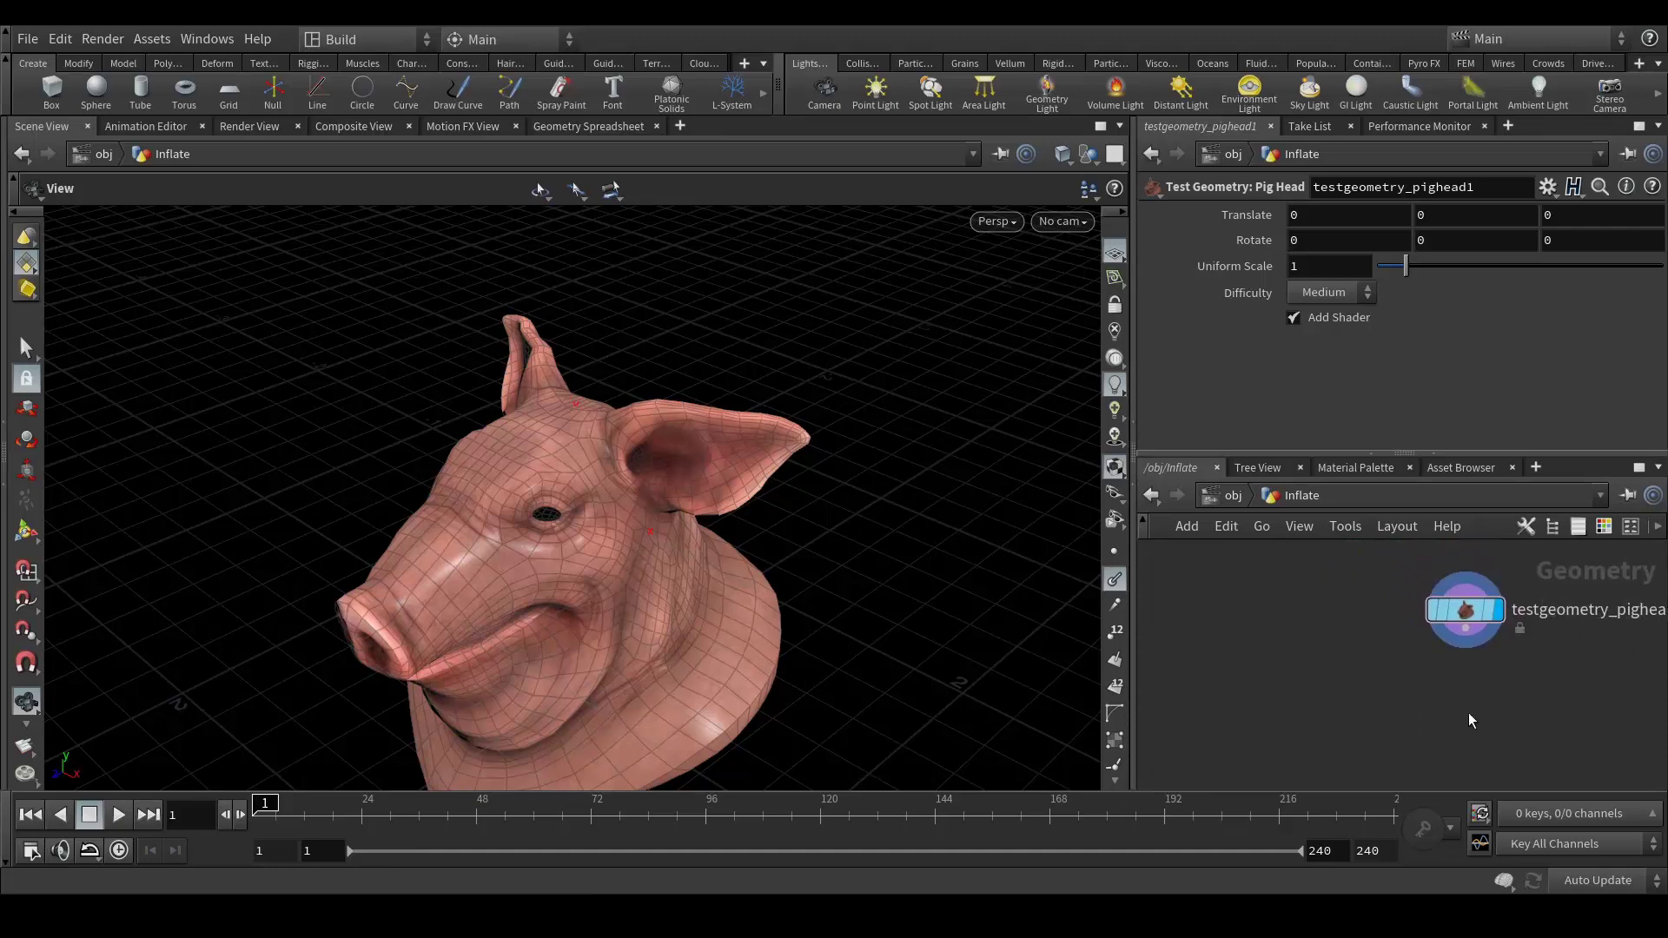
pyautogui.moveTo(1471, 721); pyautogui.dragTo(1480, 660, button='middle')
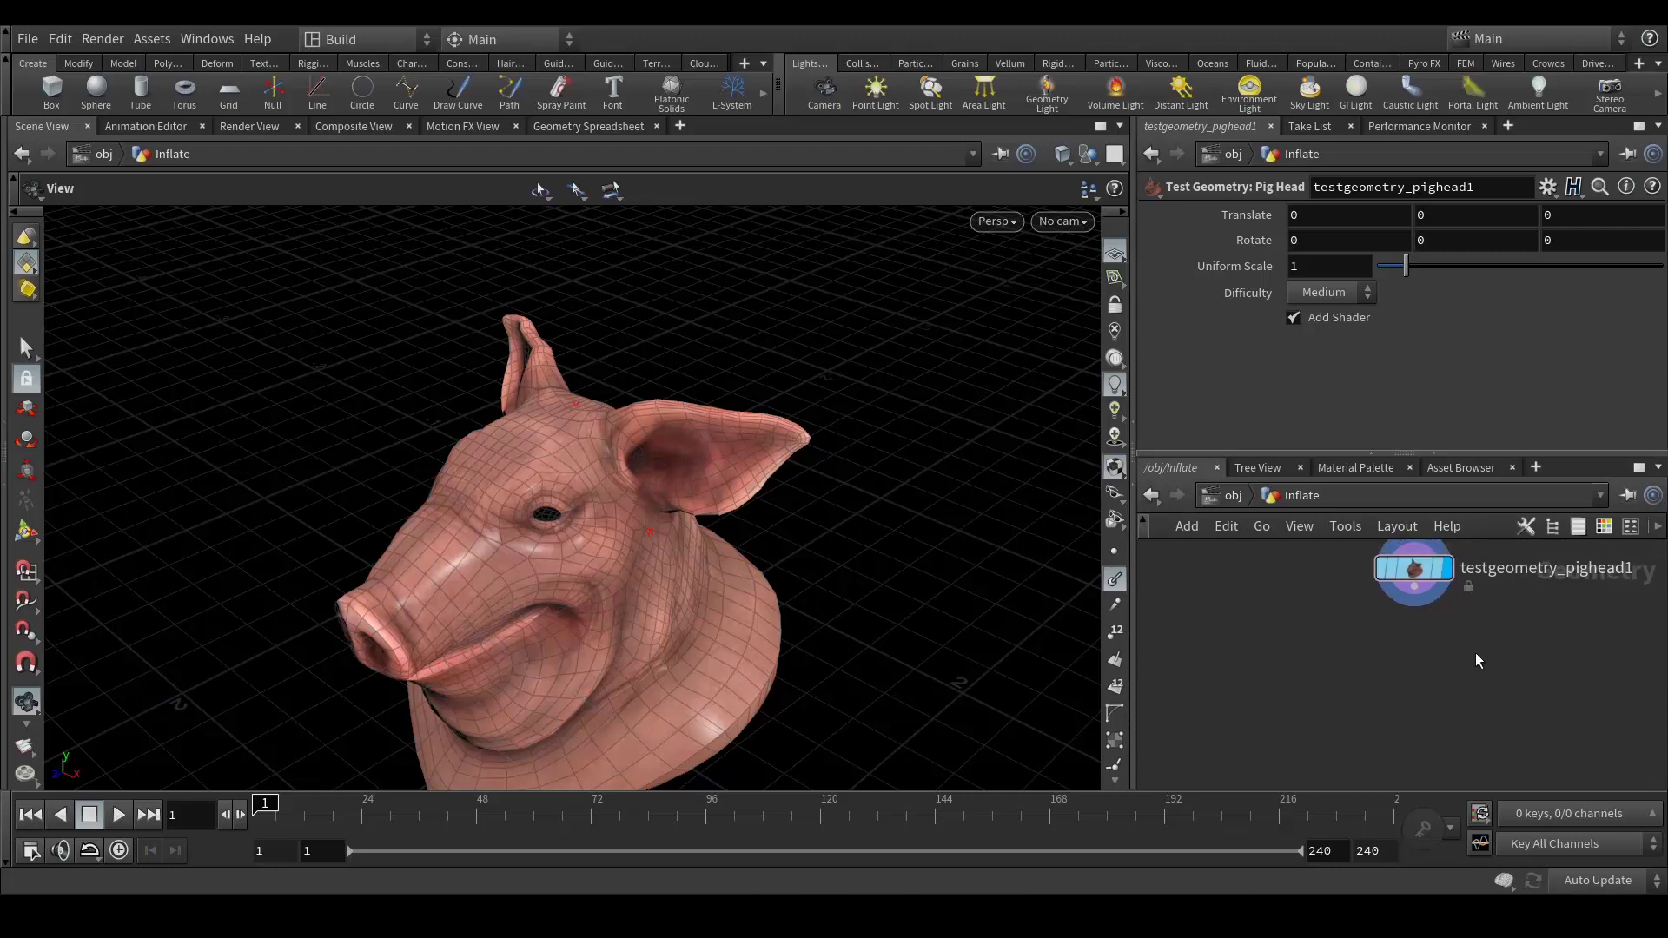
pyautogui.moveTo(1340, 625); pyautogui.dragTo(1429, 675, button='middle')
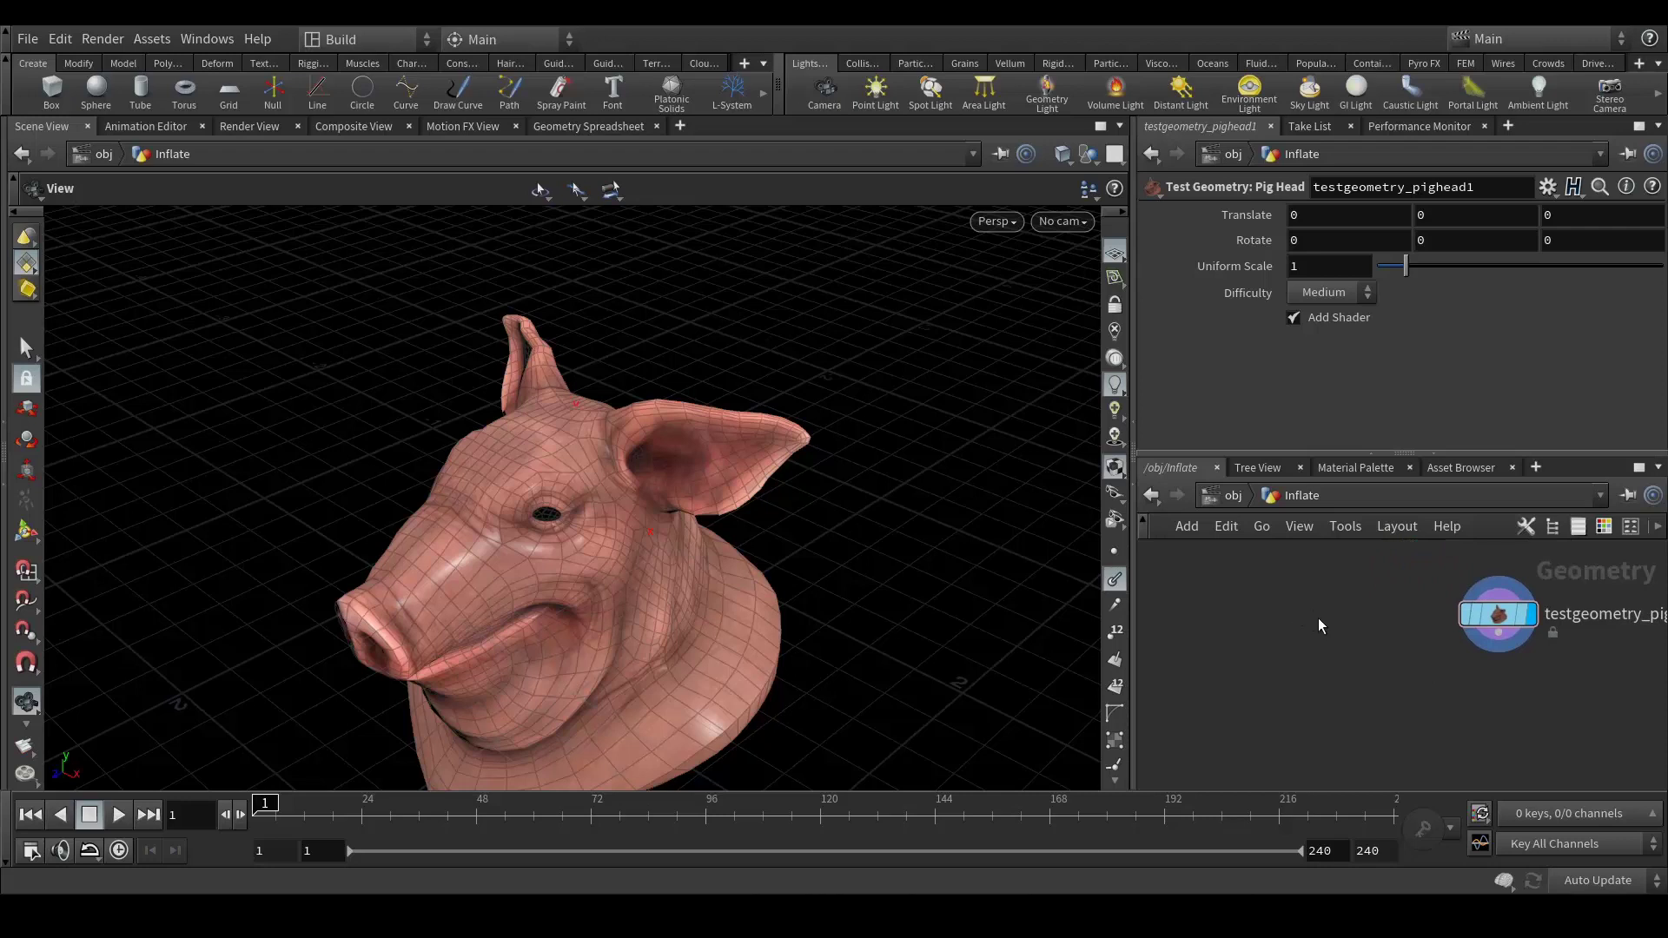
pyautogui.moveTo(1315, 618)
pyautogui.mouseDown(button='middle')
pyautogui.moveTo(1333, 635)
pyautogui.moveTo(1314, 634)
pyautogui.moveTo(1347, 622)
pyautogui.mouseUp(button='middle')
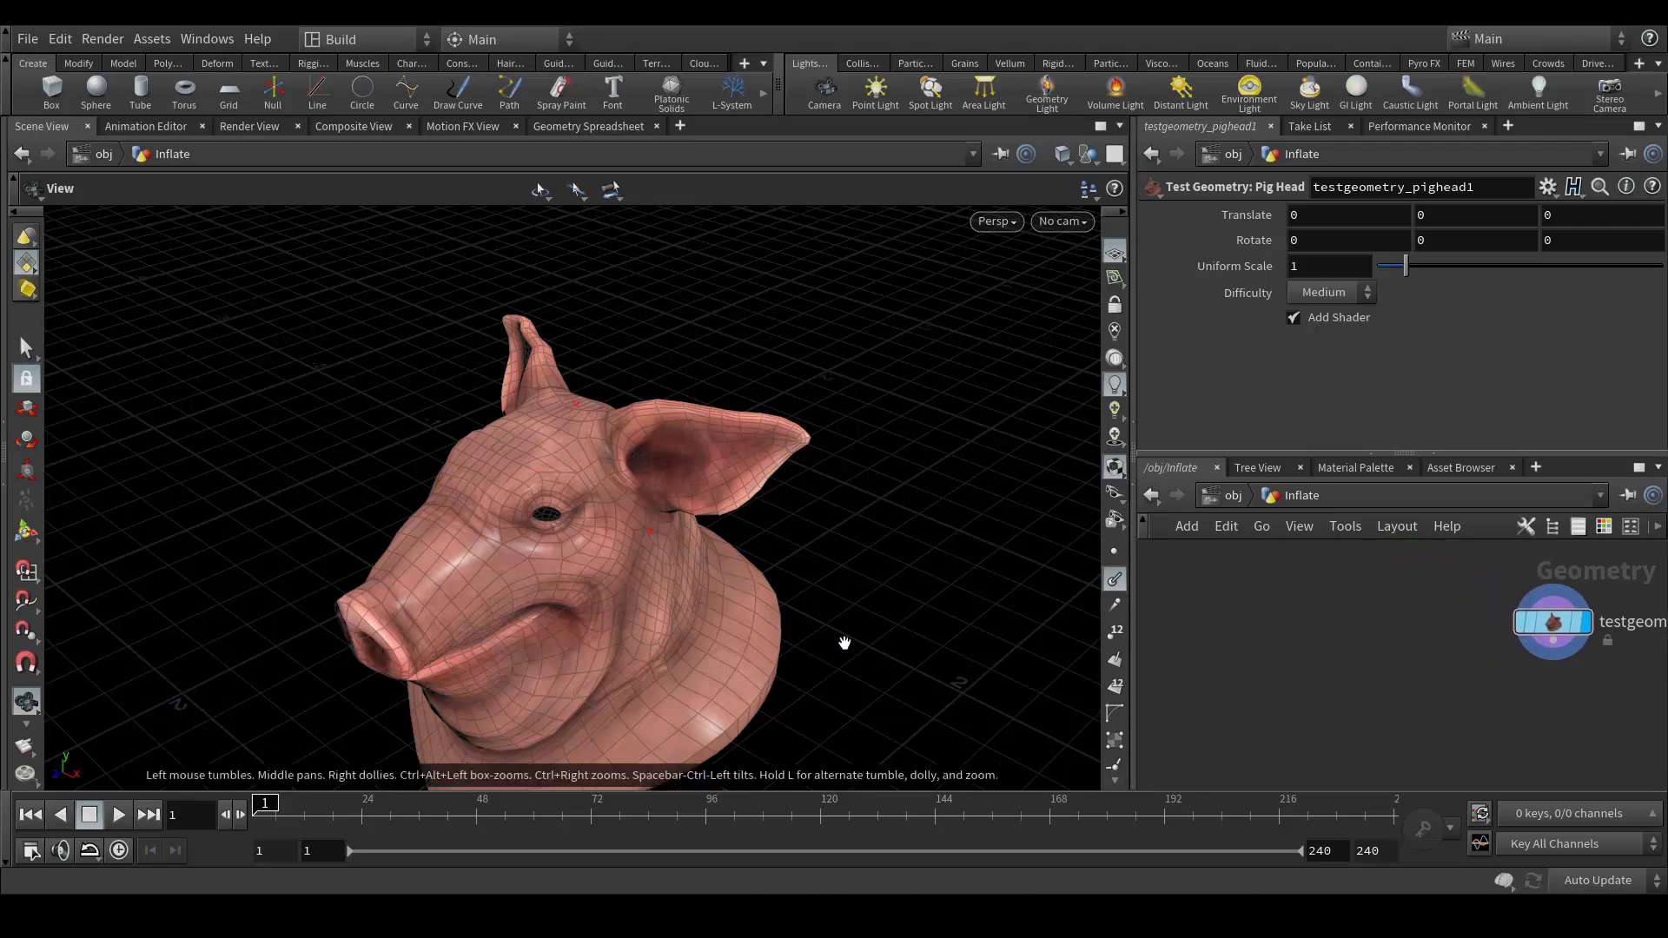
# Step: Switch the viewport to wireframe display and examine the pig head's mesh up close
pyautogui.moveTo(826, 670); pyautogui.dragTo(807, 619)
pyautogui.moveTo(807, 619); pyautogui.dragTo(766, 520, button='middle')
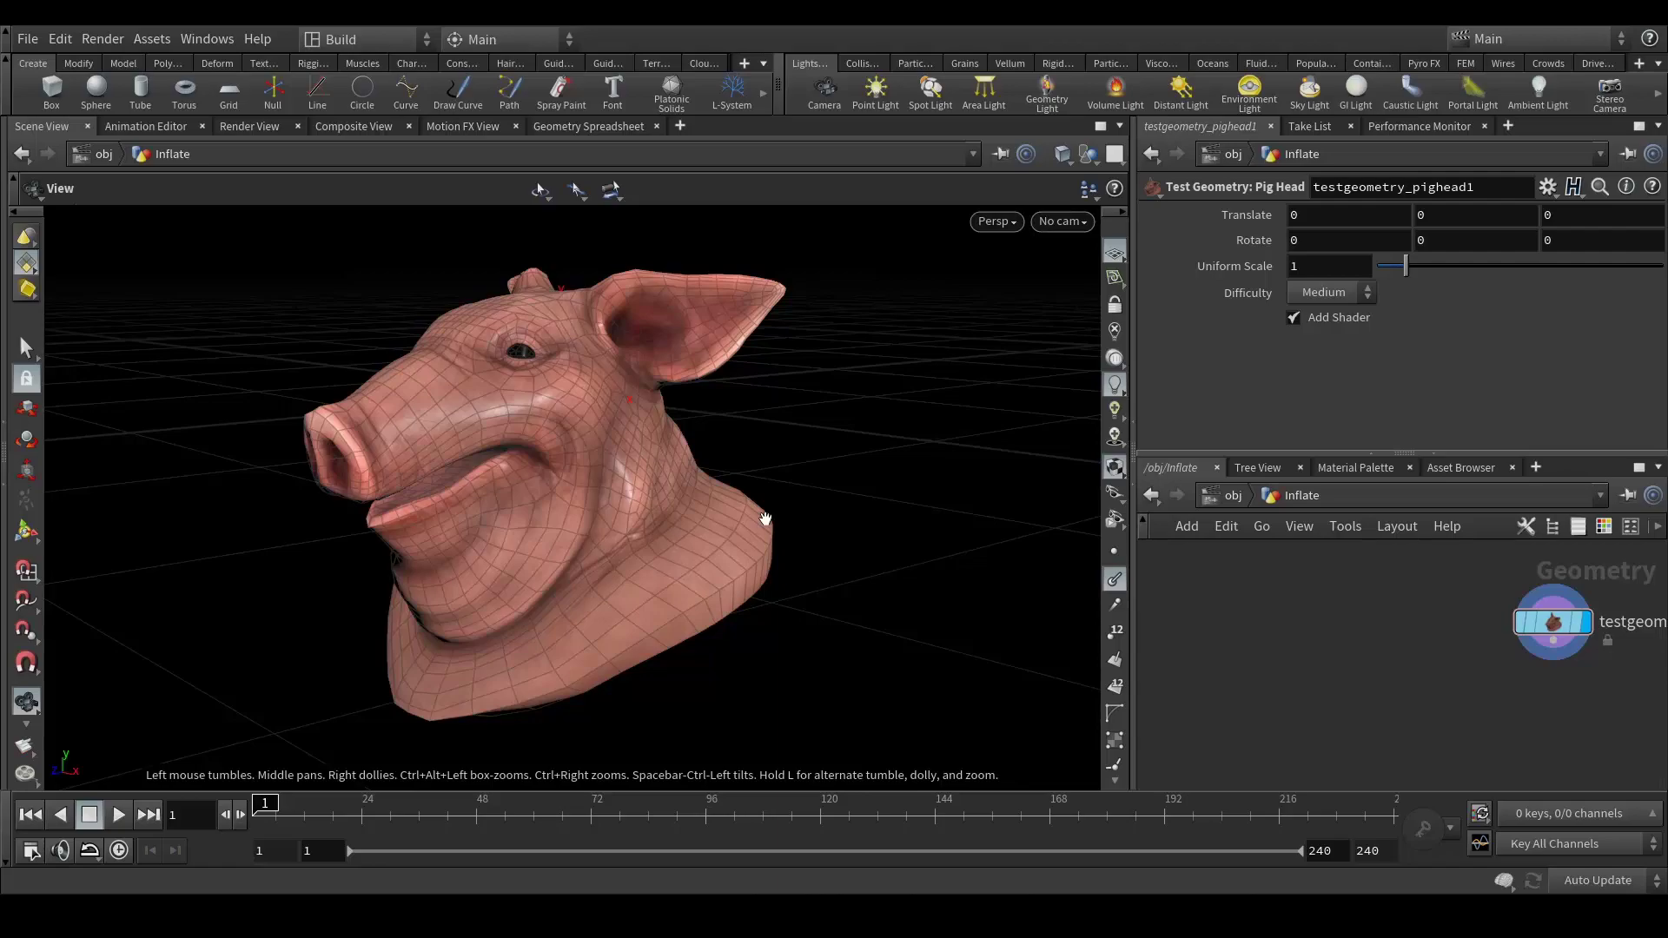
pyautogui.press('w')
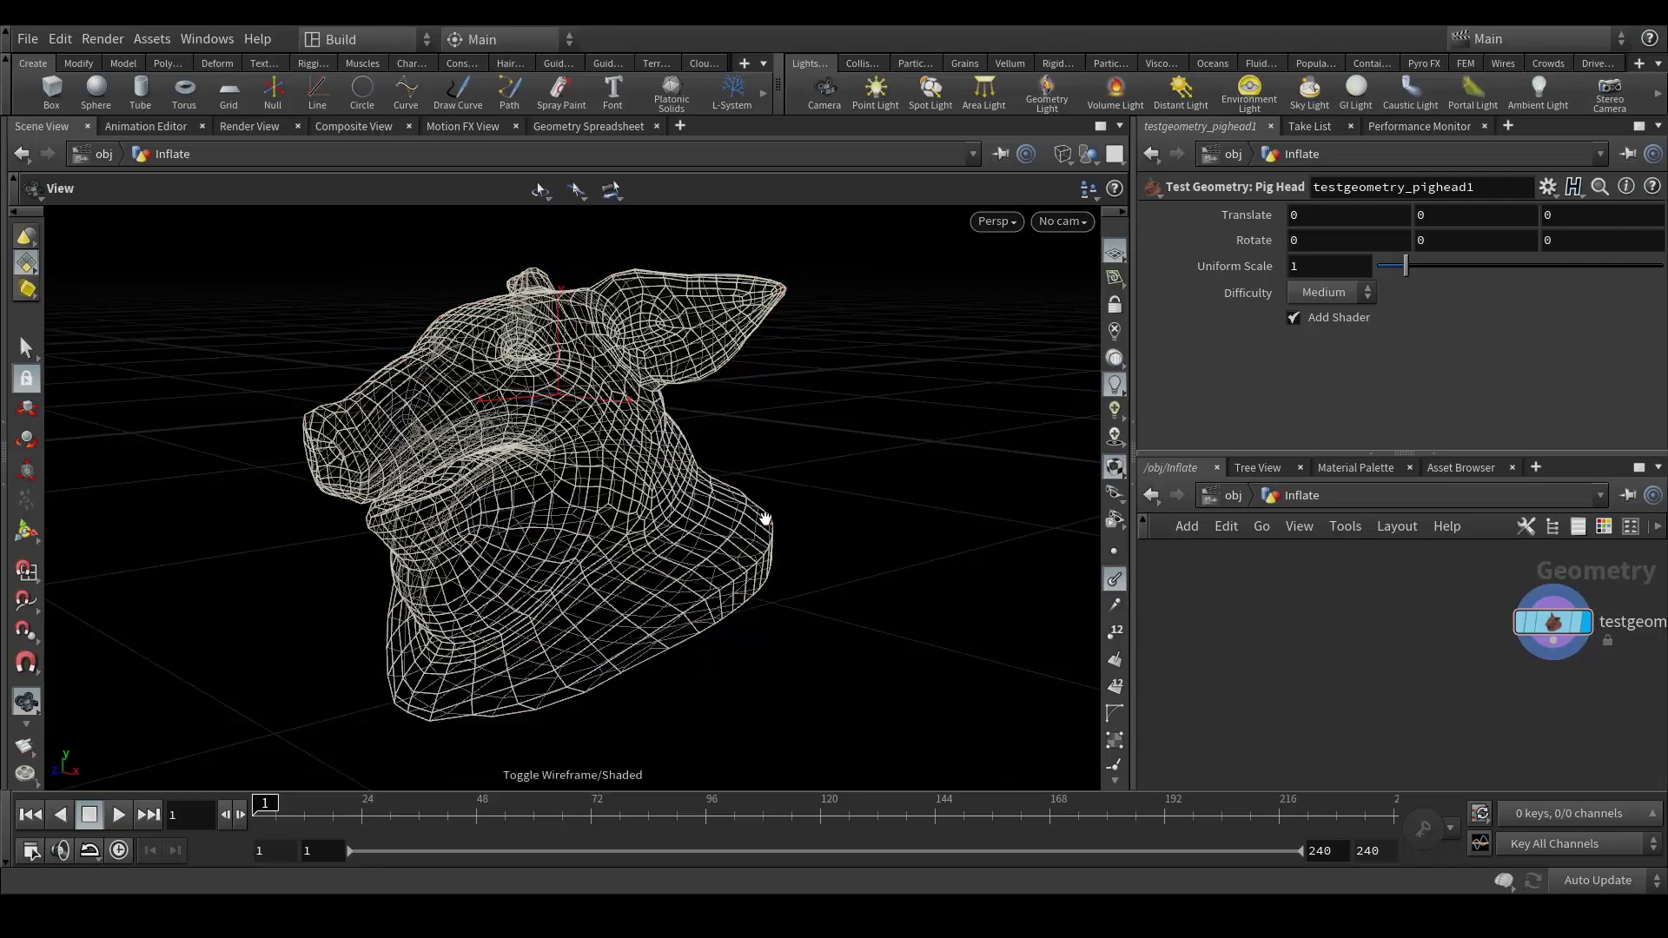
pyautogui.moveTo(721, 425)
pyautogui.mouseDown()
pyautogui.moveTo(860, 436)
pyautogui.moveTo(726, 447)
pyautogui.moveTo(700, 365)
pyautogui.moveTo(695, 437)
pyautogui.mouseUp()
pyautogui.scroll(5, 670, 521)
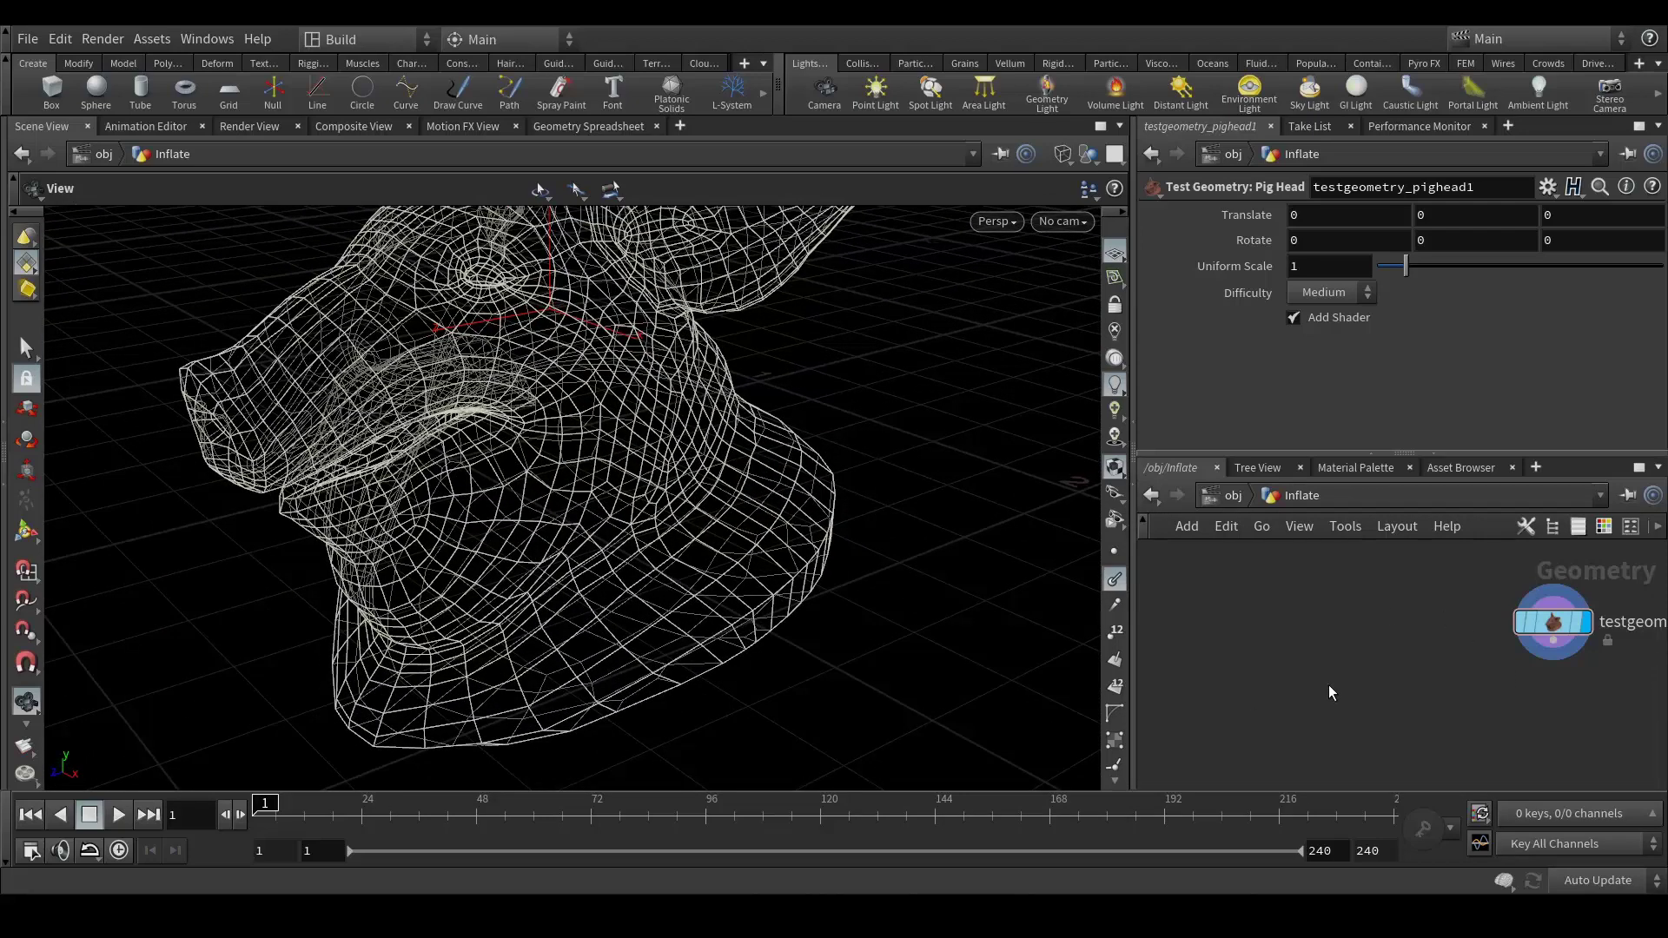
# Step: Add a Sphere node beside the pig head node and make it the displayed node
pyautogui.press('Tab')
pyautogui.write('sphere')
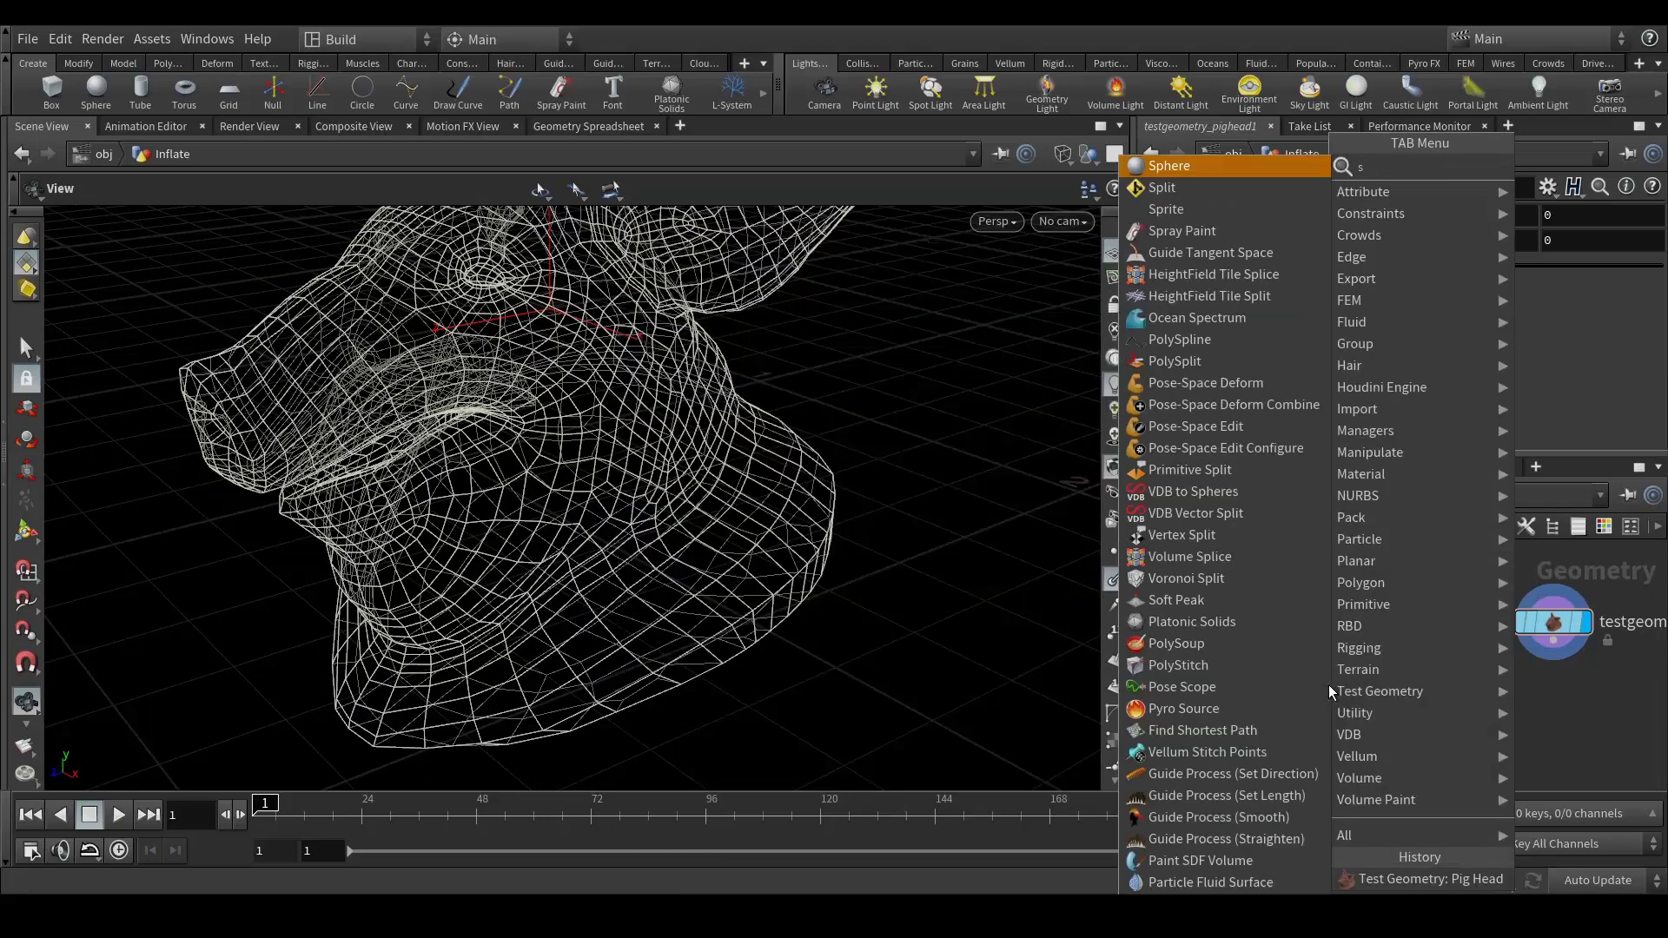
pyautogui.press('Return')
pyautogui.click(1327, 685)
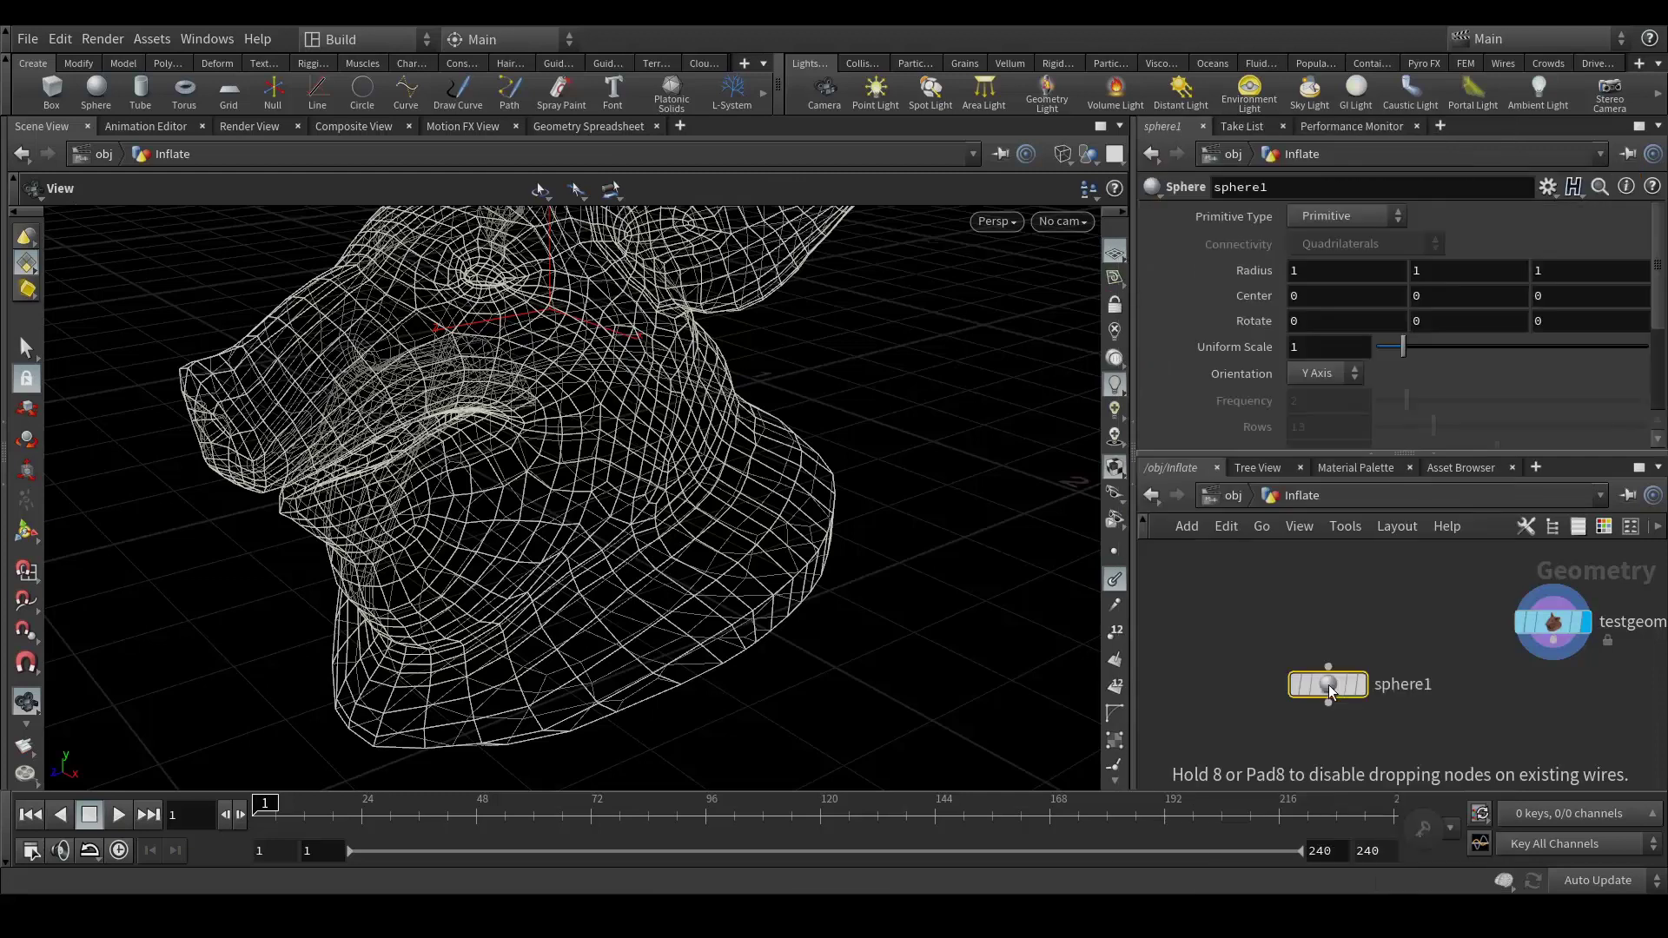
pyautogui.moveTo(1328, 685); pyautogui.dragTo(1331, 611)
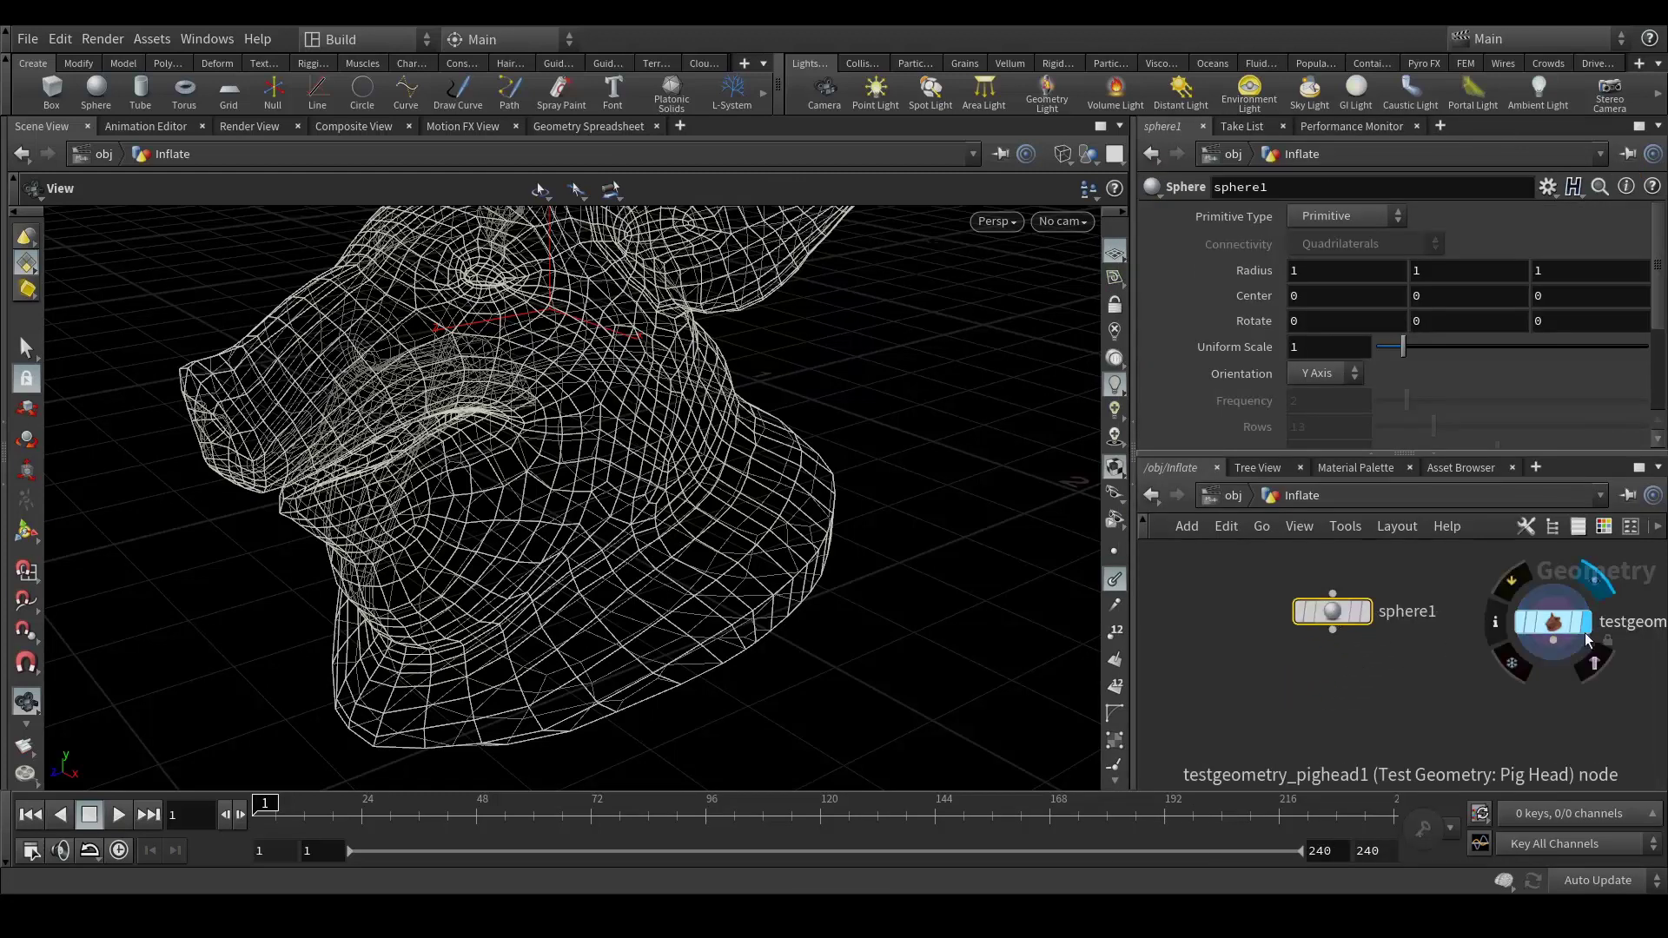
pyautogui.click(1365, 611)
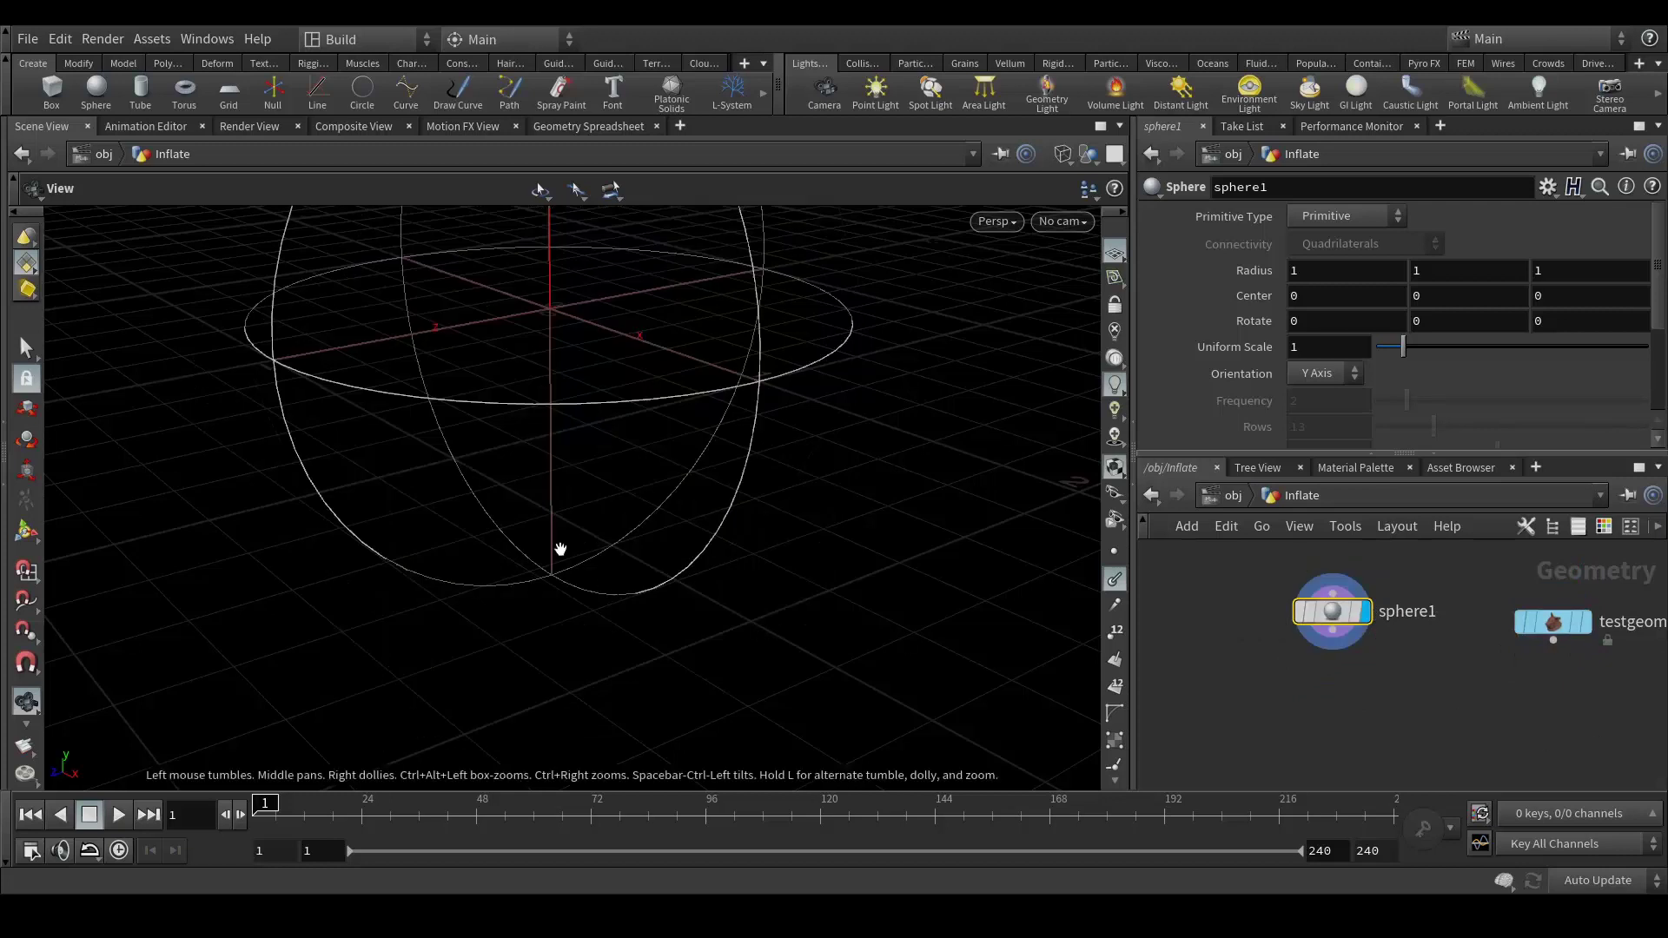
# Step: Template the pig head node so that its mesh shows together with the sphere in the viewport
pyautogui.scroll(-2, 521, 547)
pyautogui.moveTo(491, 586); pyautogui.dragTo(695, 512)
pyautogui.moveTo(1574, 633)
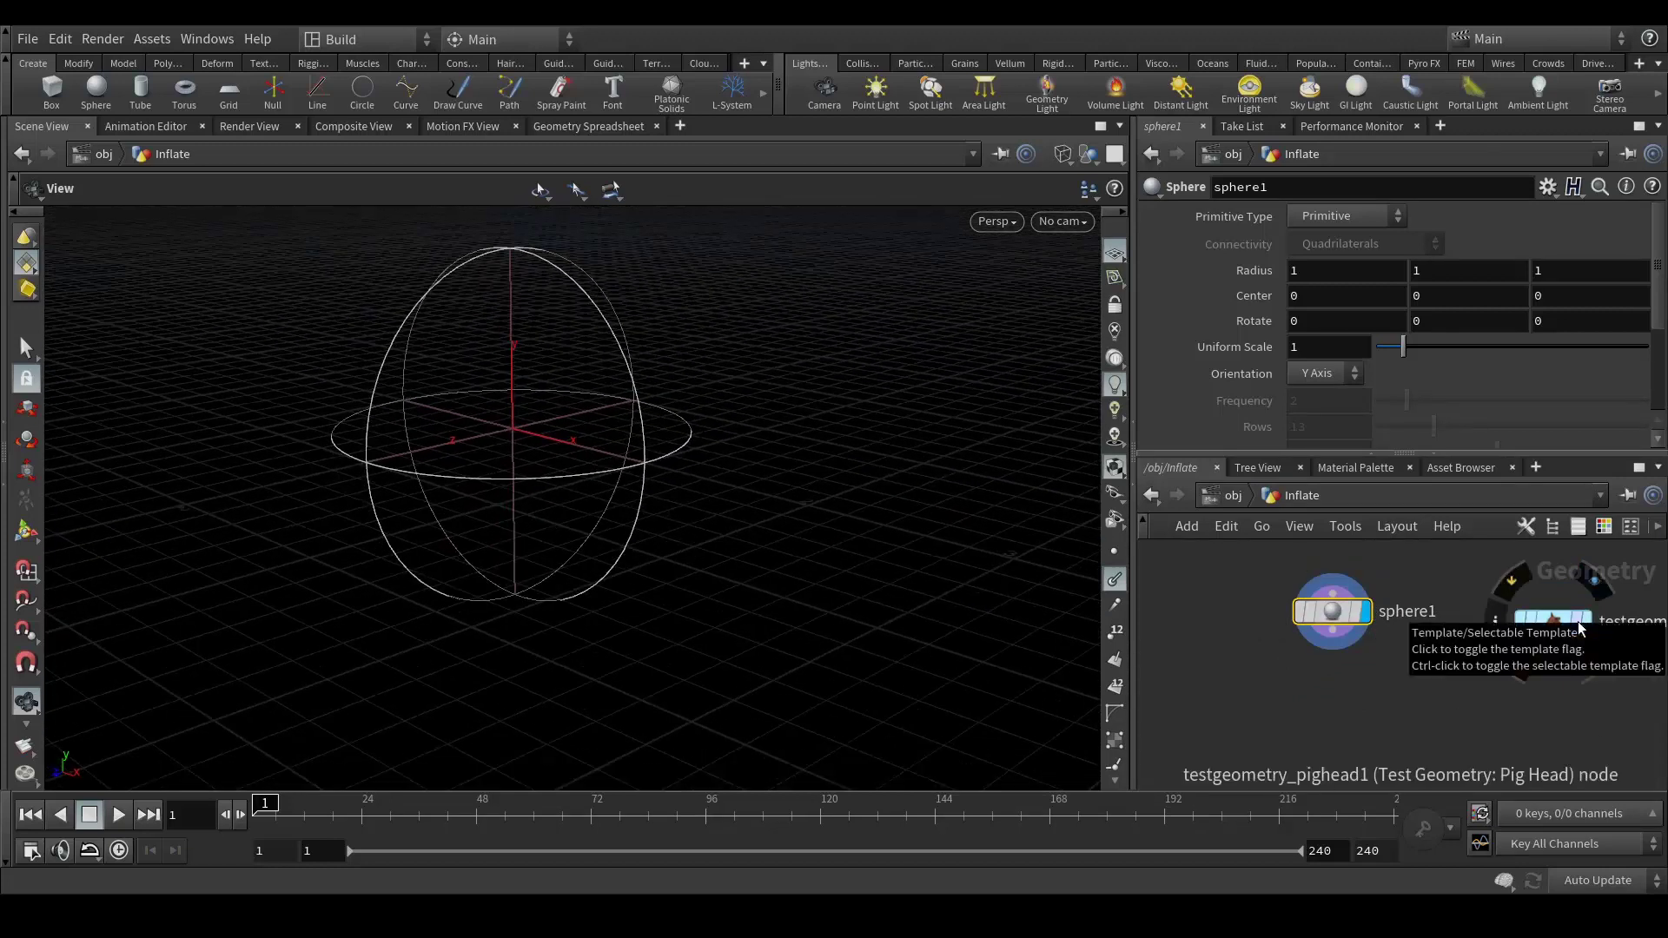
pyautogui.click(1576, 625)
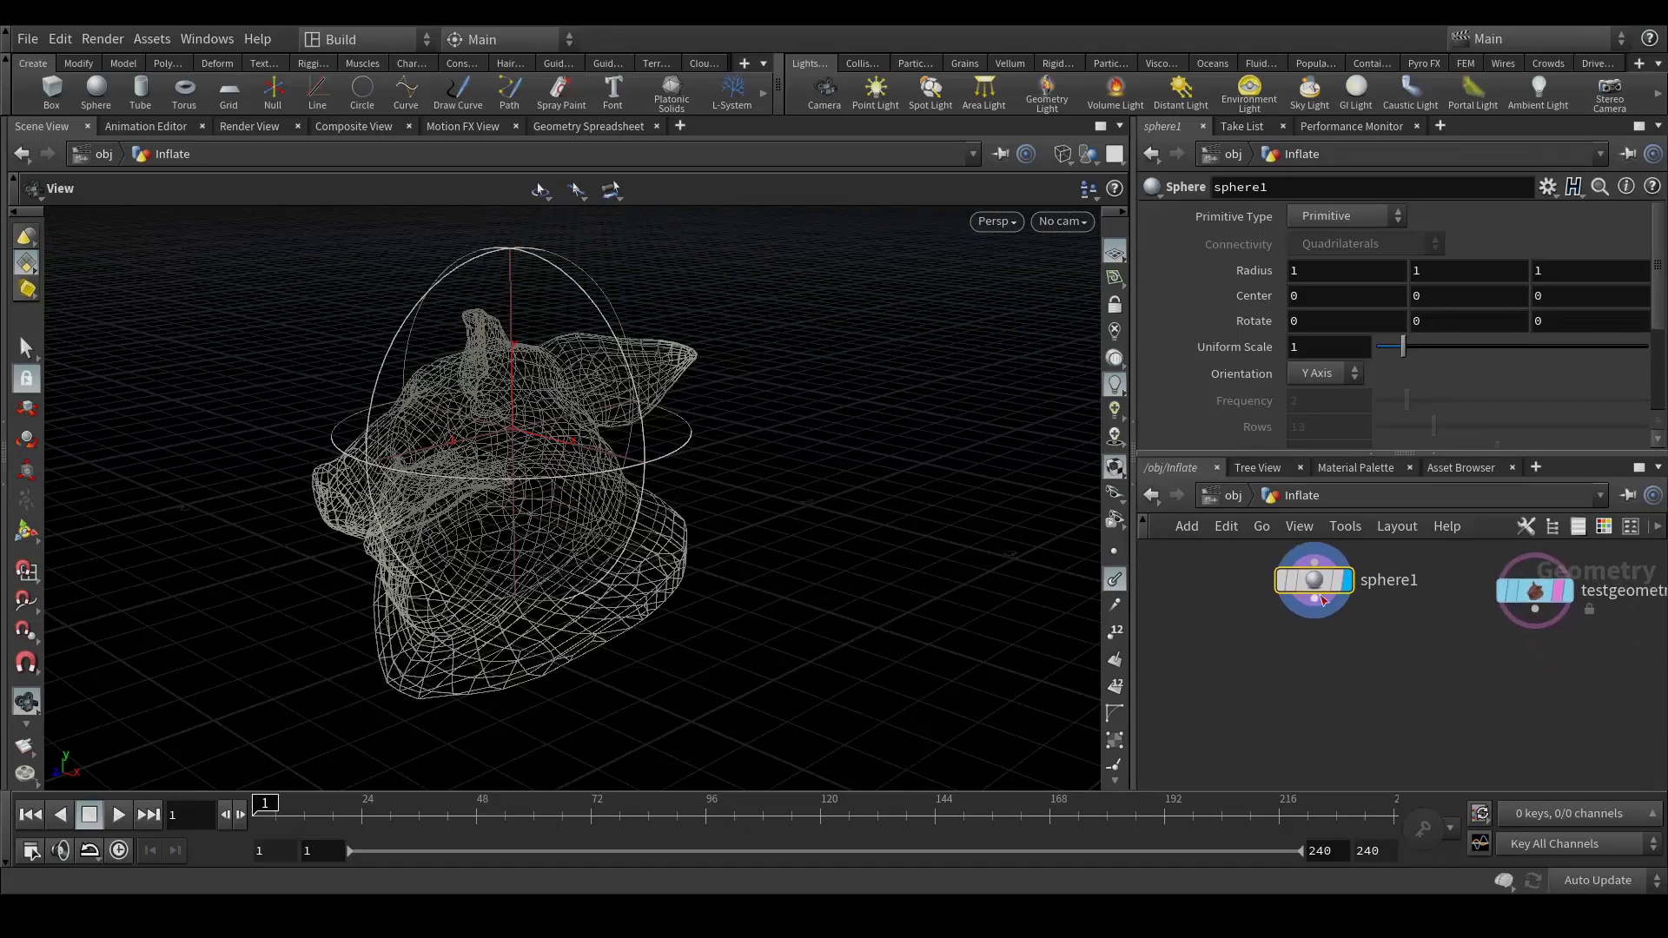
pyautogui.moveTo(1321, 607); pyautogui.dragTo(1321, 606)
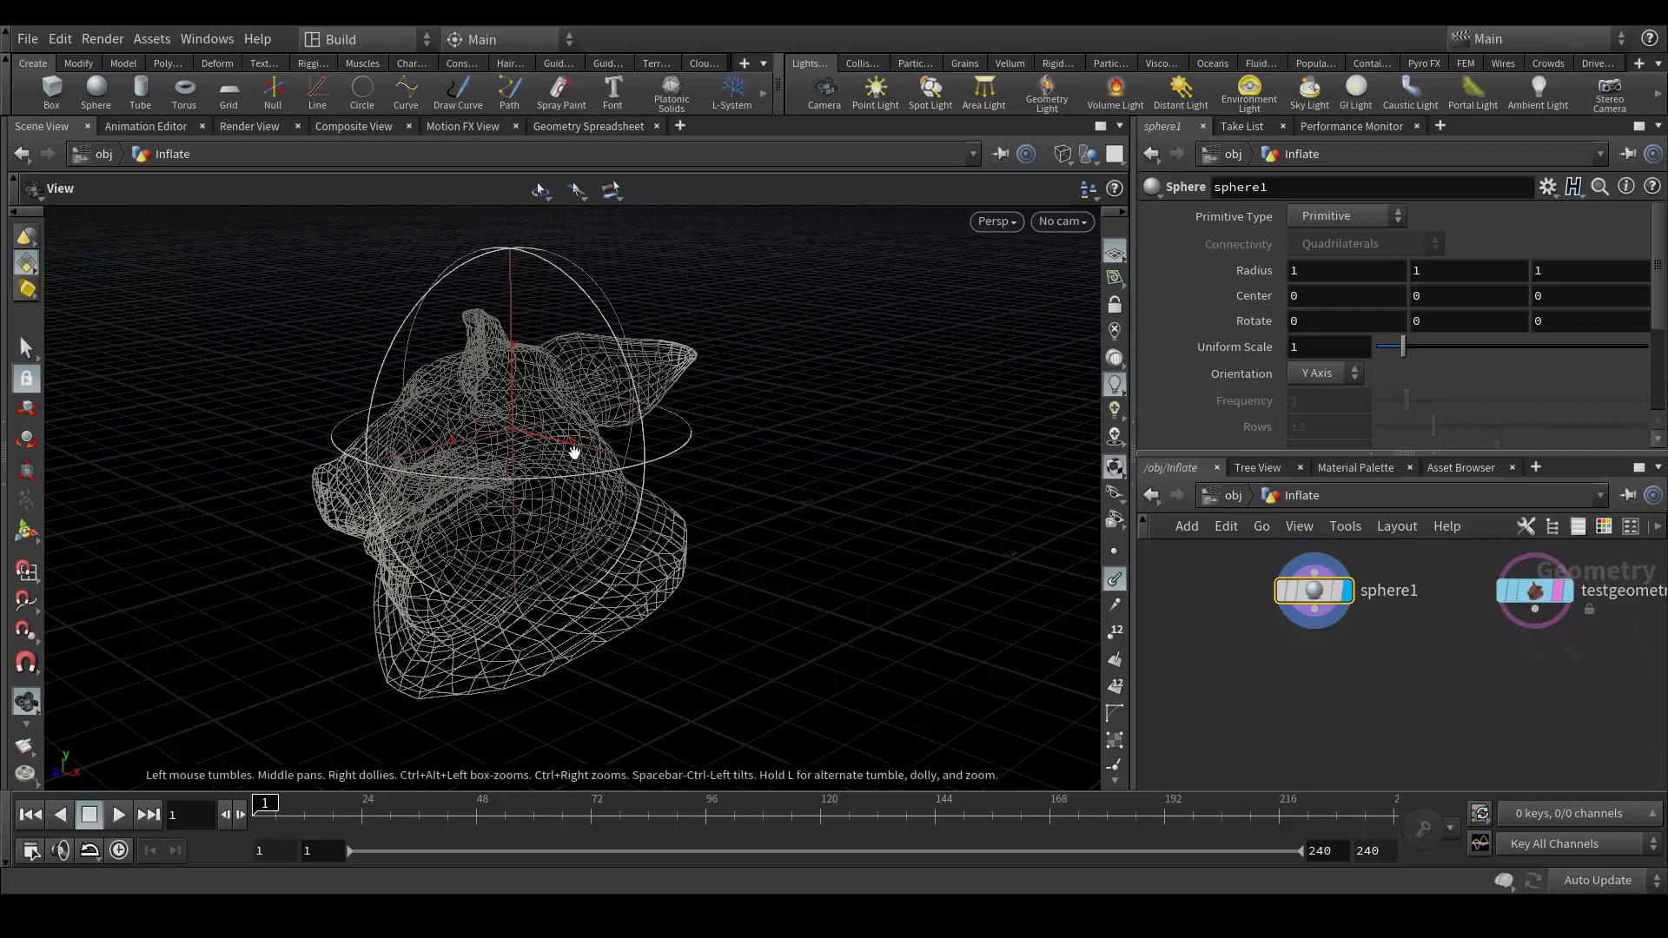
pyautogui.scroll(3, 572, 522)
pyautogui.moveTo(807, 436); pyautogui.dragTo(703, 478)
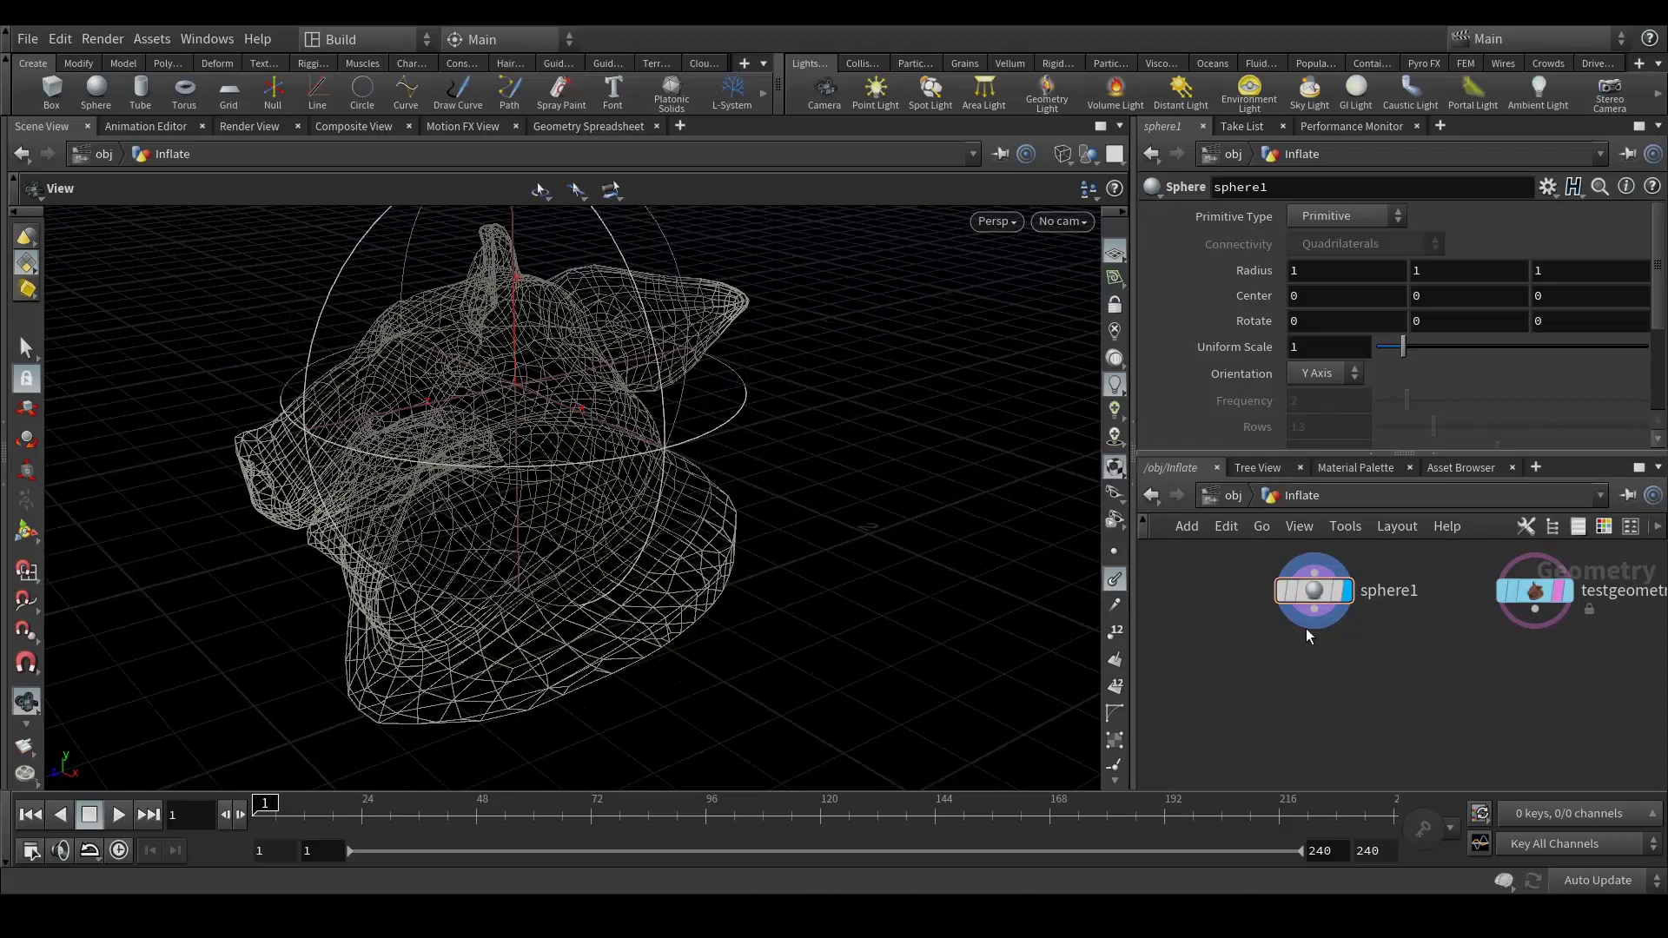
# Step: Append a Transform node to the sphere, display it, and set its uniform scale to 0.5
pyautogui.moveTo(1314, 610); pyautogui.dragTo(1300, 670)
pyautogui.press('Tab')
pyautogui.write('tran')
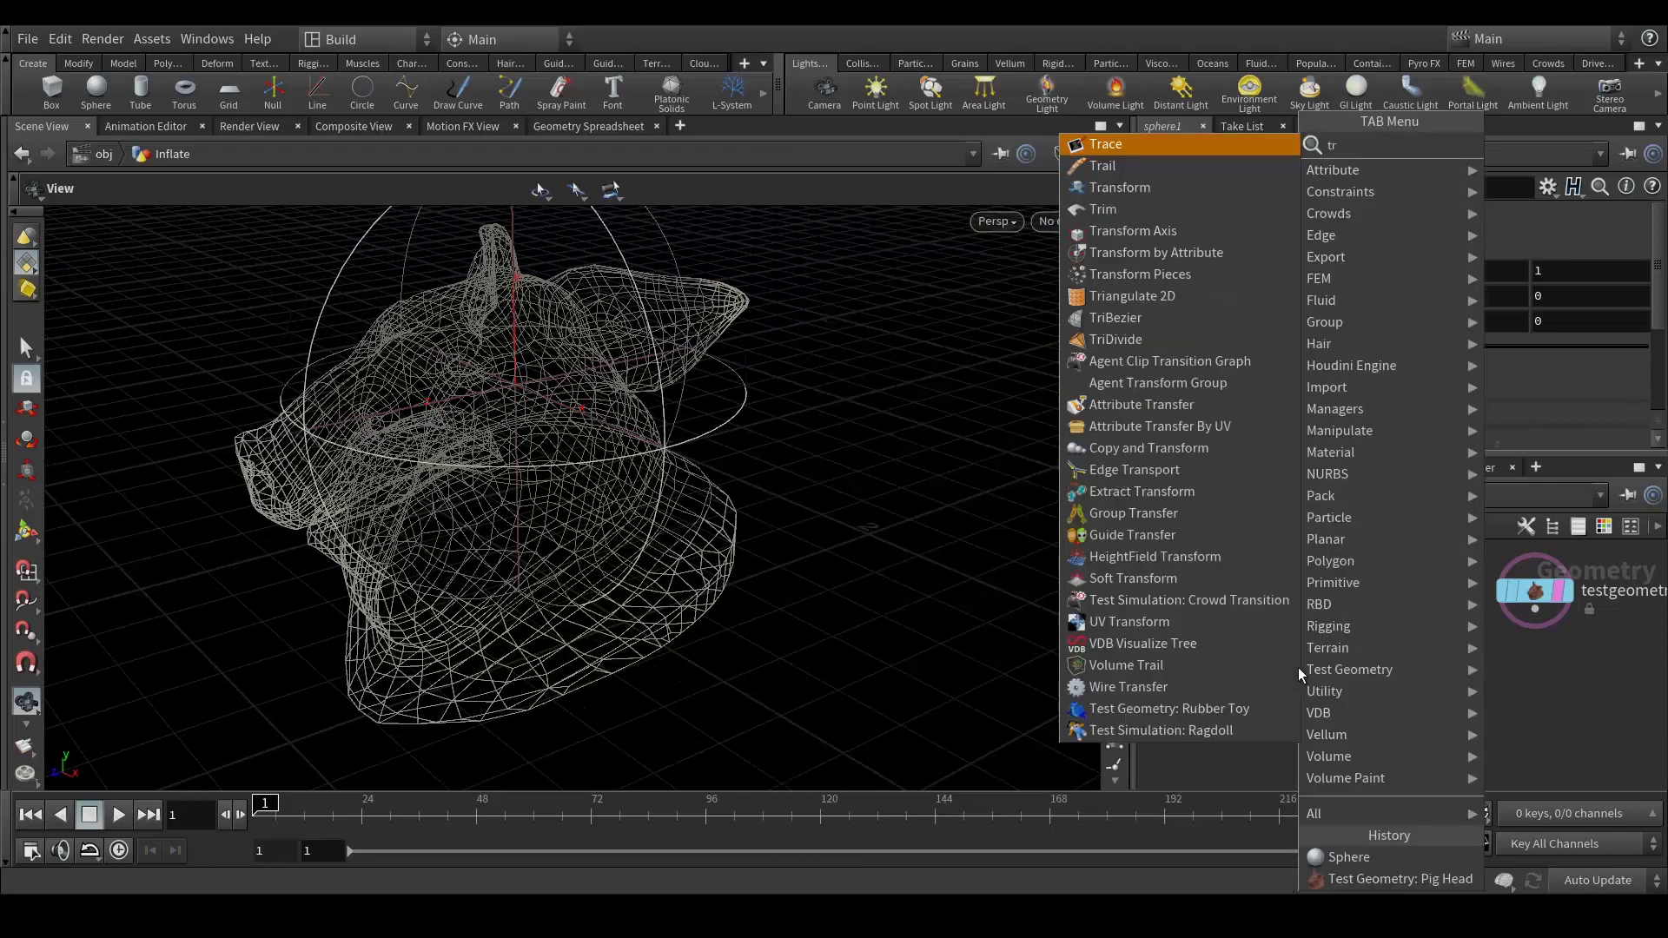
pyautogui.press('Return')
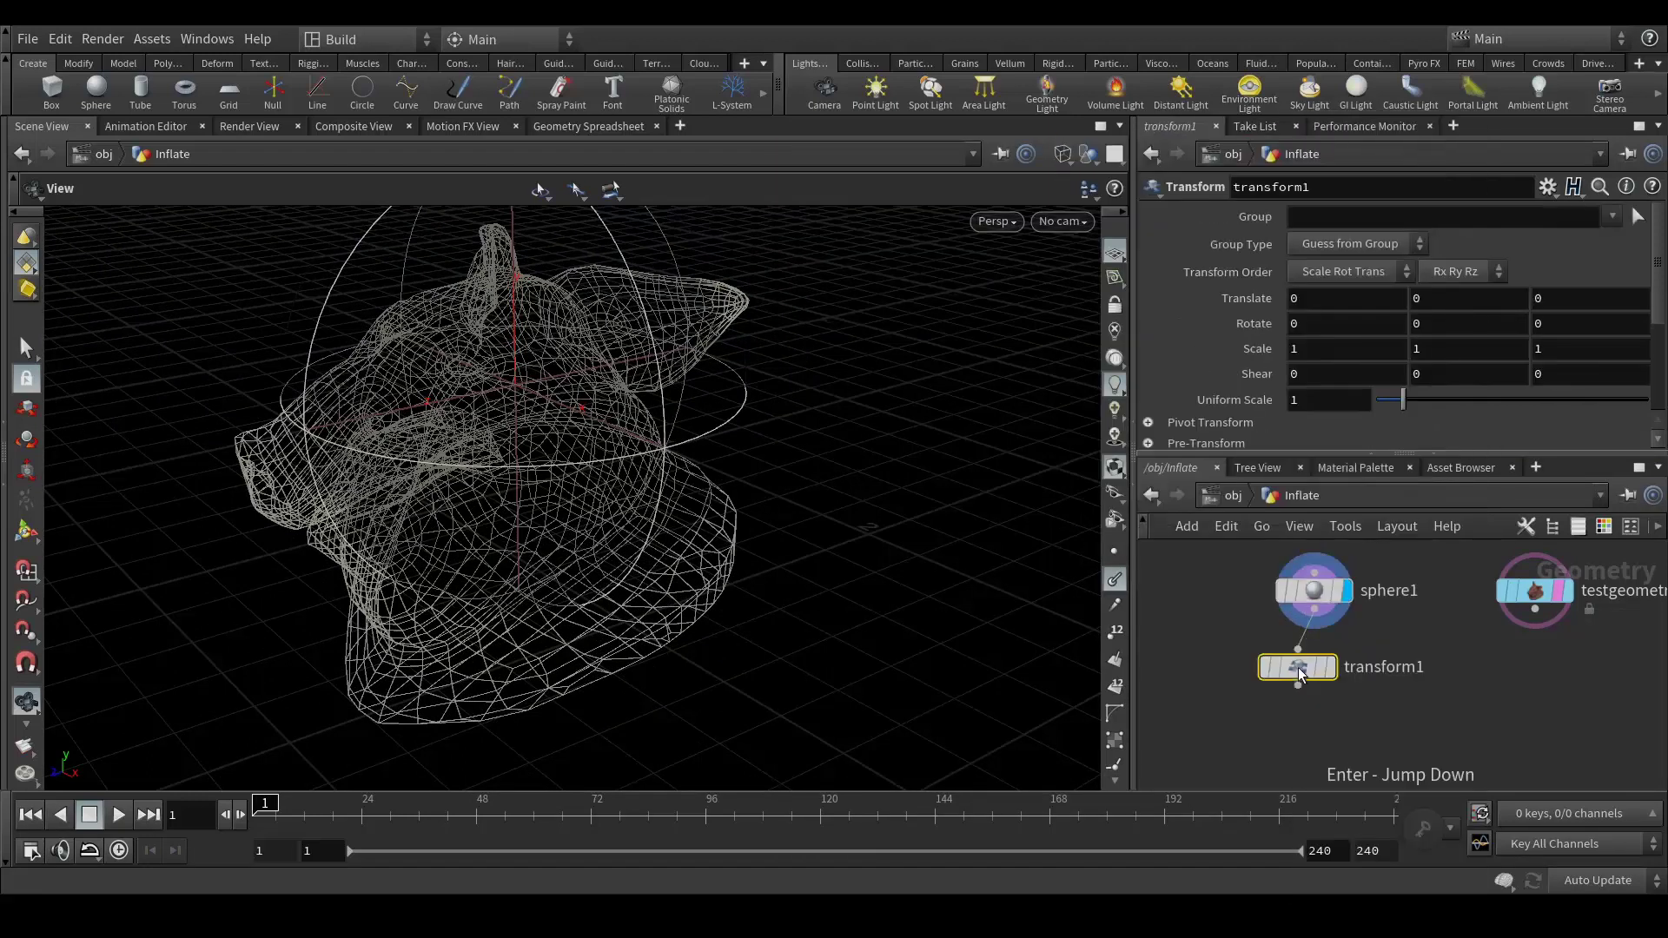
pyautogui.click(1332, 667)
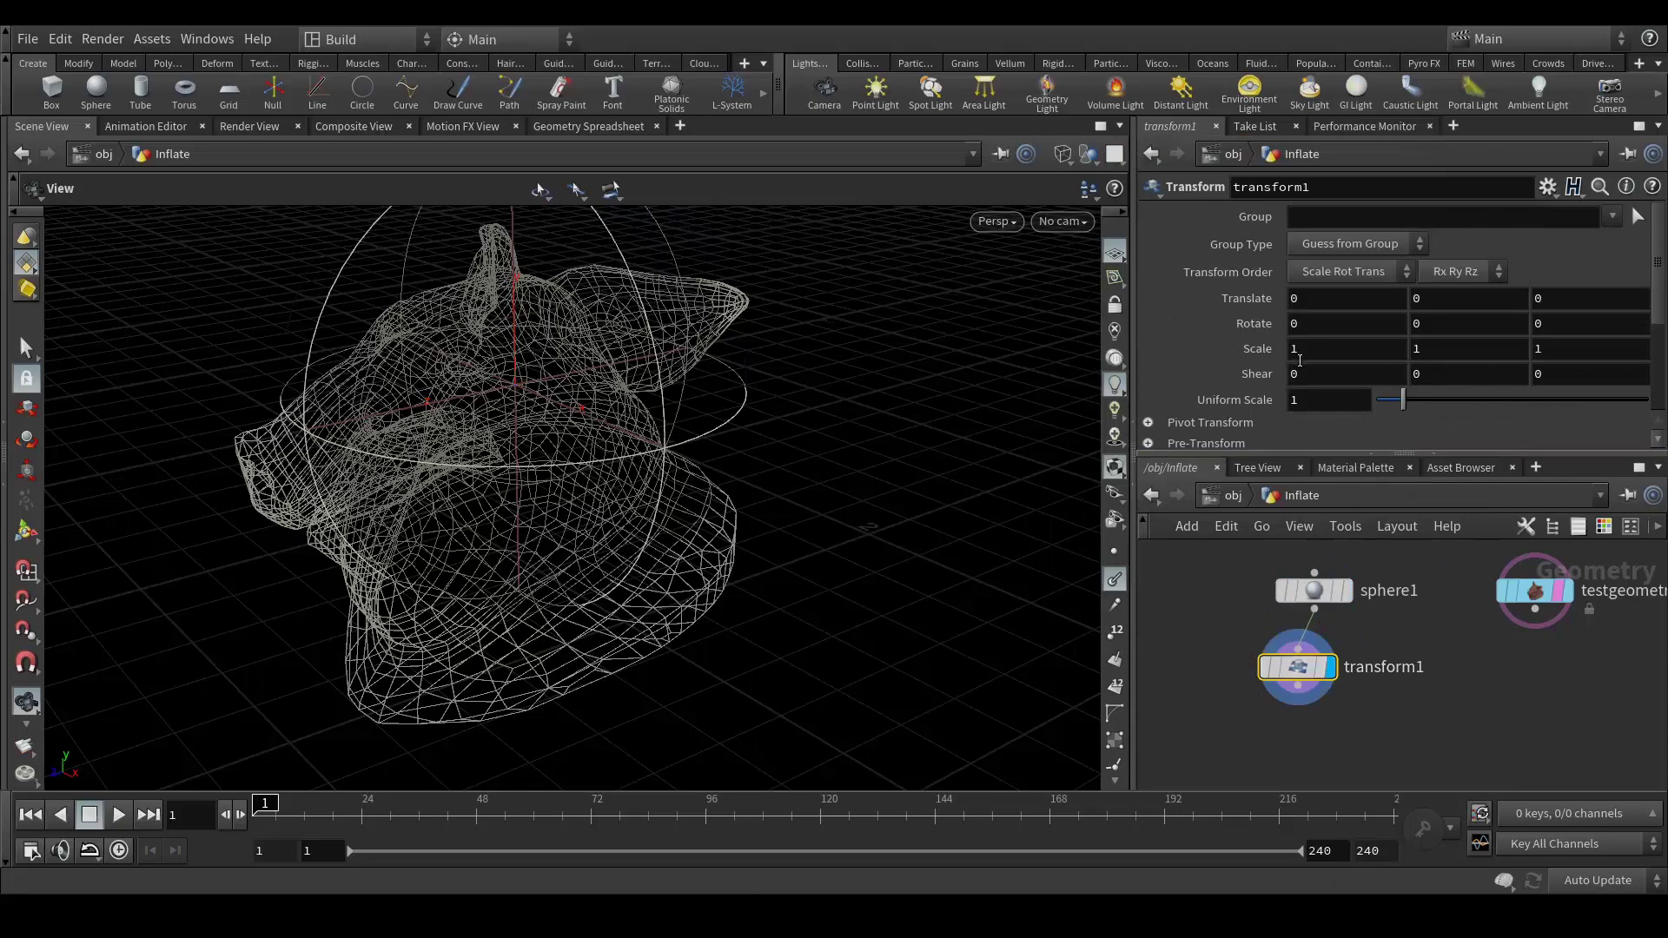
pyautogui.click(1329, 408)
pyautogui.write('.5')
pyautogui.press('Return')
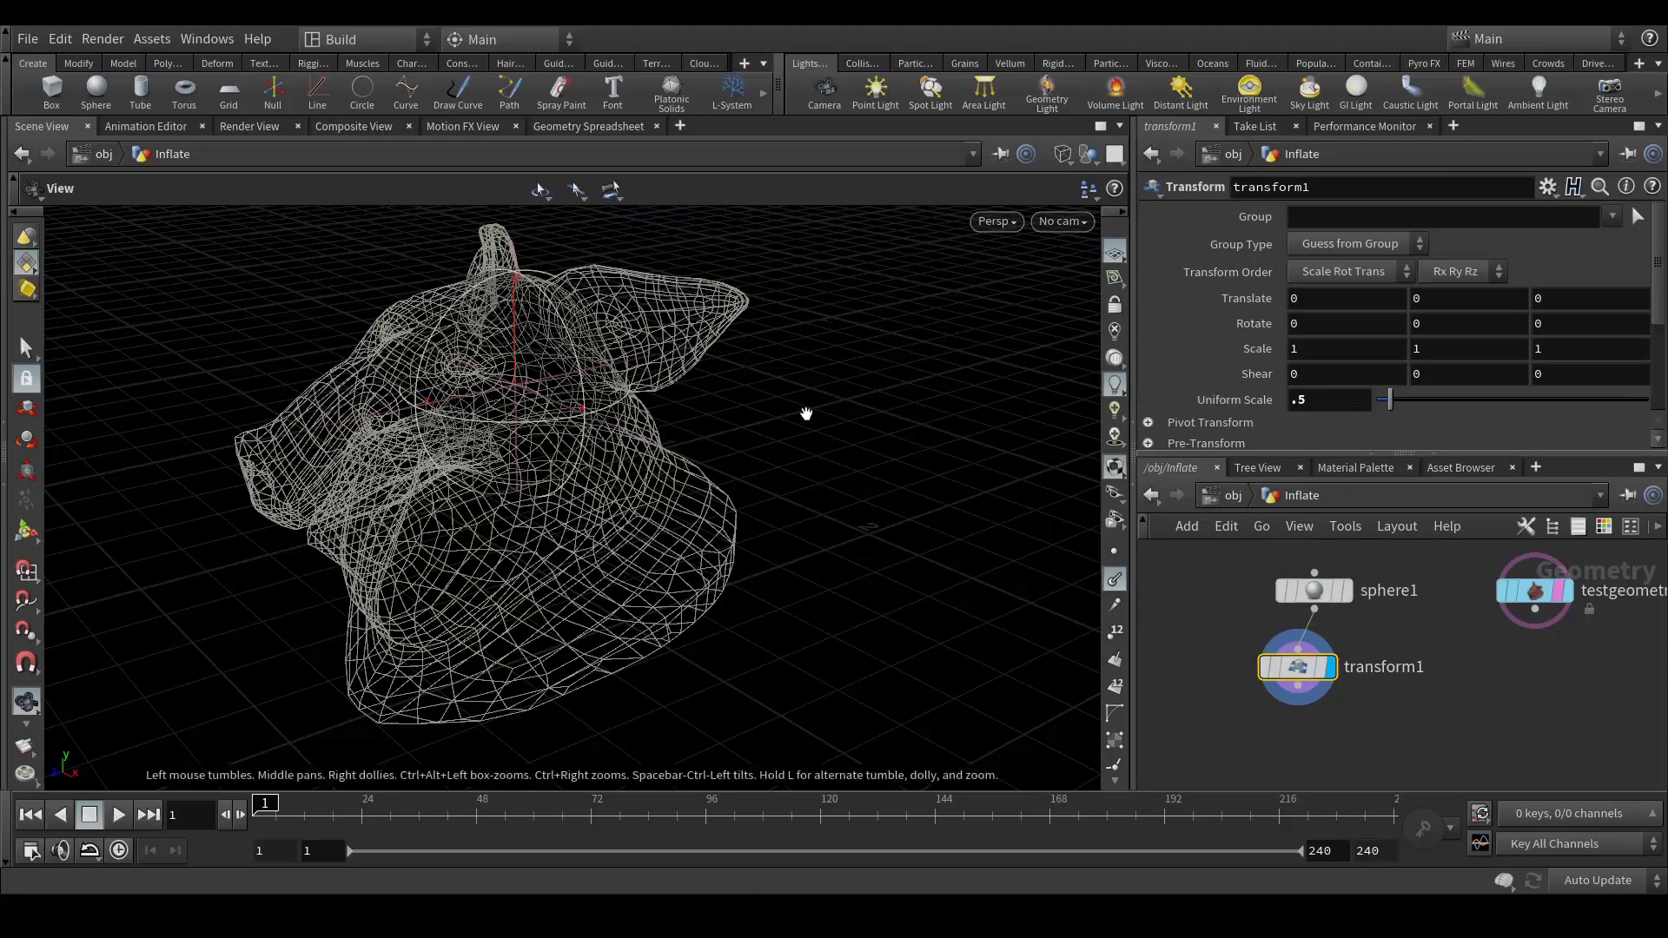
# Step: Set the sphere's primitive type to Polygon
pyautogui.moveTo(805, 414); pyautogui.dragTo(767, 398)
pyautogui.click(1313, 591)
pyautogui.click(1344, 217)
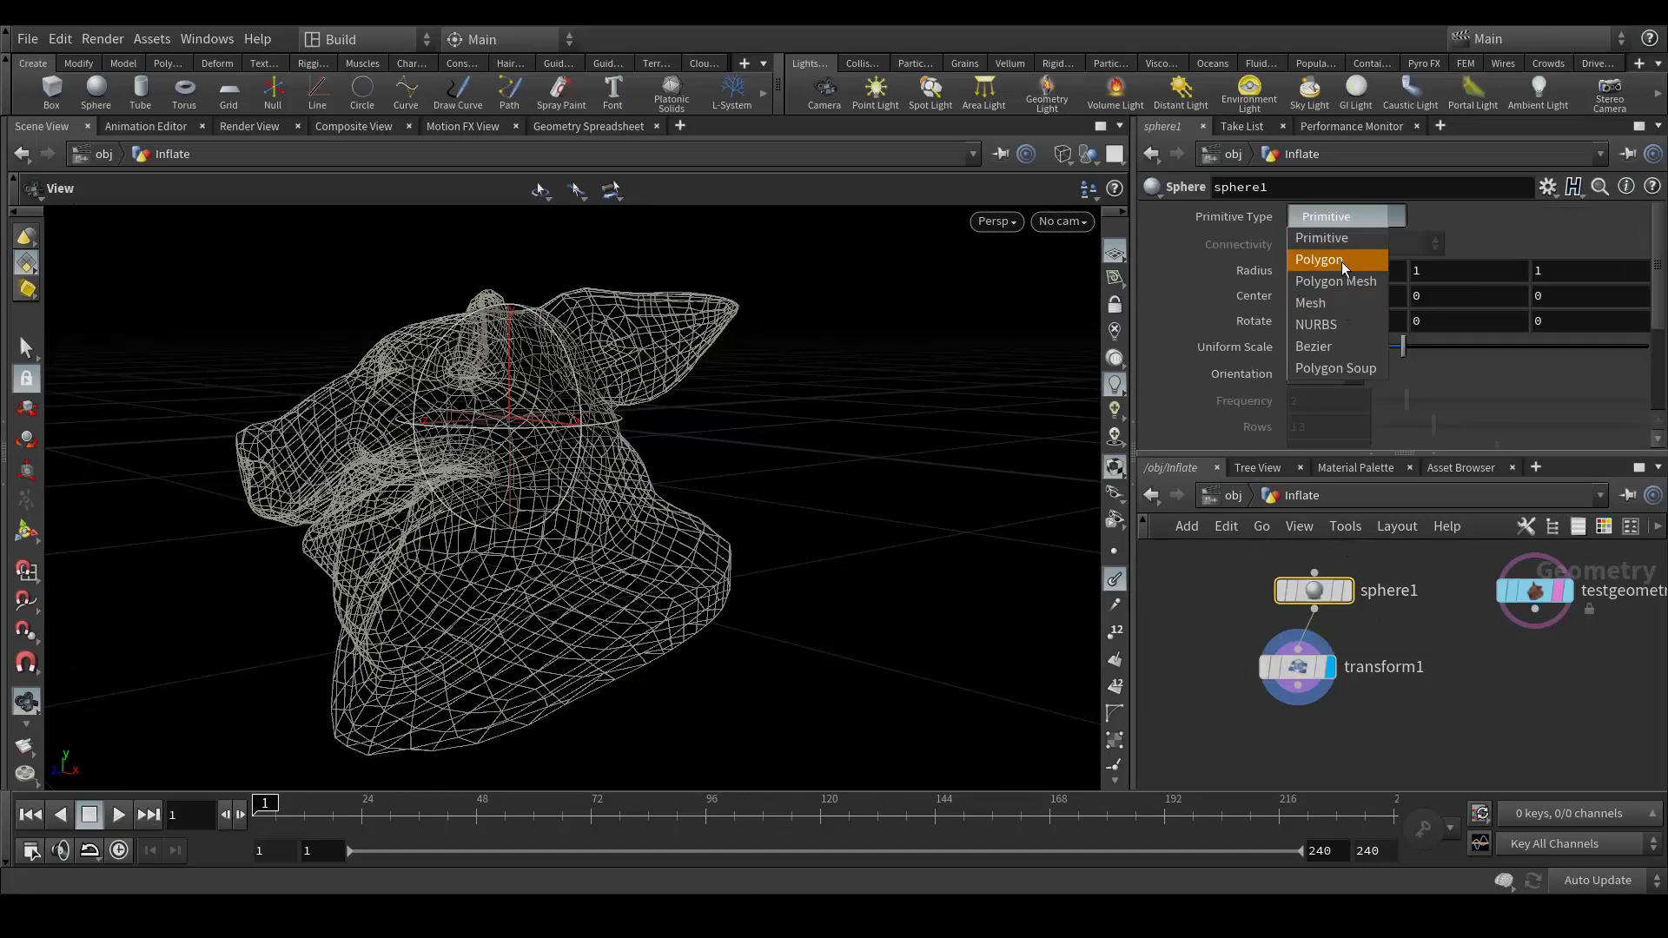
pyautogui.click(1319, 259)
pyautogui.moveTo(480, 433); pyautogui.dragTo(566, 372)
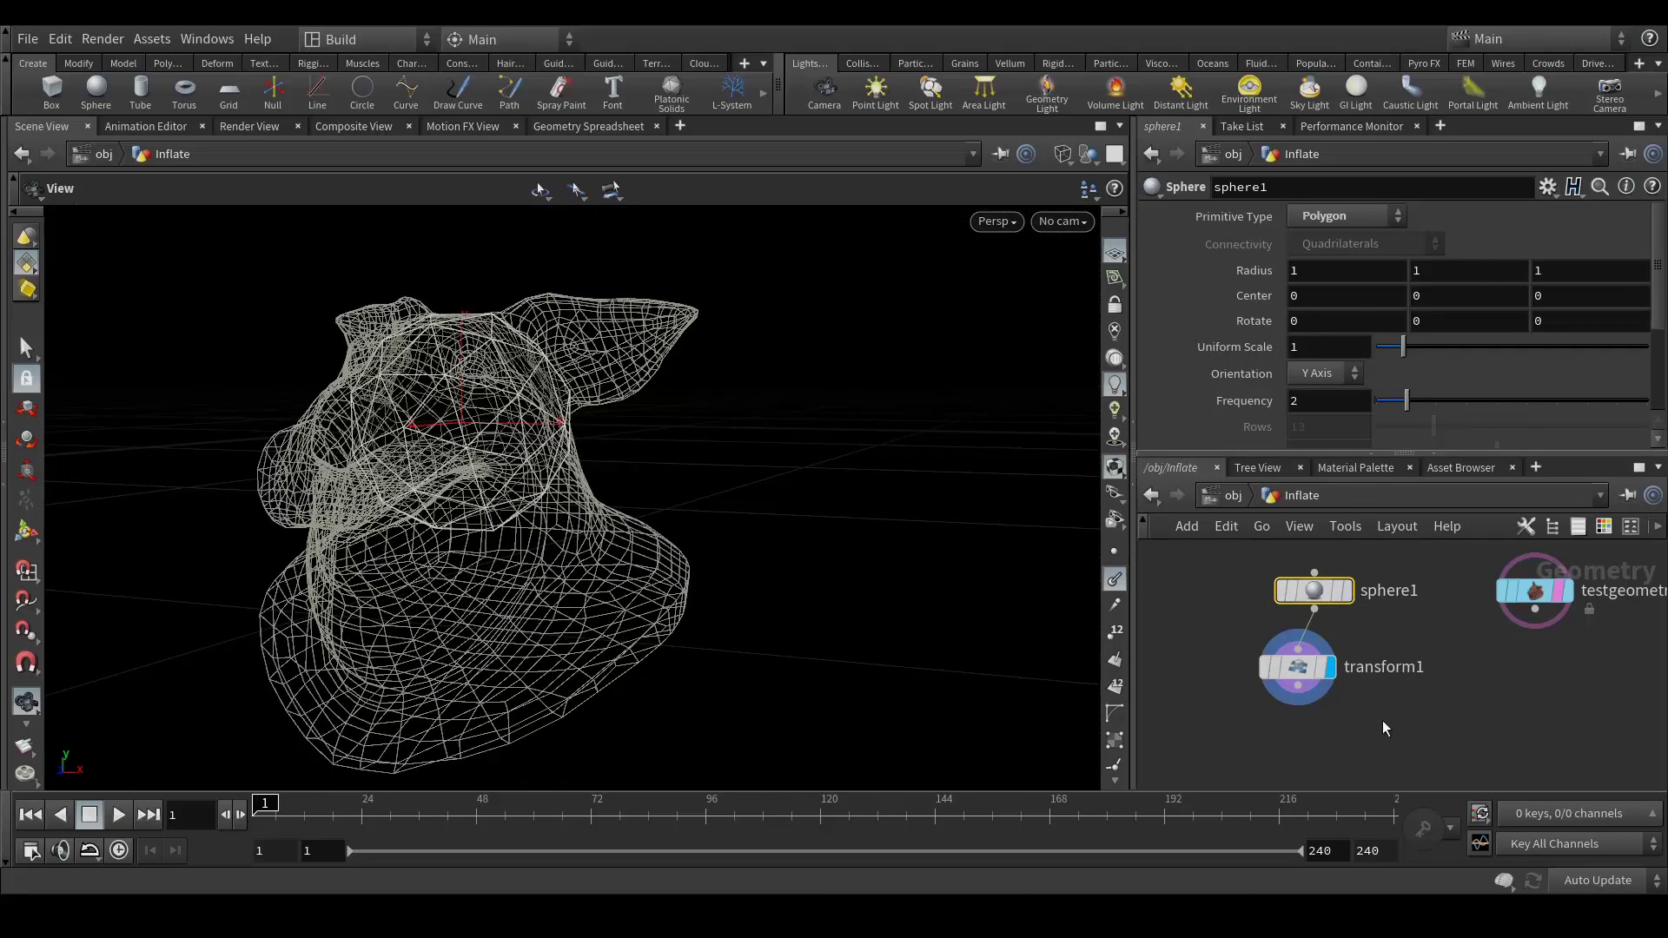
# Step: In the Transform node, translate the sphere to -0.46 in Y and -0.2 in Z, inside the pig's neck
pyautogui.moveTo(1390, 712); pyautogui.dragTo(1409, 668, button='middle')
pyautogui.click(1316, 622)
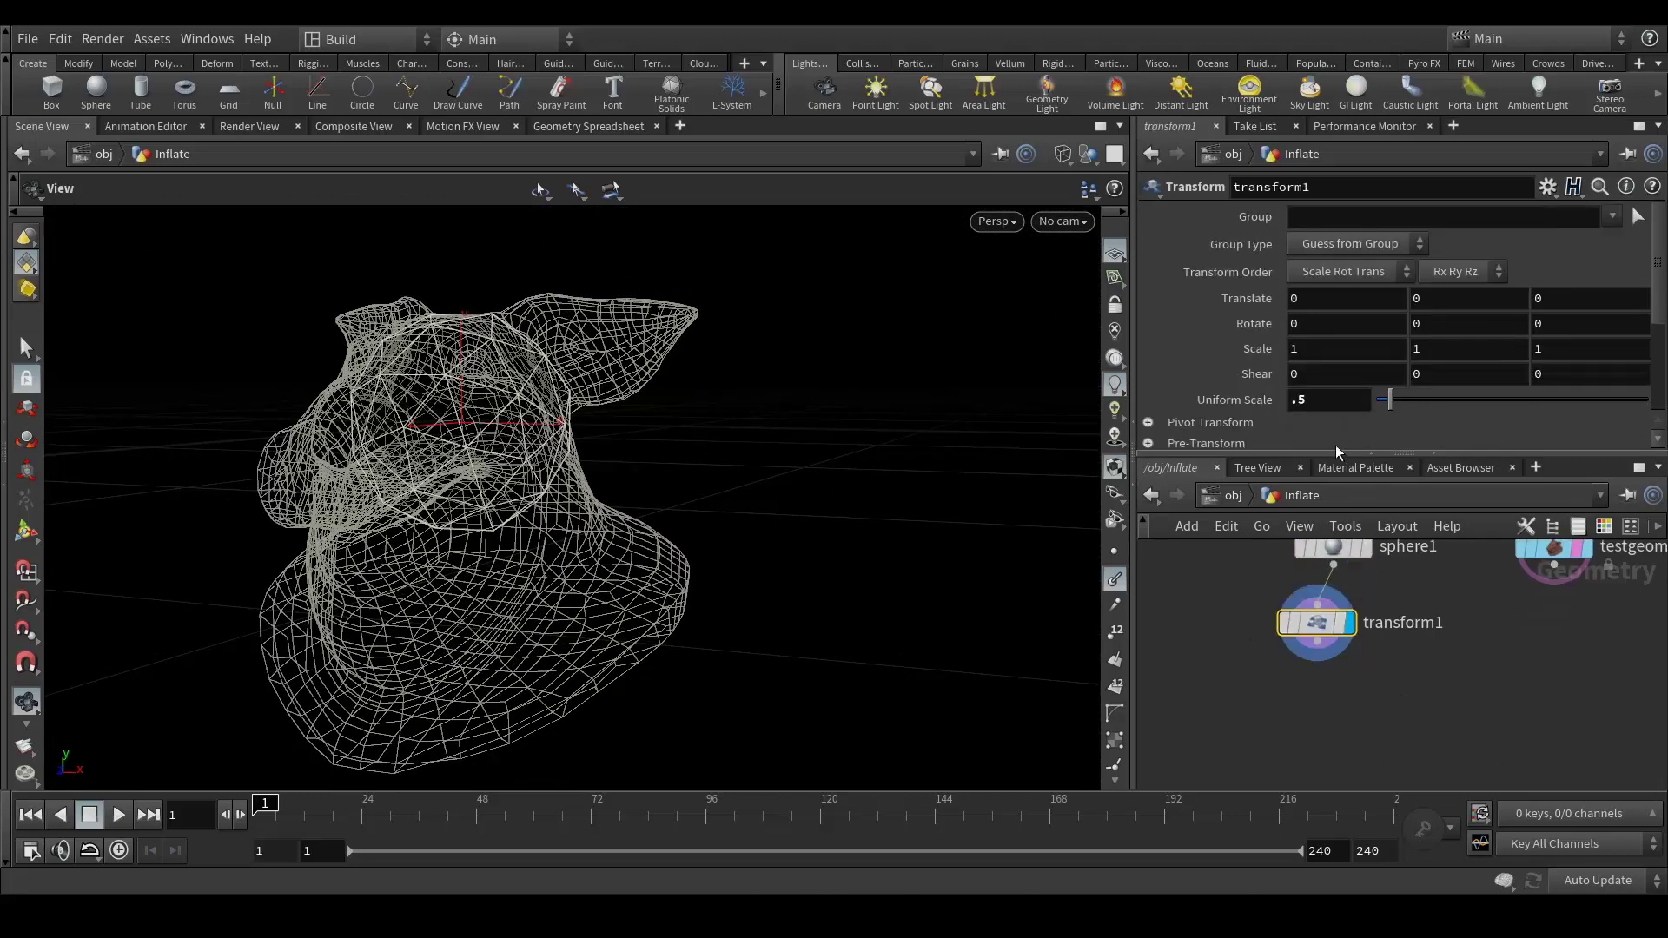
pyautogui.moveTo(1434, 300); pyautogui.dragTo(987, 357, button='middle')
pyautogui.moveTo(868, 521); pyautogui.dragTo(1219, 527)
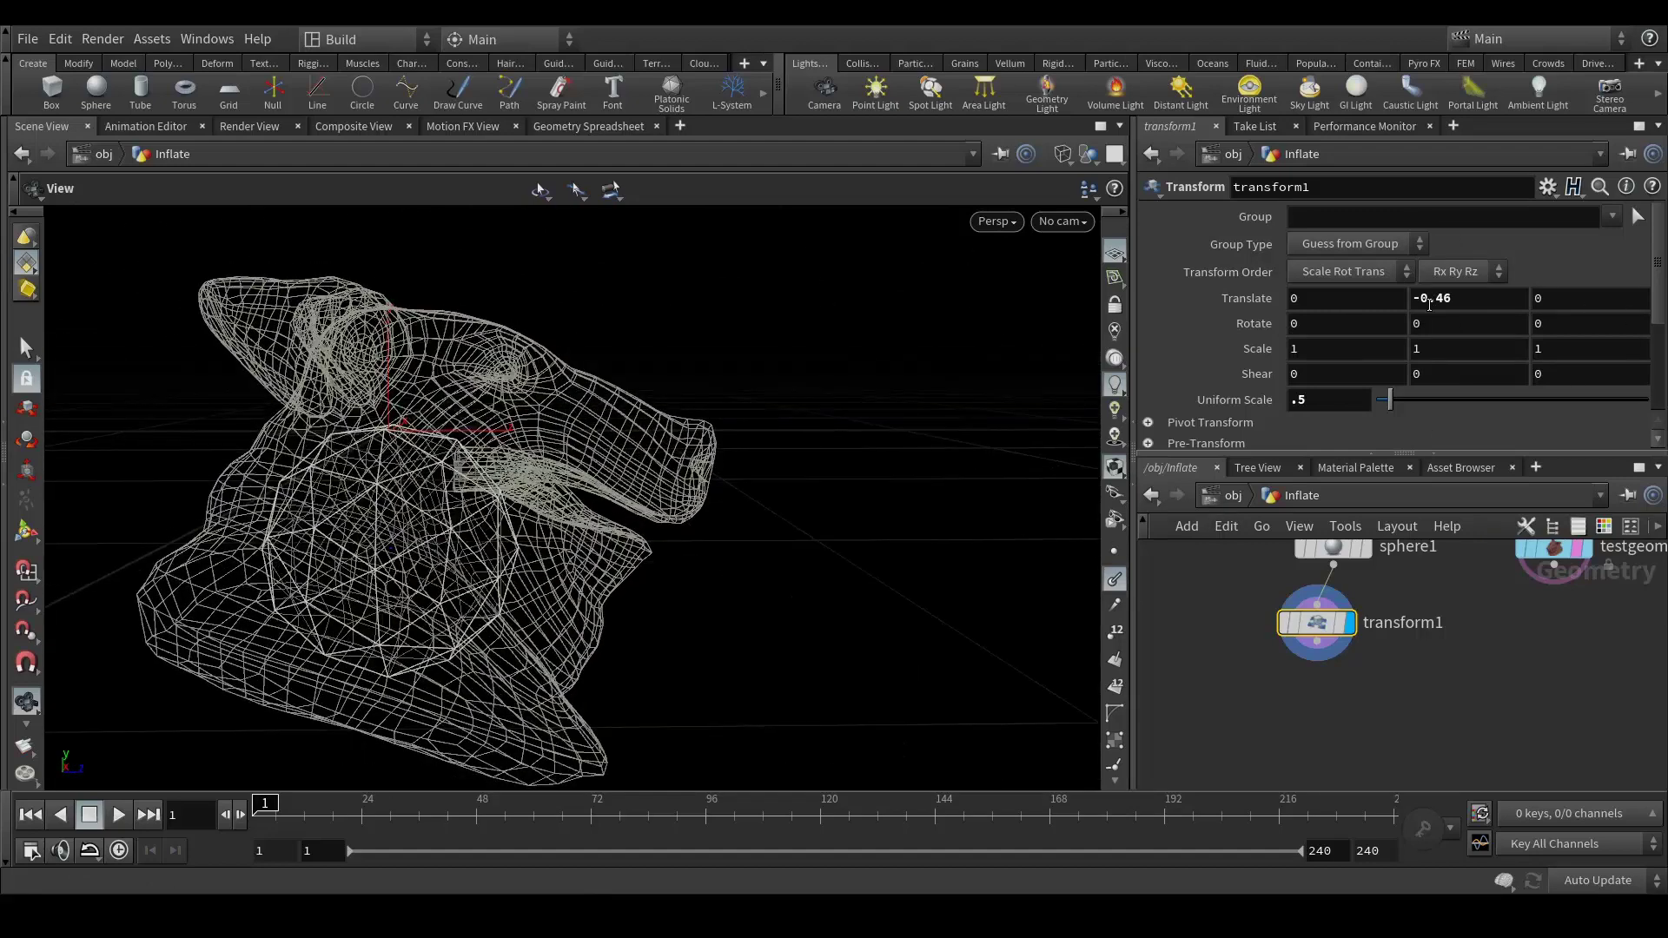
pyautogui.moveTo(1339, 296)
pyautogui.mouseDown(button='middle')
pyautogui.moveTo(1285, 300)
pyautogui.moveTo(1347, 302)
pyautogui.mouseUp(button='middle')
pyautogui.hotkey('ctrl', 'z')
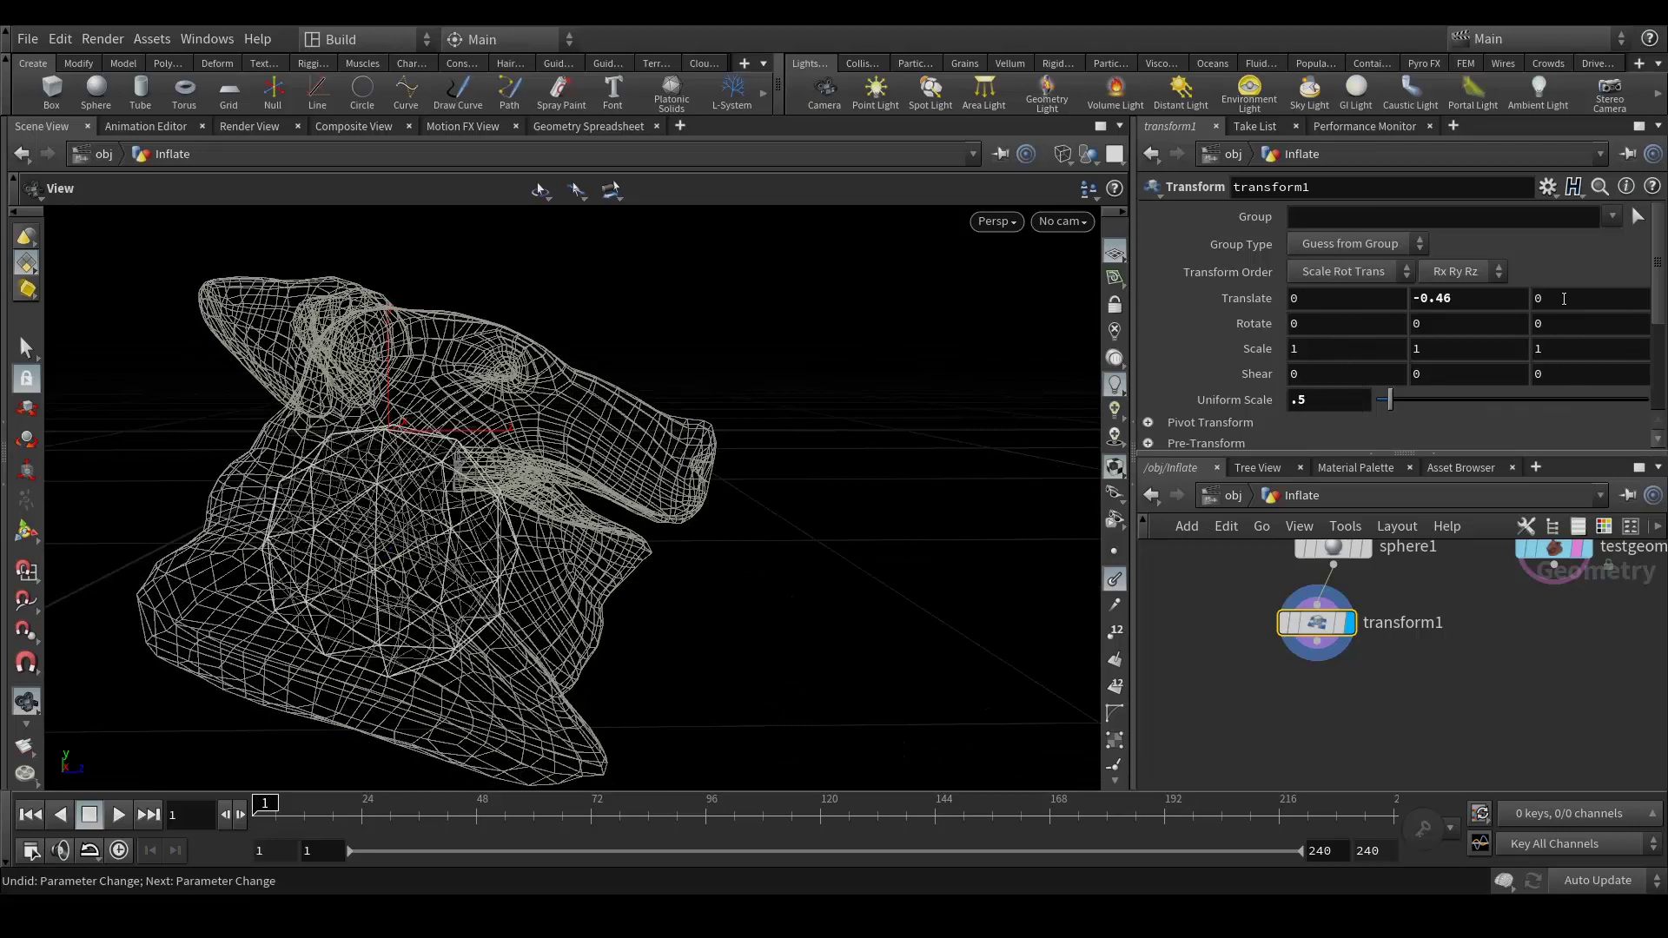
pyautogui.moveTo(1564, 298); pyautogui.dragTo(1527, 310, button='middle')
pyautogui.moveTo(439, 551); pyautogui.dragTo(1123, 605)
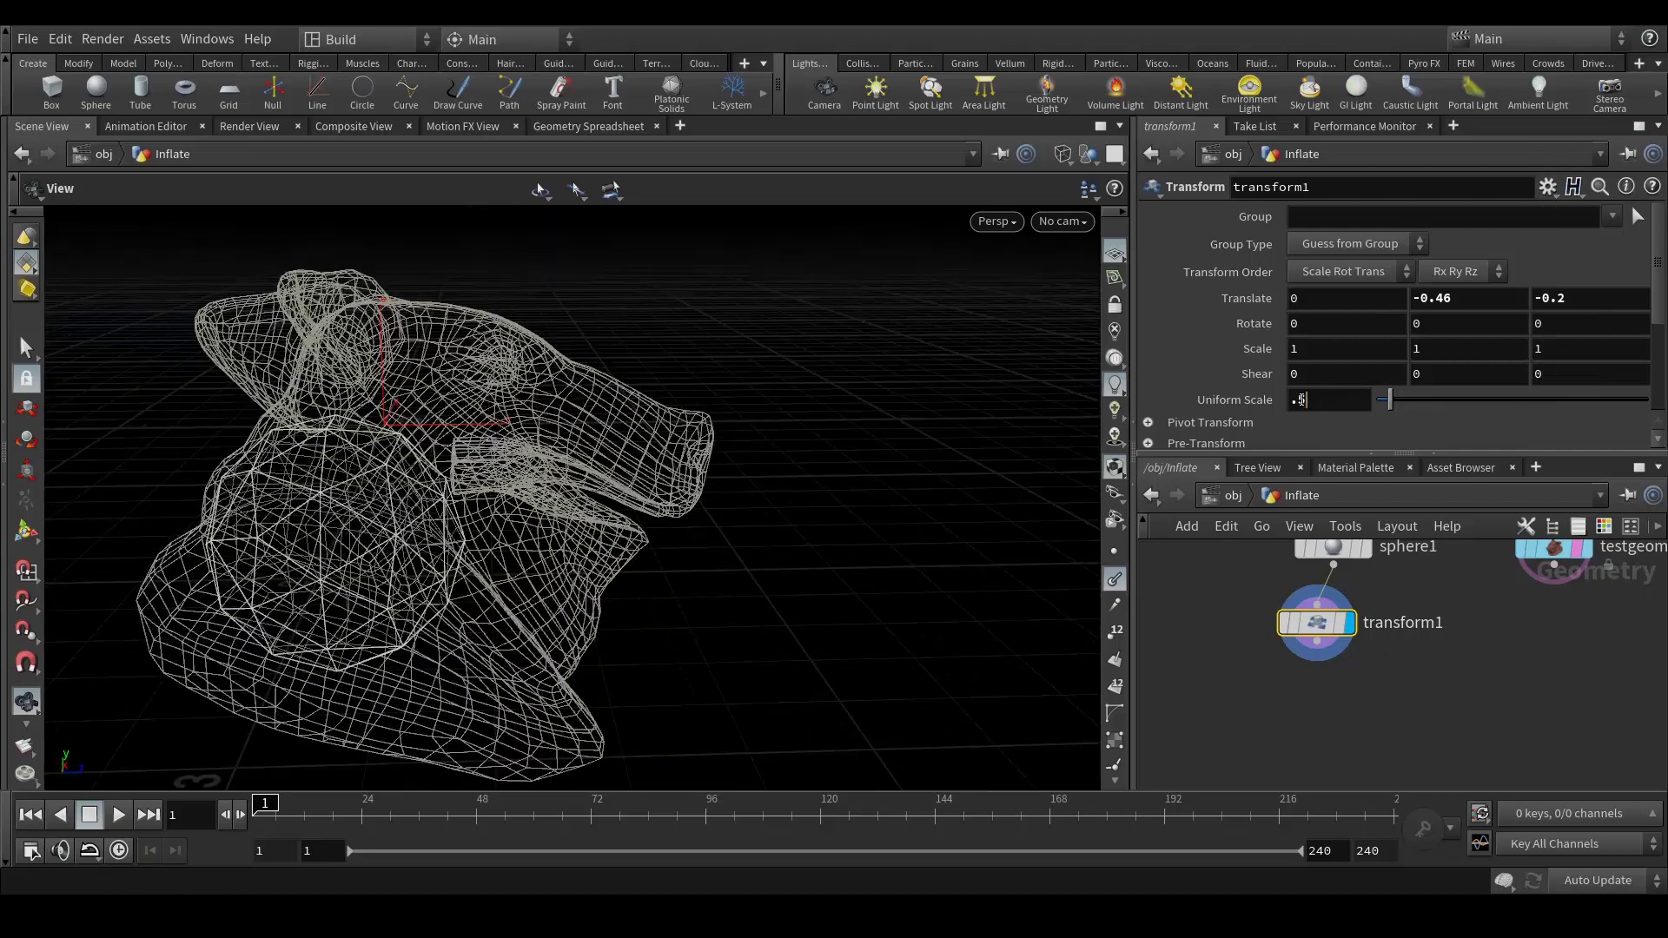
# Step: Set the Transform node's uniform scale to 0.4
pyautogui.doubleClick(1300, 400)
pyautogui.write('.4')
pyautogui.press('Return')
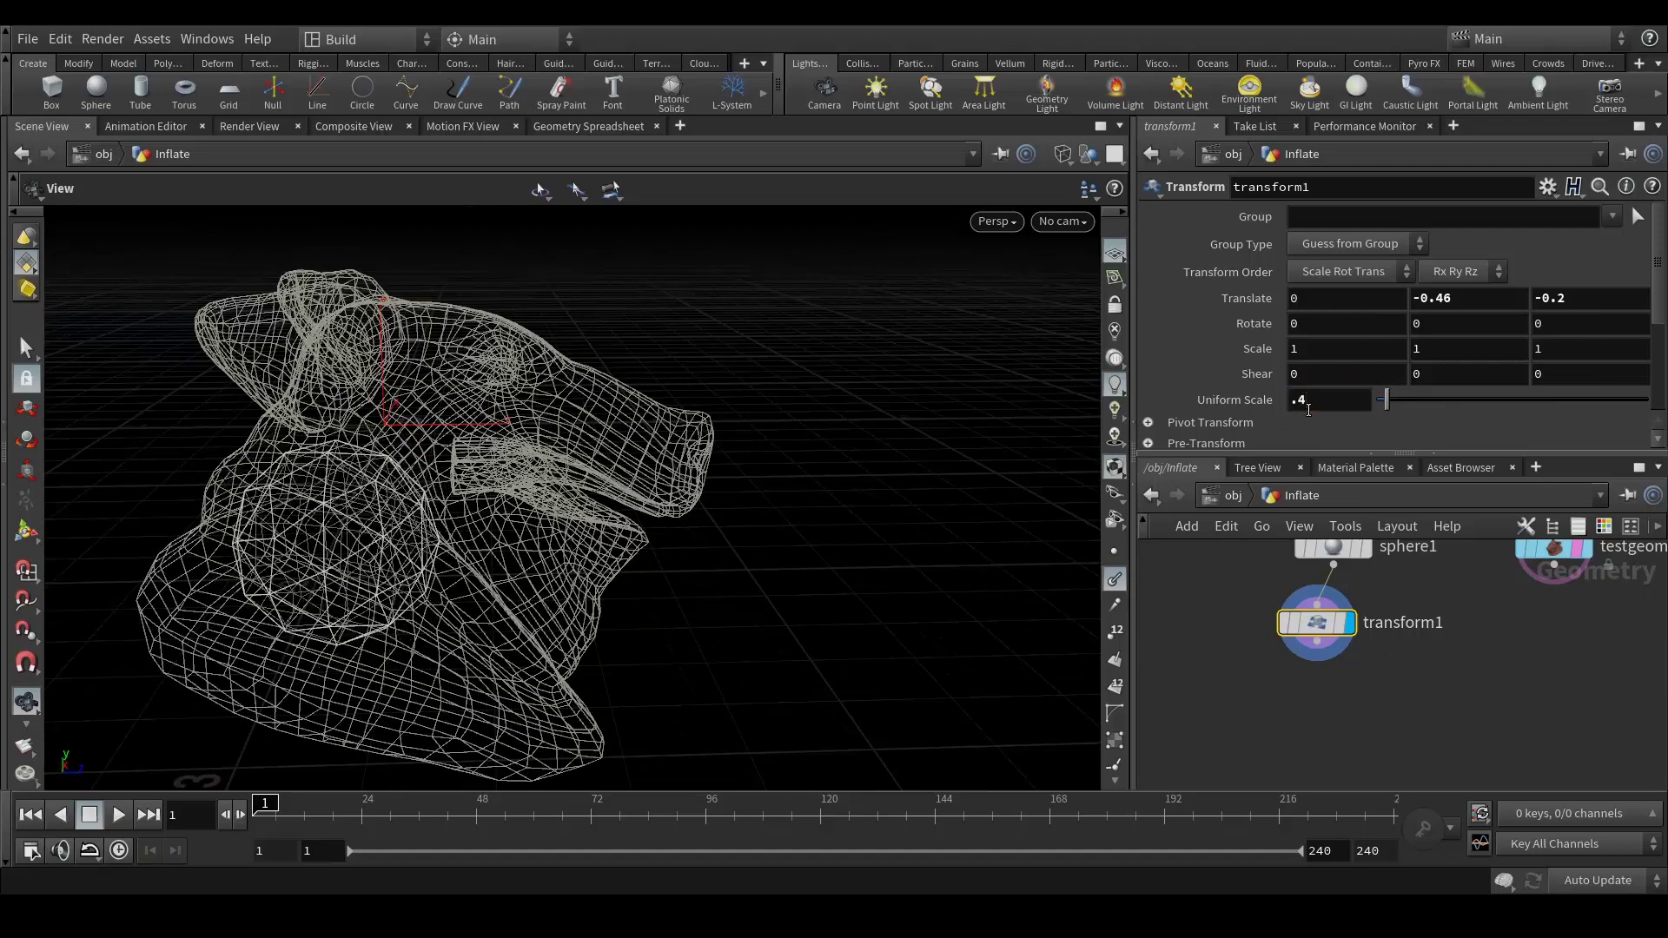
# Step: Adjust the Transform node's Z translation to -0.15 to reposition the sphere inside the pig's neck
pyautogui.moveTo(531, 529); pyautogui.dragTo(591, 532)
pyautogui.moveTo(1559, 297); pyautogui.dragTo(1559, 299, button='middle')
pyautogui.moveTo(834, 504); pyautogui.dragTo(558, 448)
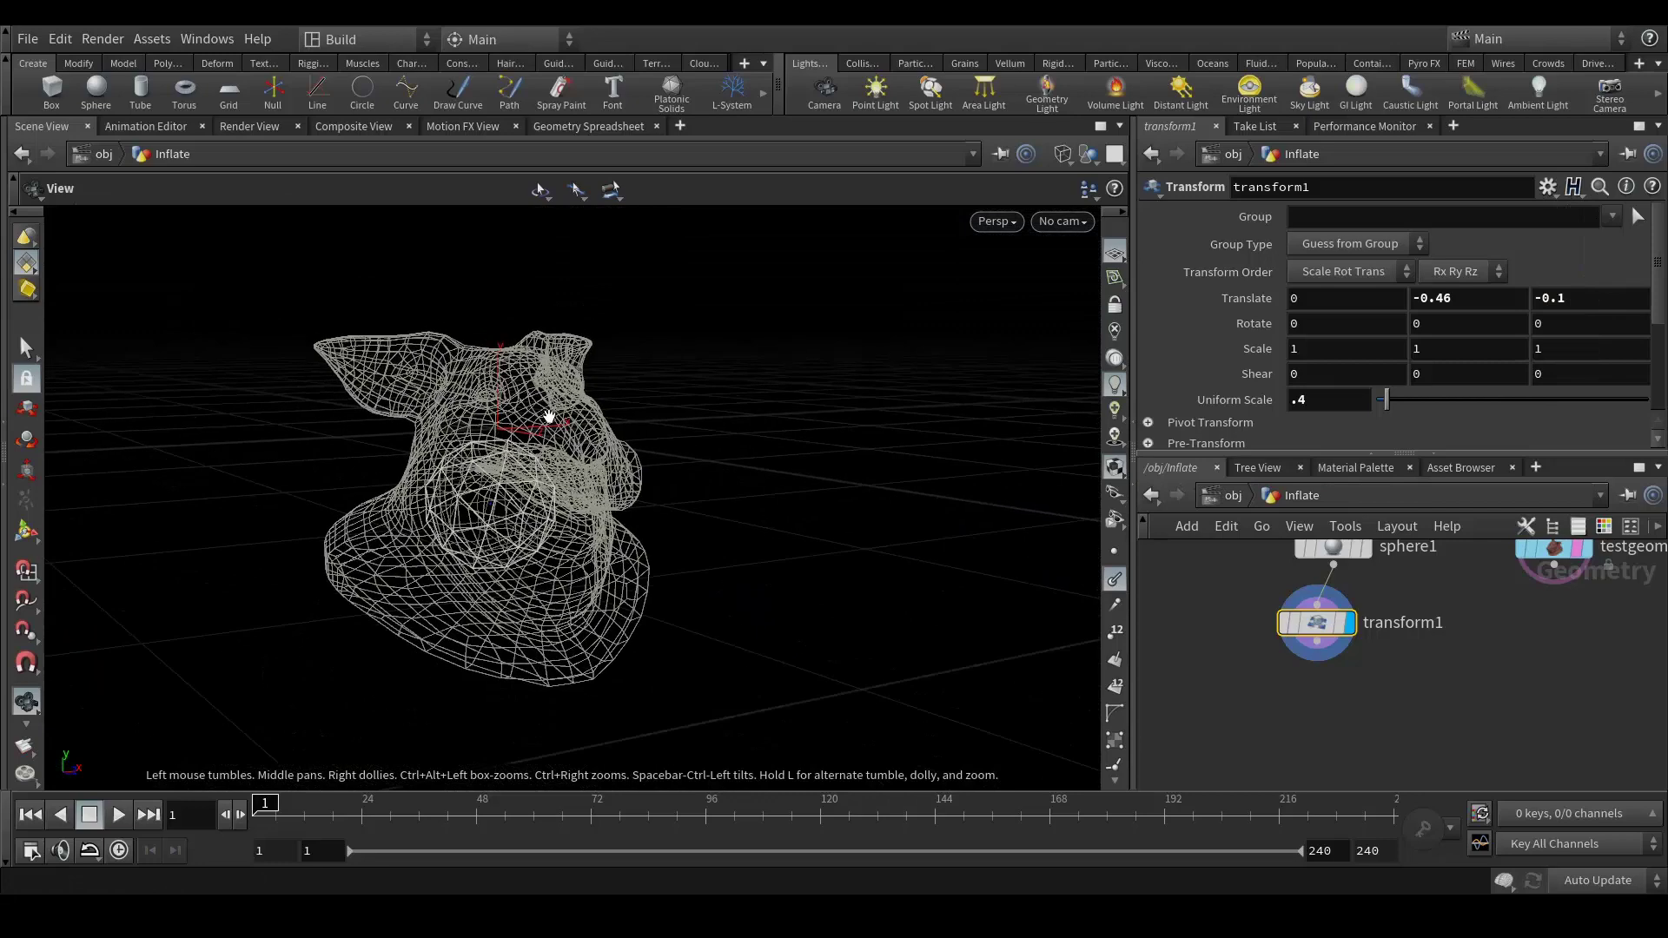
pyautogui.moveTo(581, 434); pyautogui.dragTo(767, 622)
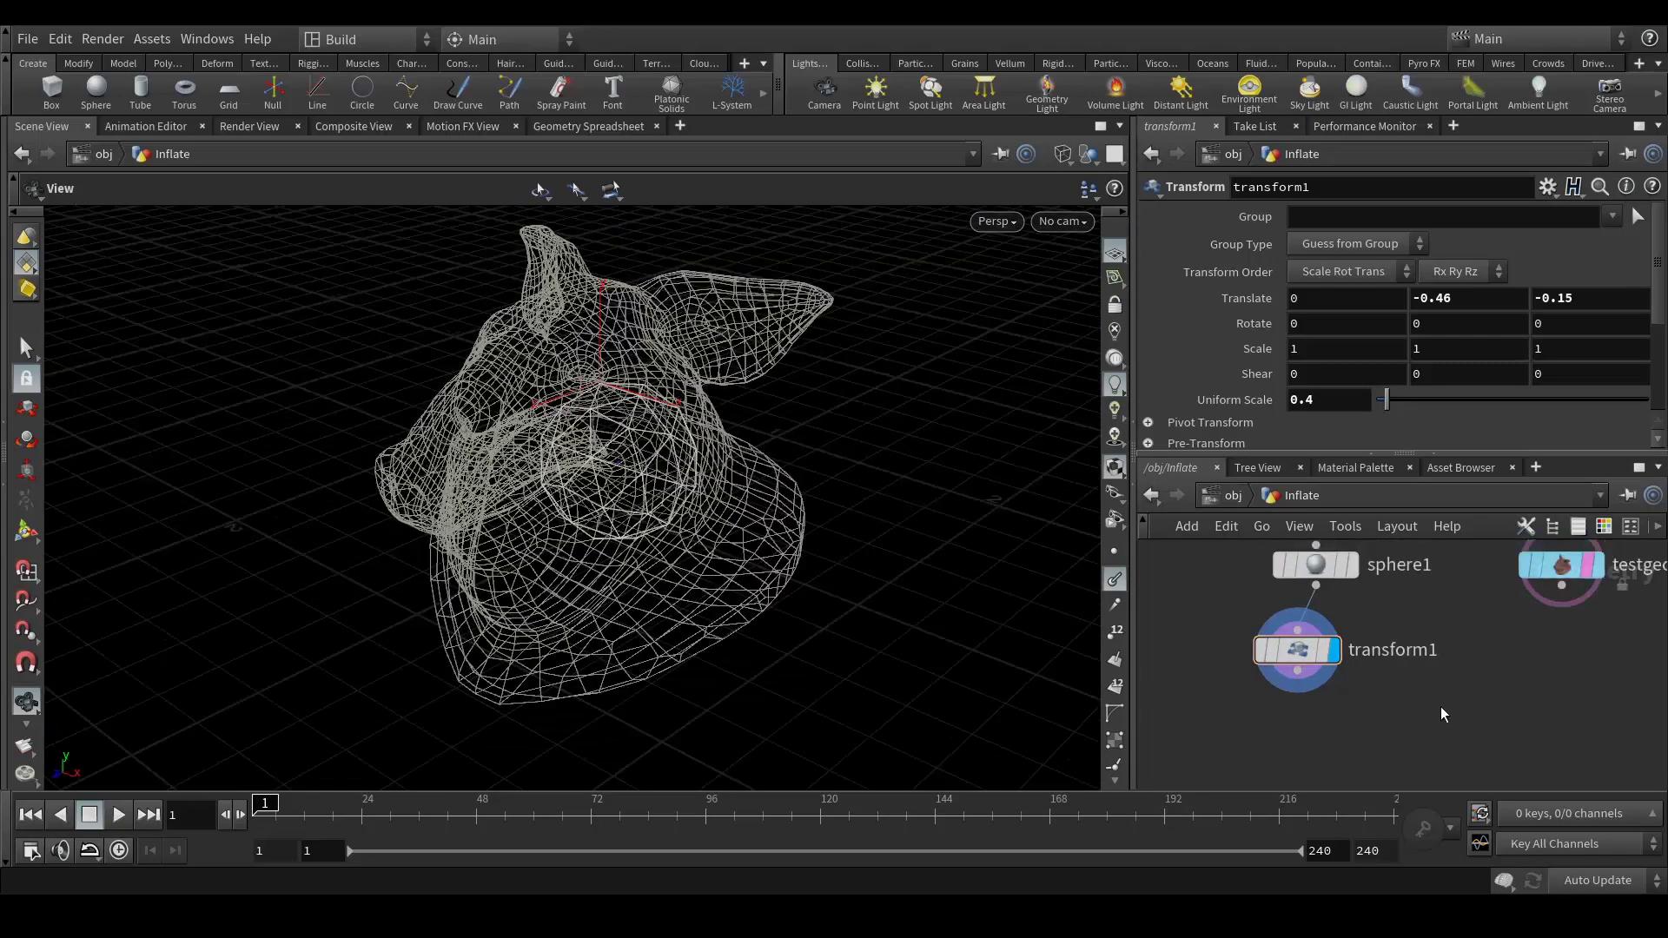
# Step: Append a Scatter node to transform1 and display the points scattered over the small sphere
pyautogui.moveTo(1416, 760); pyautogui.dragTo(1456, 691, button='middle')
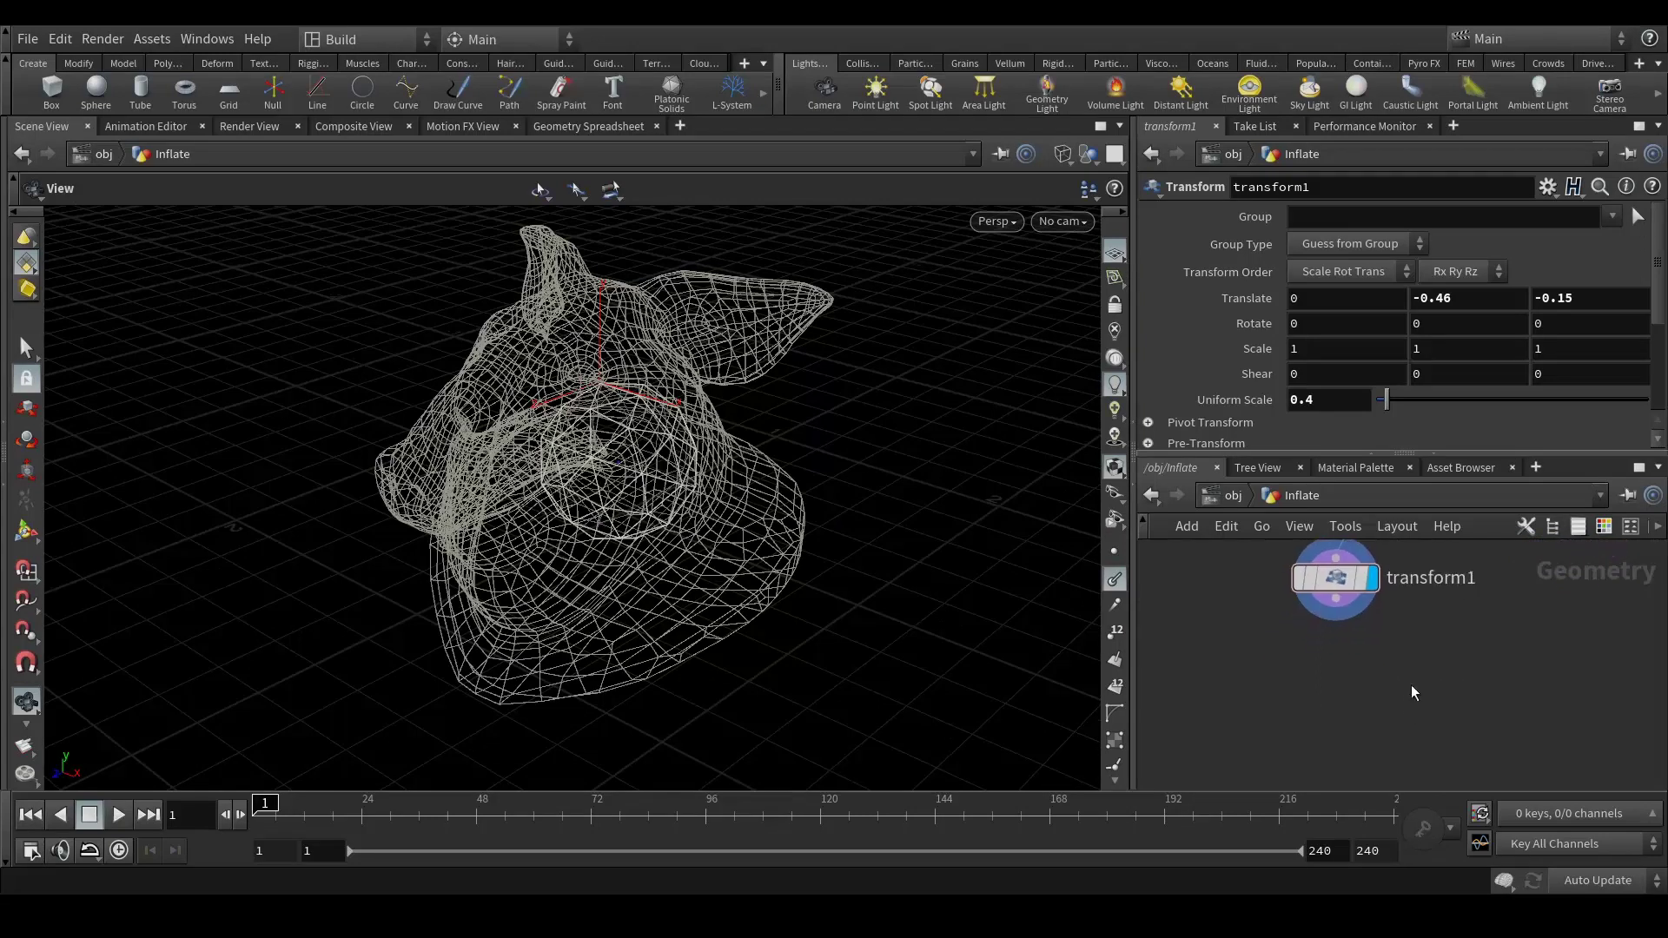
pyautogui.press('Tab')
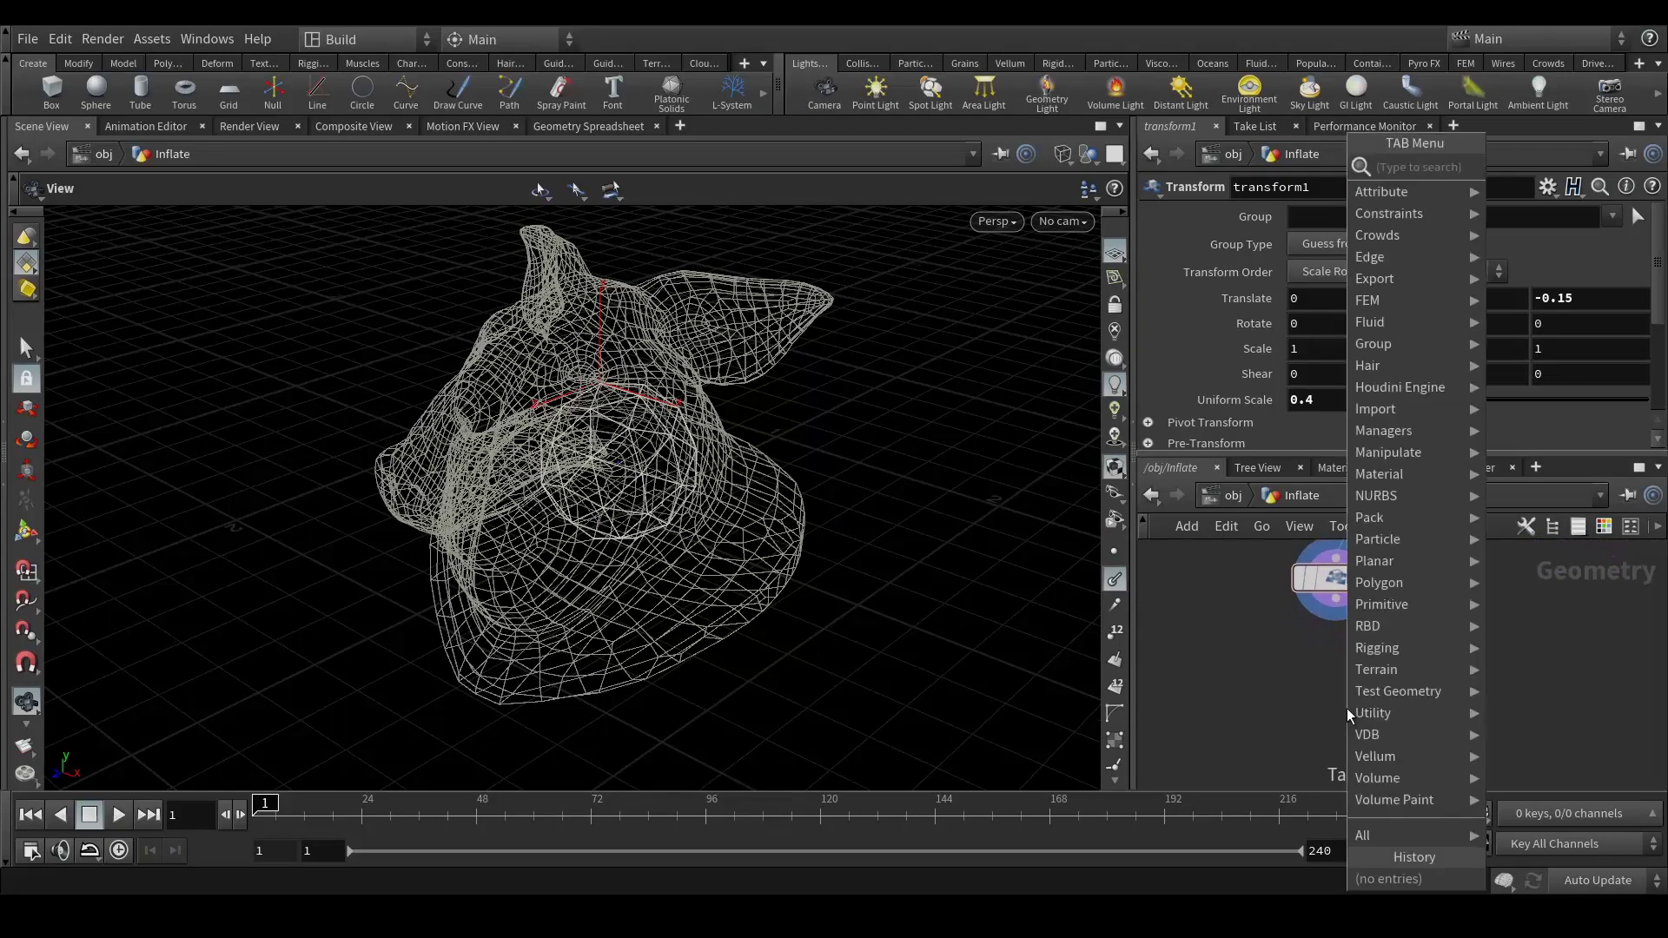
pyautogui.write('scatter')
pyautogui.press('Return')
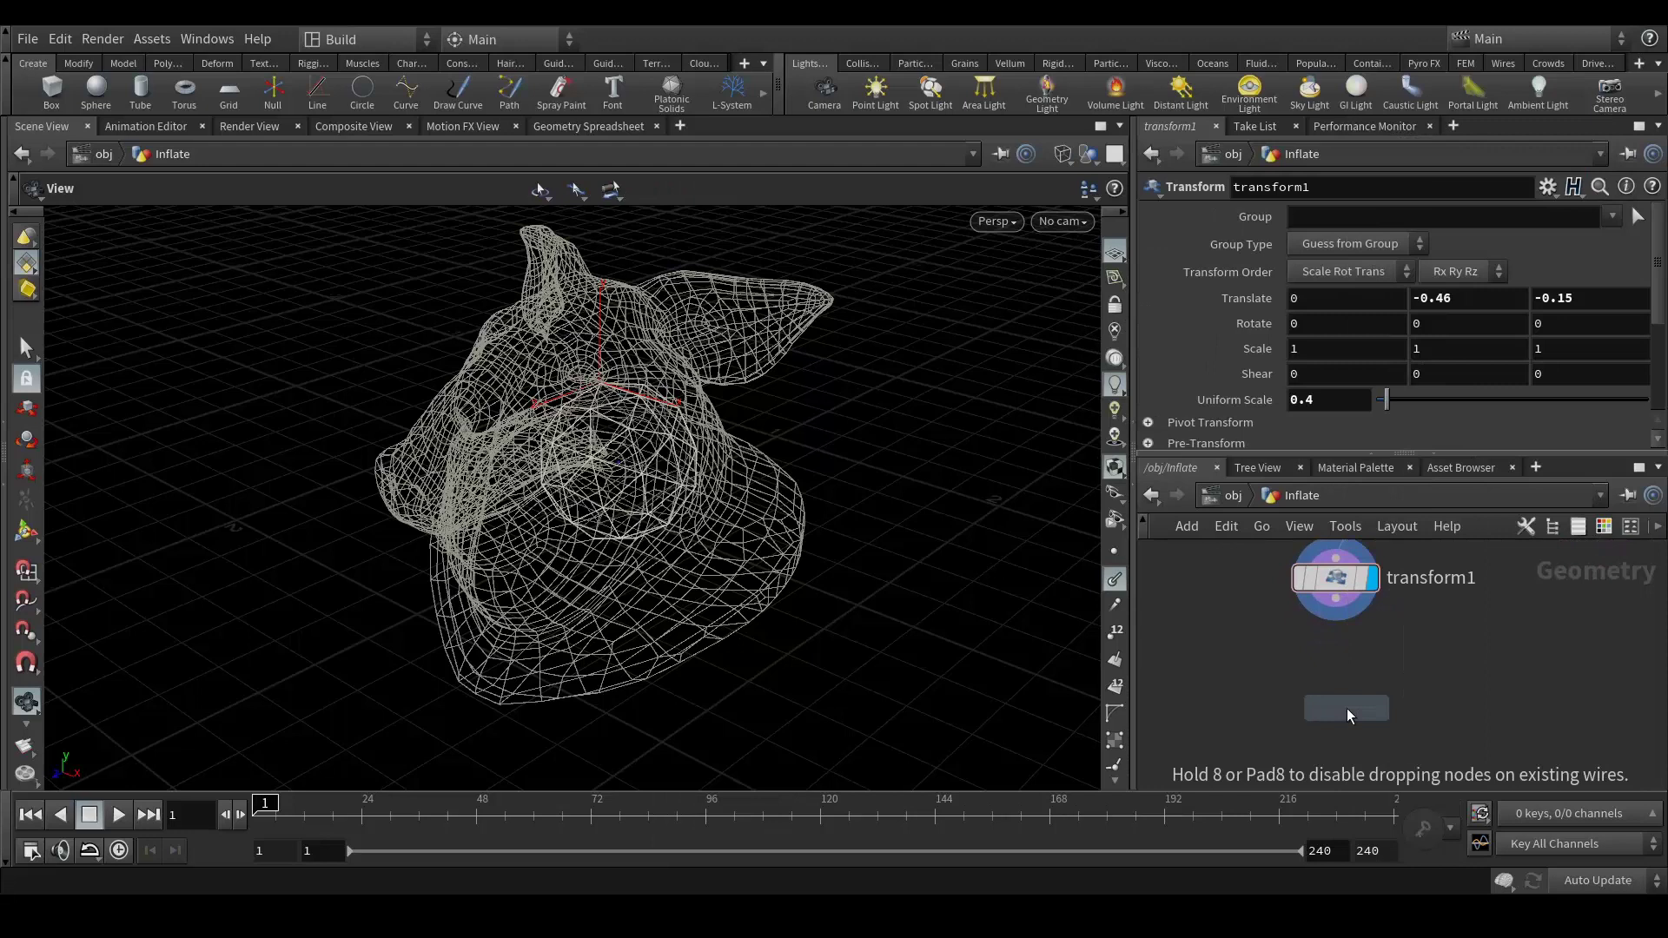
pyautogui.click(1347, 707)
pyautogui.moveTo(1336, 618); pyautogui.dragTo(1388, 726)
pyautogui.click(1390, 667)
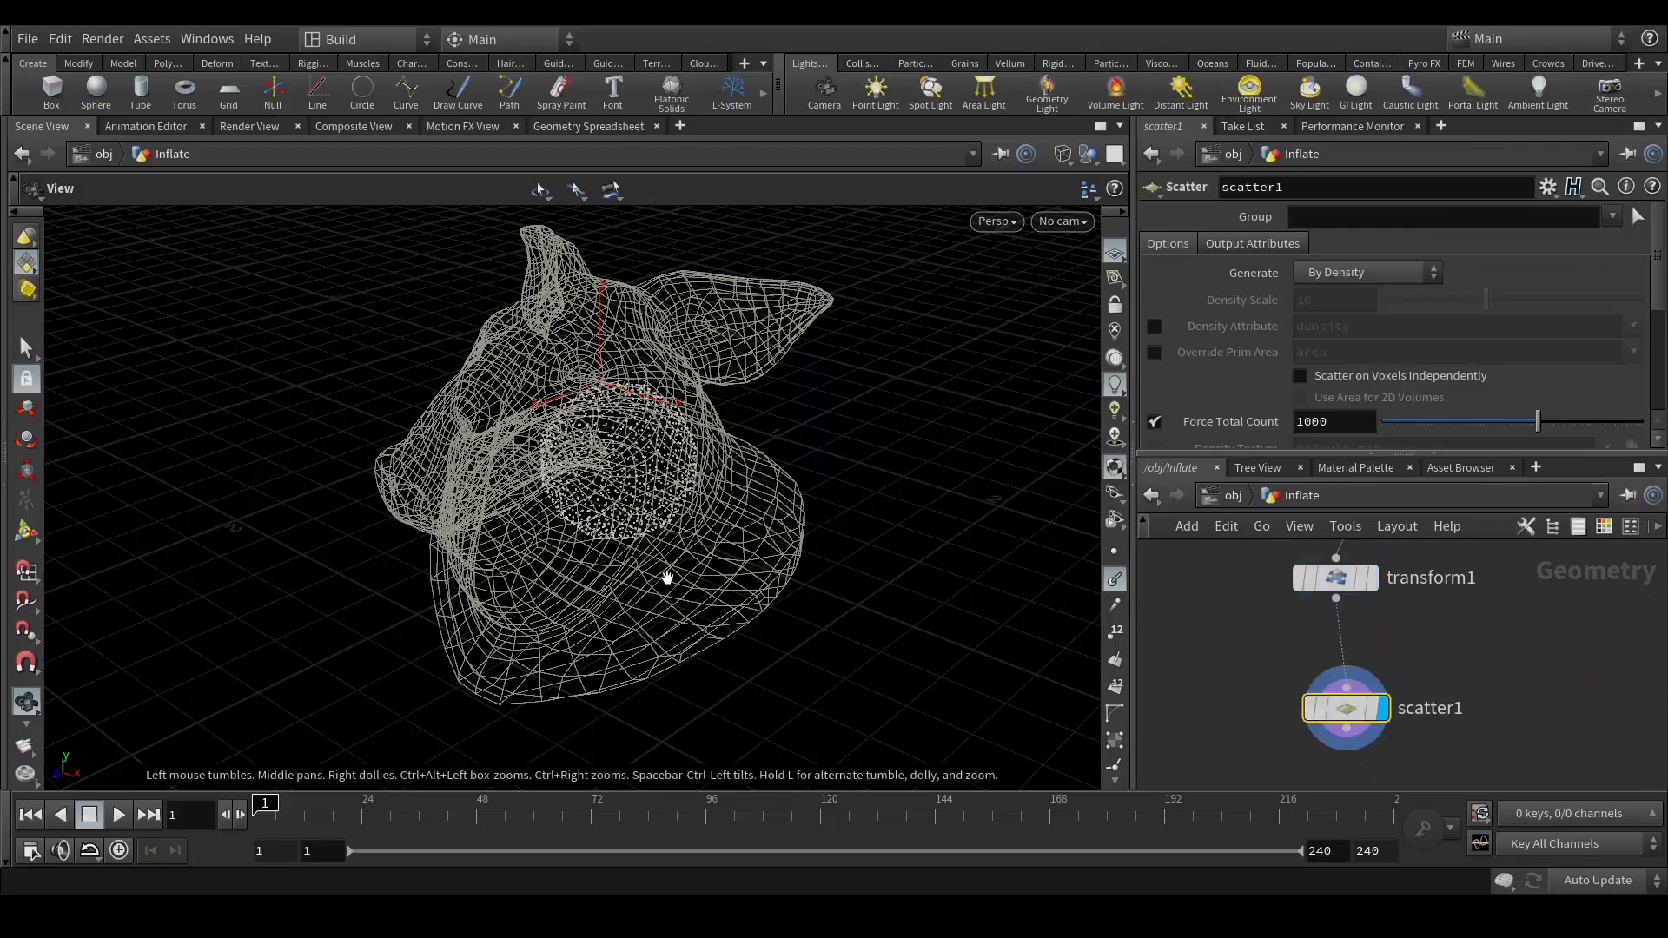
pyautogui.moveTo(761, 490); pyautogui.dragTo(647, 509)
pyautogui.moveTo(641, 432); pyautogui.dragTo(673, 439)
# Step: Turn off the template display of the pig head test geometry
pyautogui.moveTo(1492, 647); pyautogui.dragTo(1456, 662, button='middle')
pyautogui.scroll(-3, 1468, 675)
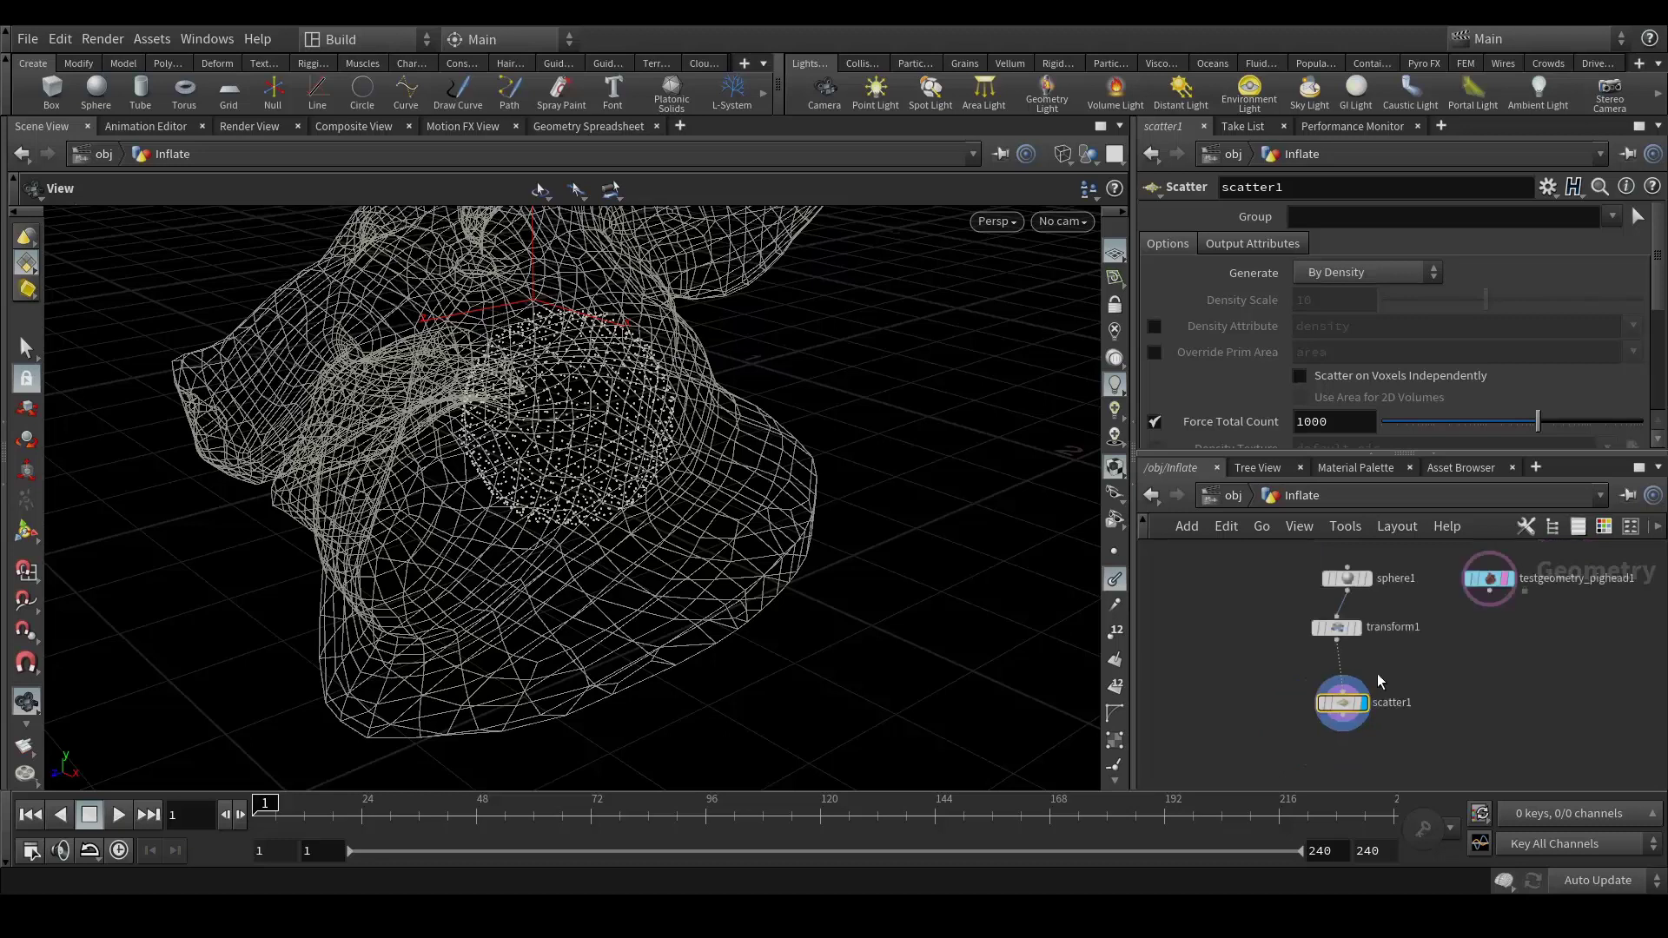
pyautogui.scroll(4, 1483, 614)
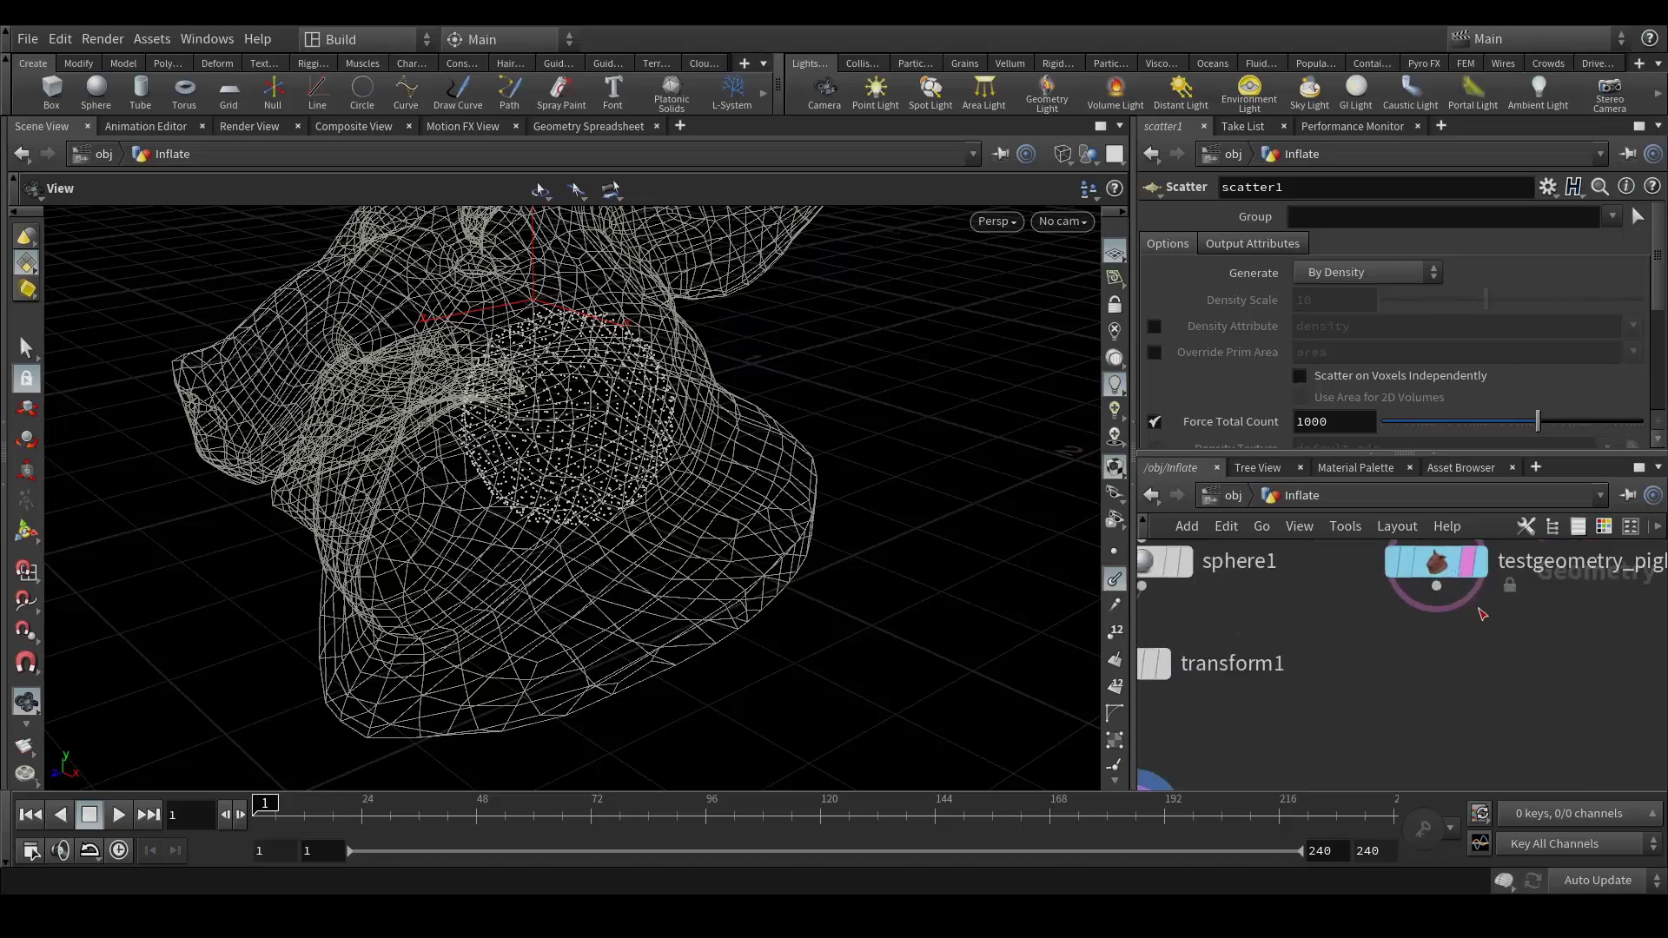
pyautogui.click(1475, 561)
# Step: Set the Scatter node's Force Total Count to 15
pyautogui.moveTo(1424, 726); pyautogui.dragTo(1587, 543, button='middle')
pyautogui.click(1312, 422)
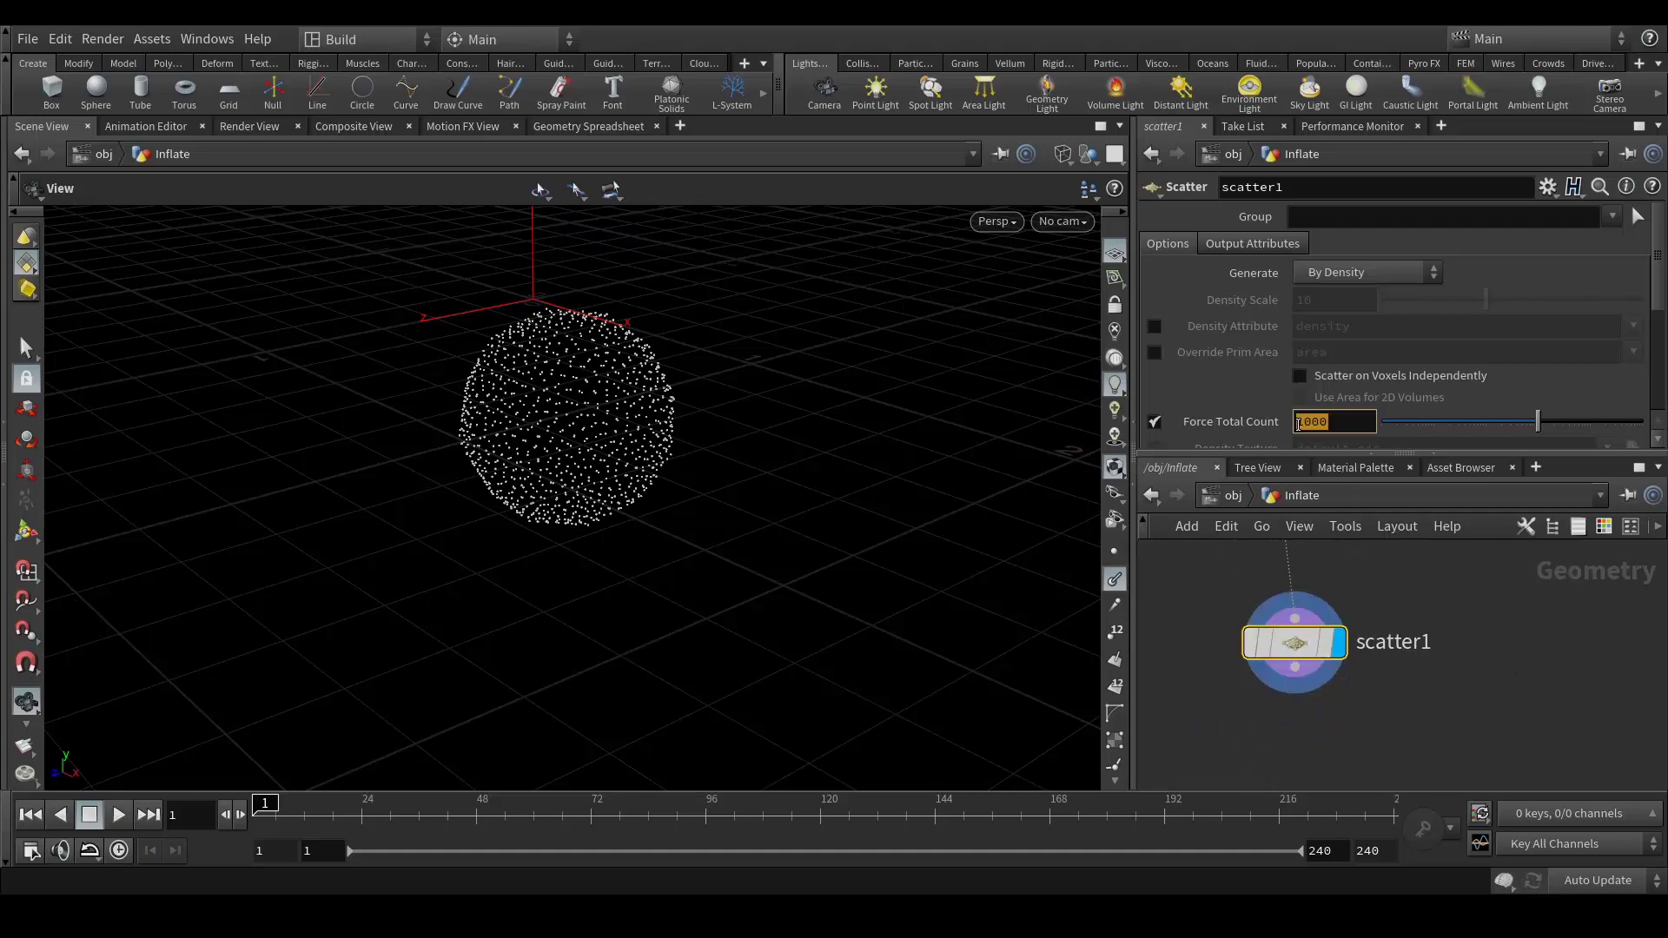
pyautogui.press('BackSpace')
pyautogui.write('15')
pyautogui.press('Return')
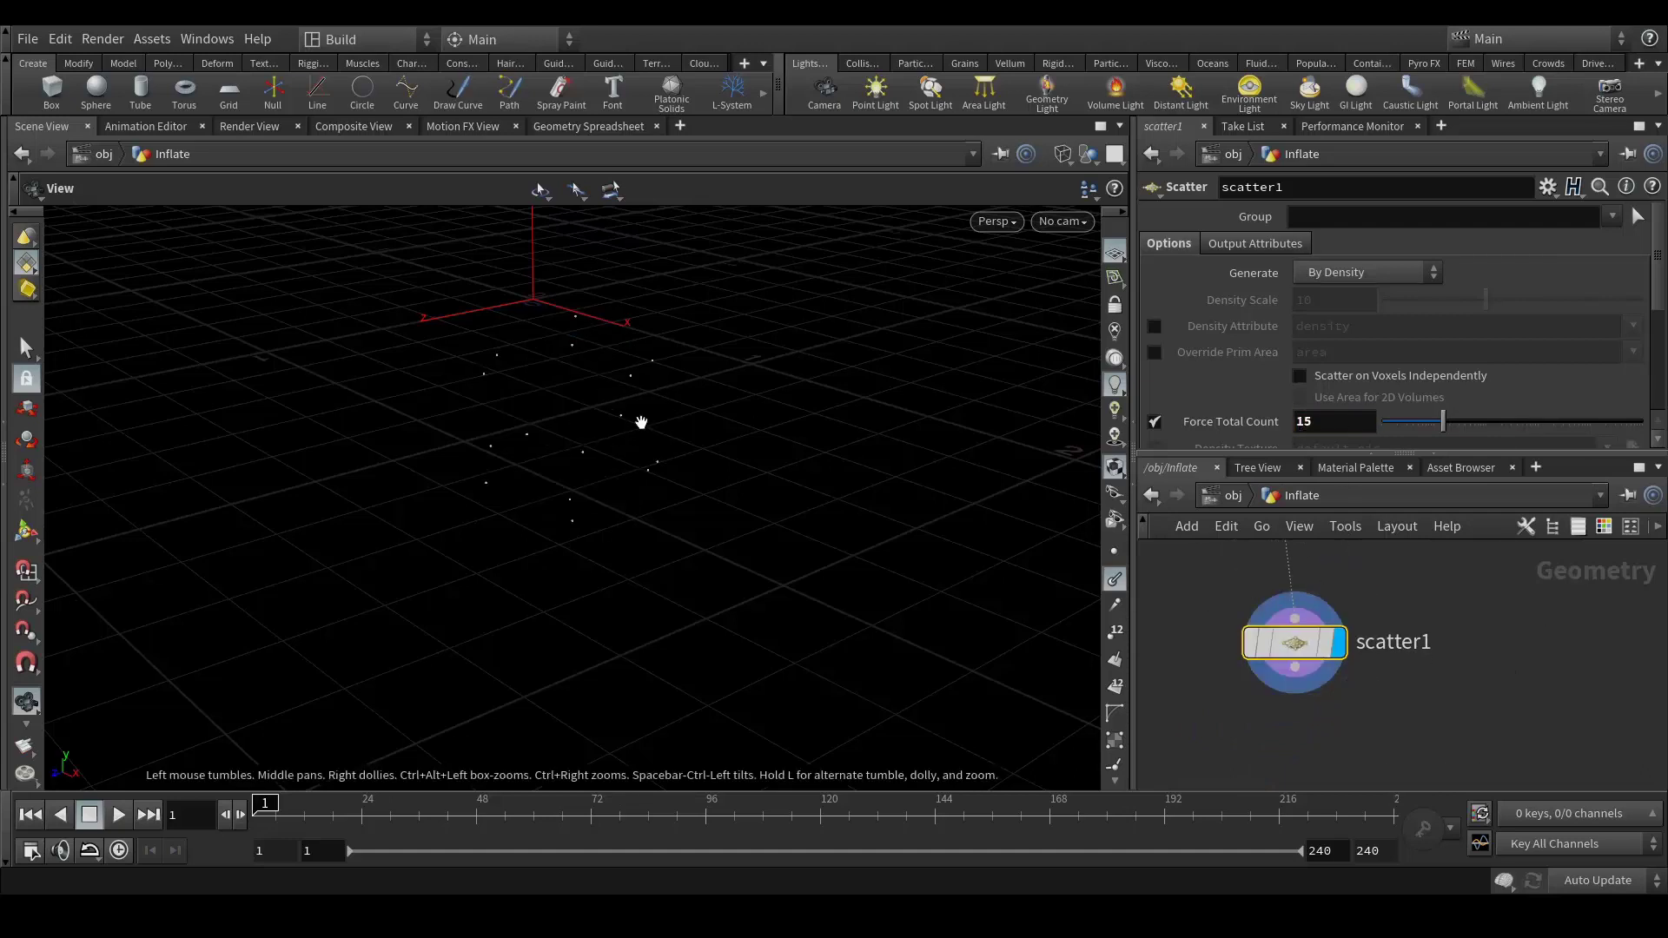
pyautogui.moveTo(585, 429); pyautogui.dragTo(608, 441)
# Step: Add a second, unconnected Sphere node beside the existing sphere and scatter chain
pyautogui.scroll(-5, 1331, 677)
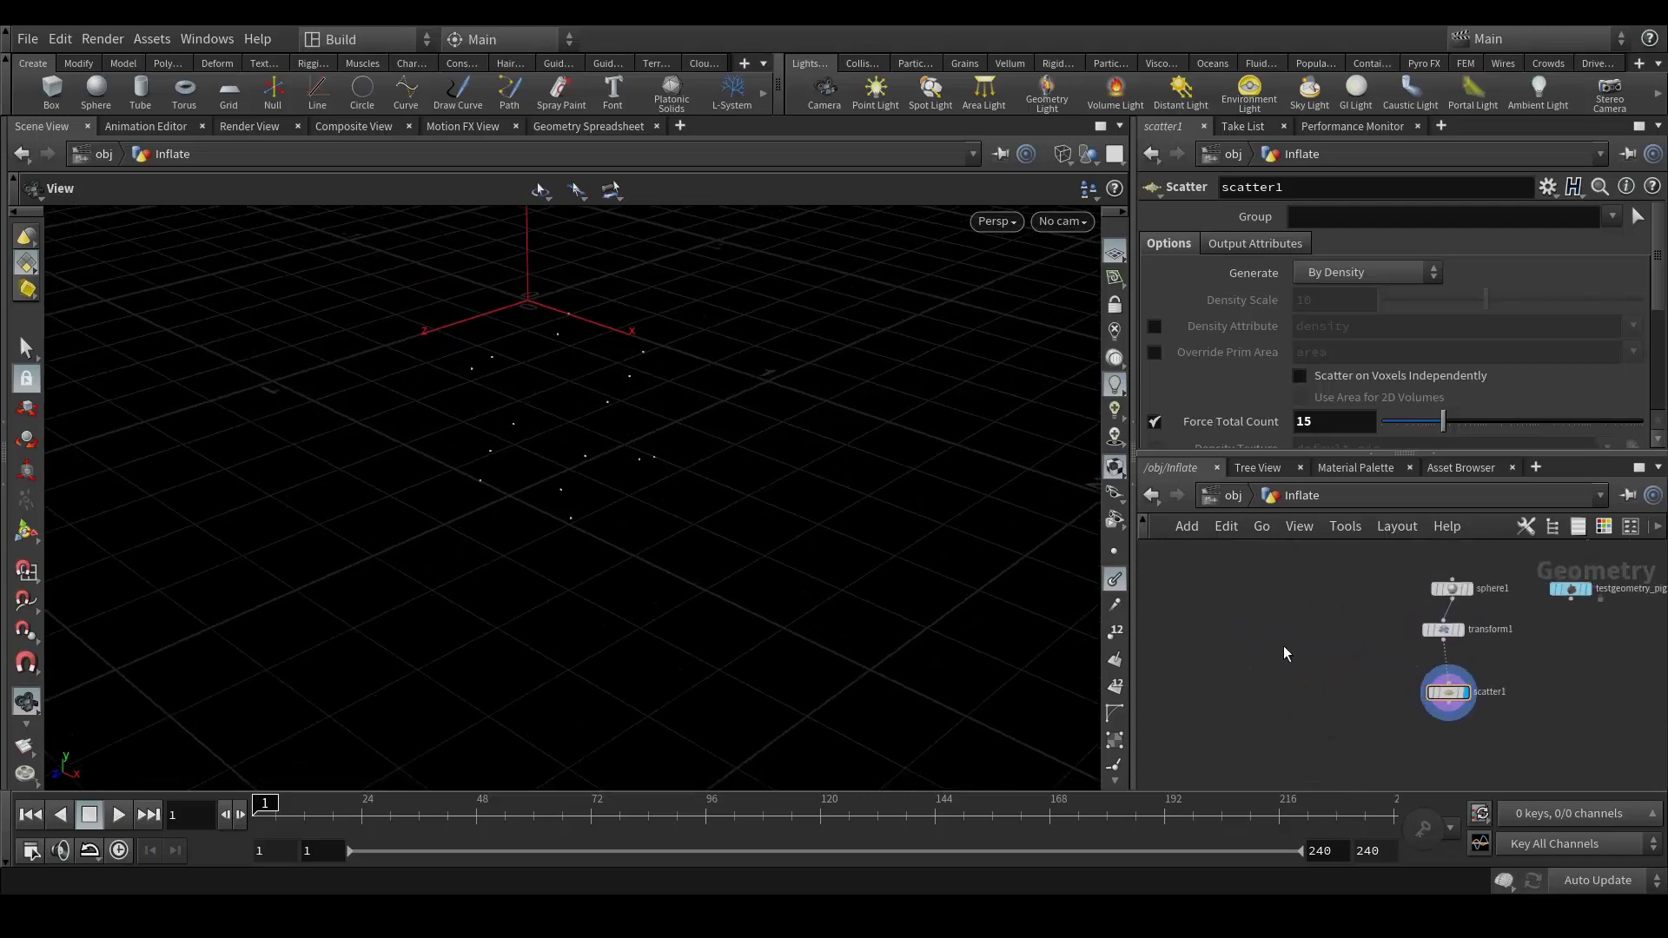
pyautogui.press('Tab')
pyautogui.write('scatter')
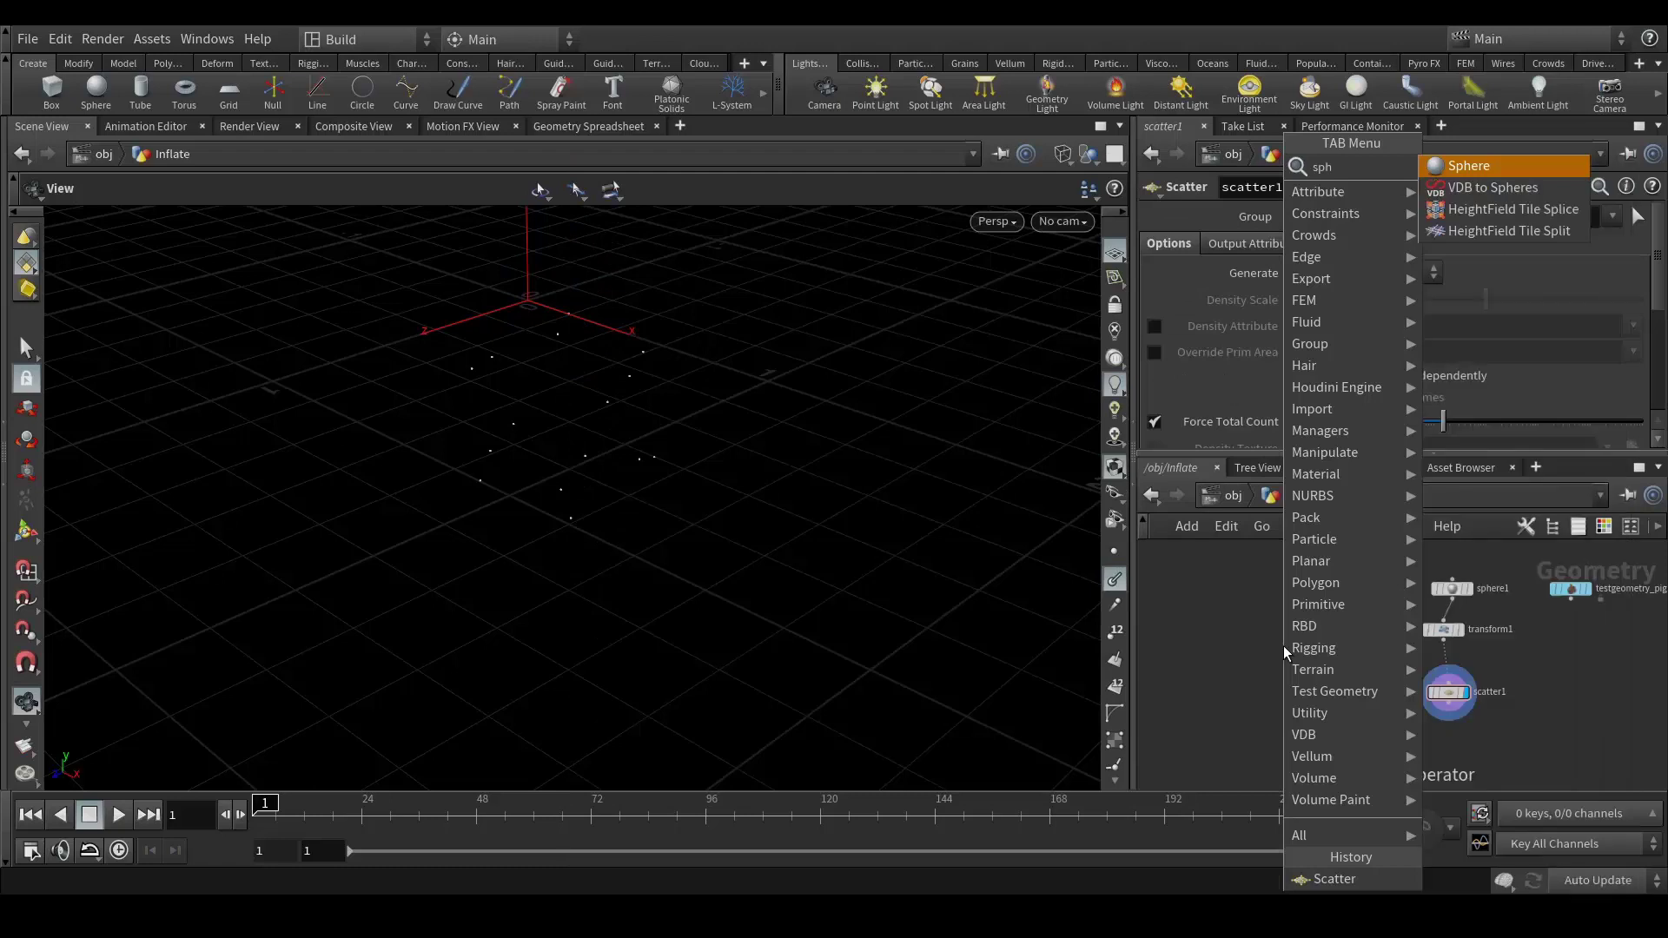
pyautogui.press('Return')
pyautogui.click(1284, 644)
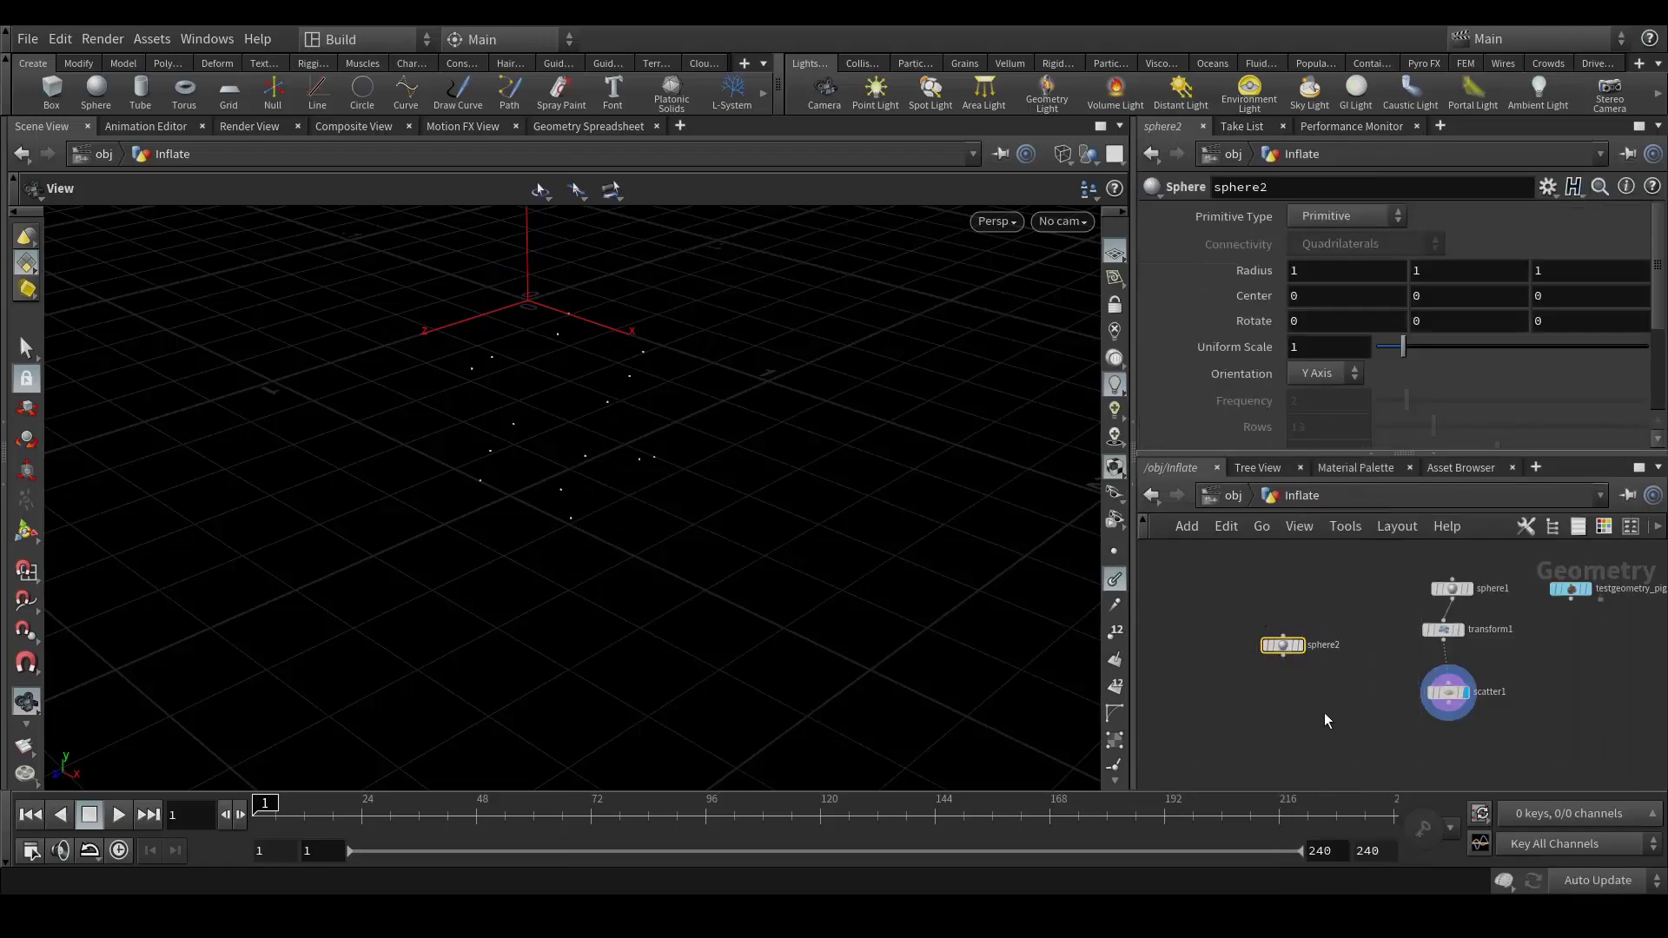
# Step: Display the new sphere and template the Scatter node so its points show alongside
pyautogui.scroll(3, 1320, 634)
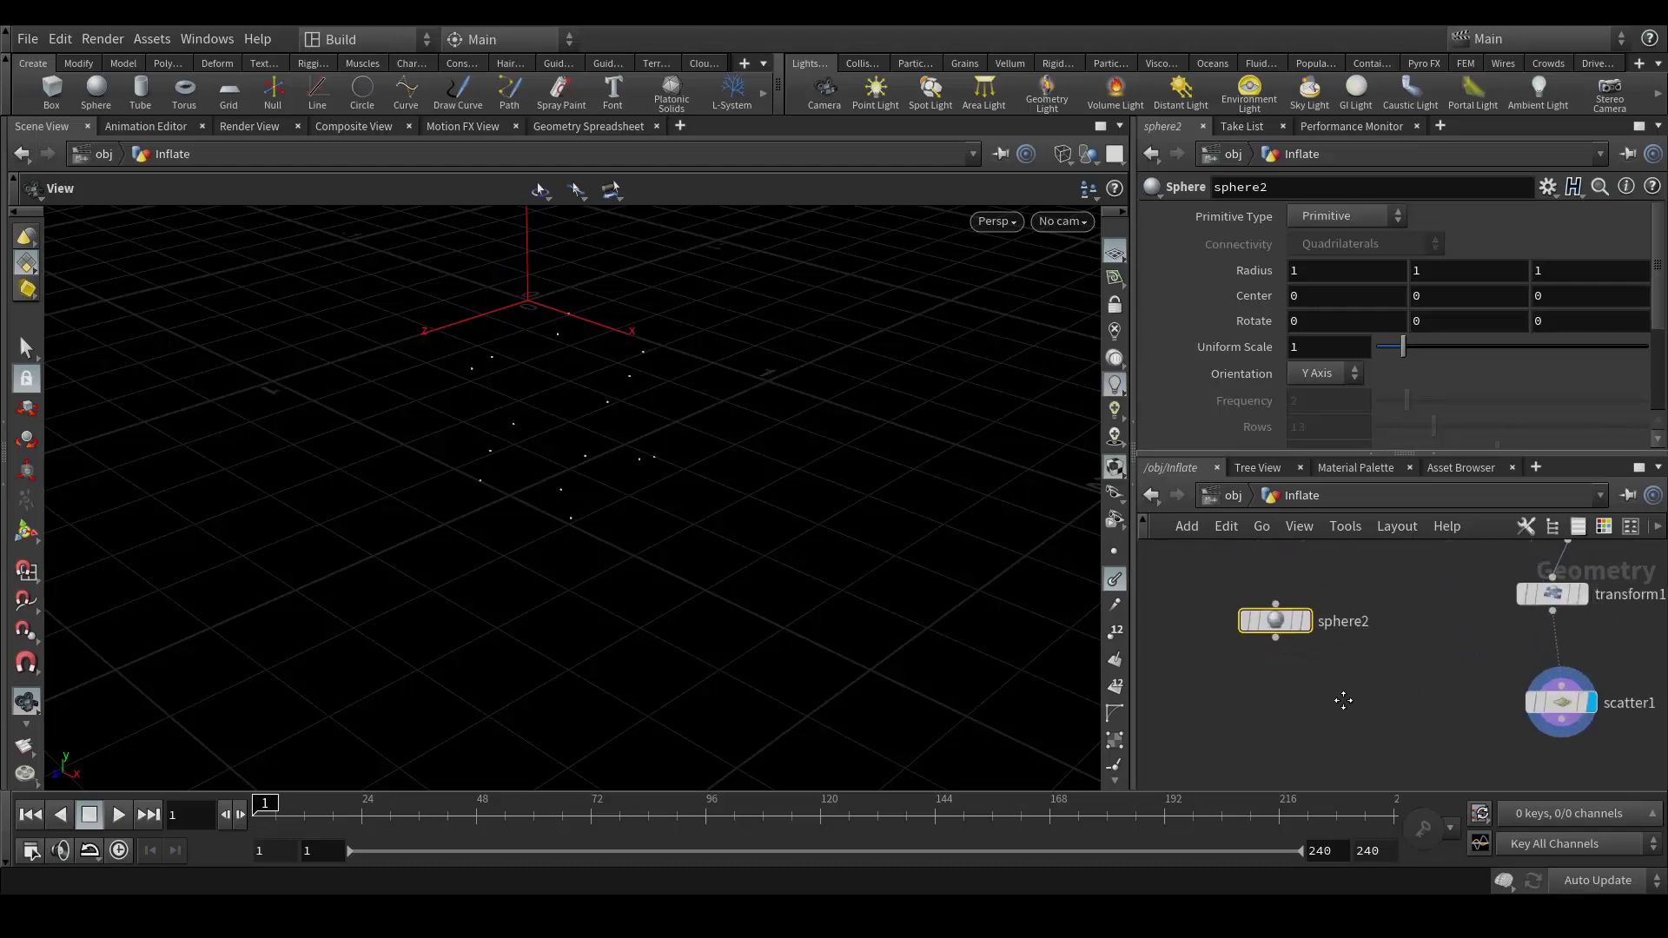
pyautogui.click(1305, 624)
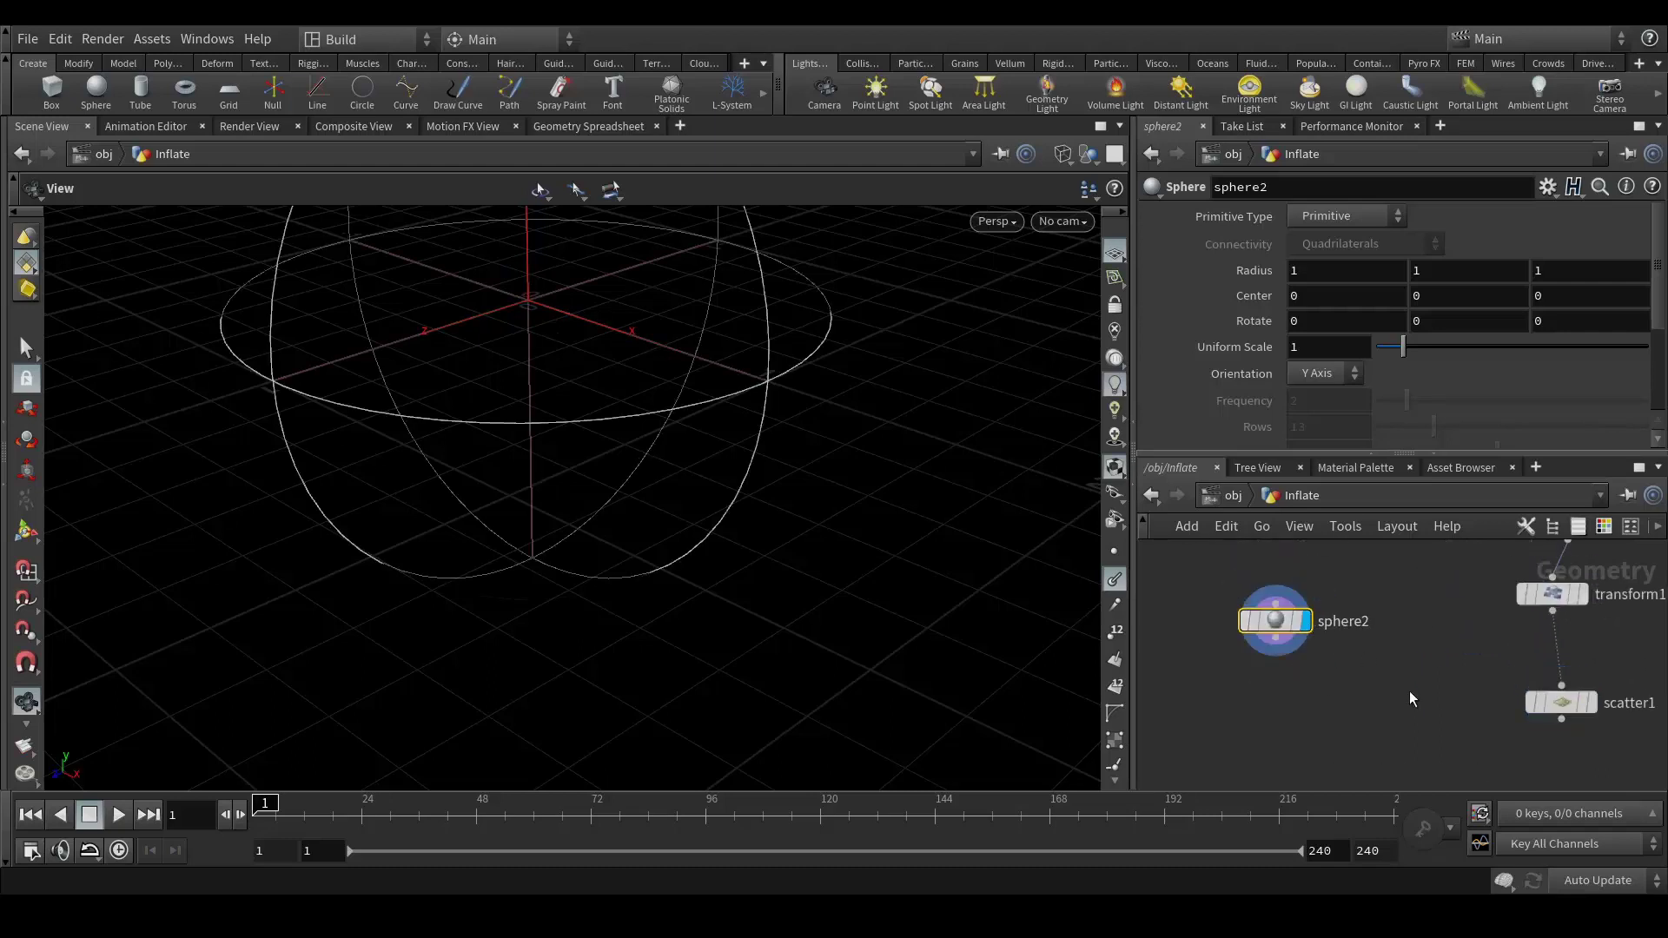
pyautogui.click(1577, 706)
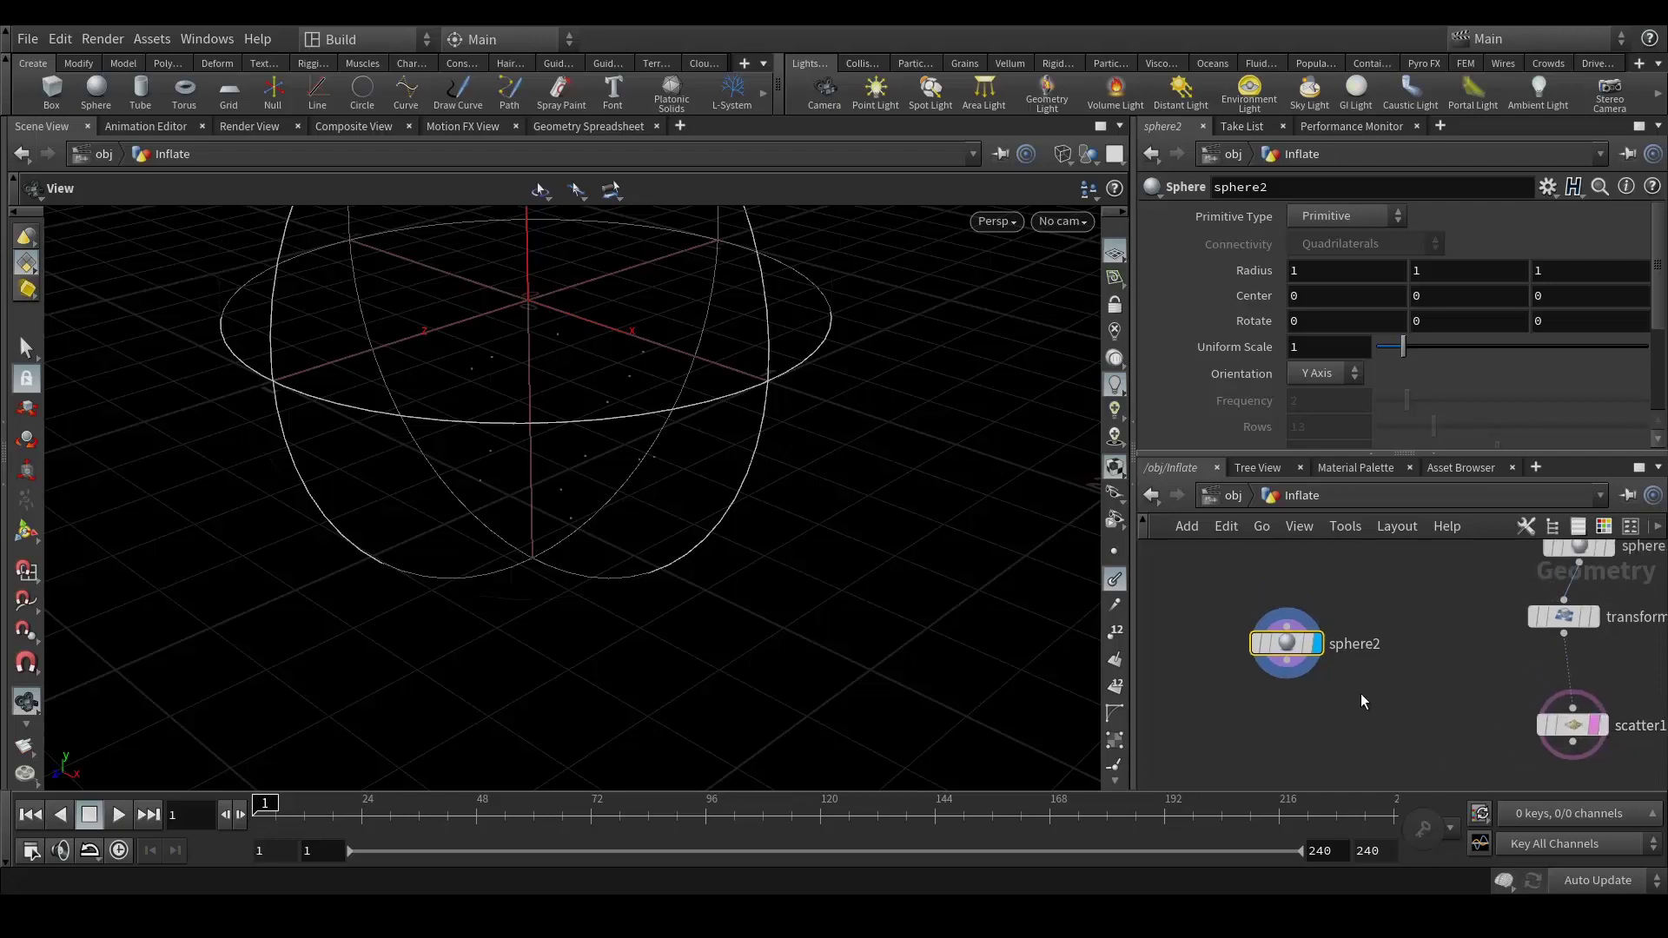
pyautogui.moveTo(1270, 666); pyautogui.dragTo(1281, 640)
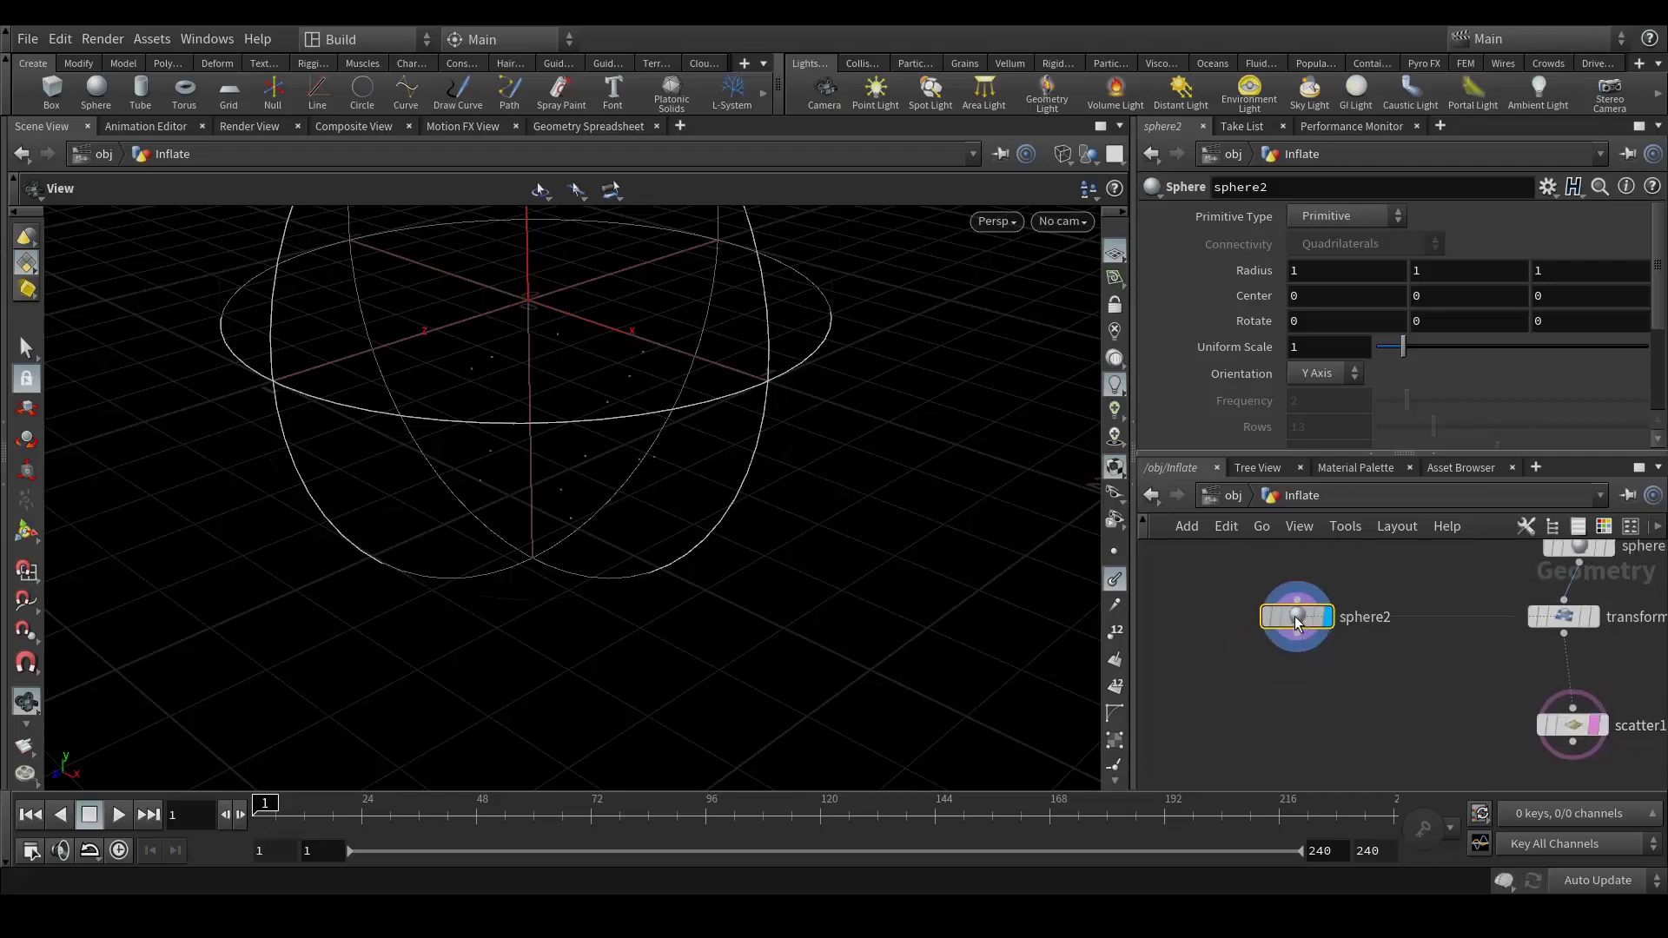
# Step: Set the second sphere's primitive type to Polygon and its uniform scale to 0.1
pyautogui.click(1337, 217)
pyautogui.click(1337, 259)
pyautogui.click(1295, 348)
pyautogui.write('.1')
pyautogui.press('Return')
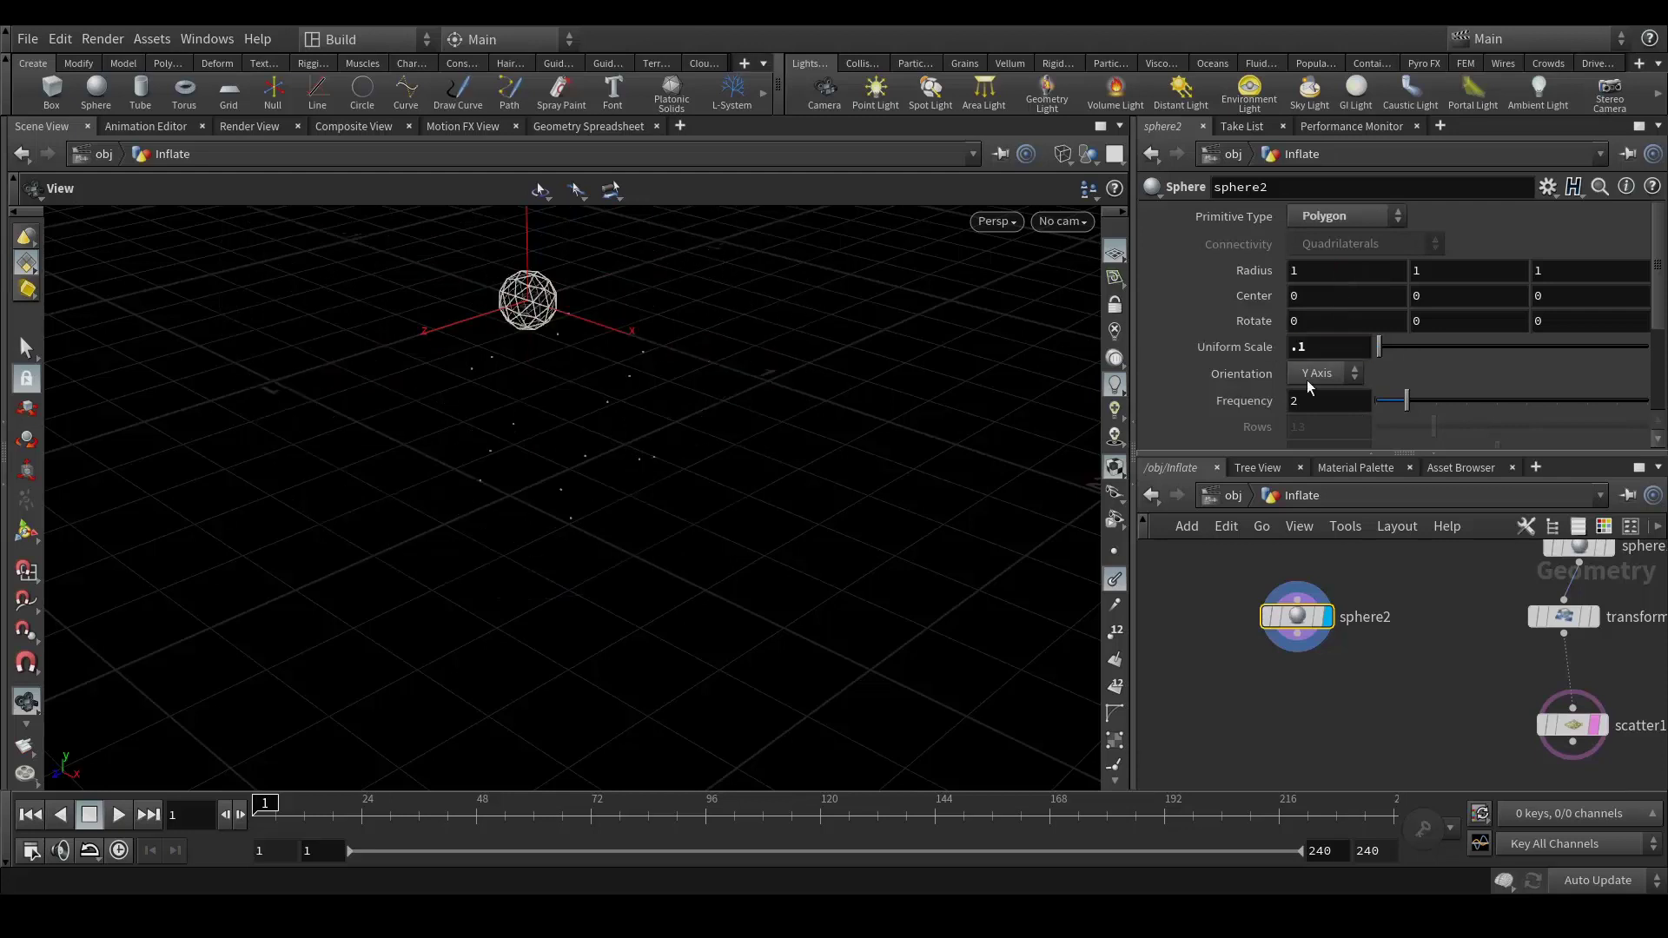
# Step: Set the second sphere's uniform scale to 0.15 and its frequency to 15
pyautogui.click(1283, 346)
pyautogui.write('.15')
pyautogui.press('Return')
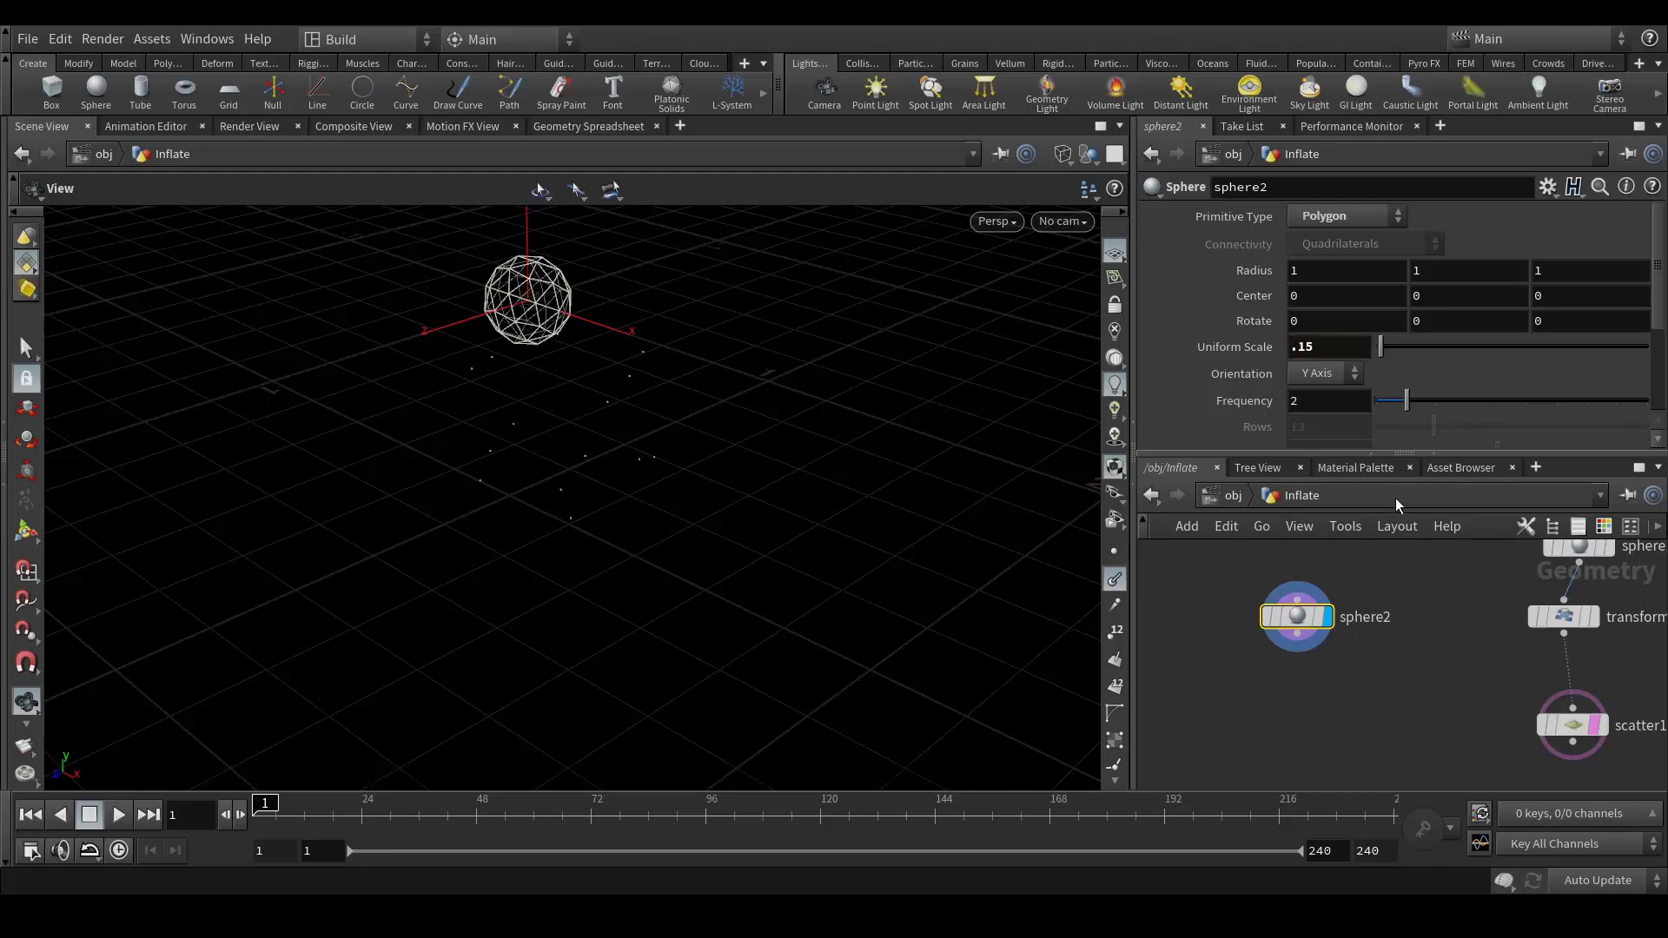
pyautogui.doubleClick(1310, 400)
pyautogui.write('15')
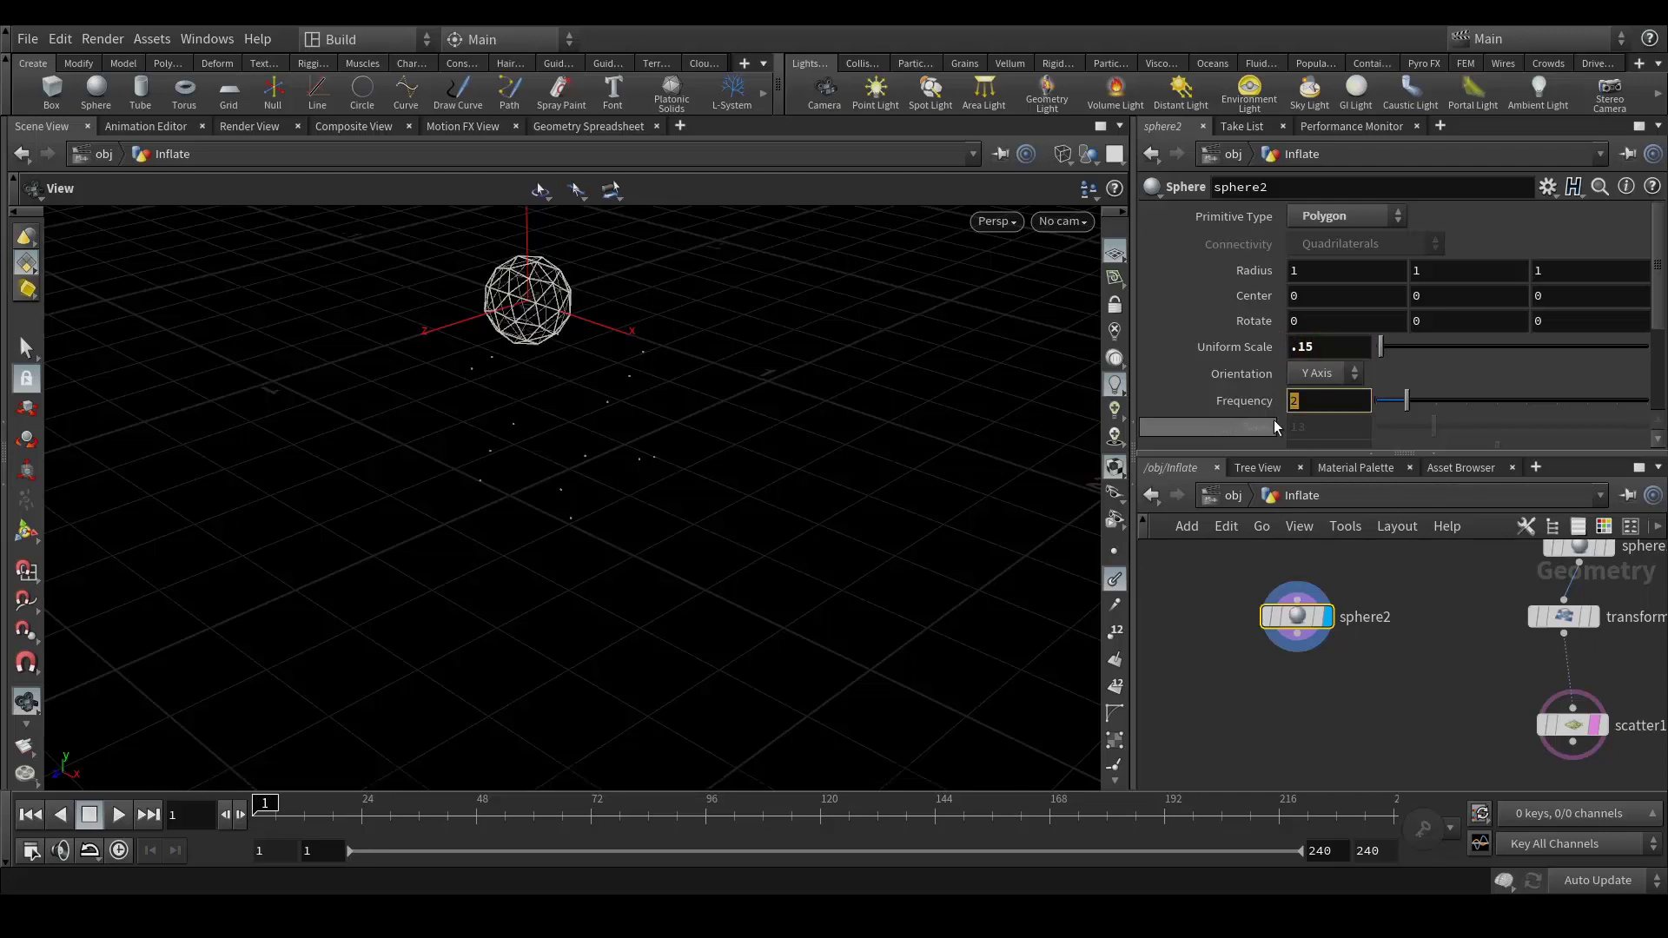
pyautogui.press('Return')
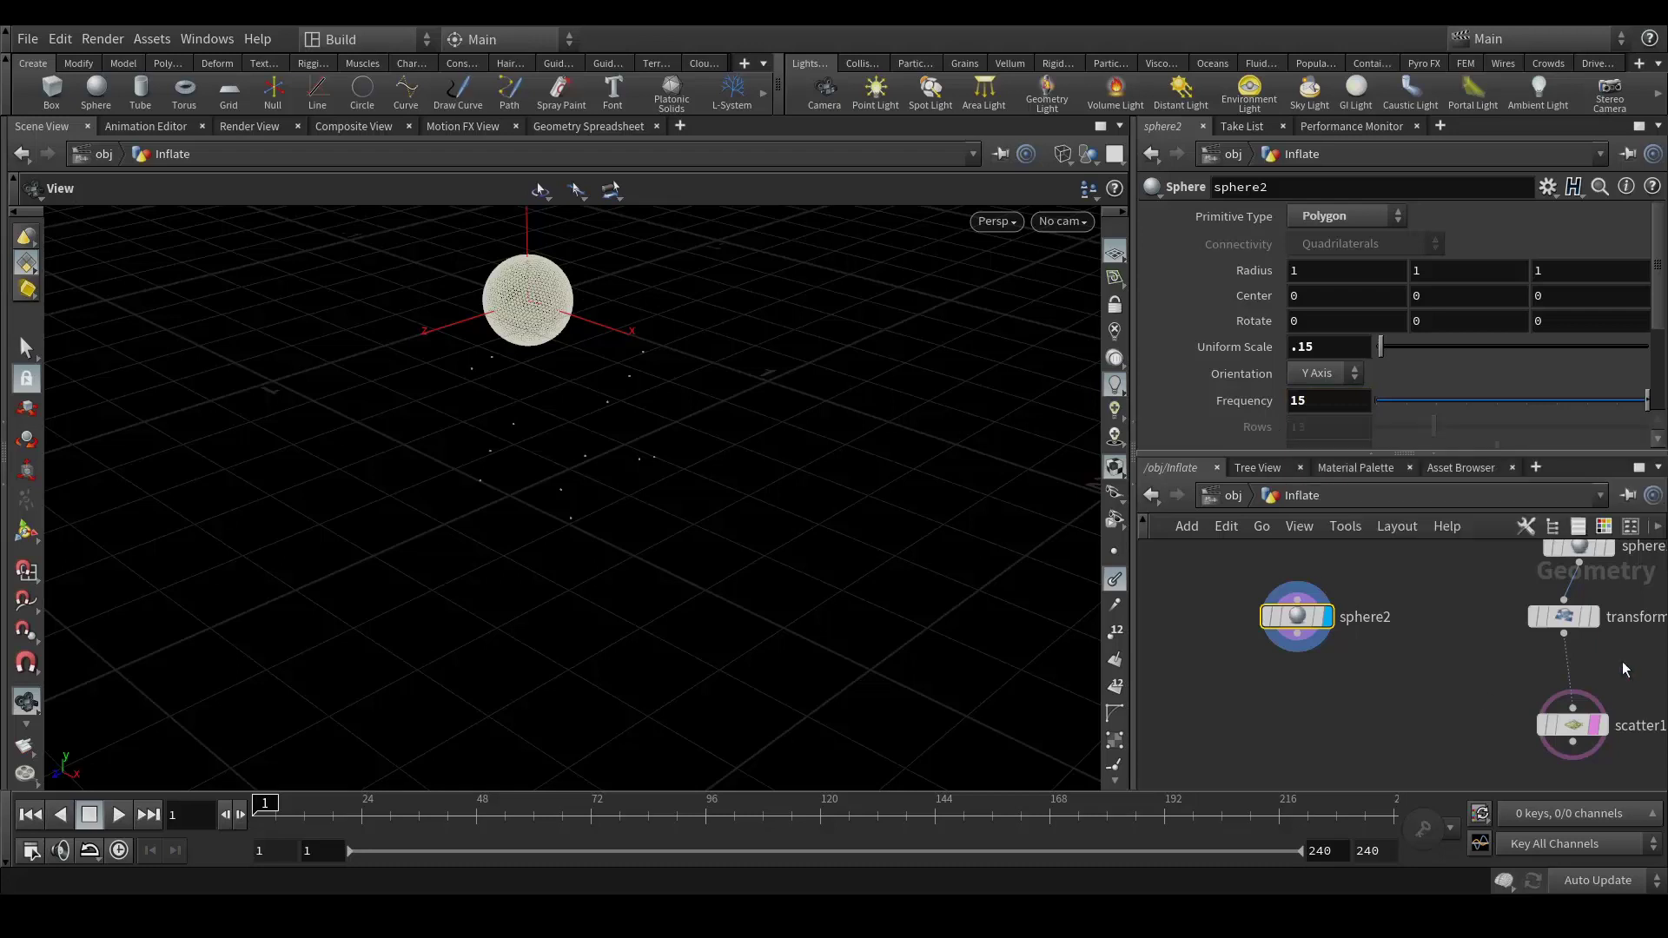
# Step: Append a Remesh node to the second sphere and display it
pyautogui.moveTo(1411, 717); pyautogui.dragTo(1383, 678, button='middle')
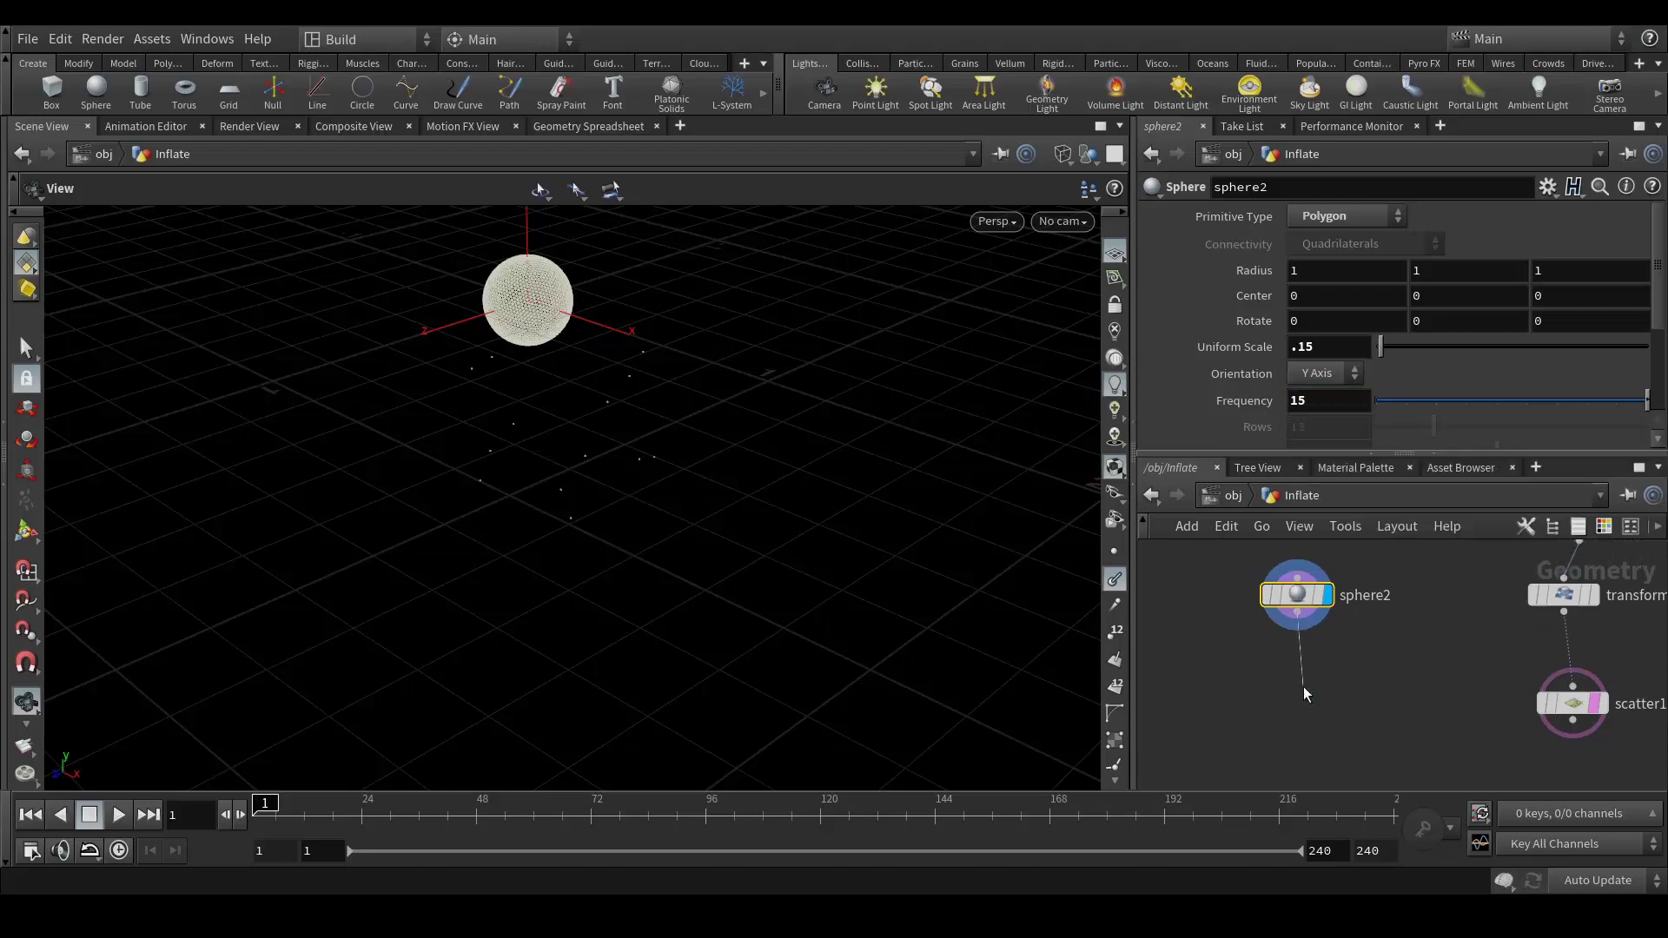
pyautogui.click(1302, 624)
pyautogui.press('Tab')
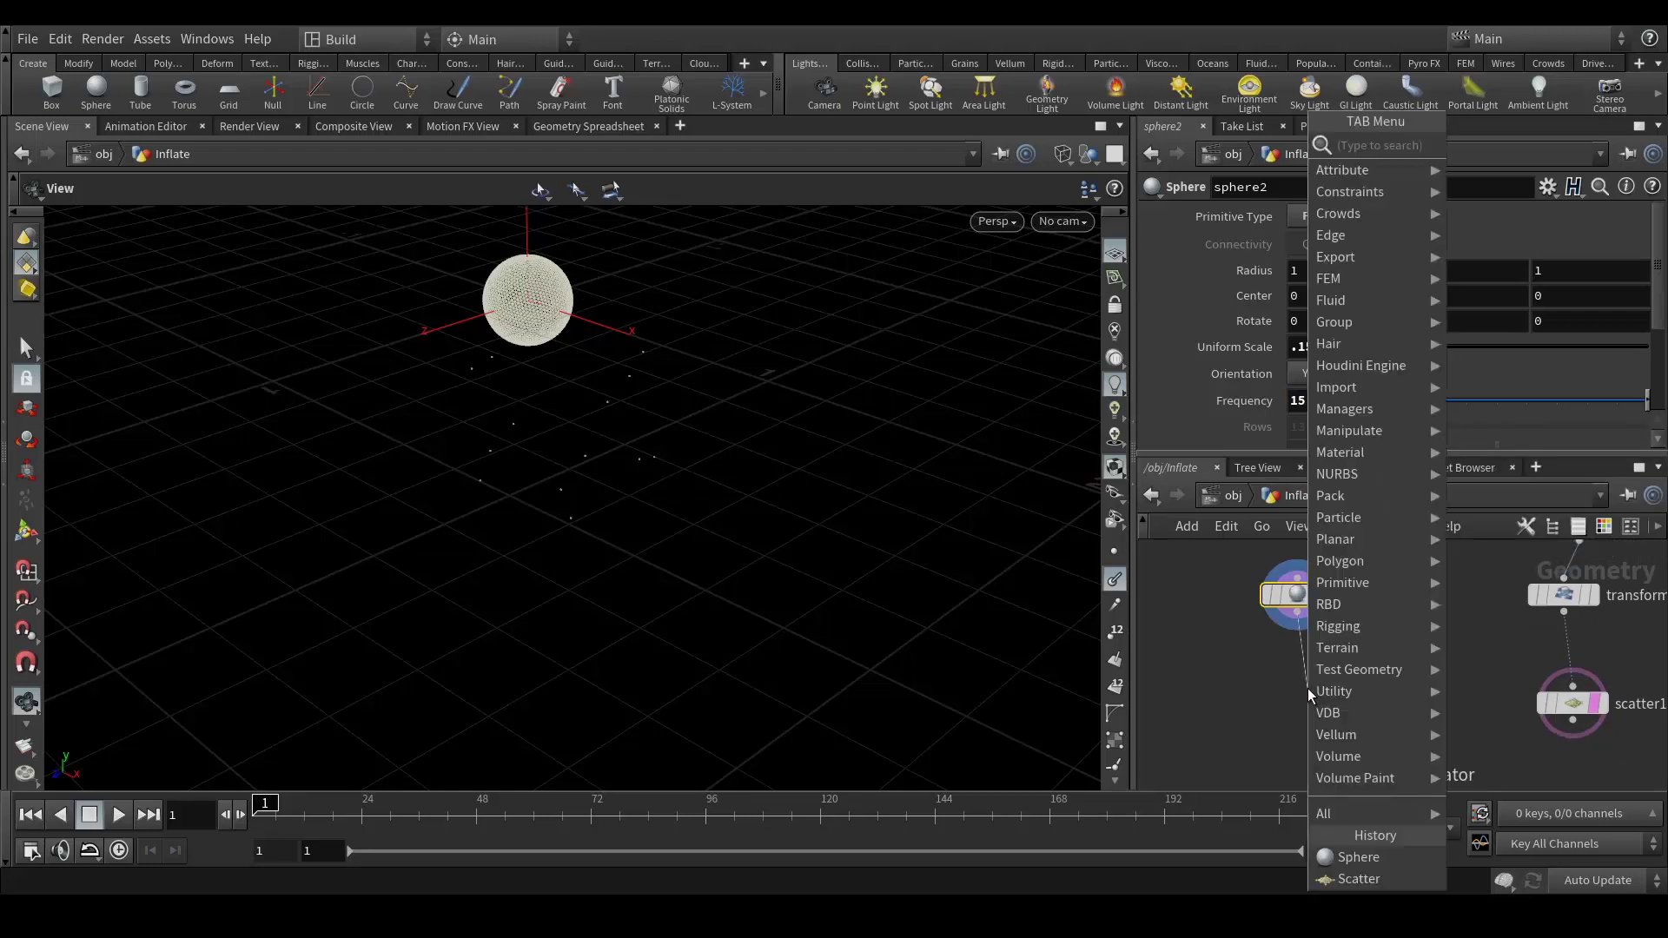
pyautogui.write('rema')
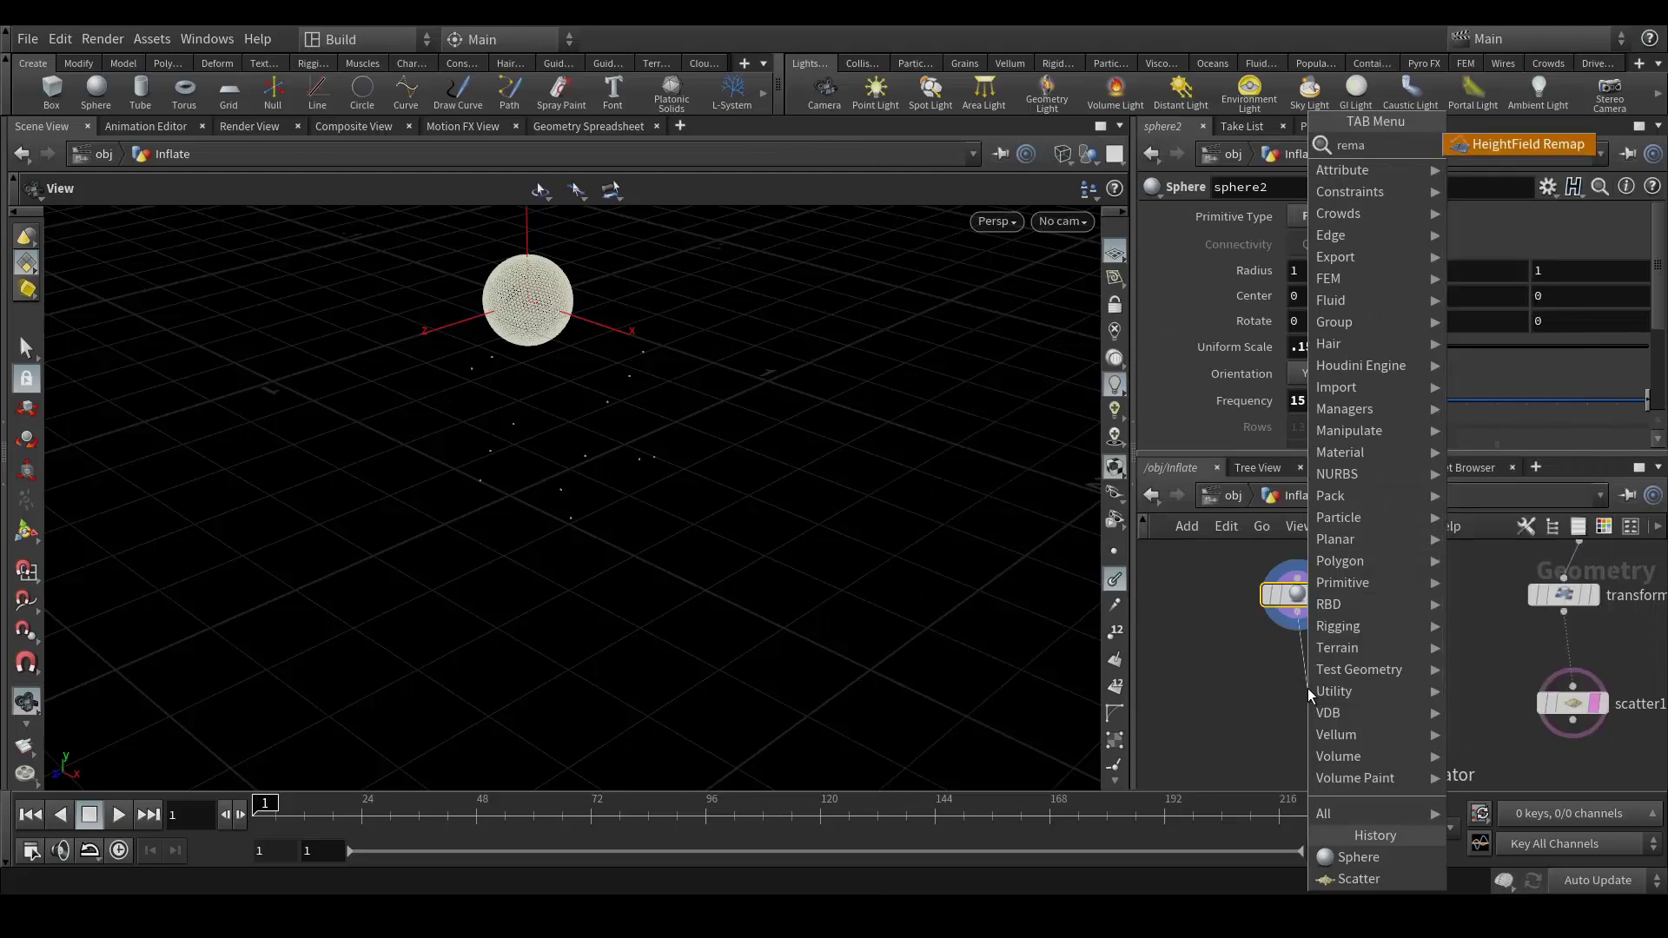
pyautogui.press('BackSpace')
pyautogui.write('e')
pyautogui.press('Return')
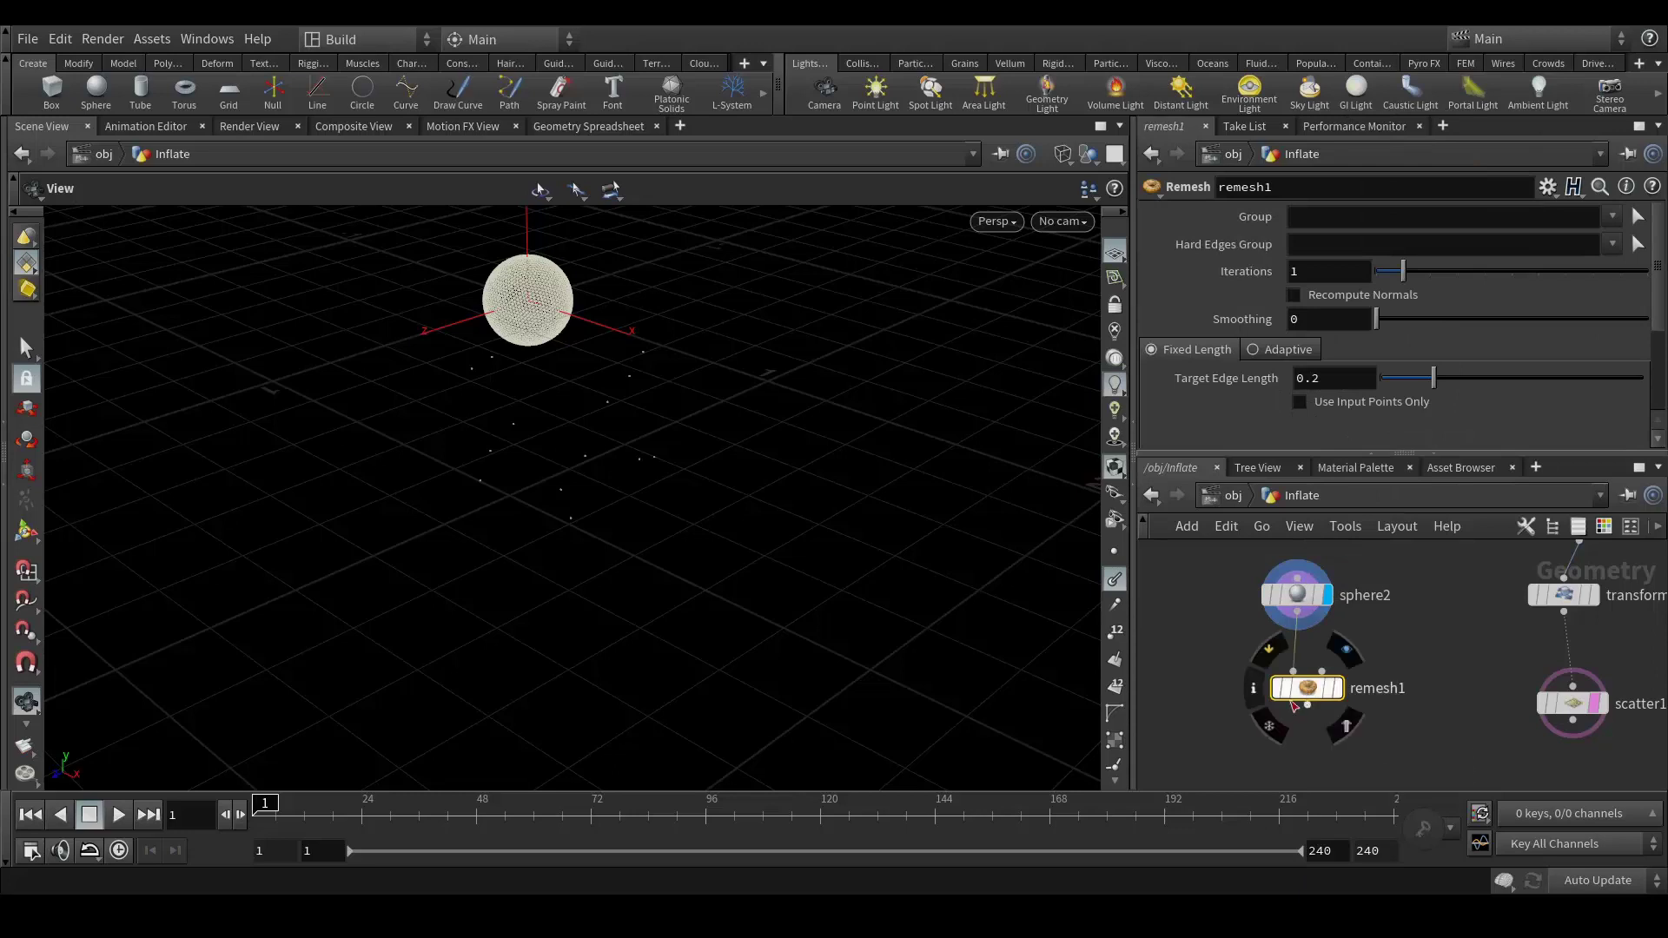
pyautogui.click(1337, 688)
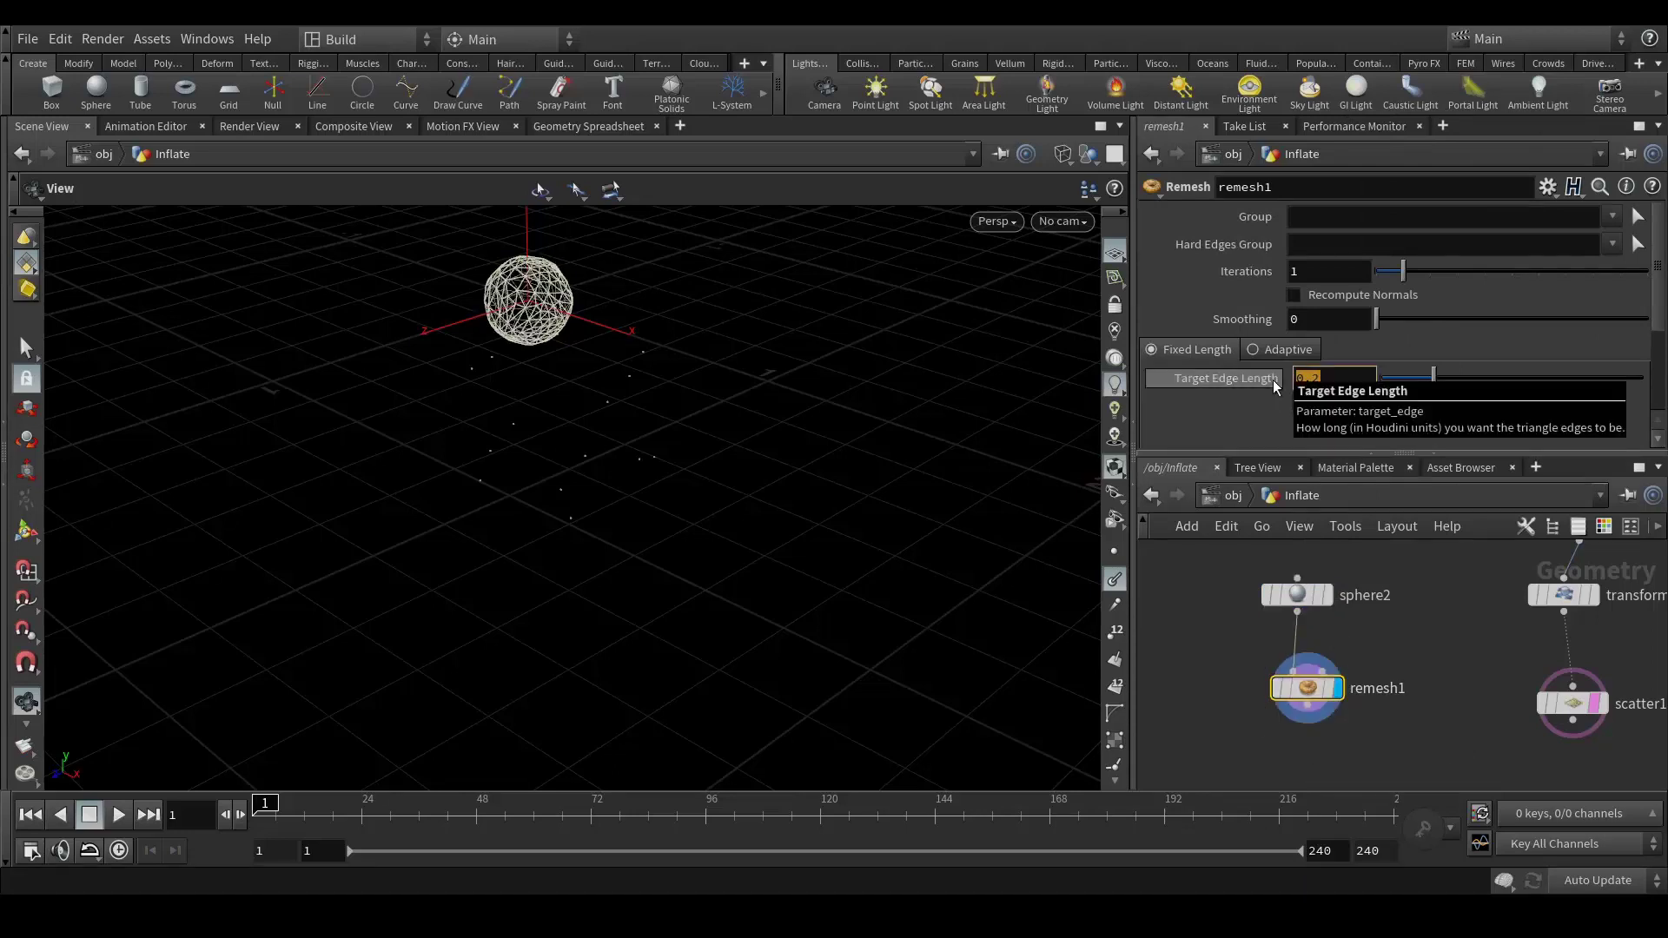
# Step: Set the Remesh node's target edge length to 0.02 and its iterations to 8
pyautogui.write('.05')
pyautogui.press('Return')
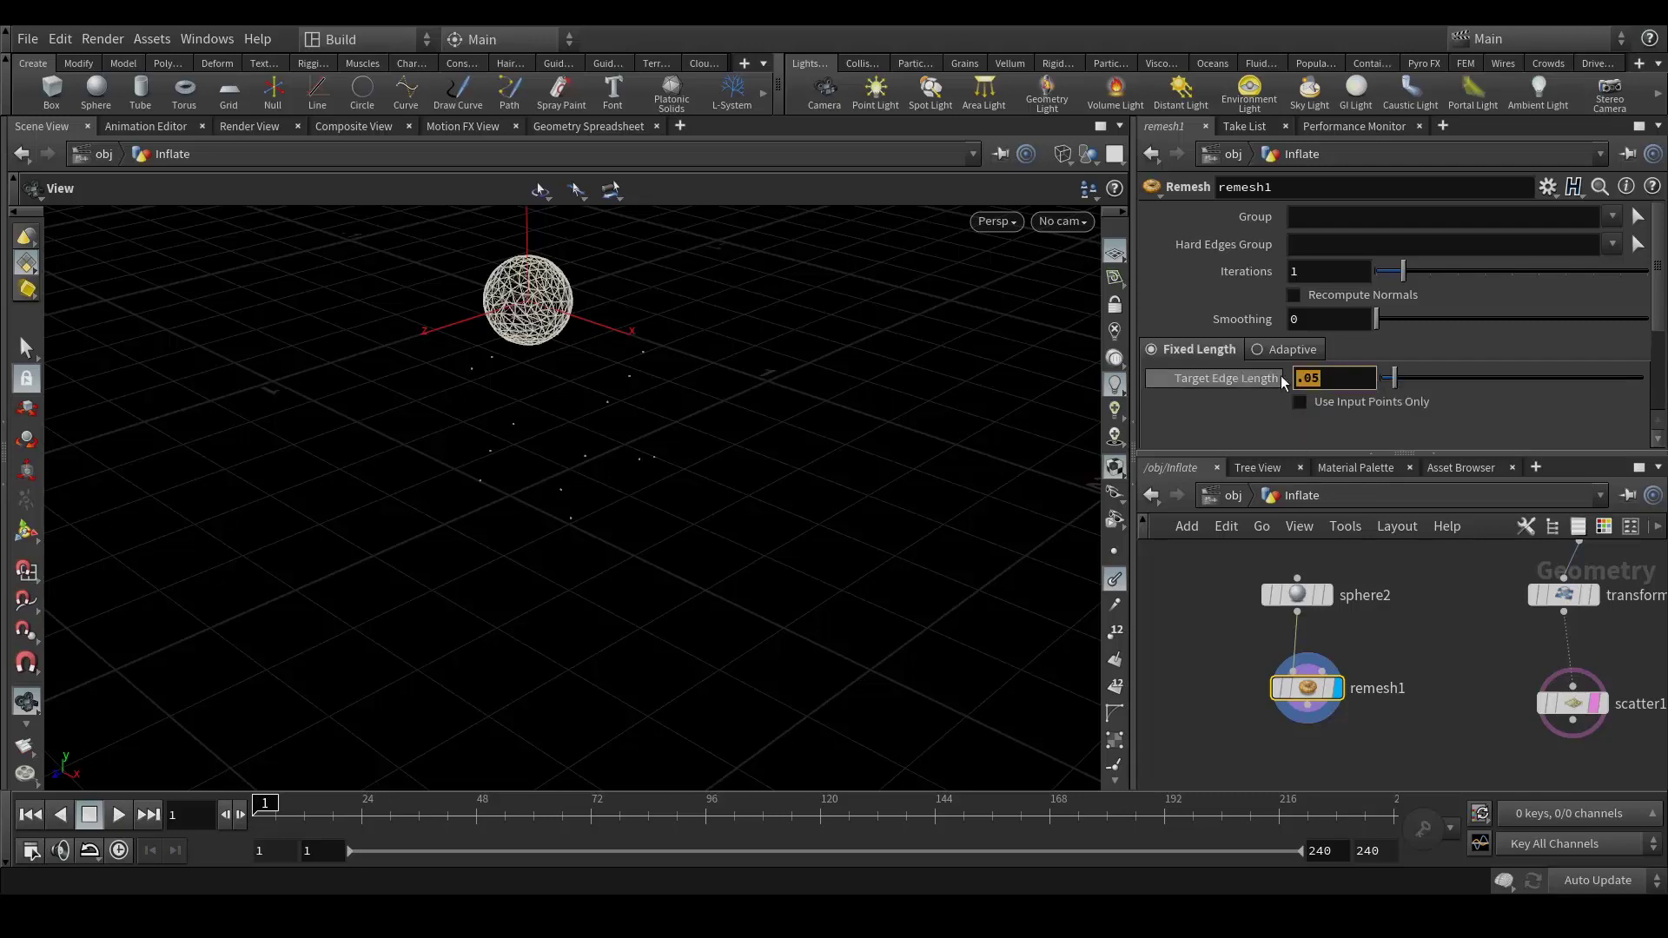
pyautogui.write('3')
pyautogui.press('Return')
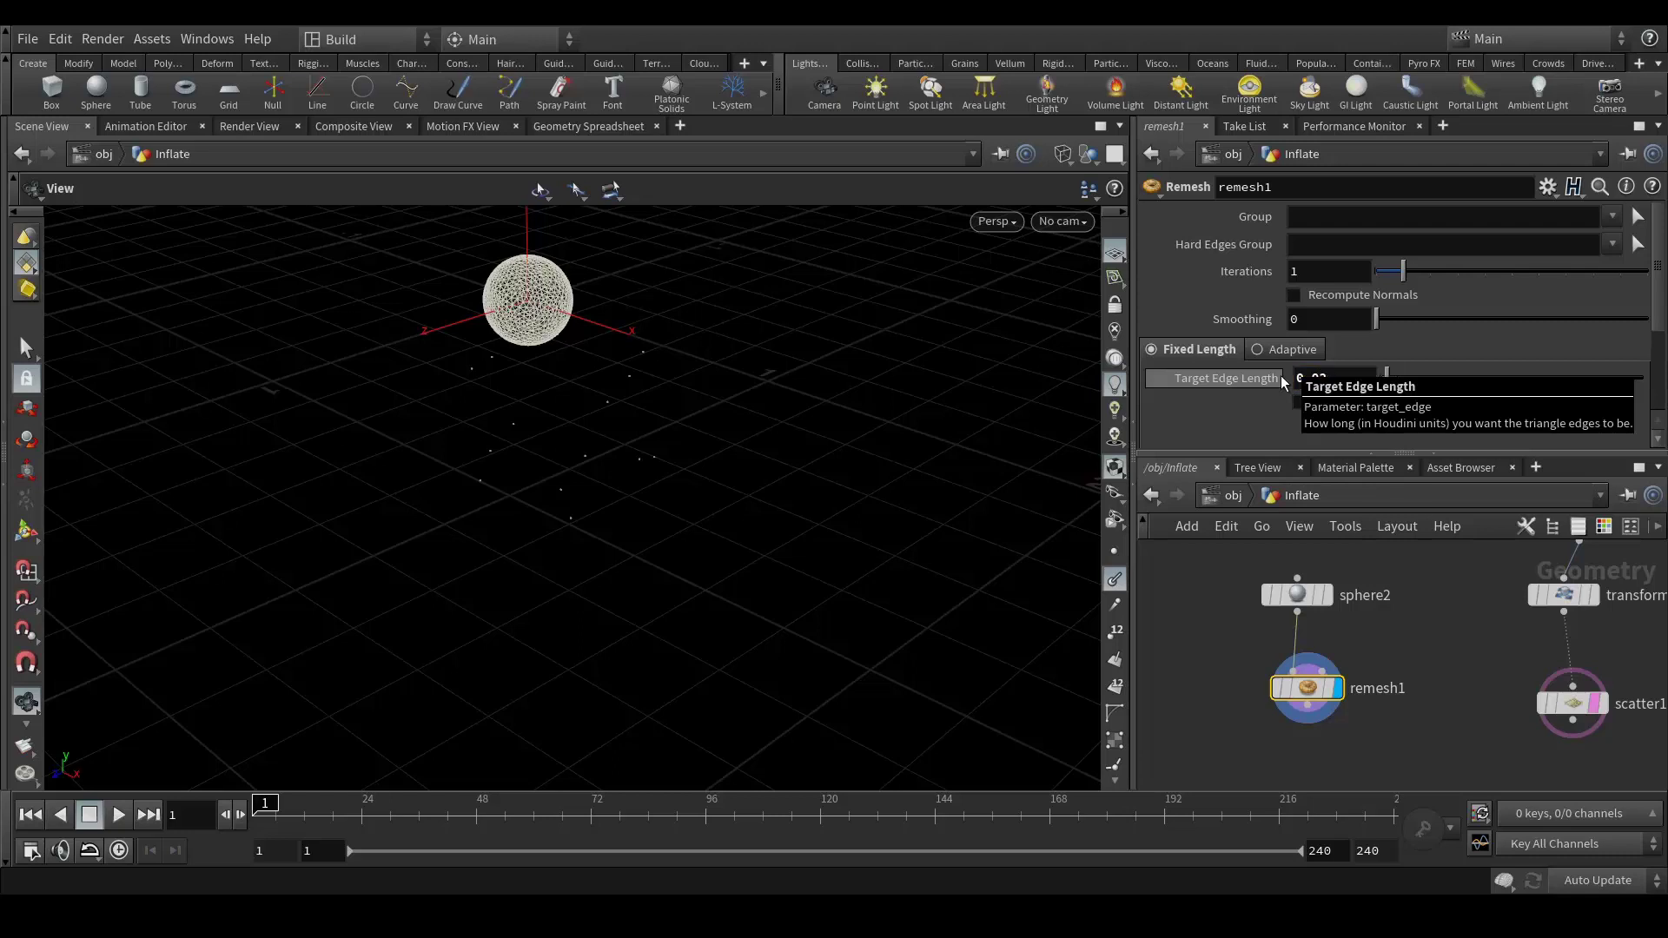
pyautogui.click(1329, 266)
pyautogui.write('8')
pyautogui.press('Return')
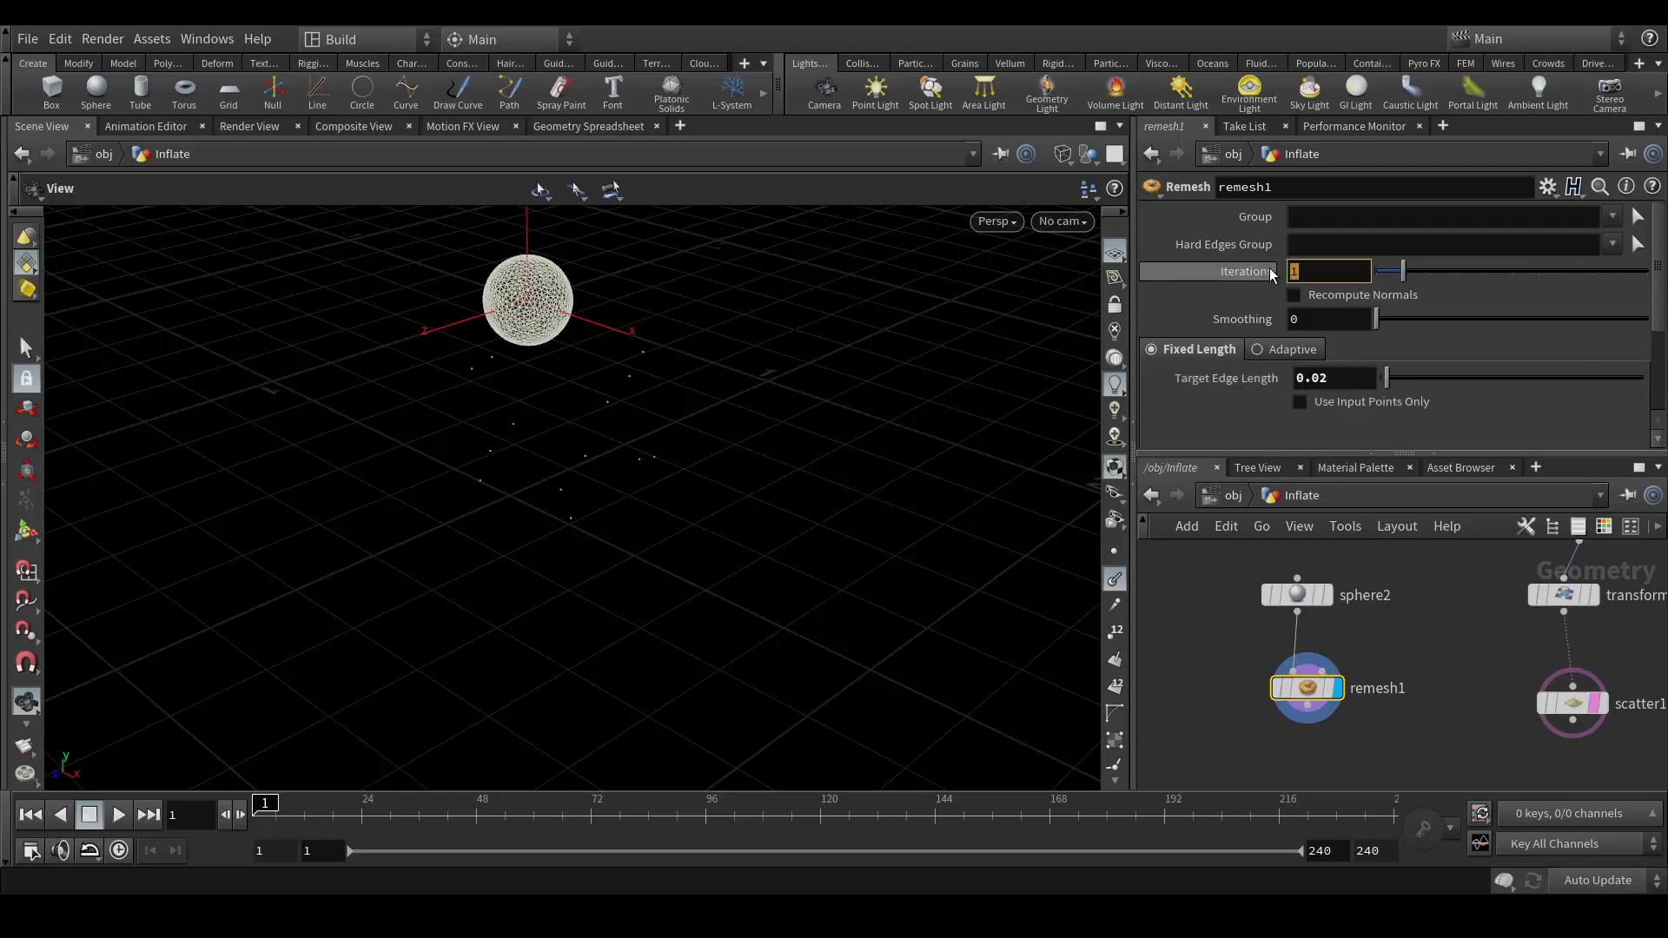
pyautogui.moveTo(717, 347); pyautogui.dragTo(681, 365)
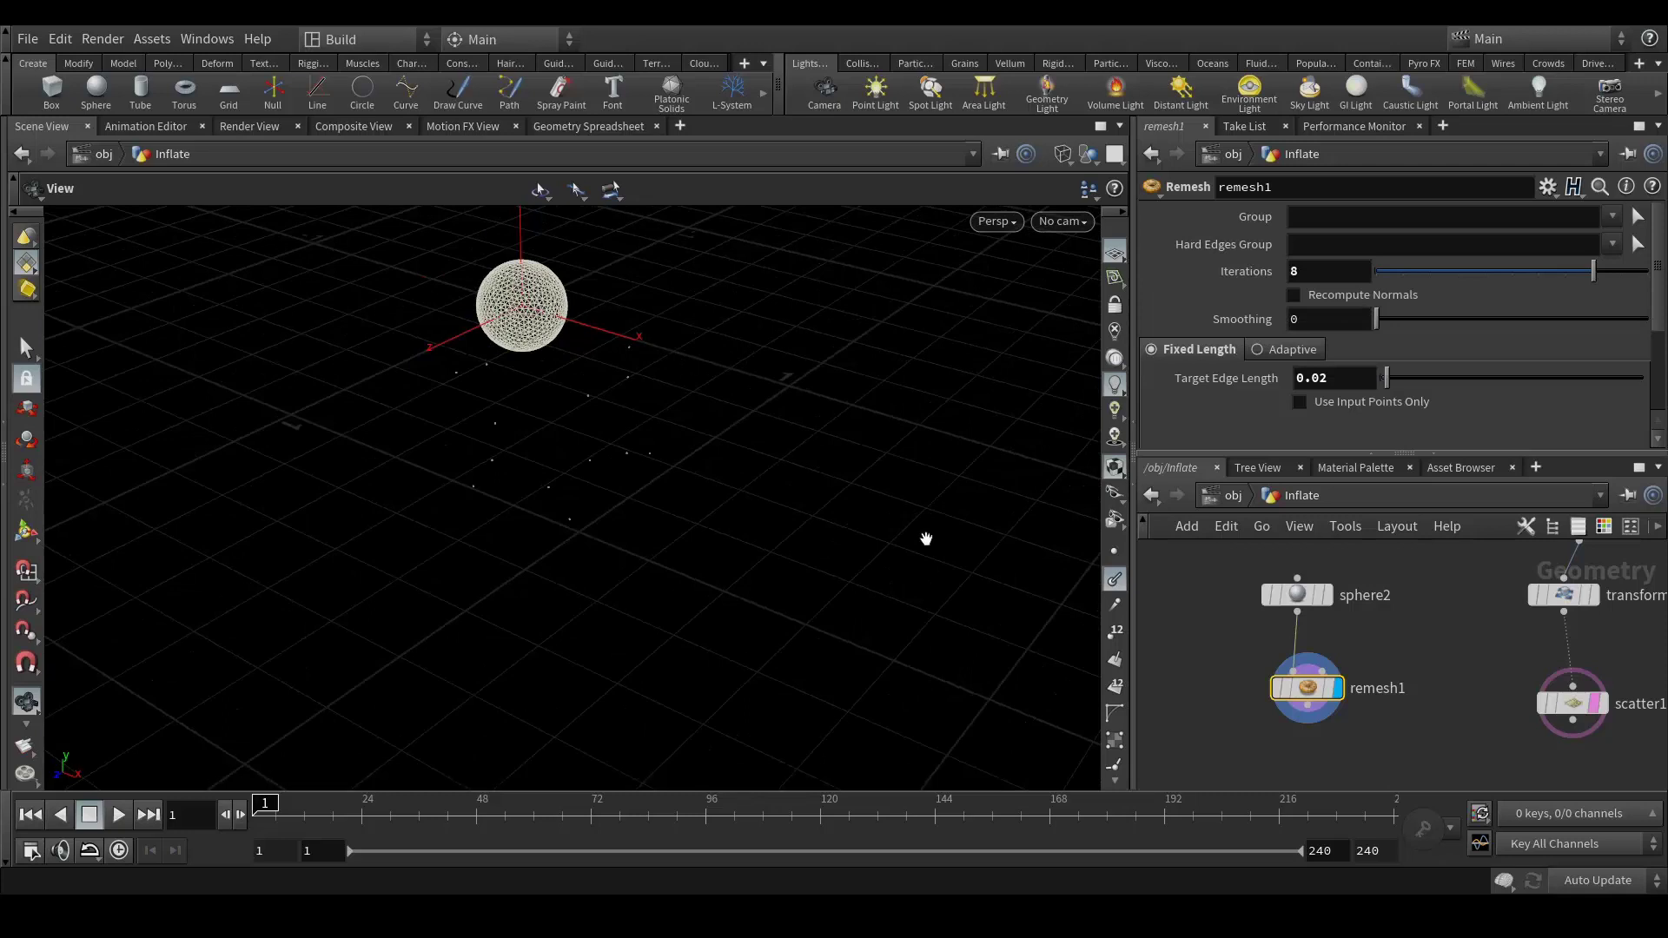
# Step: Add a Copy to Points node below the Remesh node and connect scatter1 to its target points input
pyautogui.moveTo(1463, 727); pyautogui.dragTo(1397, 697, button='middle')
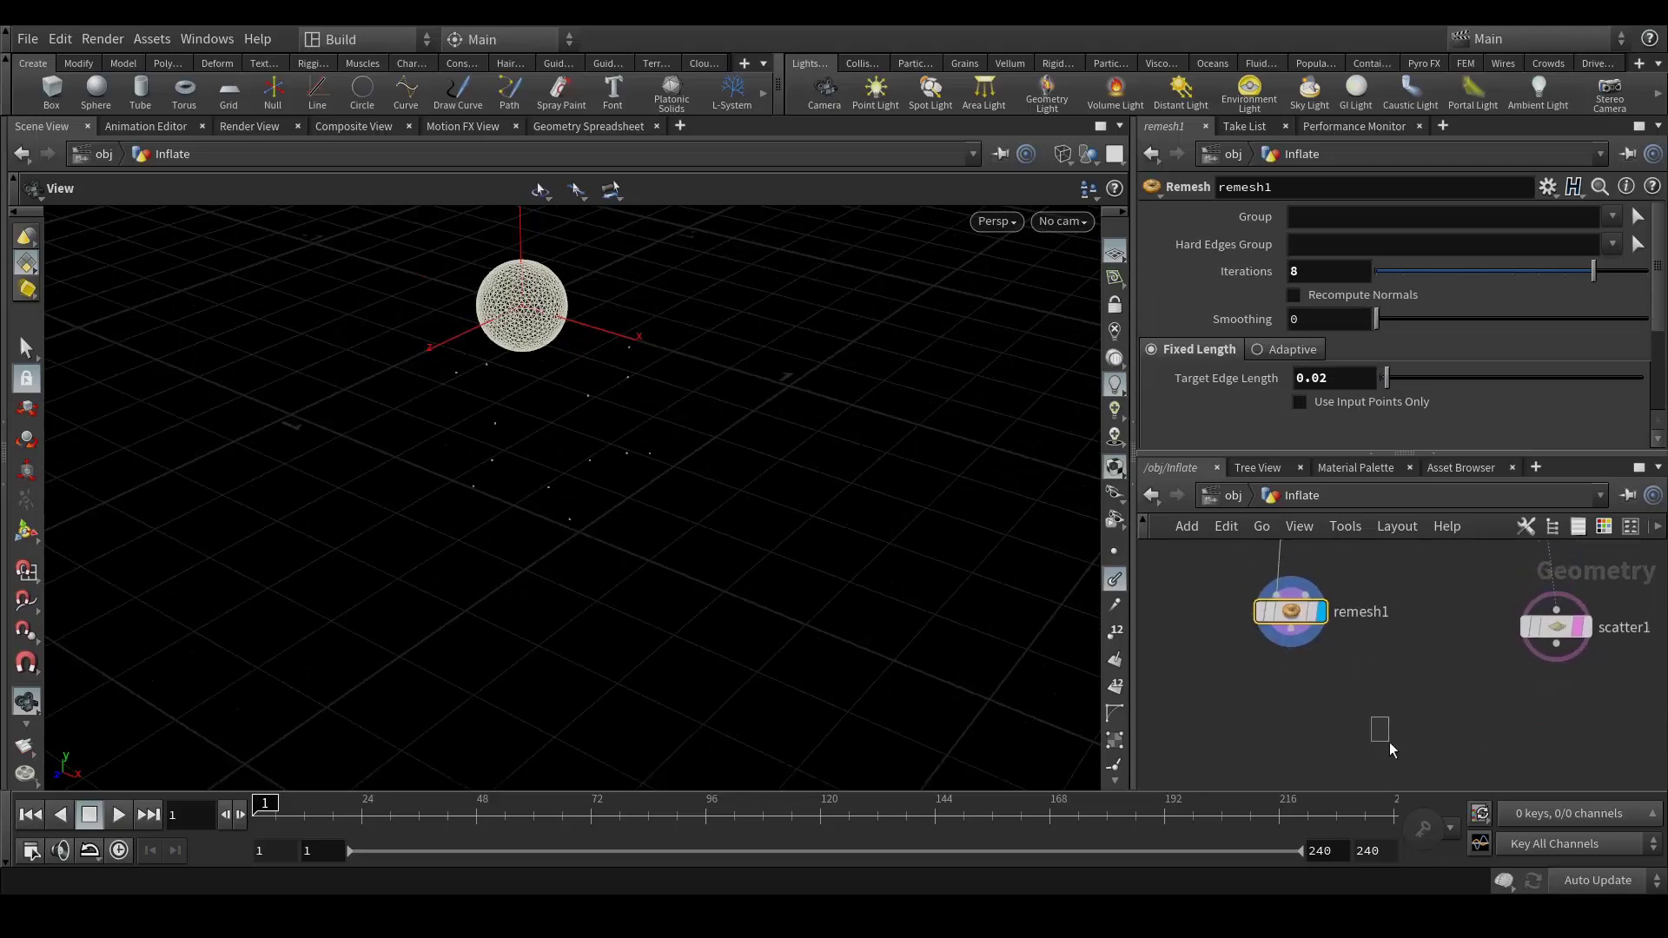
pyautogui.press('Tab')
pyautogui.write('cop')
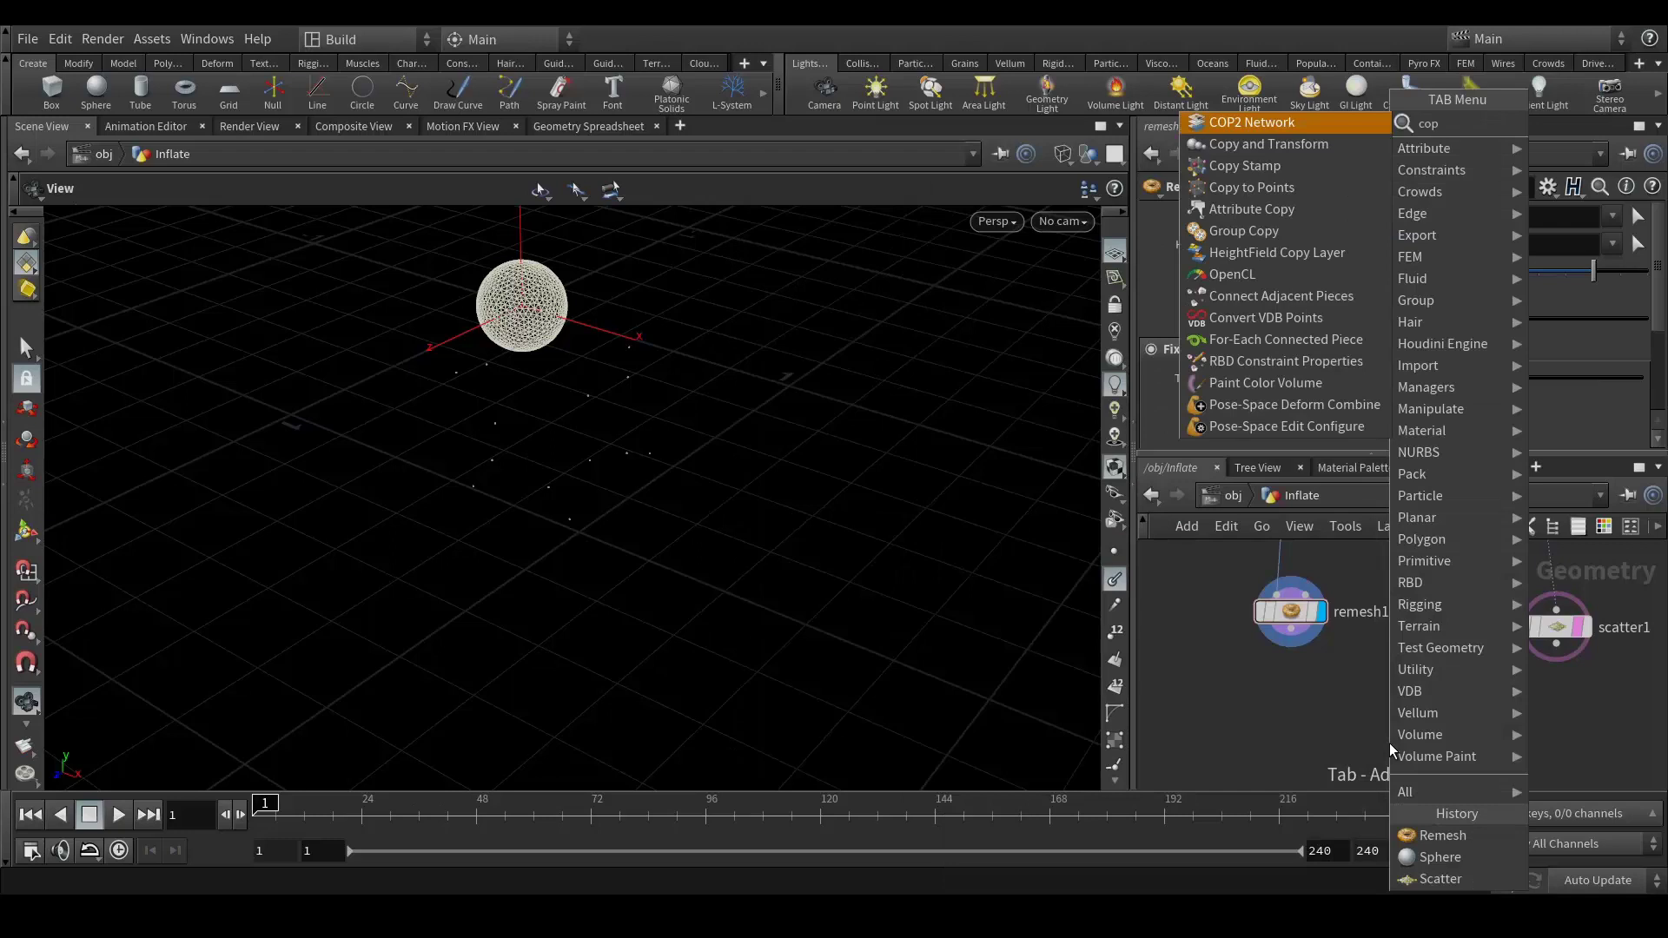
pyautogui.write('y to')
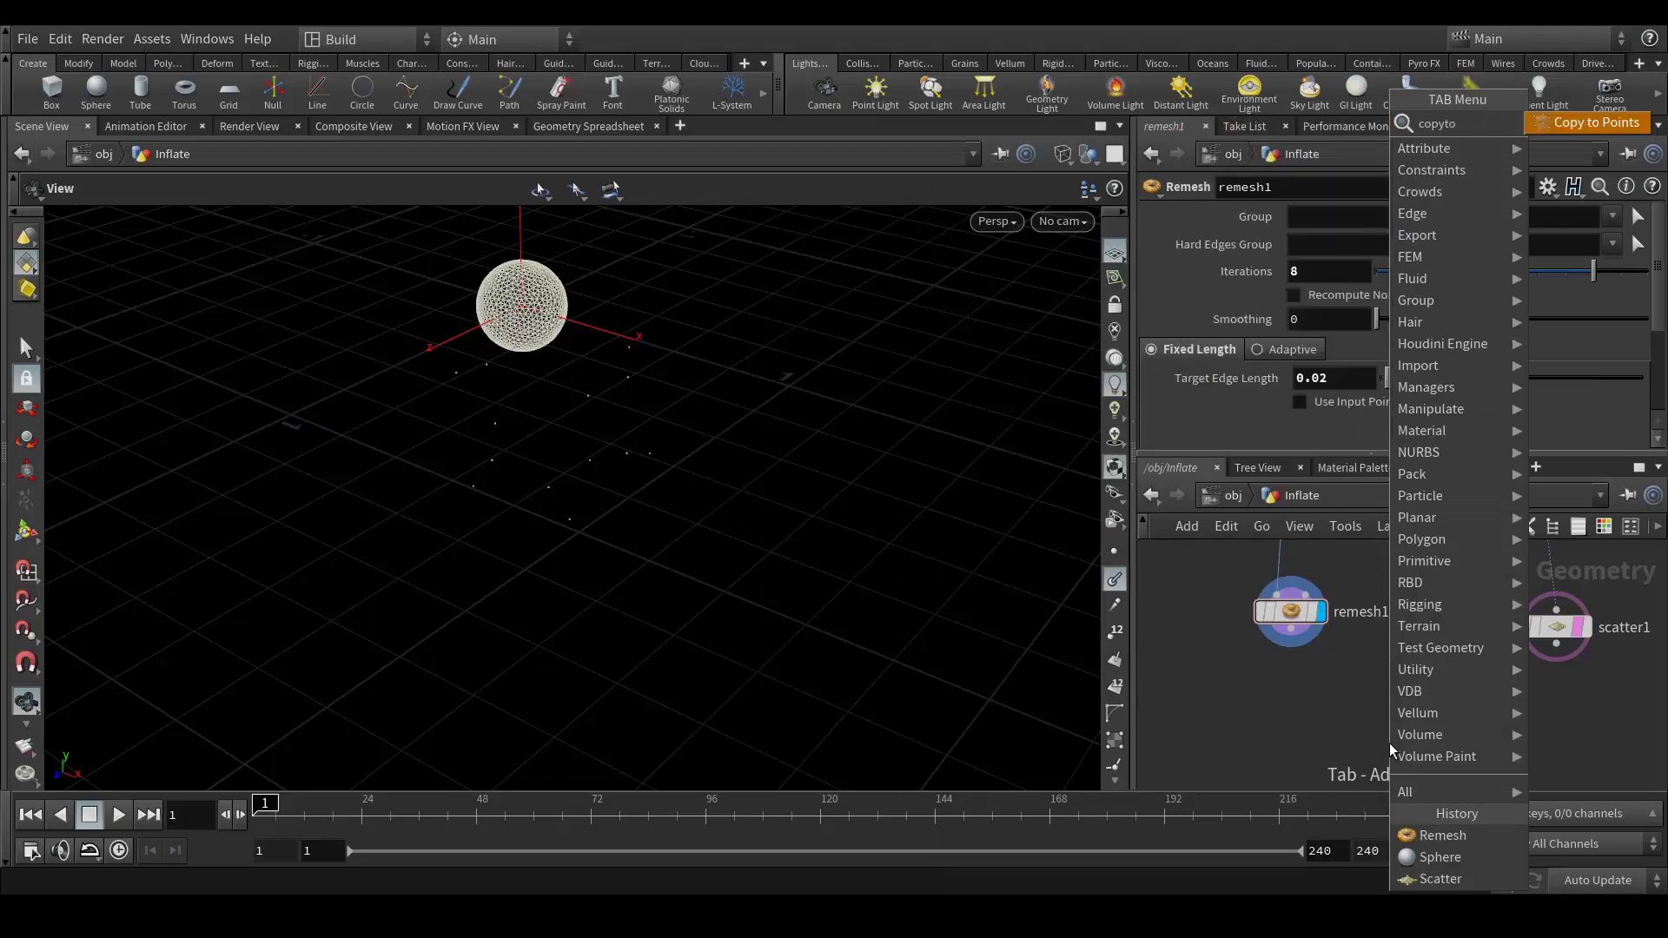
pyautogui.press('Return')
pyautogui.click(1389, 743)
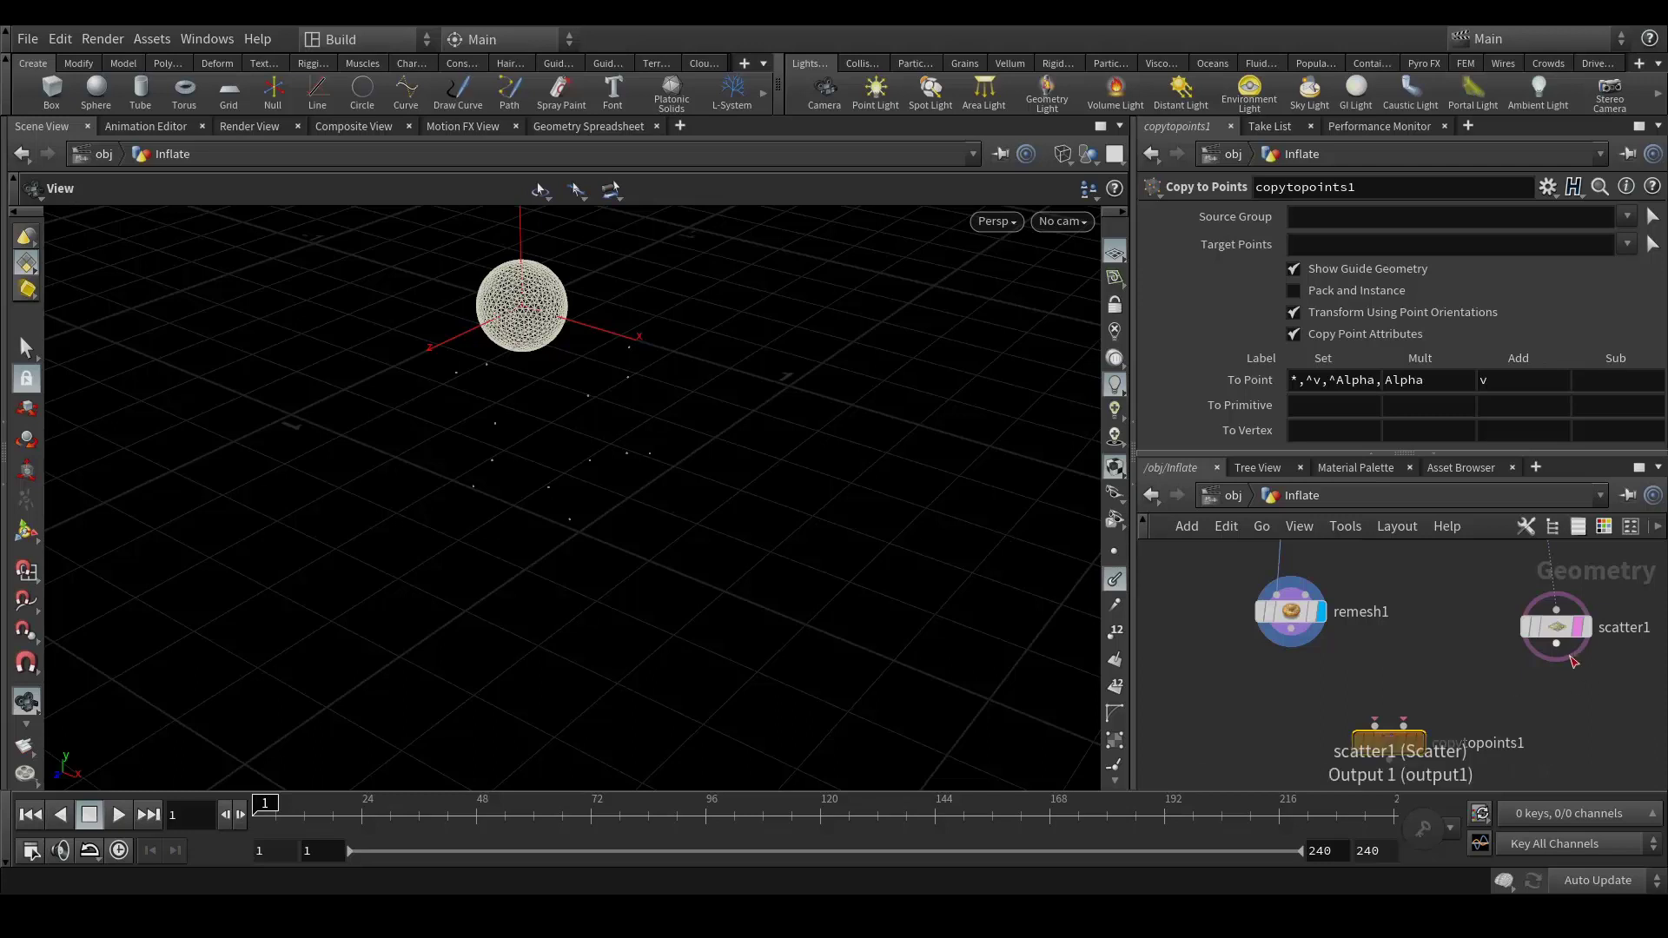
pyautogui.moveTo(1556, 645); pyautogui.dragTo(1436, 731)
pyautogui.click(1433, 735)
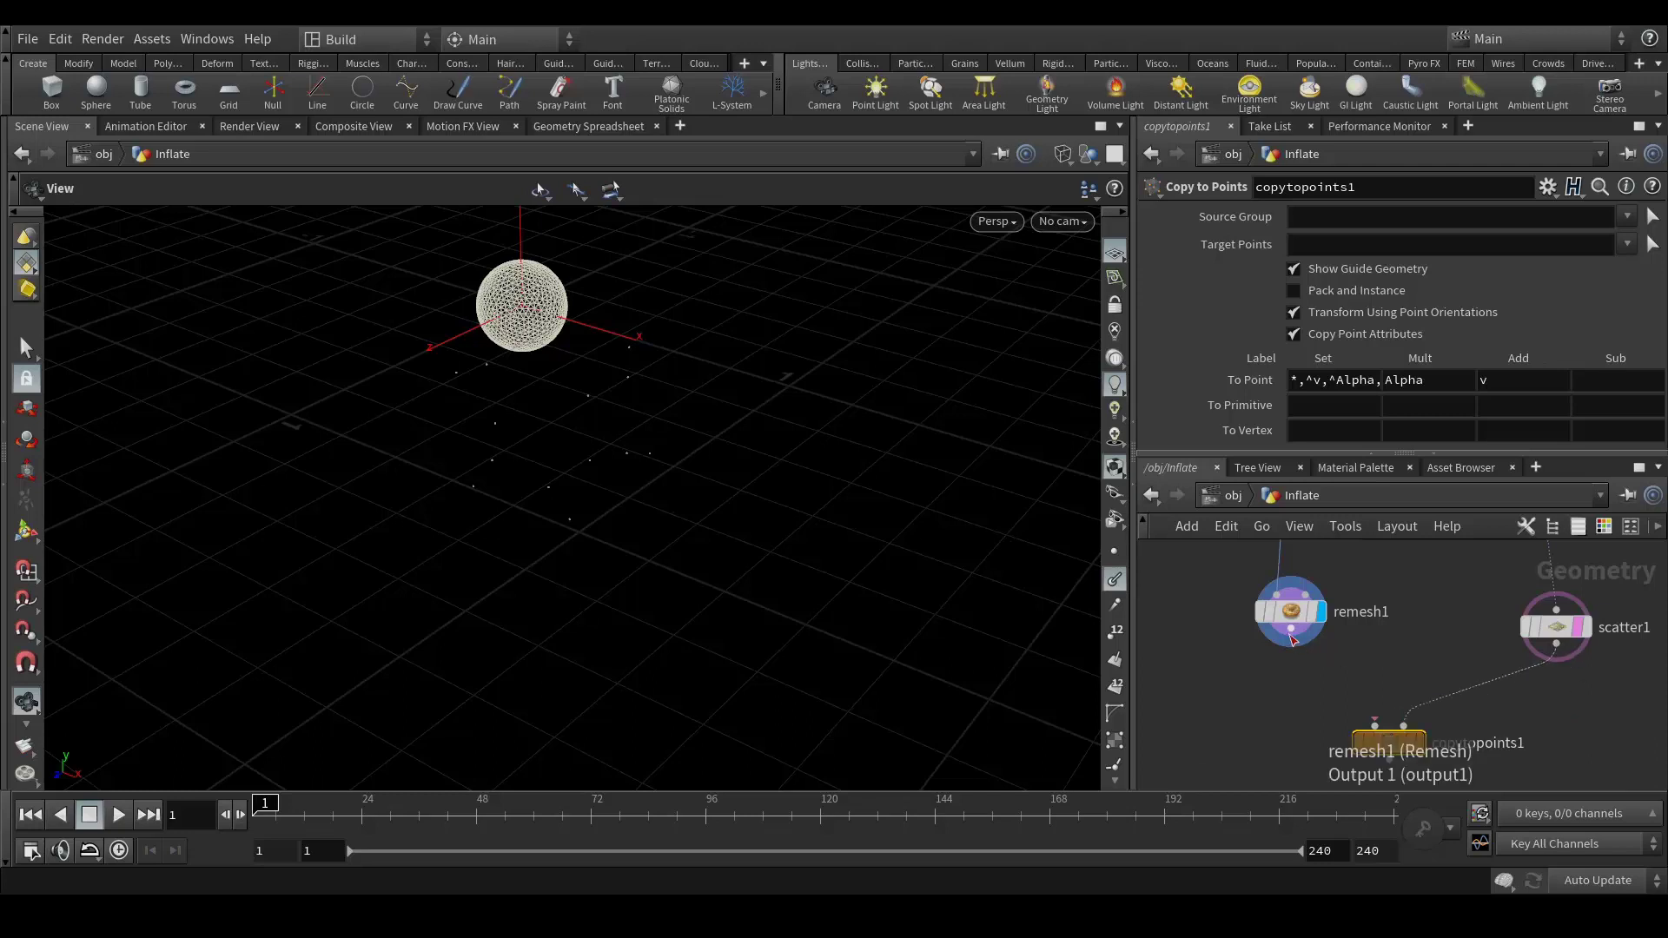
# Step: Connect remesh1 to the source input of copytopoints1 and display the Copy to Points result
pyautogui.click(1290, 646)
pyautogui.click(1378, 728)
pyautogui.click(1418, 749)
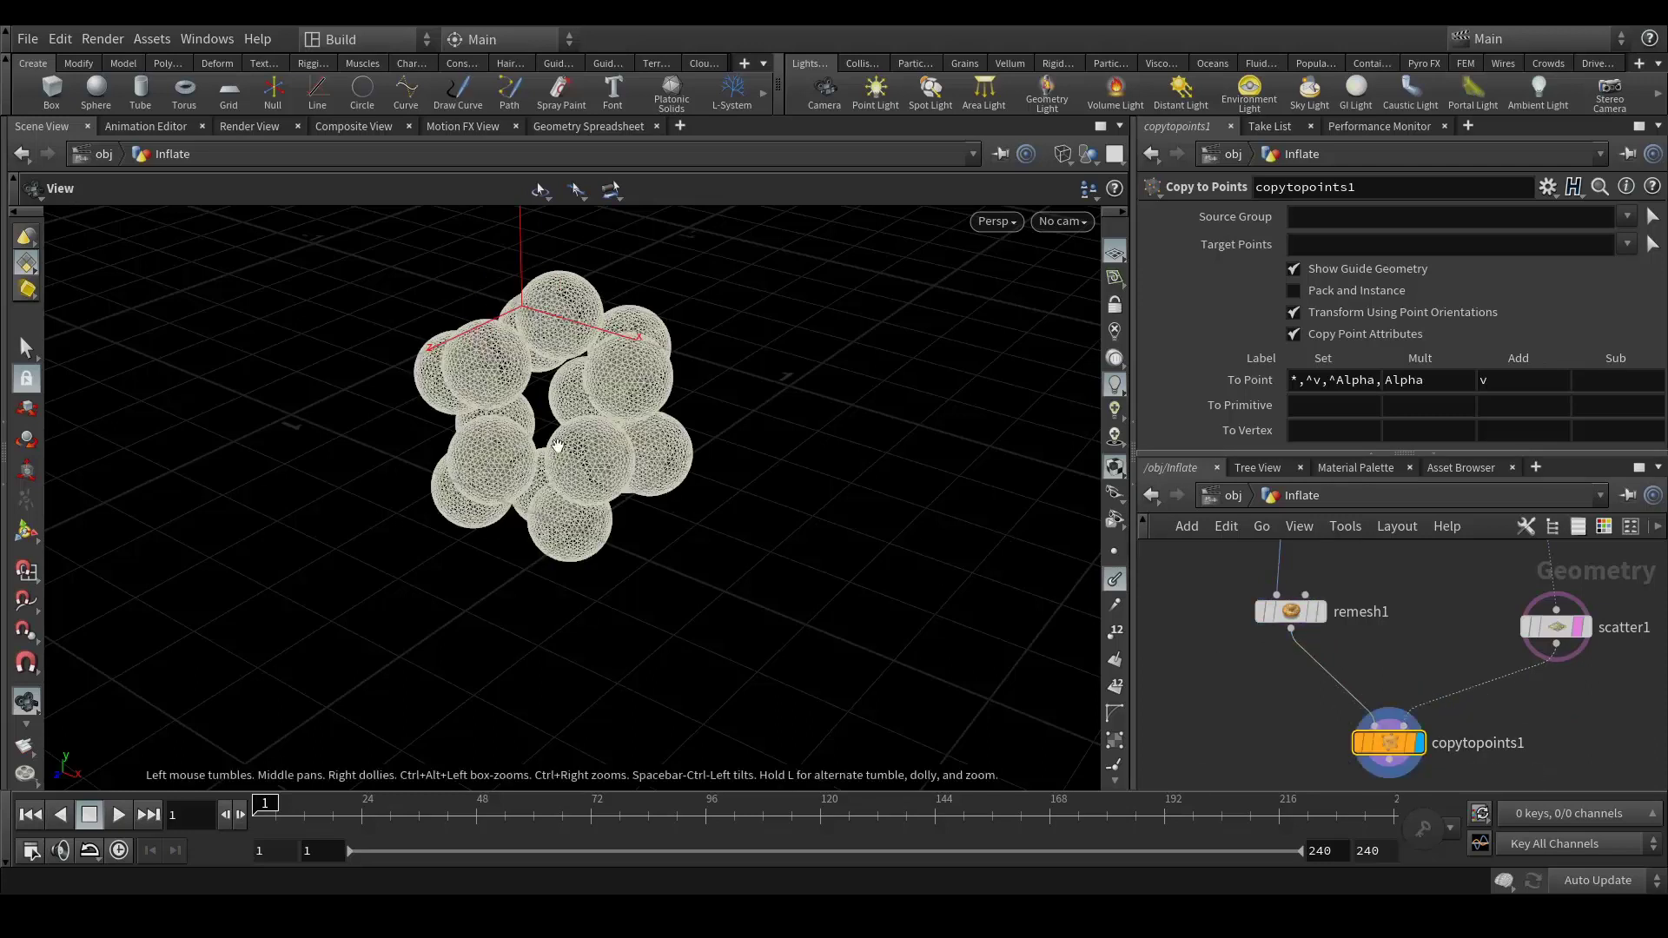
pyautogui.moveTo(551, 391); pyautogui.dragTo(878, 452)
# Step: Reduce the uniform scale of sphere2 to 0.13
pyautogui.moveTo(1383, 578); pyautogui.dragTo(1377, 651, button='middle')
pyautogui.click(1303, 614)
pyautogui.doubleClick(1307, 345)
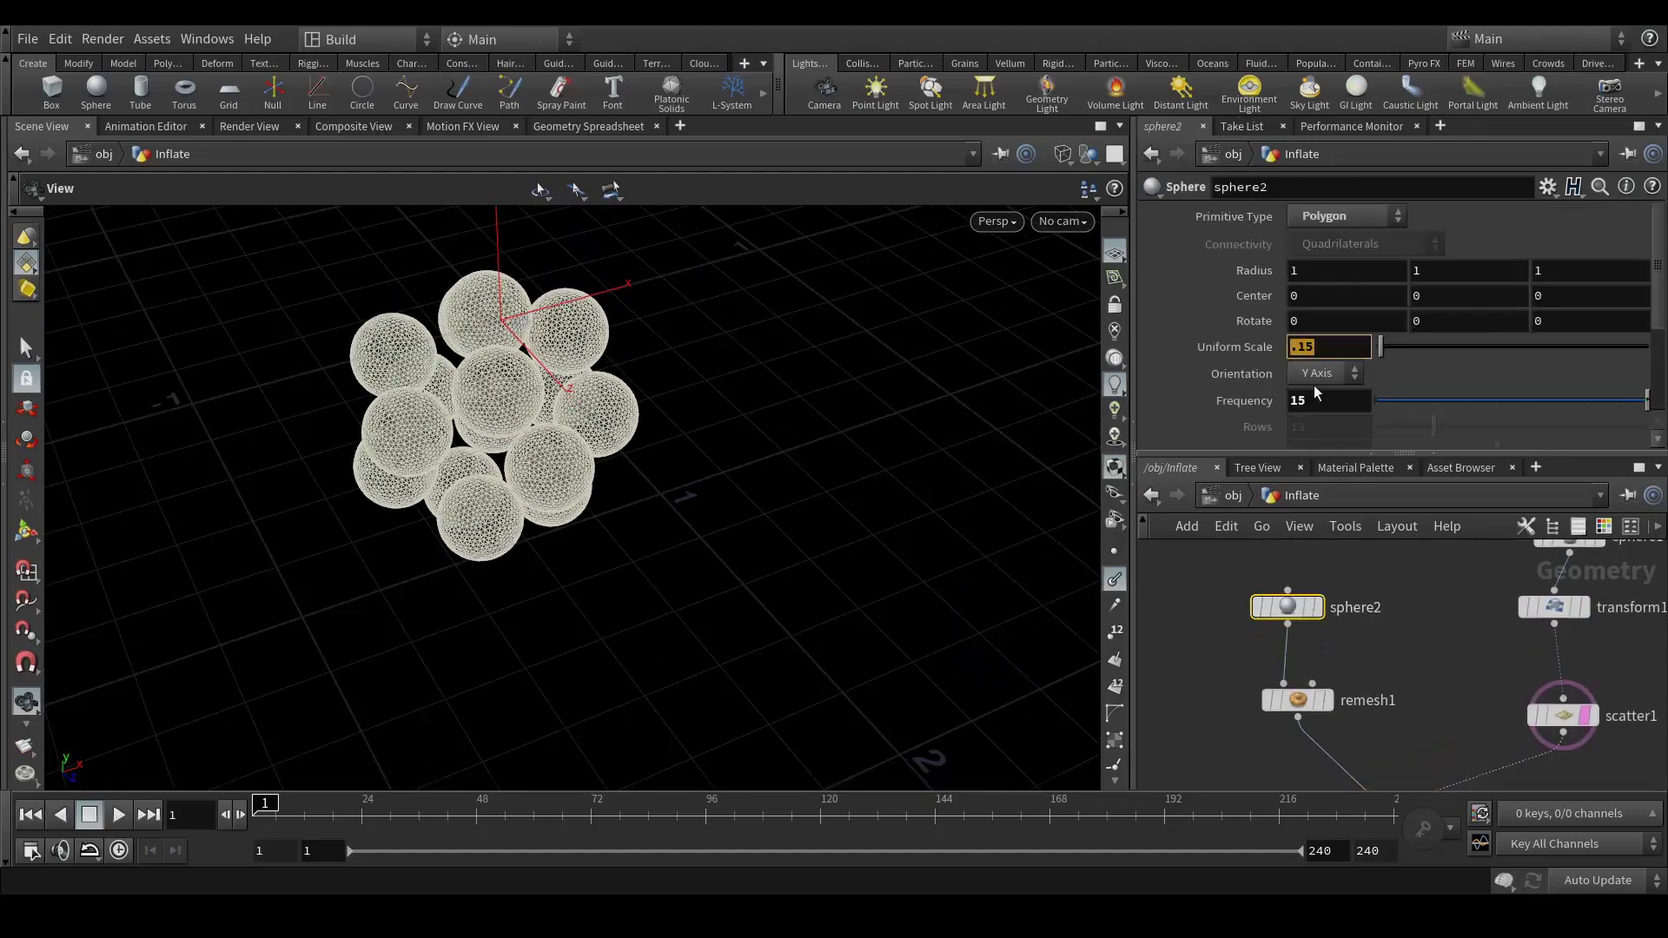
pyautogui.write('0.13')
pyautogui.press('Return')
pyautogui.moveTo(456, 521); pyautogui.dragTo(477, 508)
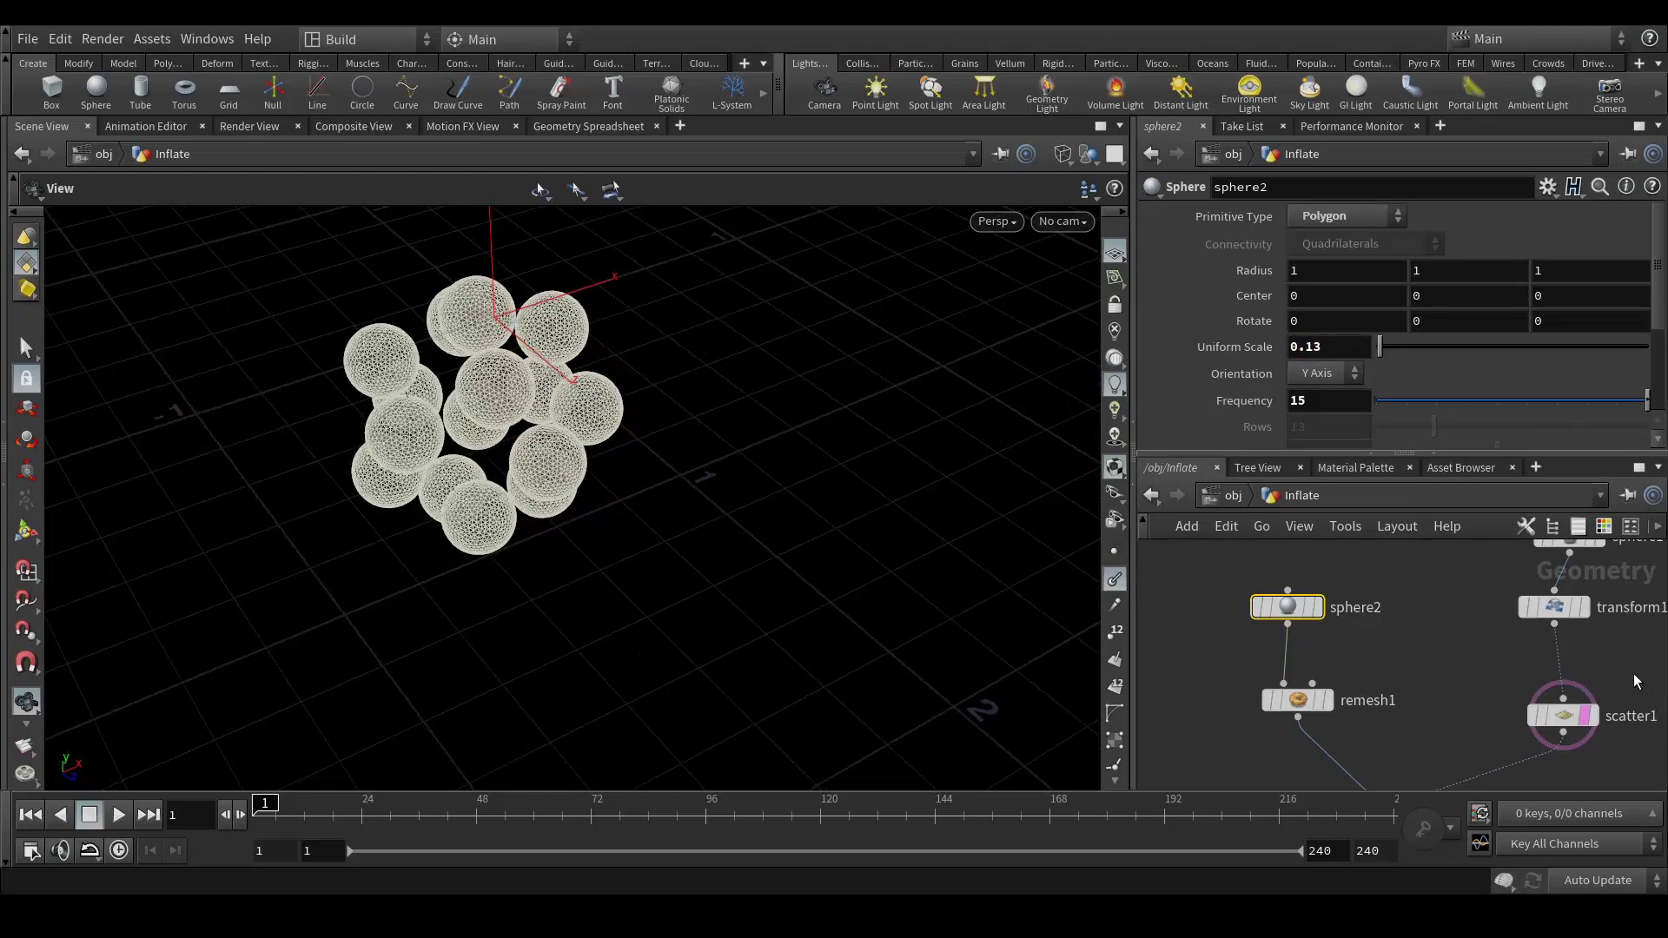
# Step: Turn on the template display of the pig head node to check how the copied spheres sit inside it
pyautogui.scroll(-5, 1496, 623)
pyautogui.scroll(5, 1487, 629)
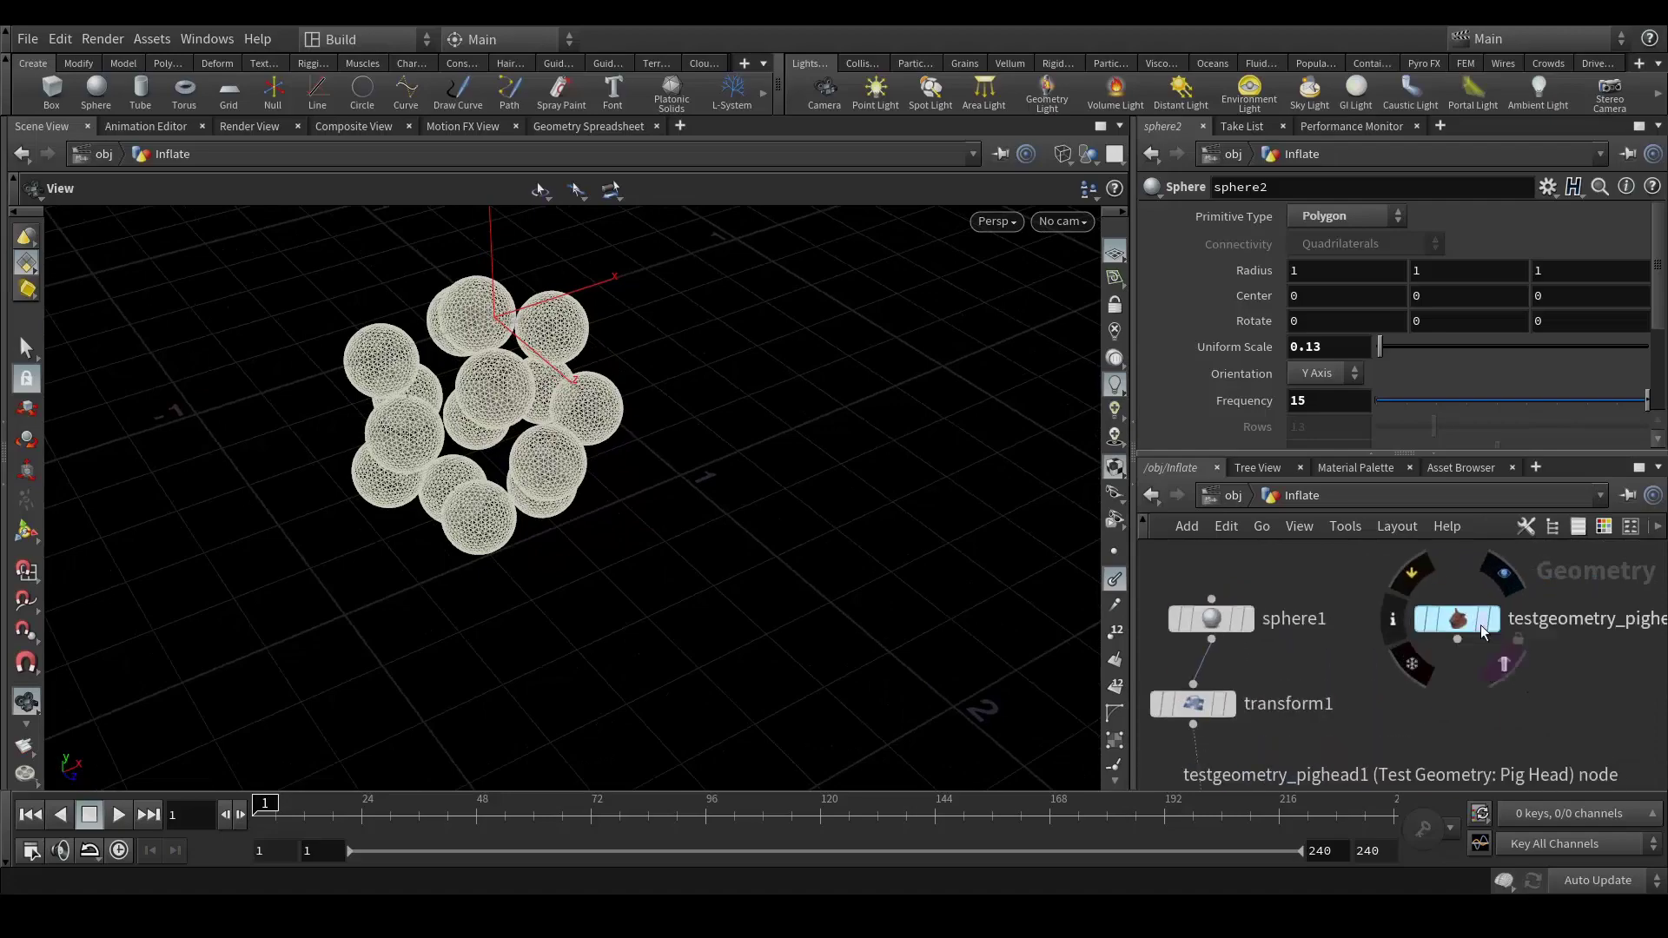
pyautogui.click(1504, 665)
pyautogui.moveTo(441, 415); pyautogui.dragTo(928, 486)
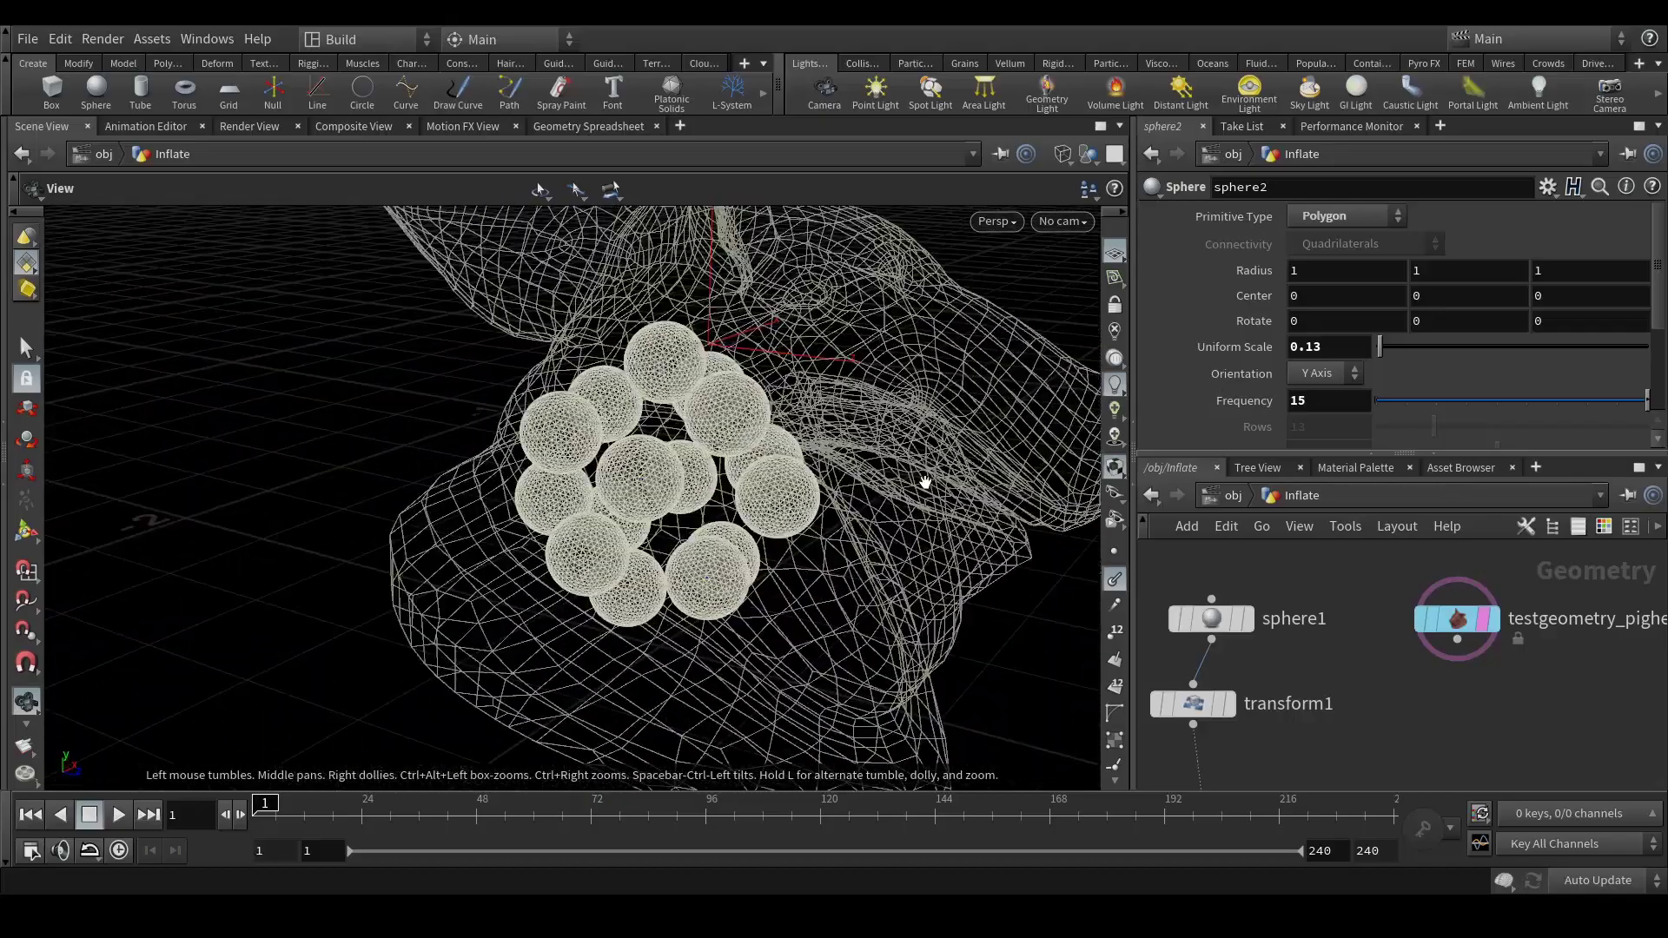
# Step: Add a Vellum Configure Balloon setup below copytopoints1
pyautogui.moveTo(1472, 727); pyautogui.dragTo(1638, 578, button='middle')
pyautogui.moveTo(1449, 714); pyautogui.dragTo(1457, 724, button='middle')
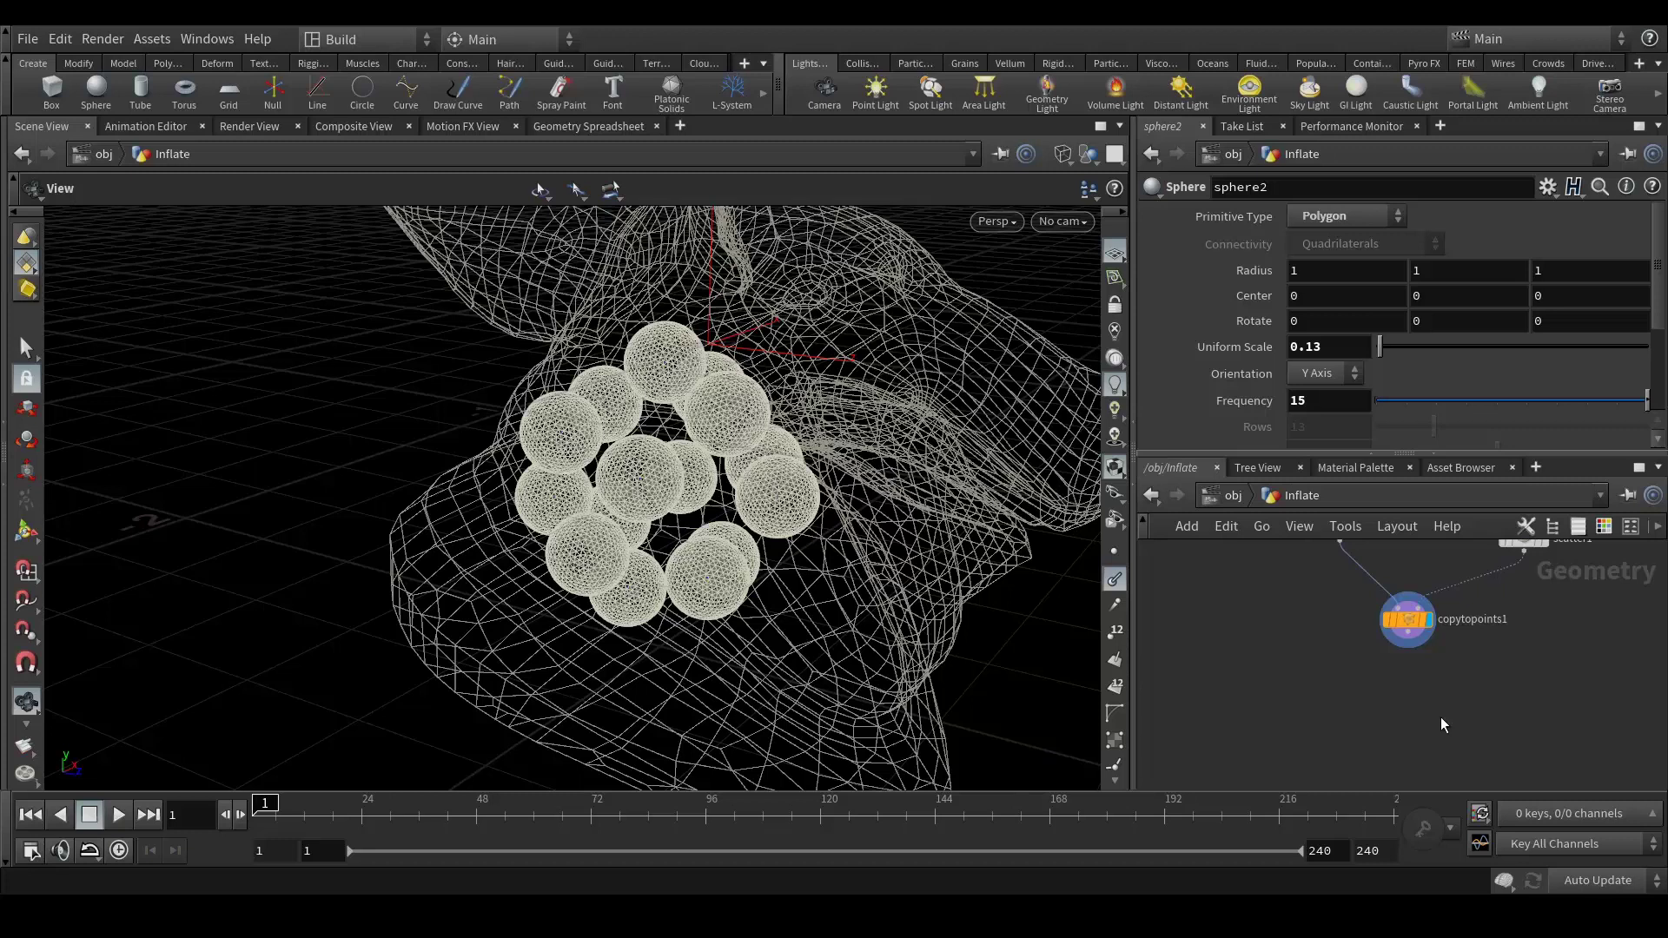
pyautogui.press('Tab')
pyautogui.write('vell')
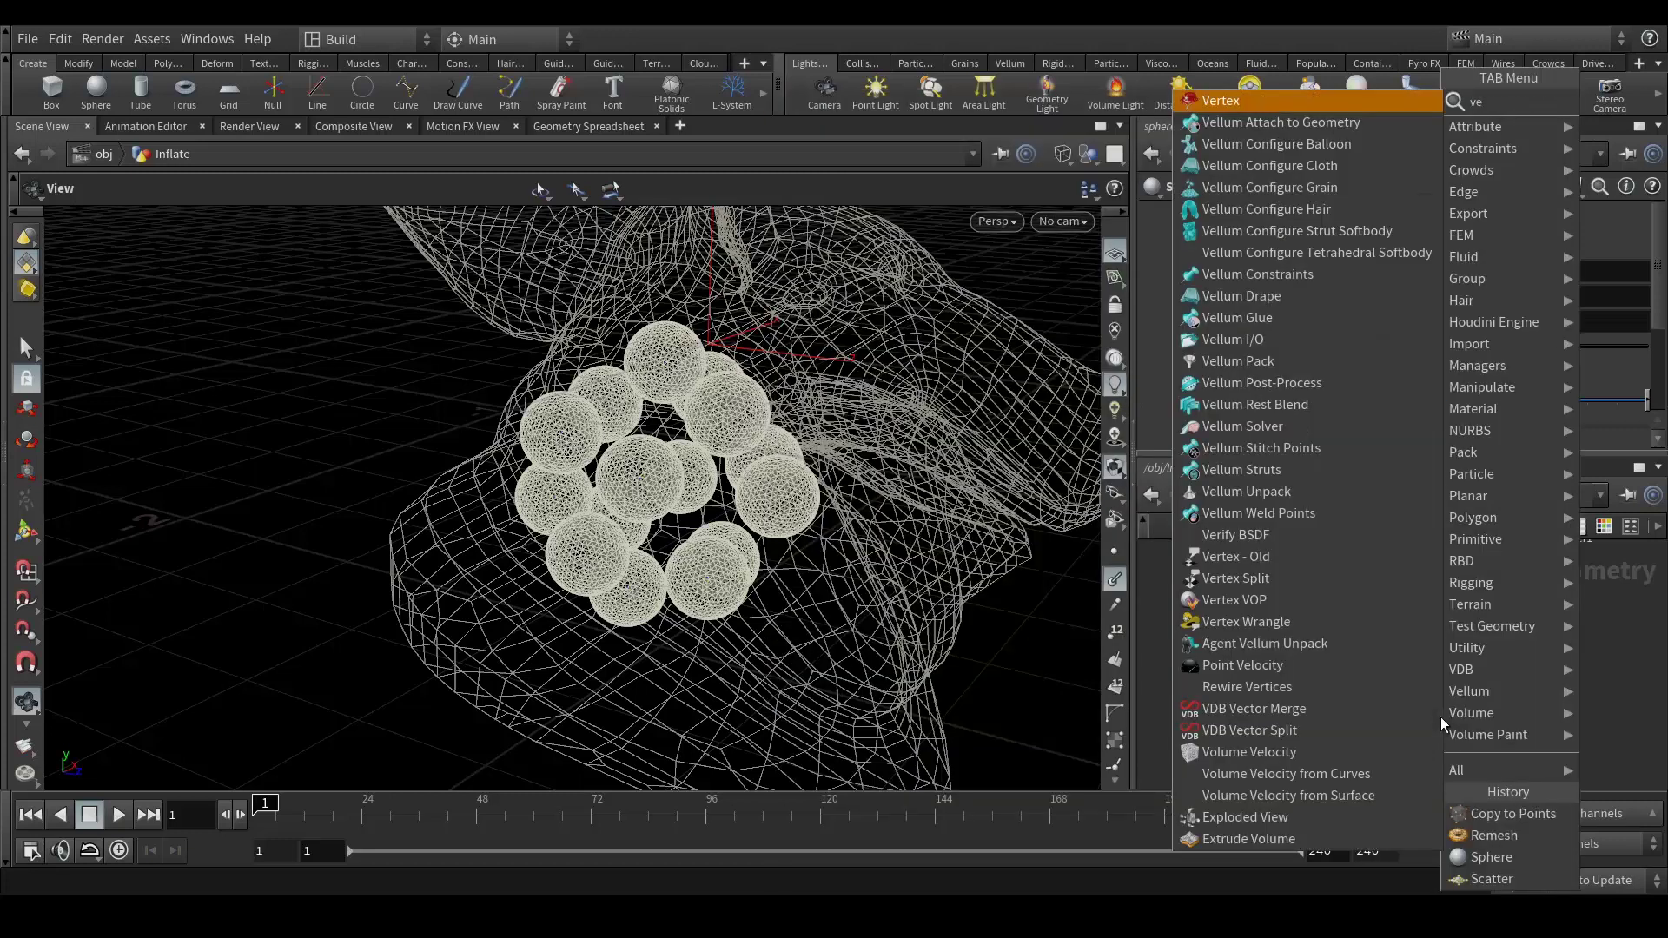
pyautogui.press('Down')
pyautogui.press('Down')
pyautogui.press('Down')
pyautogui.press('Down')
pyautogui.press('Down')
pyautogui.press('Down')
pyautogui.press('Down')
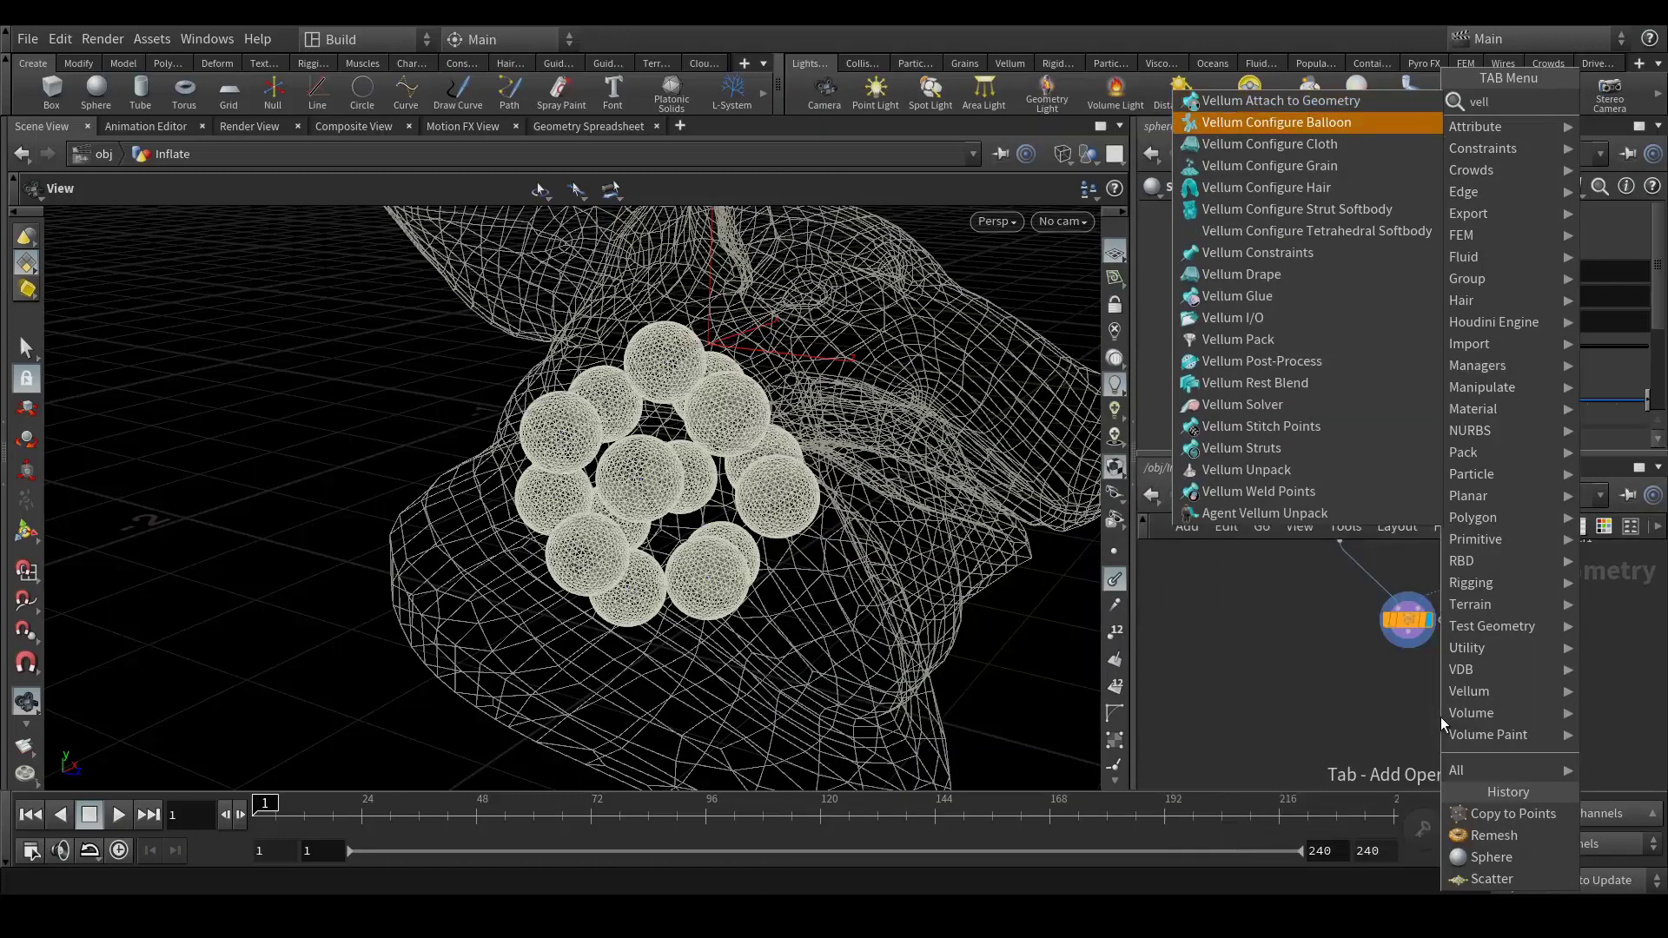
pyautogui.press('Return')
pyautogui.click(1441, 717)
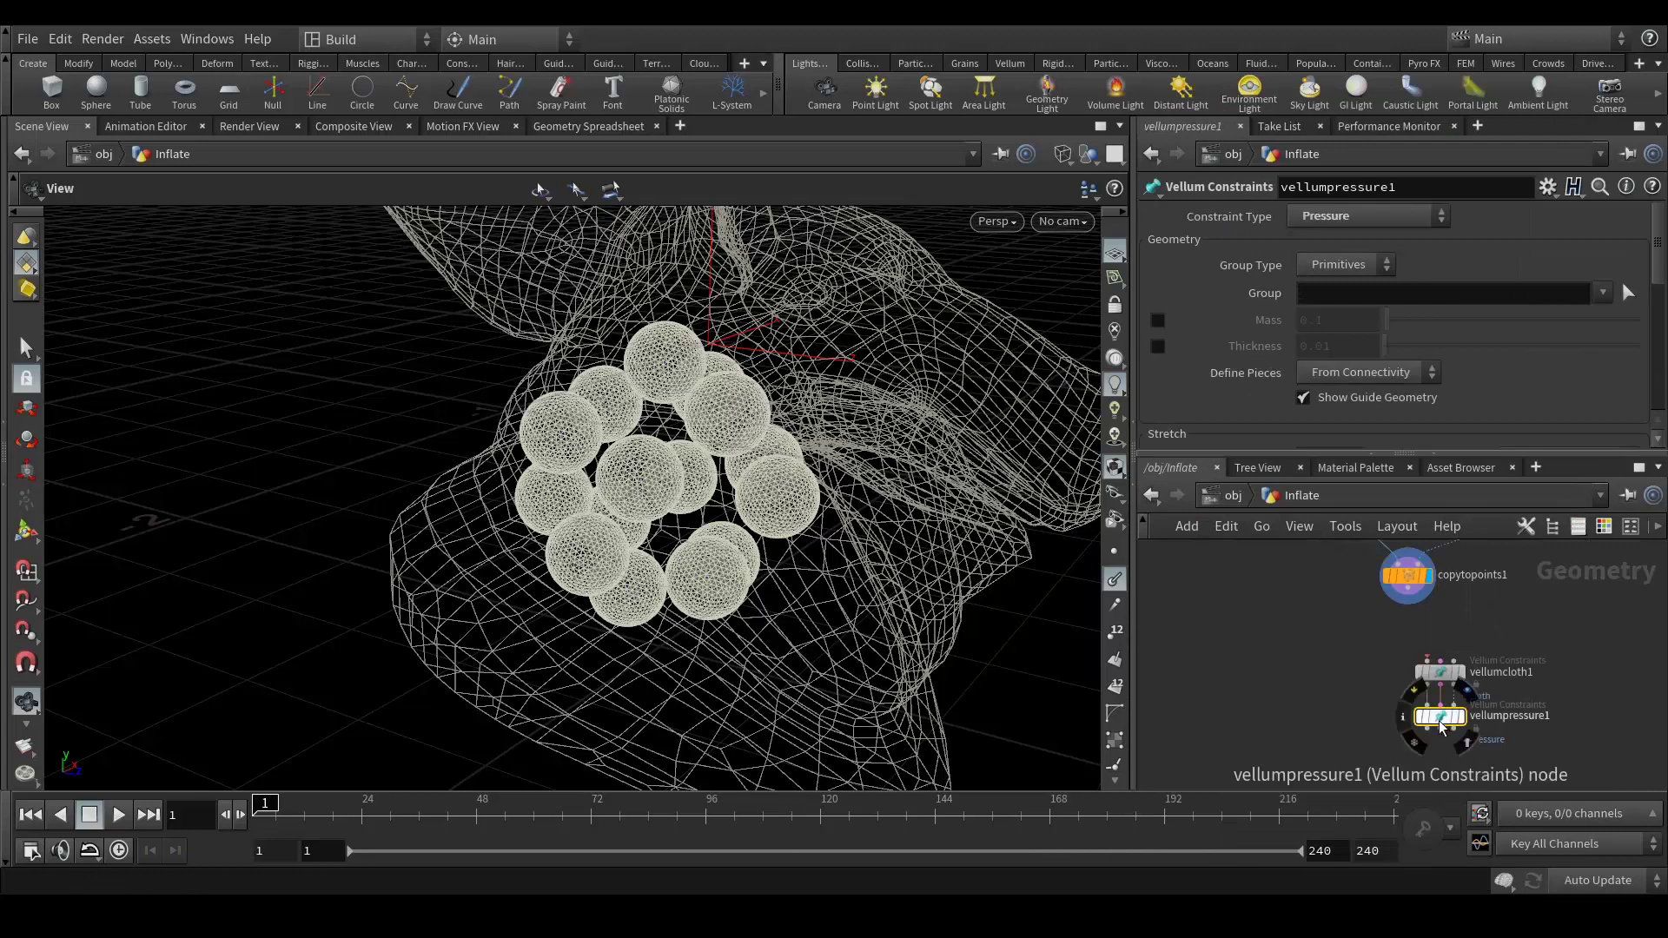
# Step: Wire copytopoints1 into the first input of vellumcloth1 and the pig head, moved closer, into its third input
pyautogui.scroll(2, 1451, 607)
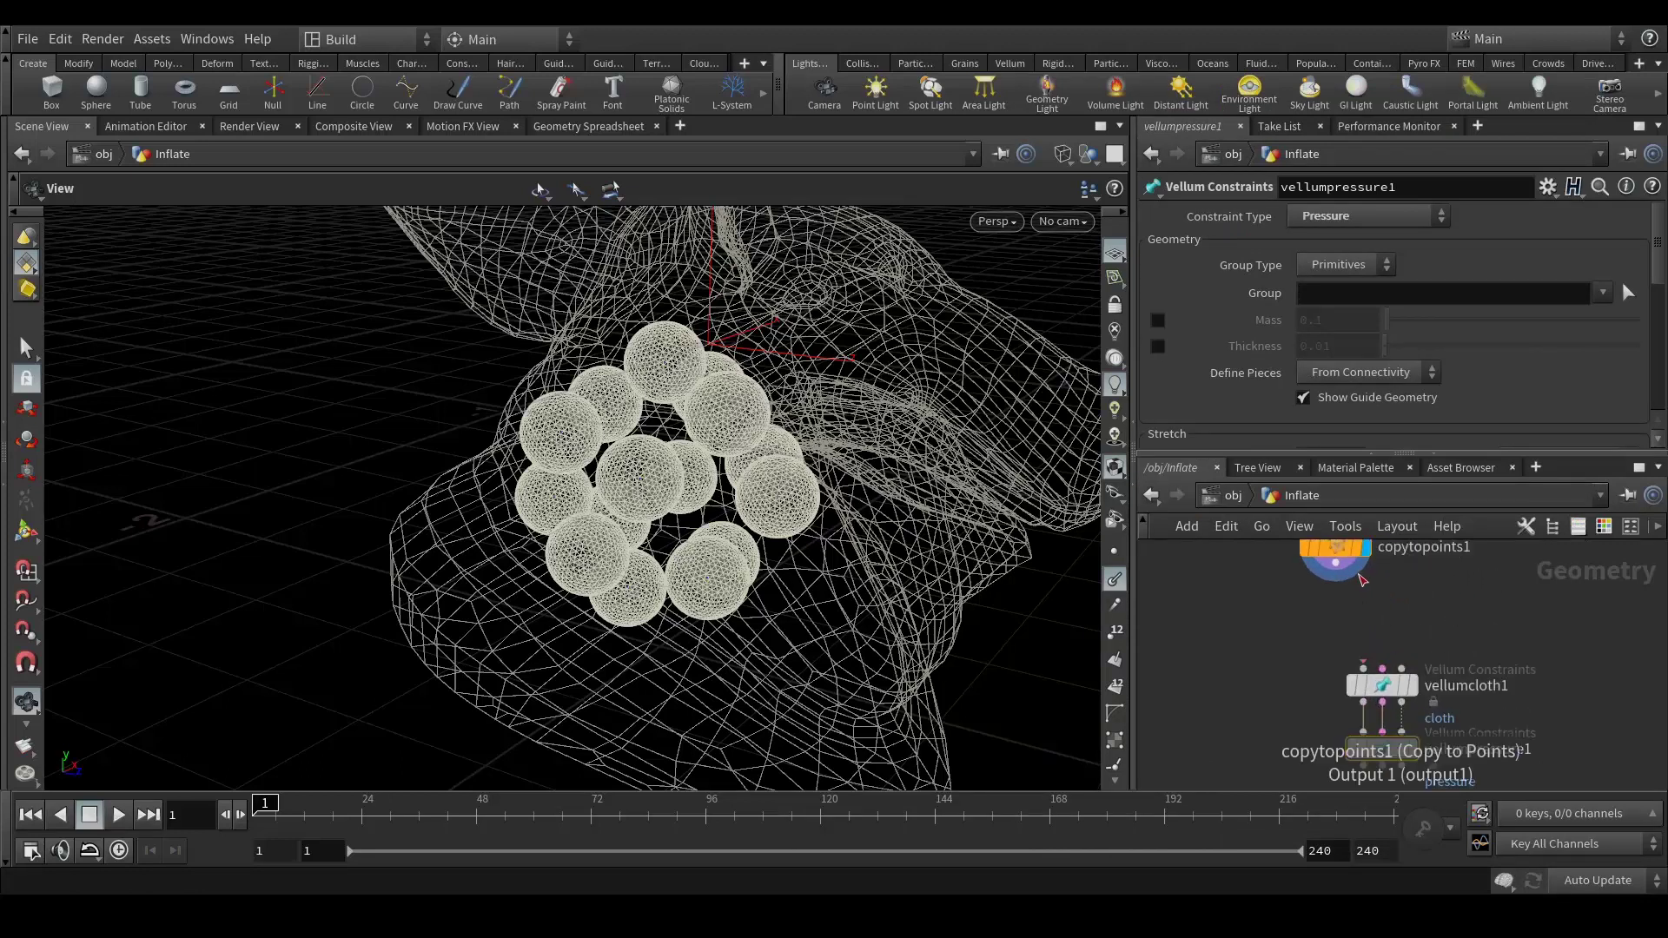
pyautogui.moveTo(1336, 581); pyautogui.dragTo(1363, 670)
pyautogui.scroll(-4, 1435, 695)
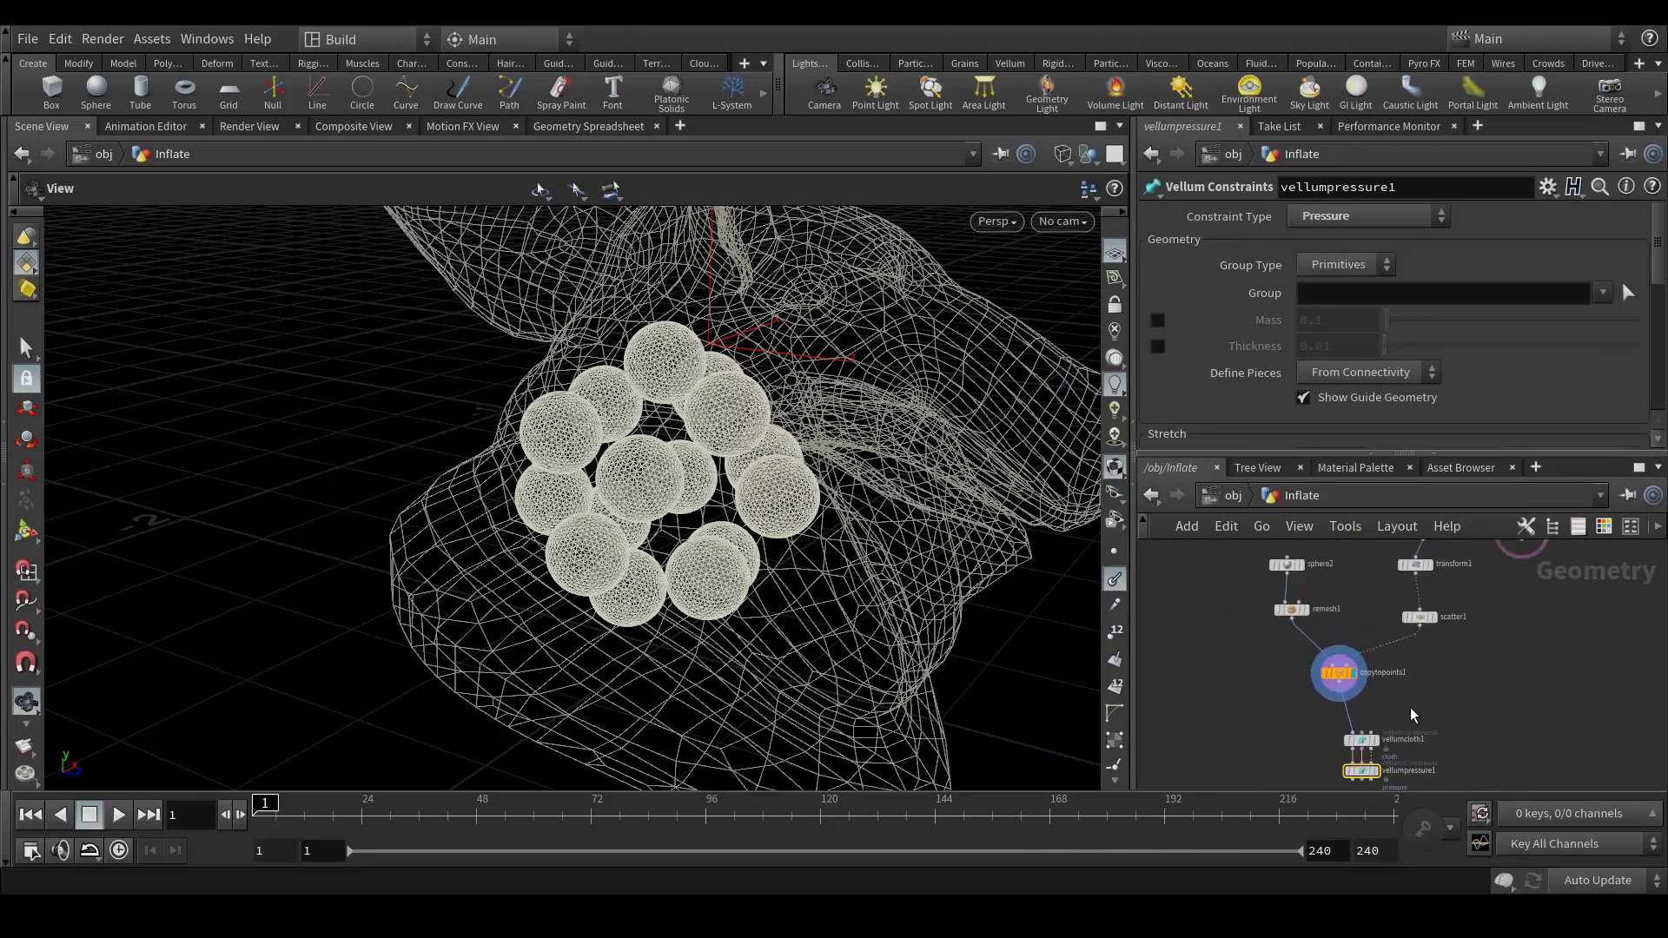
pyautogui.moveTo(1476, 569); pyautogui.dragTo(1451, 710)
pyautogui.moveTo(1525, 728); pyautogui.dragTo(1521, 592, button='middle')
pyautogui.scroll(3, 1463, 624)
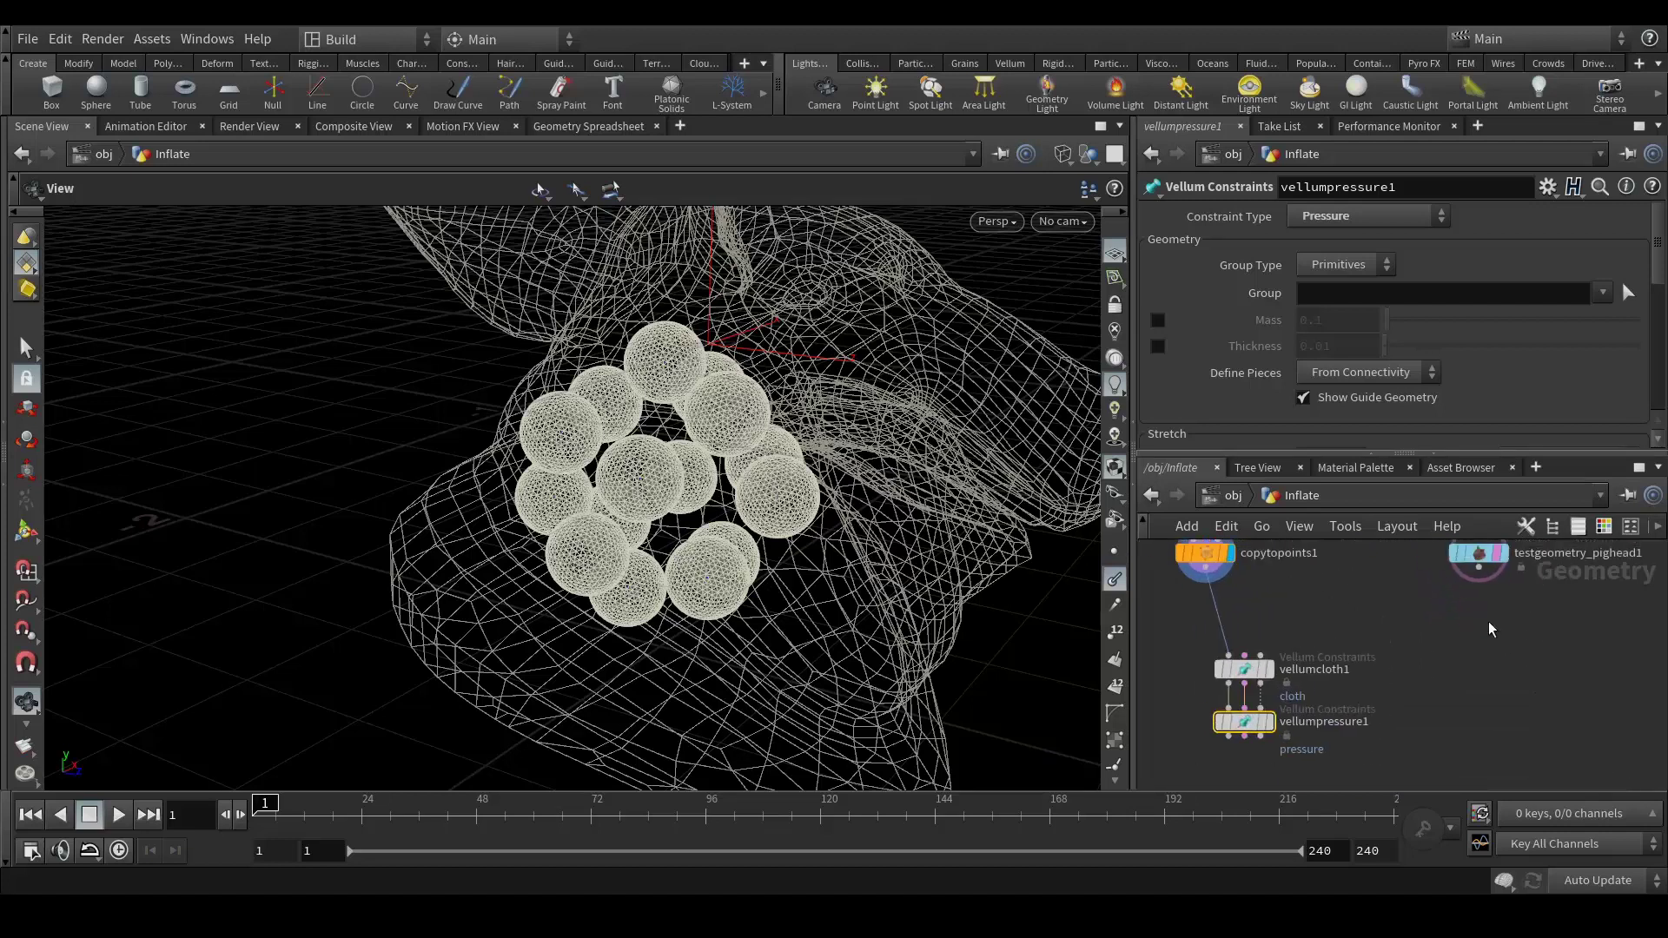
pyautogui.moveTo(1482, 562); pyautogui.dragTo(1261, 656)
# Step: Add a Vellum Solver node below the vellumpressure1 node
pyautogui.moveTo(1484, 743); pyautogui.dragTo(1520, 656, button='middle')
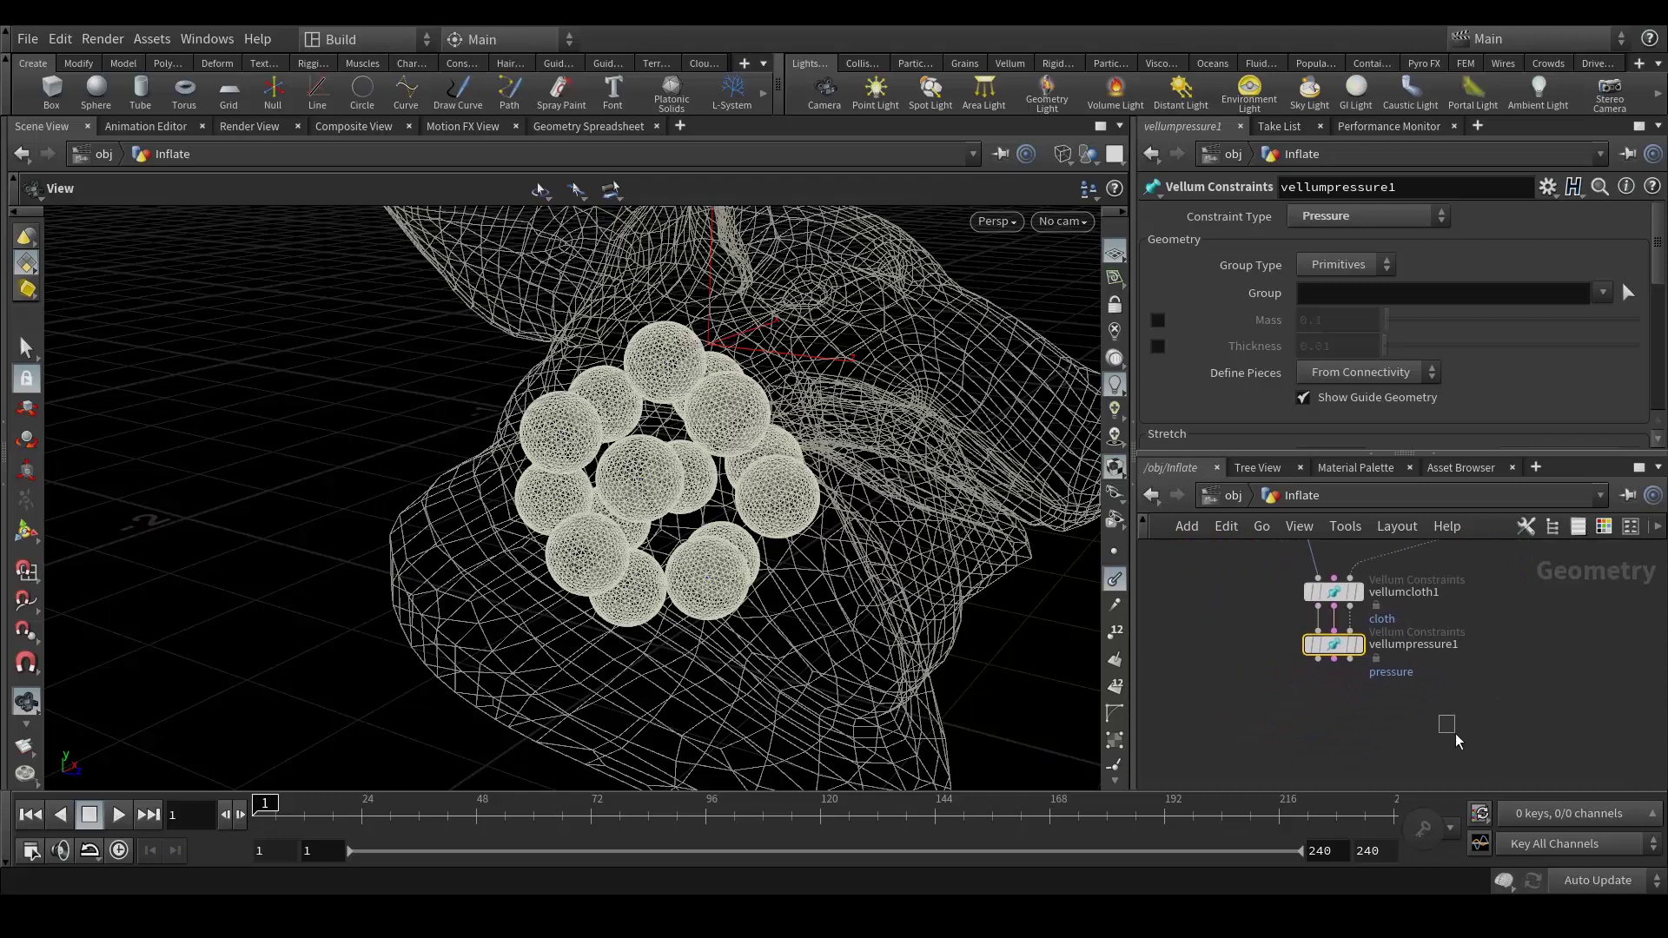
pyautogui.press('Tab')
pyautogui.write('vel')
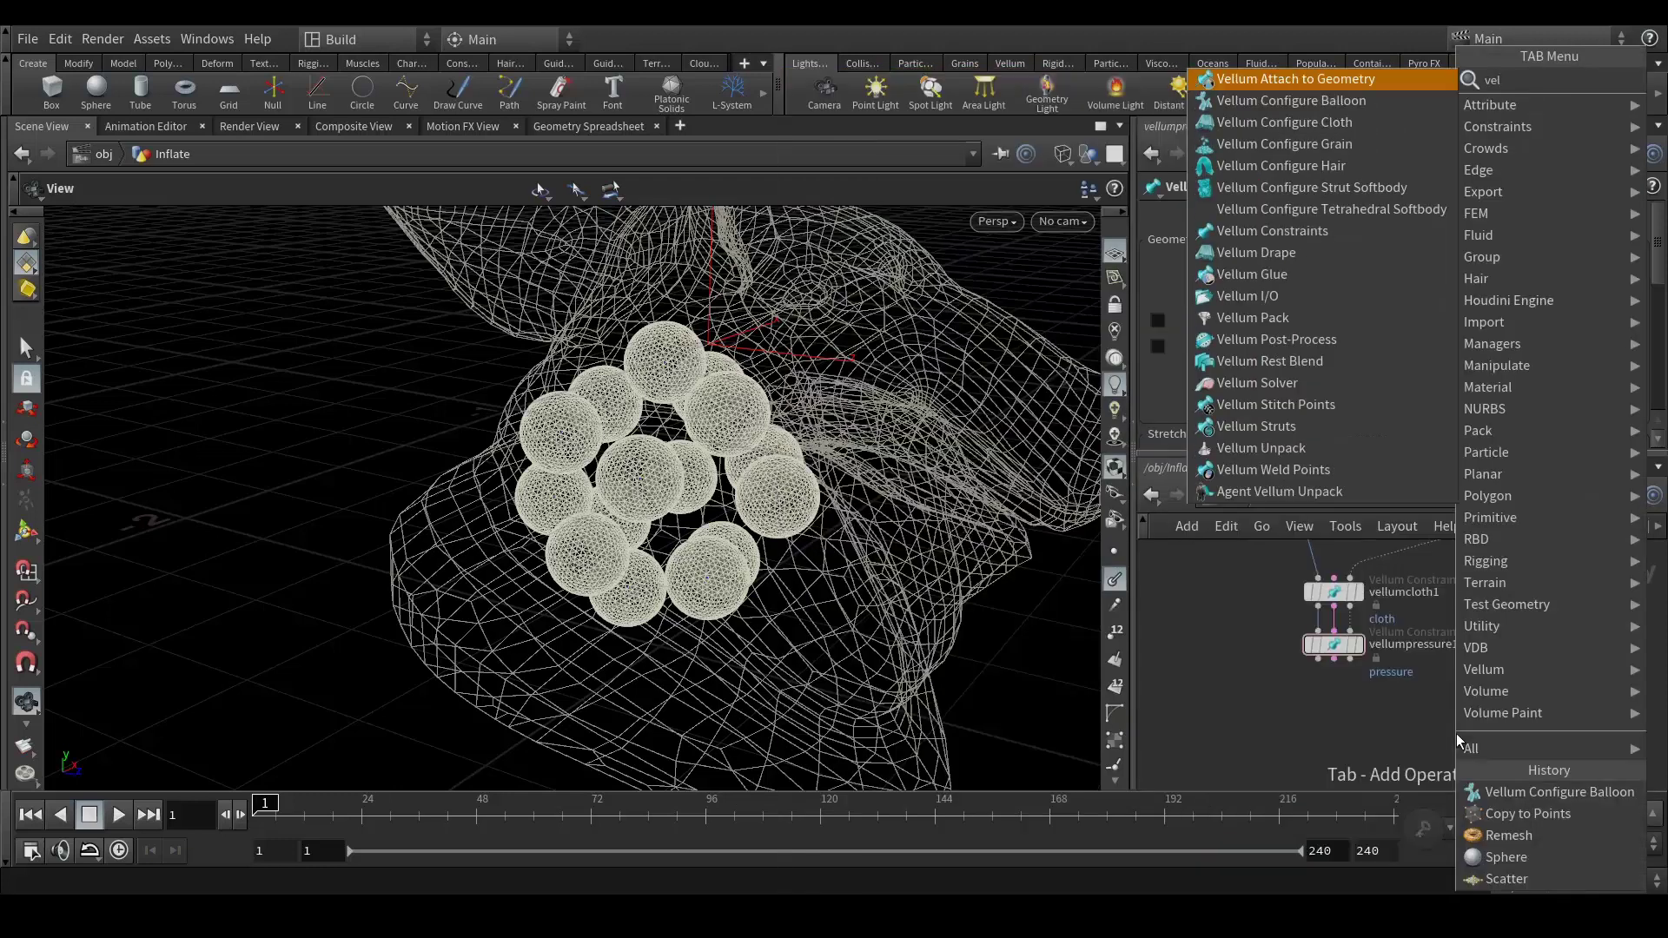
pyautogui.write('lum sol')
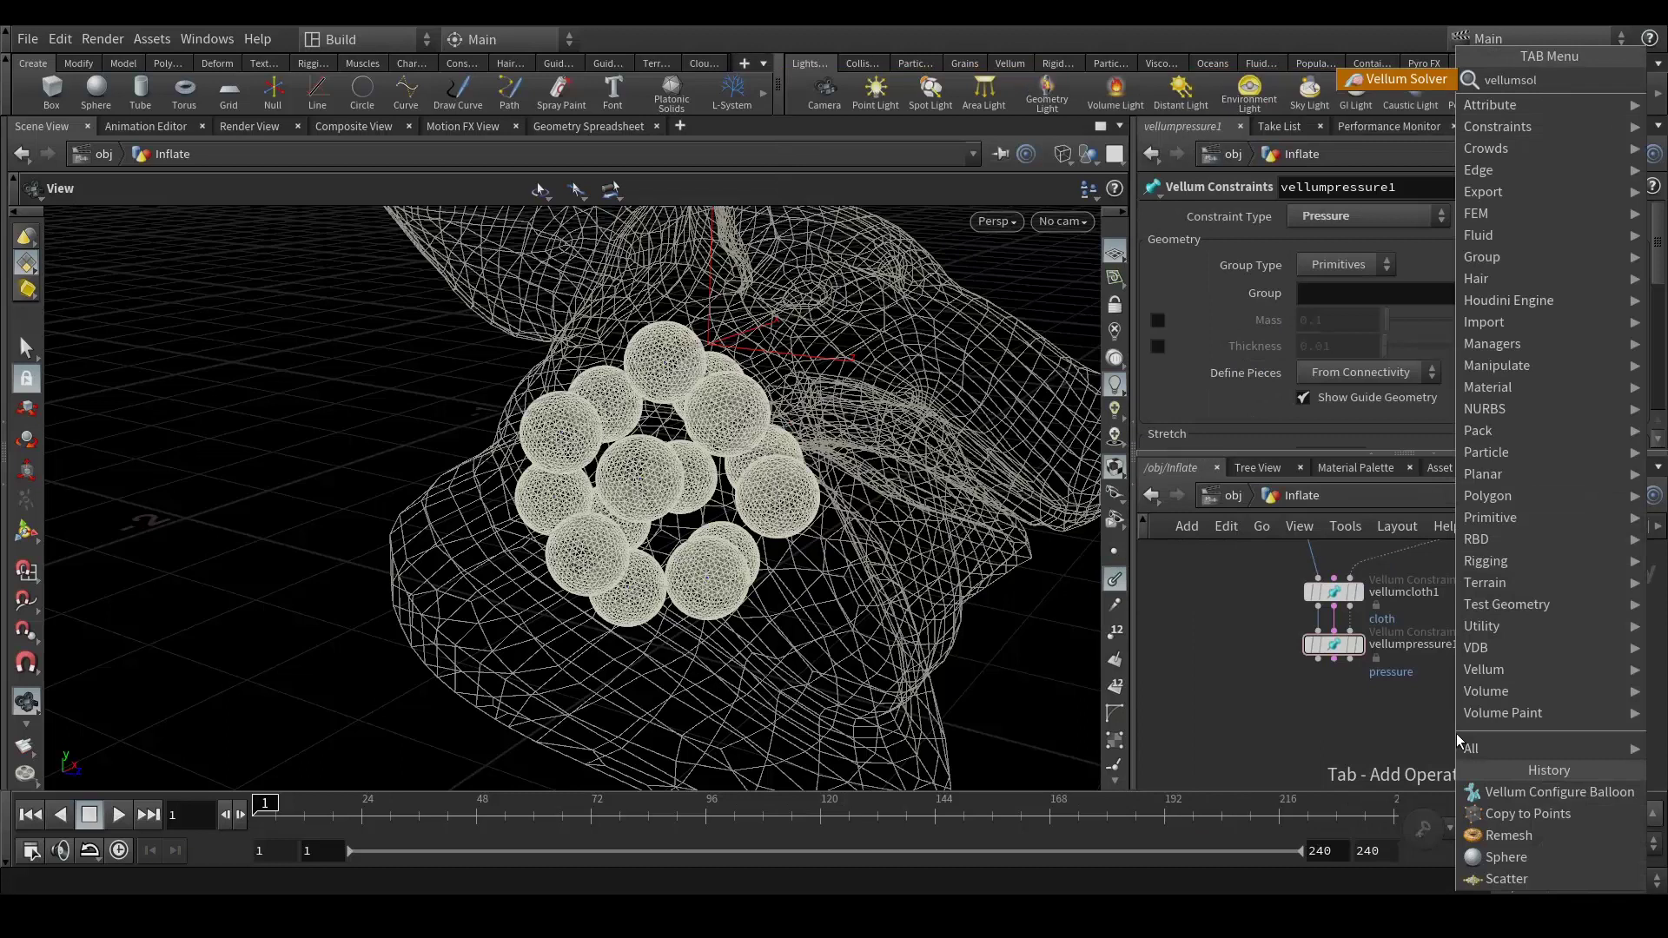
pyautogui.press('Return')
pyautogui.click(1456, 733)
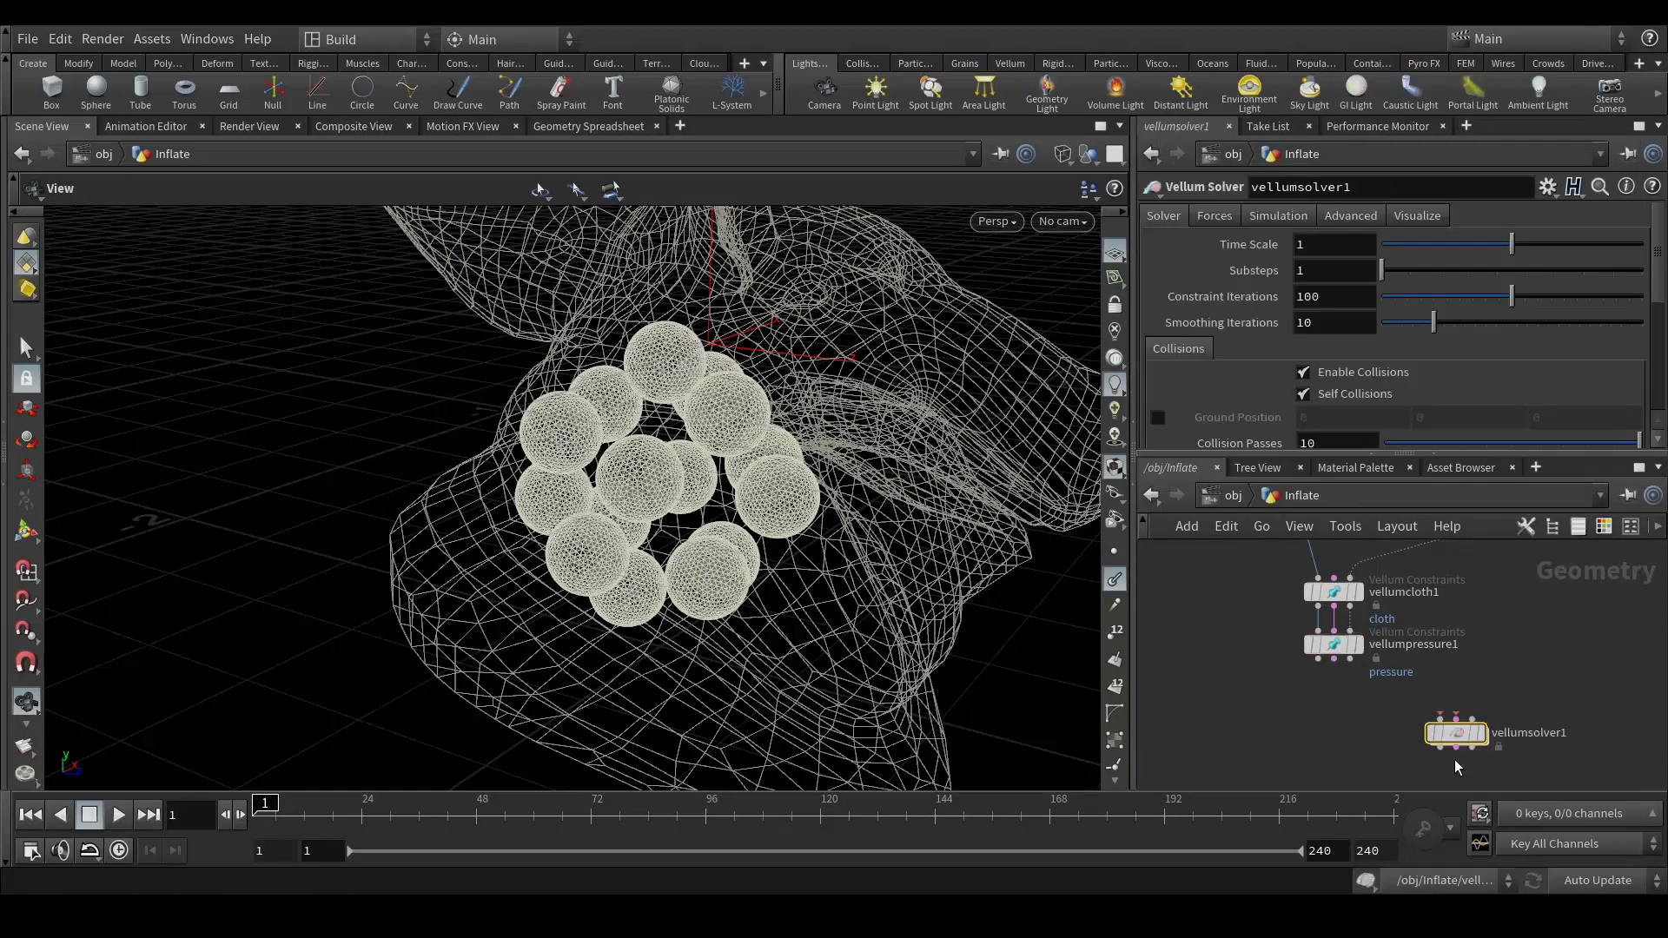
# Step: Align the Vellum Solver under vellumpressure1 and wire the three outputs of vellumpressure1 into the solver's matching inputs
pyautogui.moveTo(1459, 745); pyautogui.dragTo(1338, 735)
pyautogui.scroll(3, 1337, 715)
pyautogui.moveTo(1307, 619); pyautogui.dragTo(1306, 703)
pyautogui.moveTo(1334, 616); pyautogui.dragTo(1361, 702)
pyautogui.moveTo(1566, 691); pyautogui.dragTo(1569, 677, button='middle')
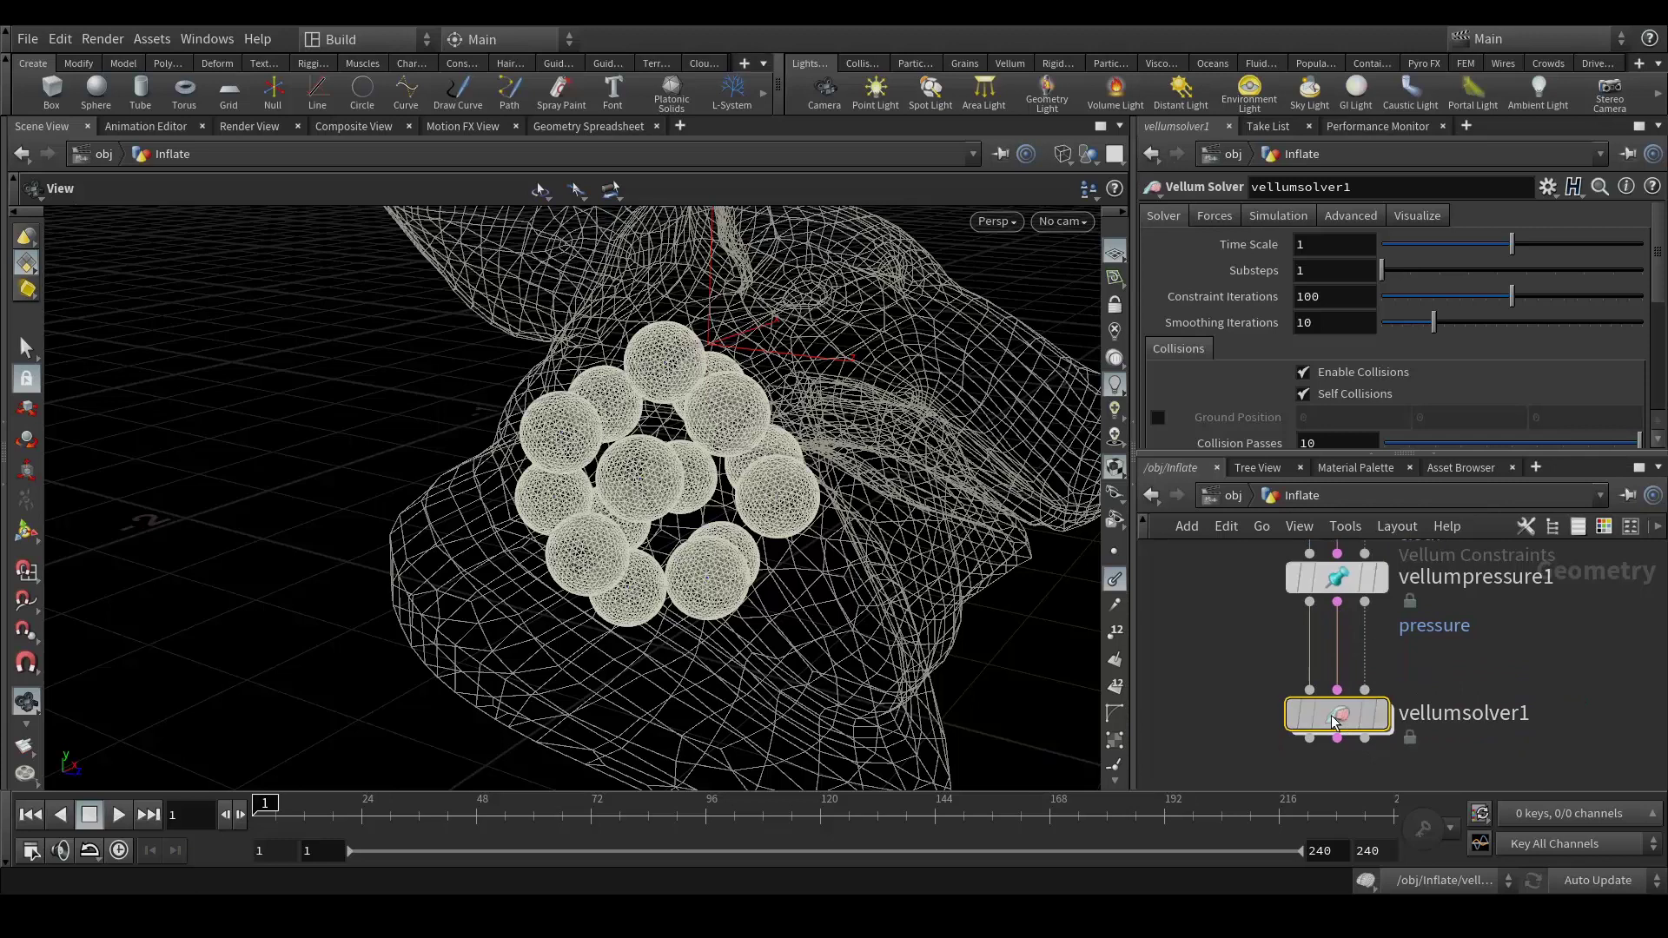
# Step: Set the Vellum Solver's Y gravity force to 0
pyautogui.click(1214, 216)
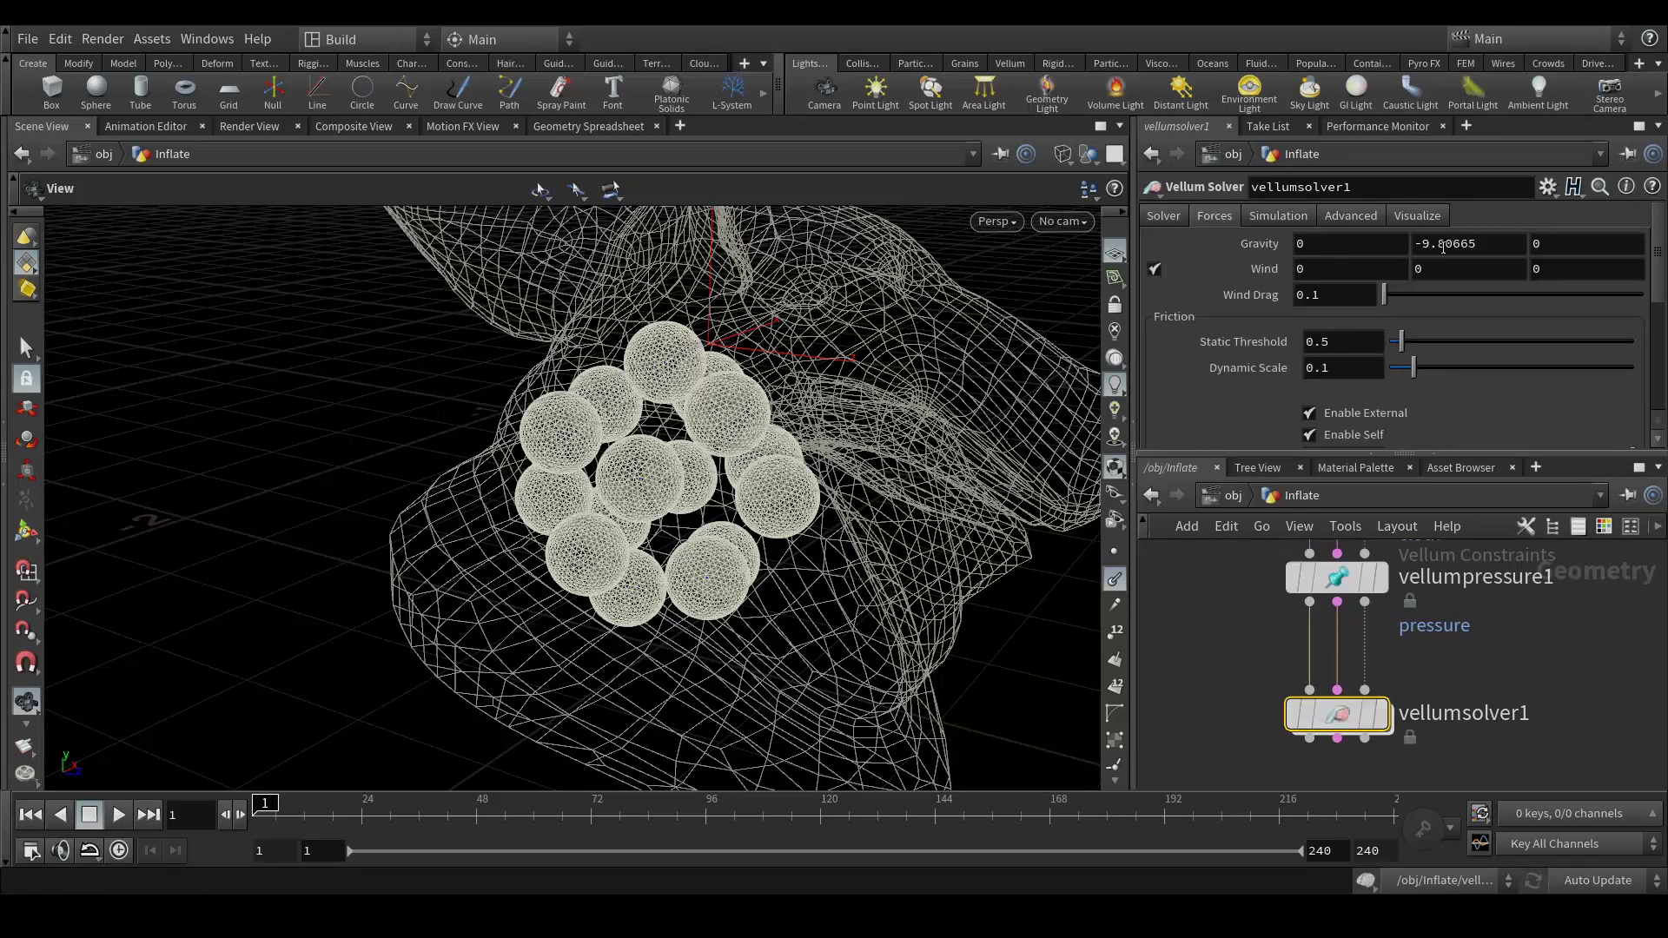
pyautogui.moveTo(1475, 243); pyautogui.dragTo(1379, 234)
pyautogui.write('0')
pyautogui.press('Return')
# Step: Enlarge the parameter area and set the thickness of vellumcloth1 to 0.0005
pyautogui.scroll(5, 1551, 629)
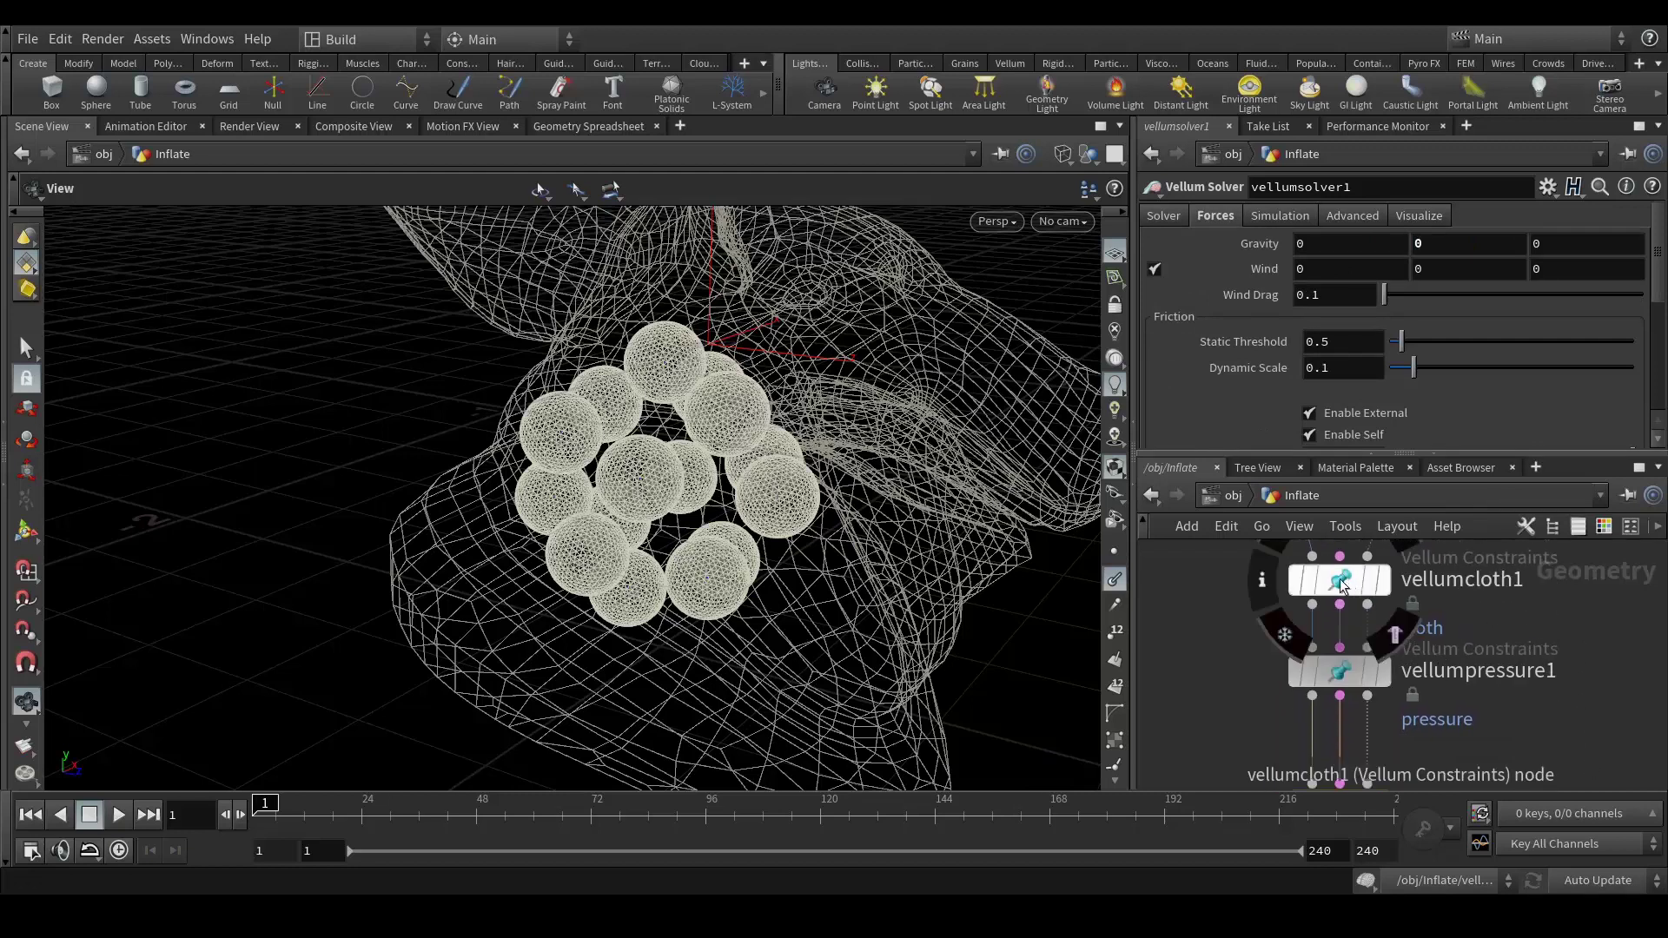
pyautogui.click(1340, 579)
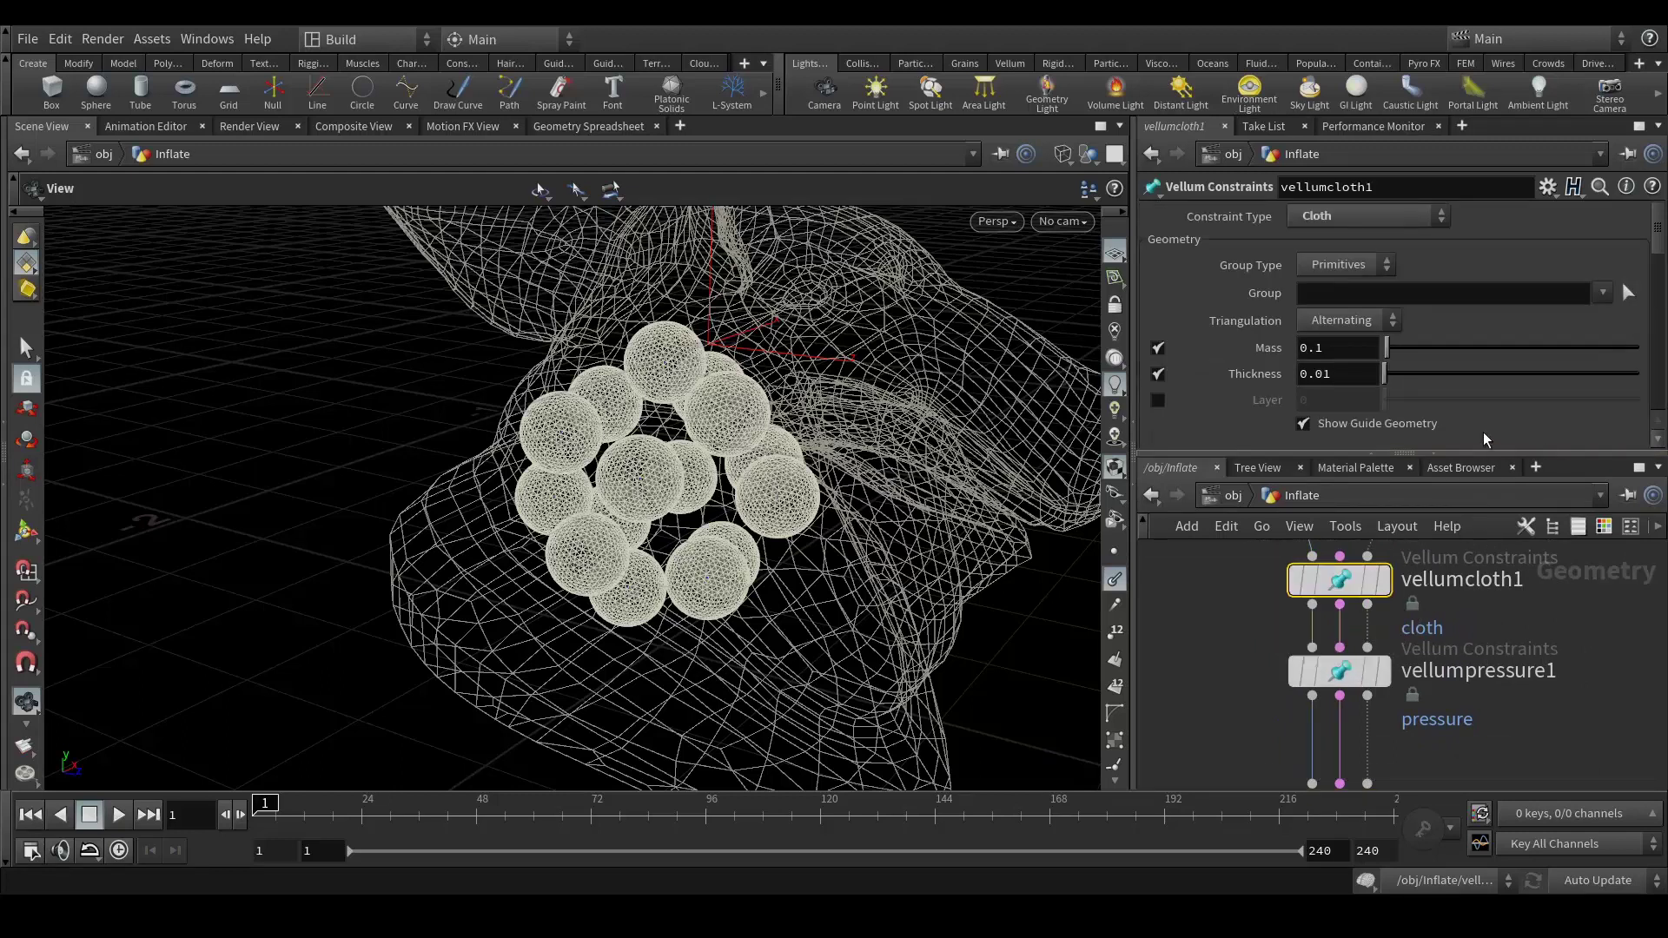
pyautogui.moveTo(1511, 451); pyautogui.dragTo(1512, 492)
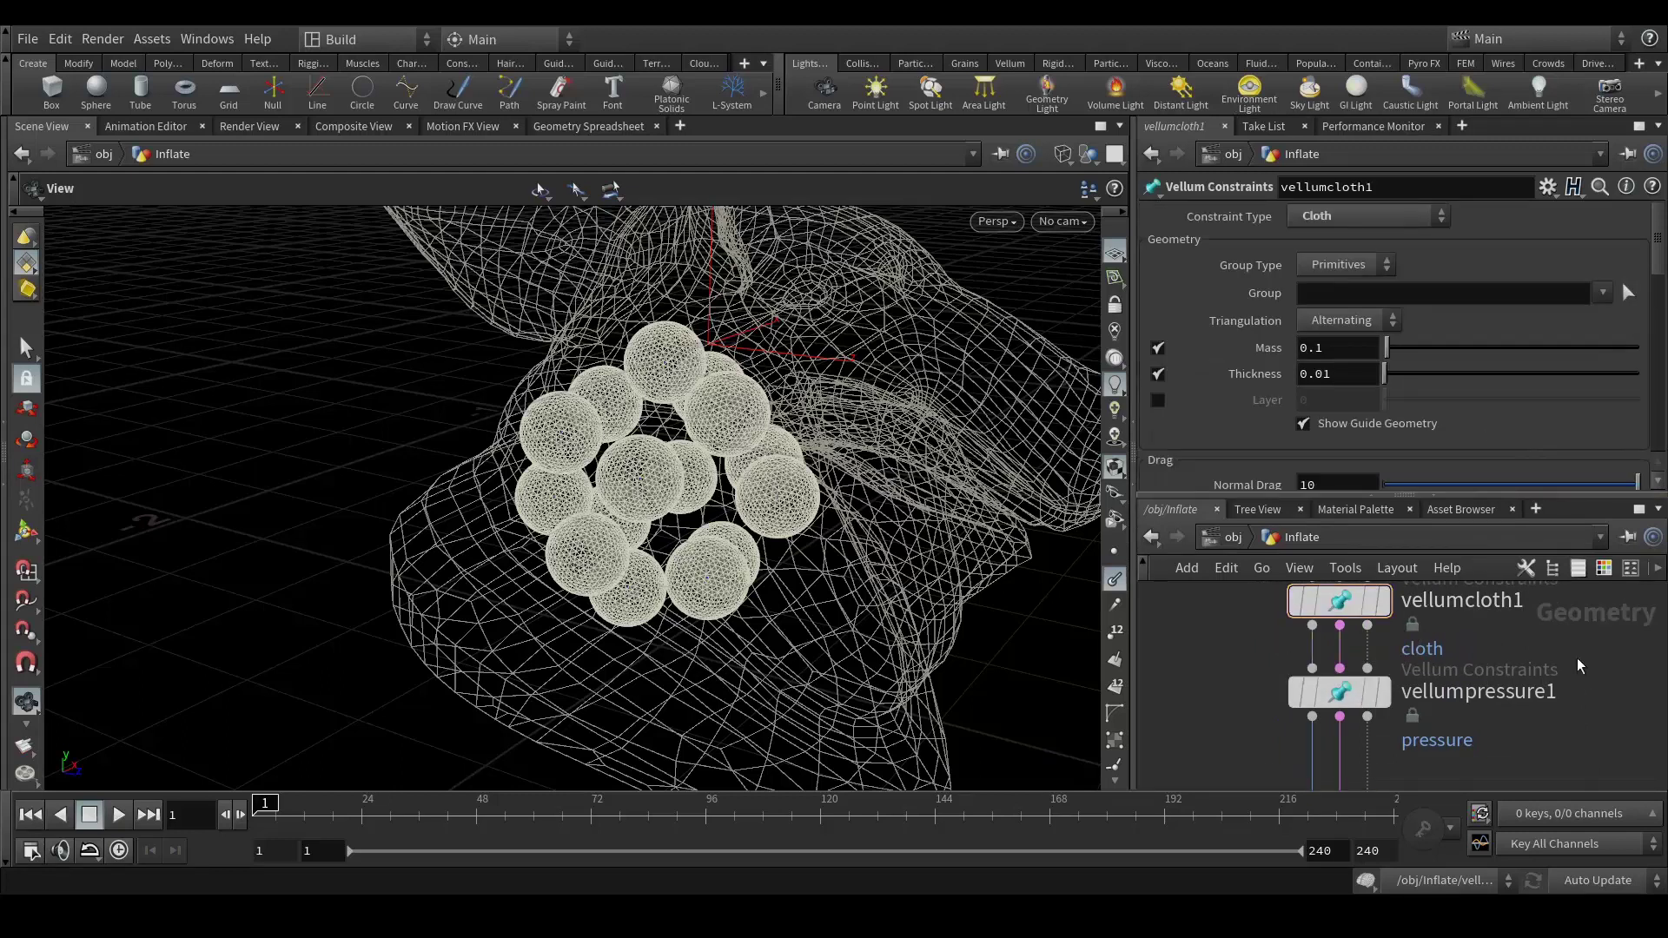
pyautogui.doubleClick(1351, 380)
pyautogui.write('0')
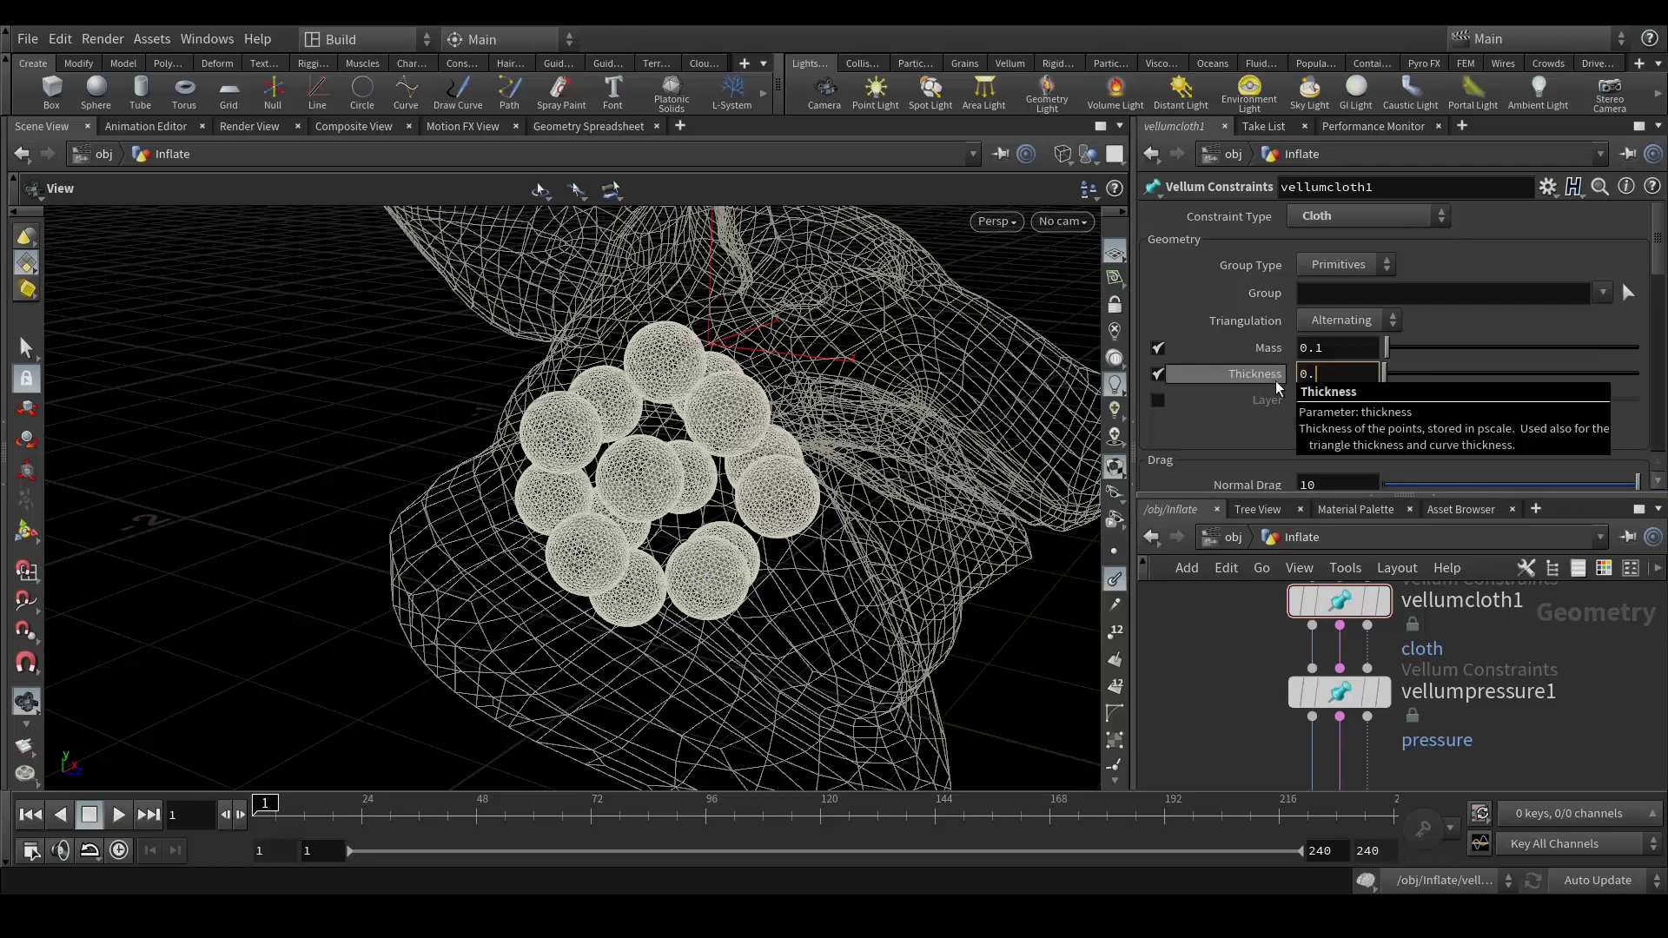
pyautogui.write('.0005')
pyautogui.press('Return')
# Step: Set the stretch stiffness of vellumcloth1 to 6
pyautogui.scroll(-5, 1429, 404)
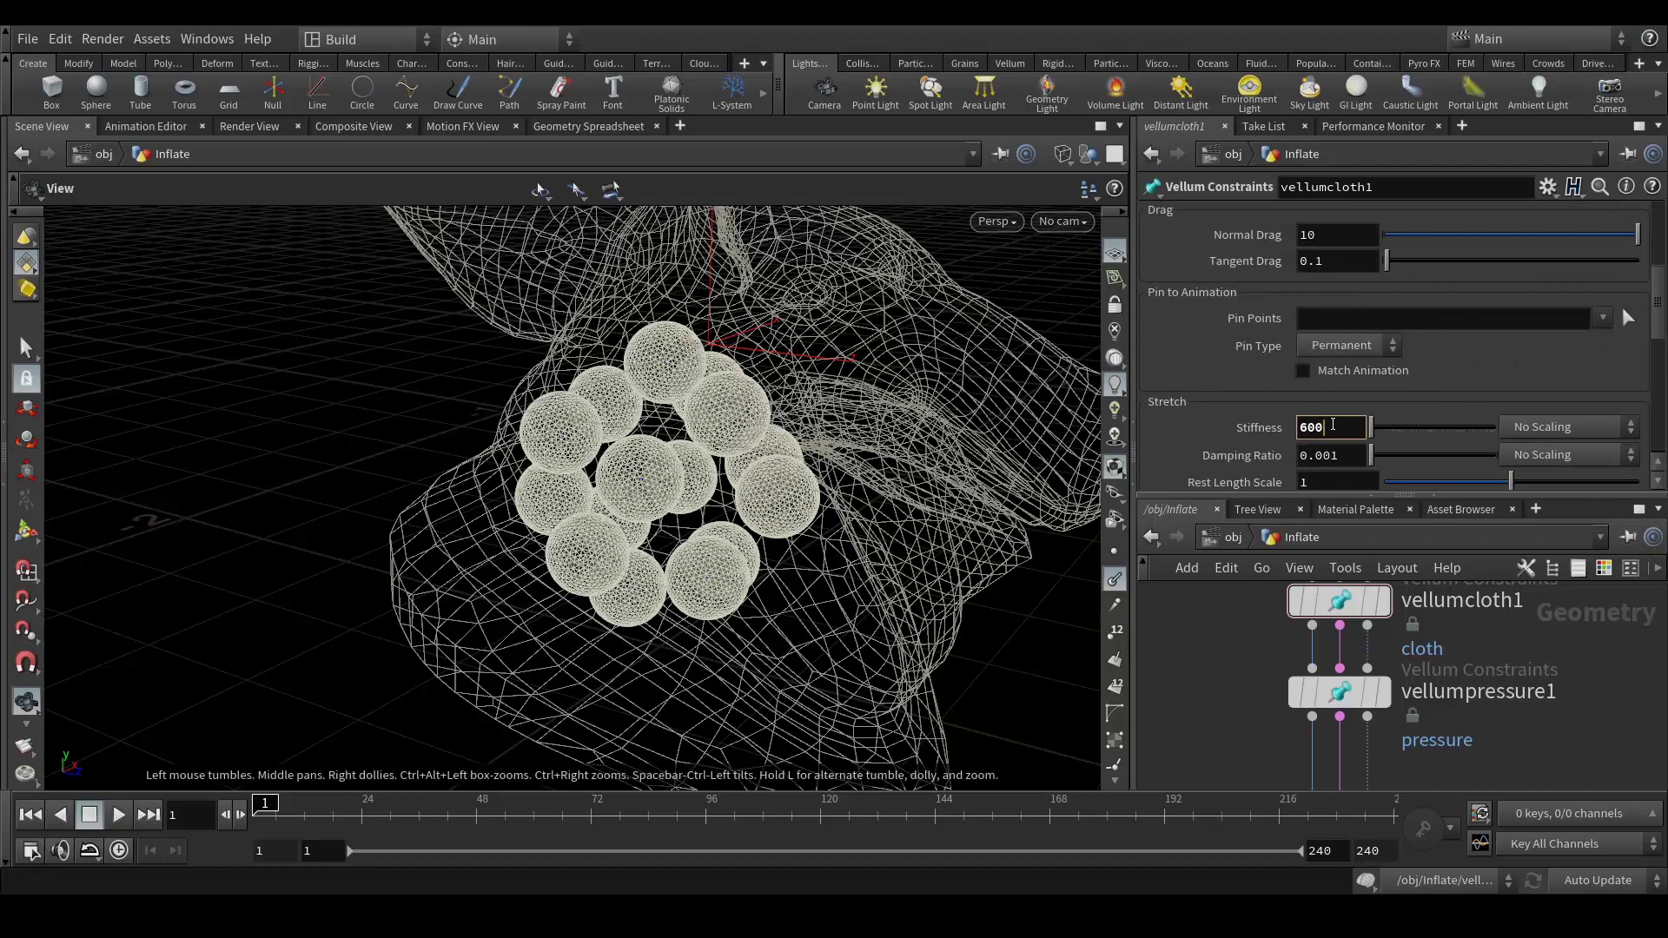
pyautogui.press('BackSpace')
pyautogui.press('BackSpace')
pyautogui.press('BackSpace')
pyautogui.write('6')
pyautogui.press('Return')
# Step: Set the stretch stiffness of vellumpressure1 to 6000000
pyautogui.click(1338, 692)
pyautogui.click(1338, 342)
pyautogui.write('00')
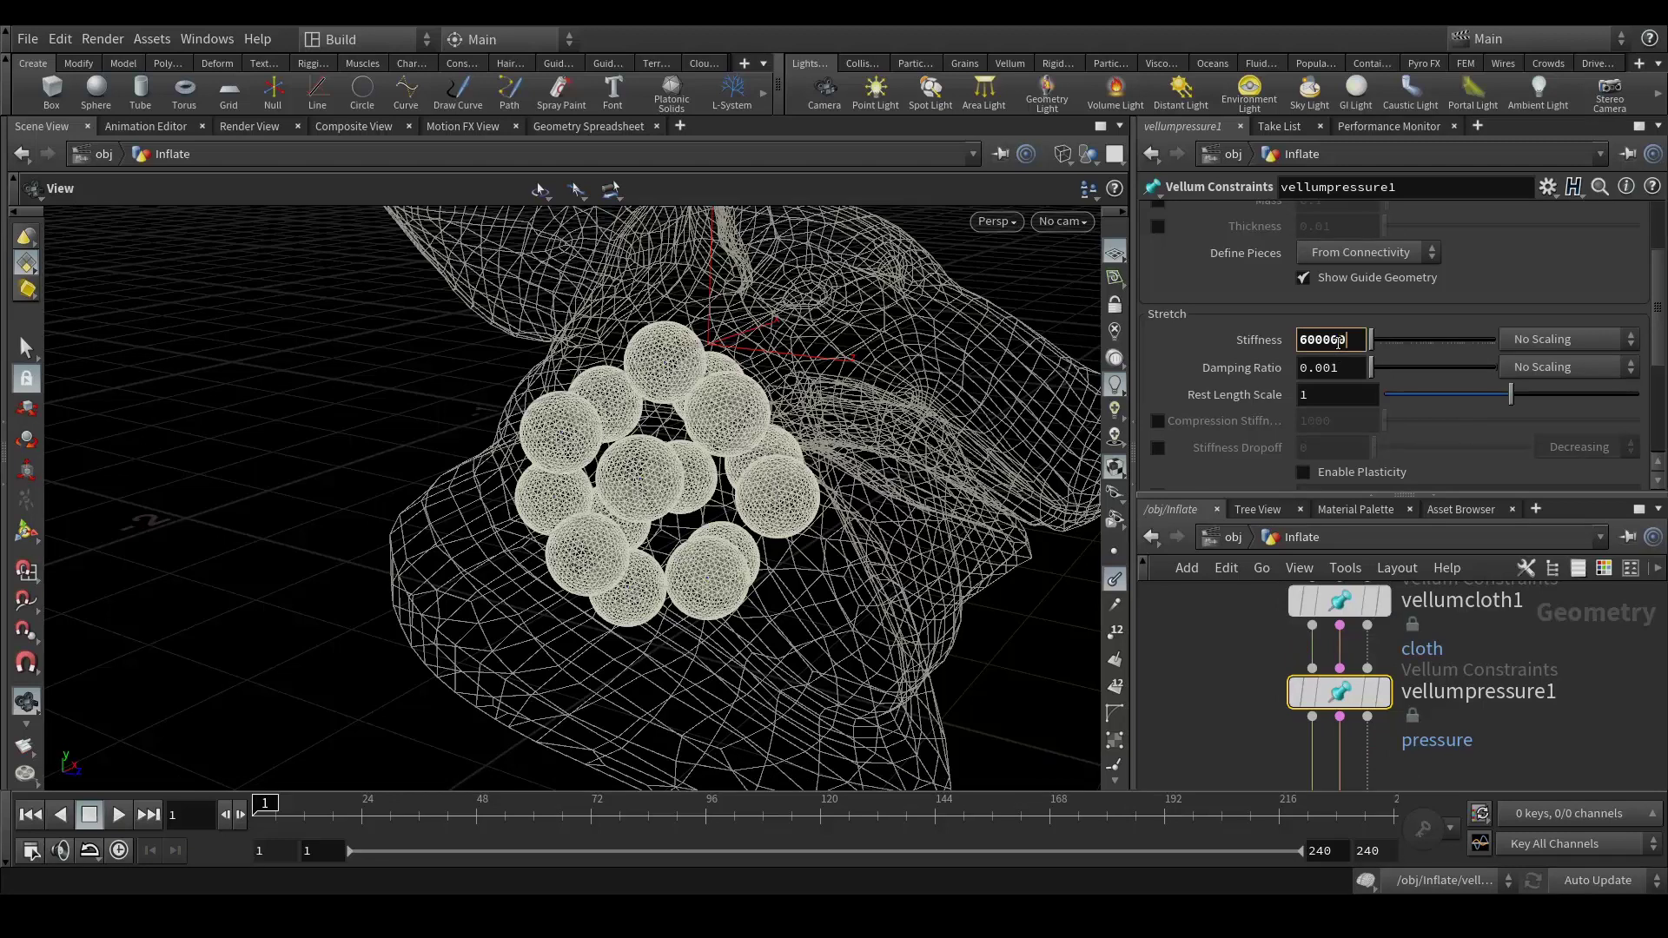
pyautogui.write('00')
pyautogui.press('Return')
# Step: Enable the stretch output group of vellumpressure1 and name it pstretch
pyautogui.scroll(-3, 1250, 467)
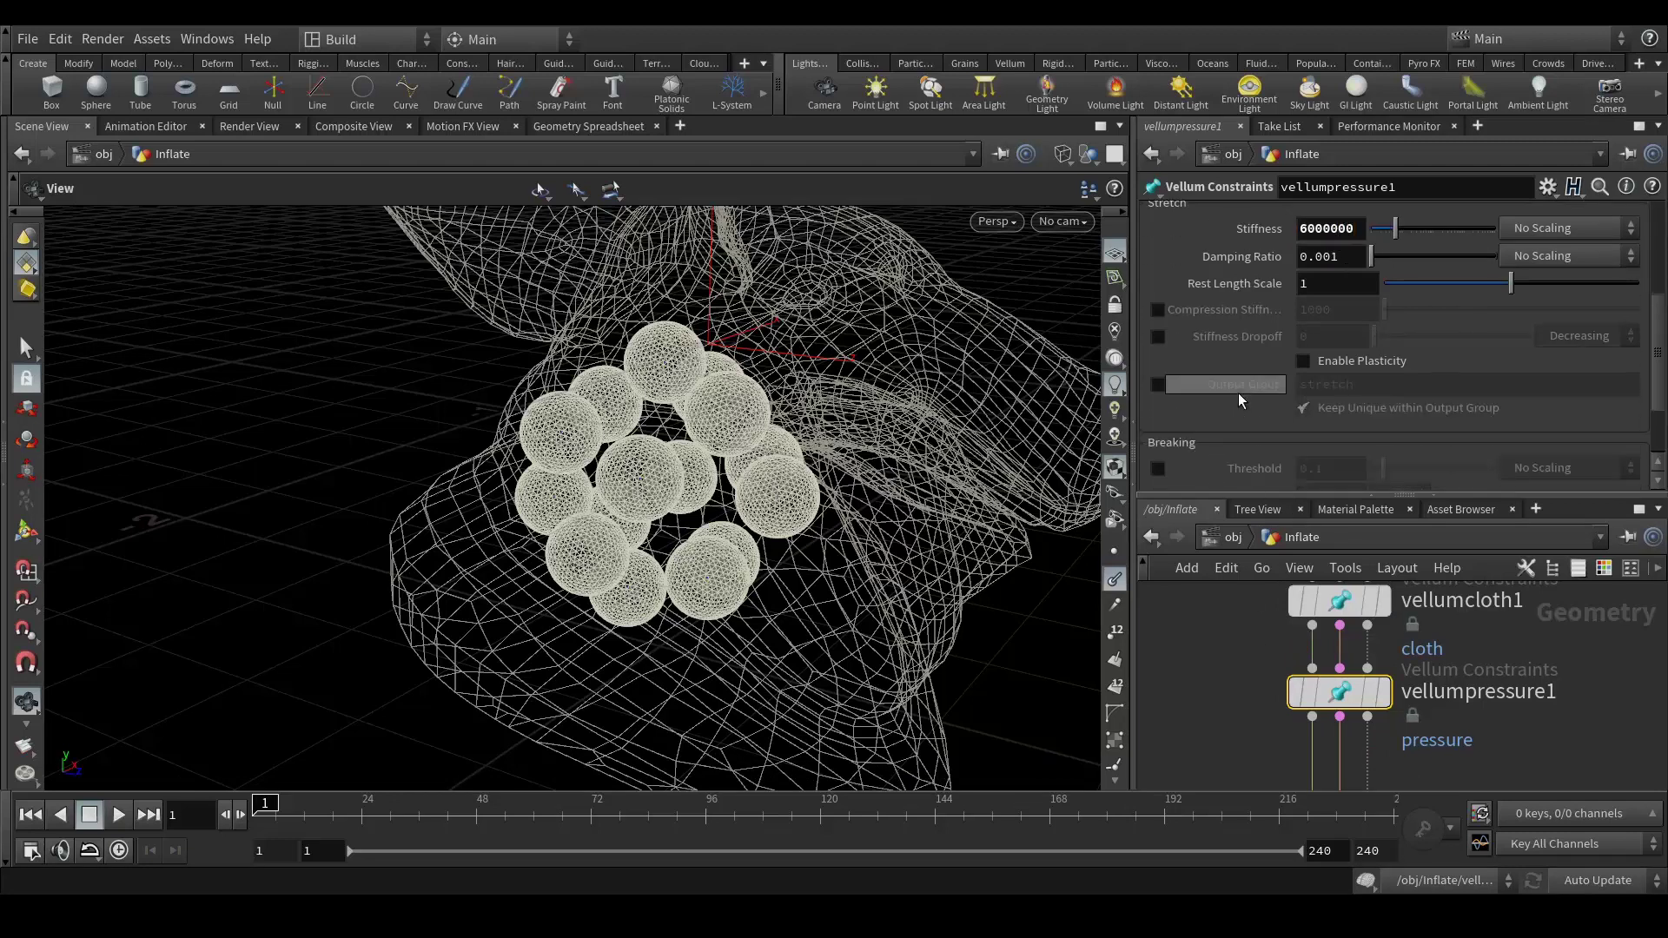
pyautogui.click(1157, 384)
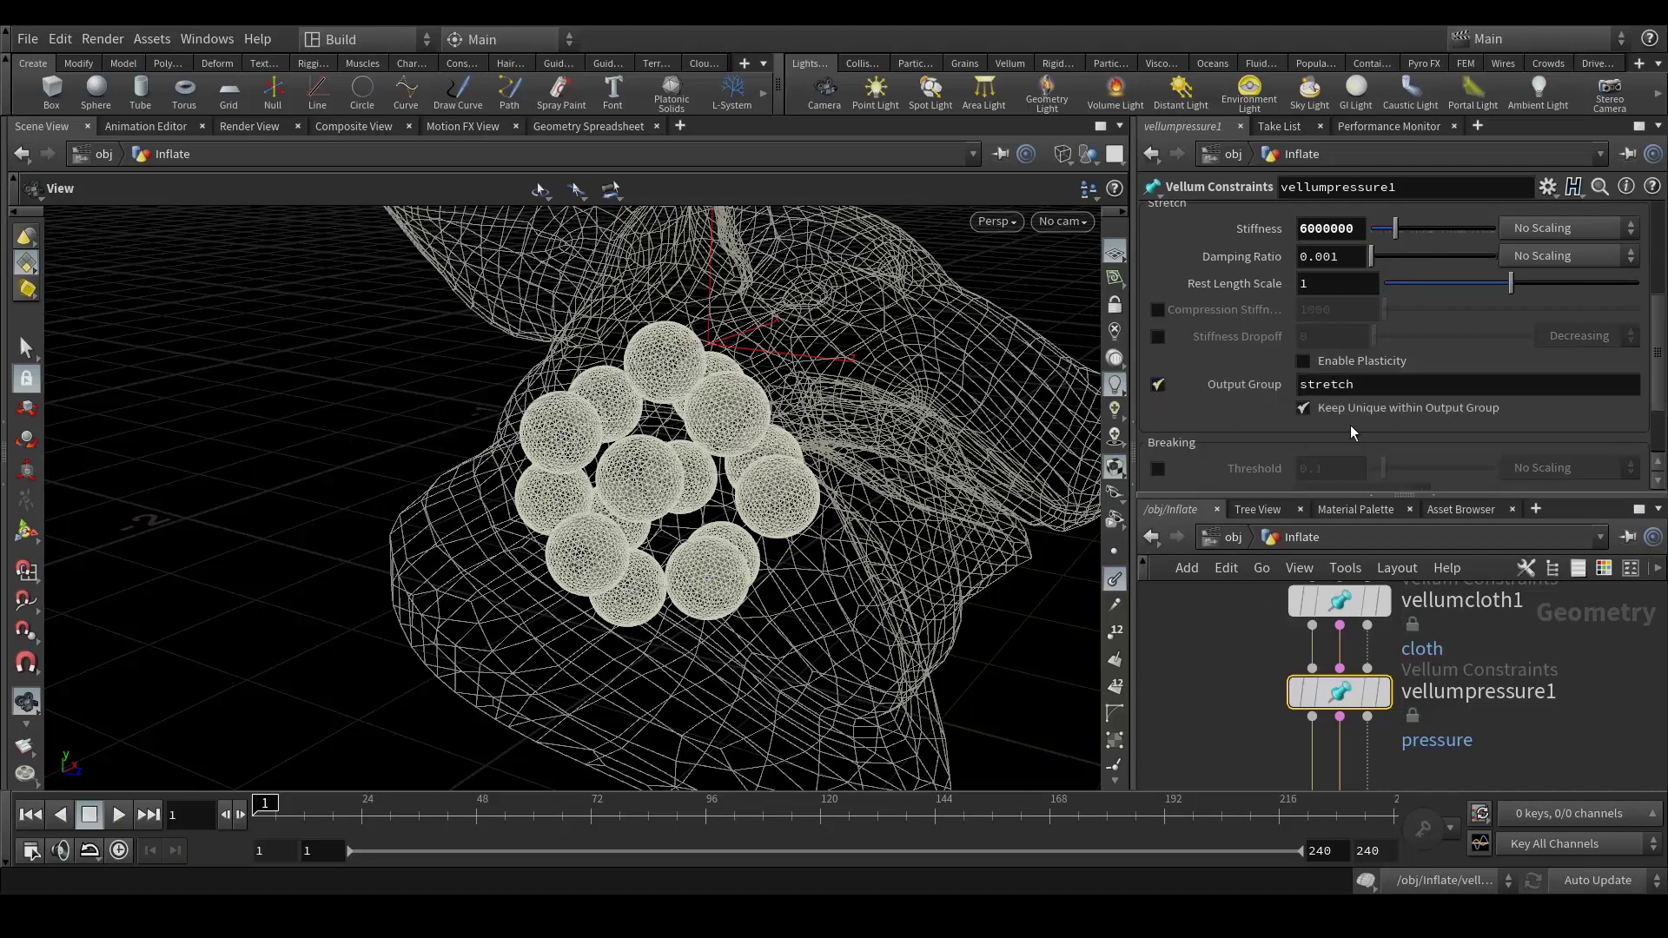
pyautogui.click(1297, 383)
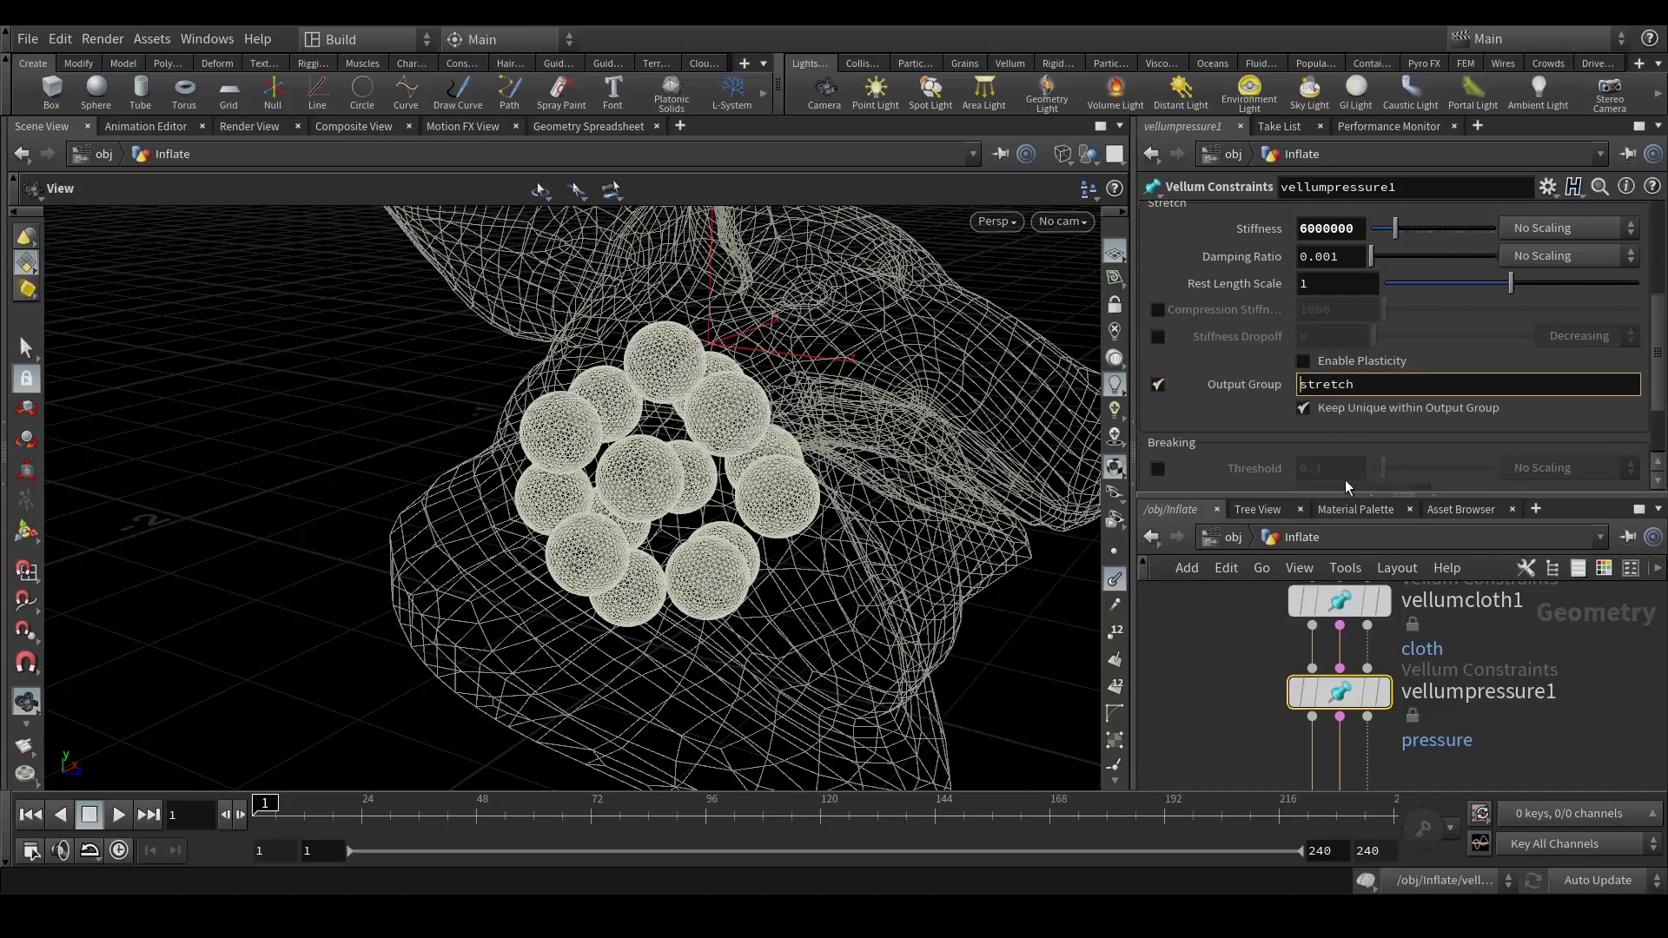
pyautogui.write('p')
pyautogui.press('Return')
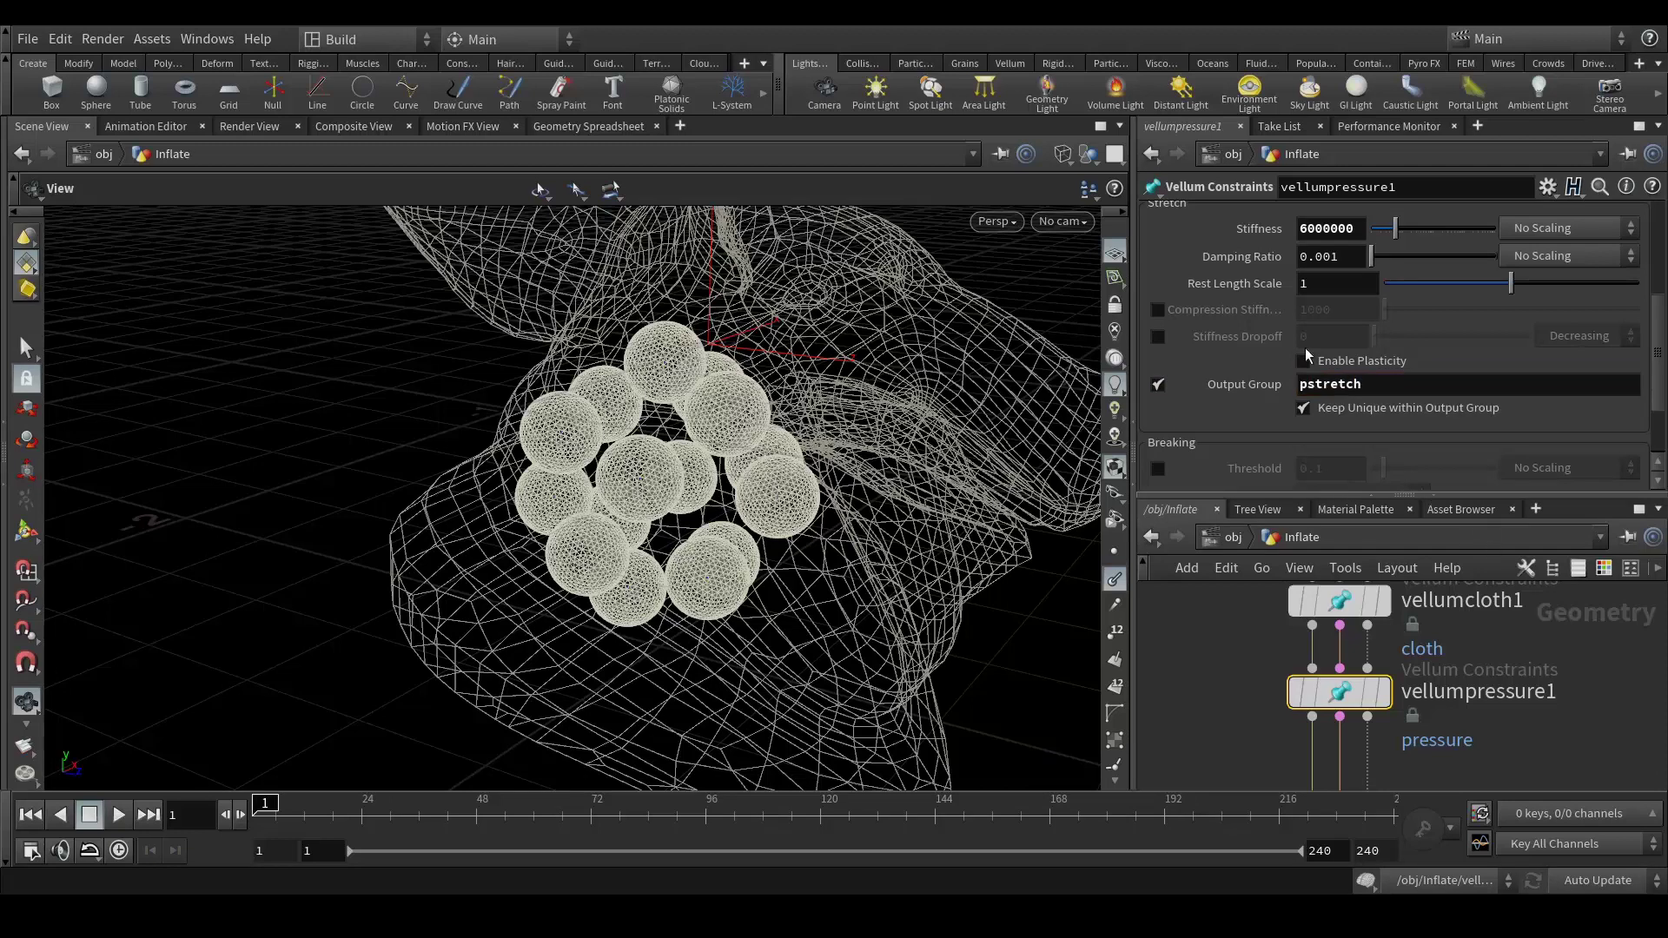
# Step: Go inside vellumsolver1 to its forces network and close the Houdini Console message
pyautogui.scroll(-3, 1517, 419)
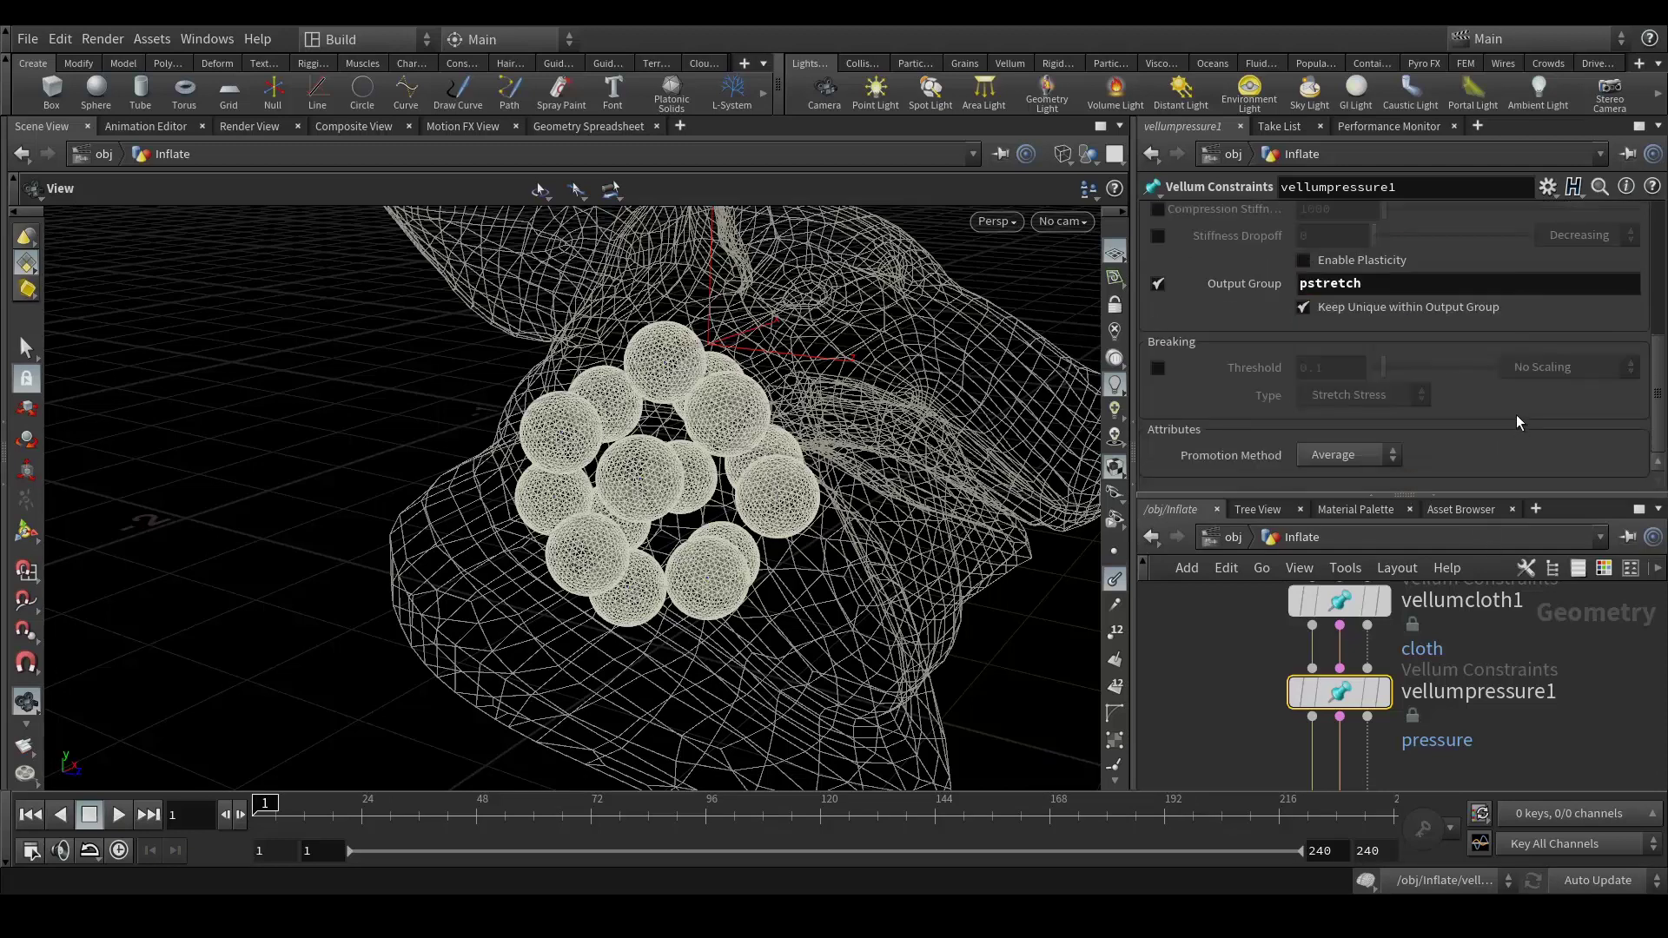
pyautogui.scroll(2, 1515, 415)
pyautogui.scroll(-2, 1577, 660)
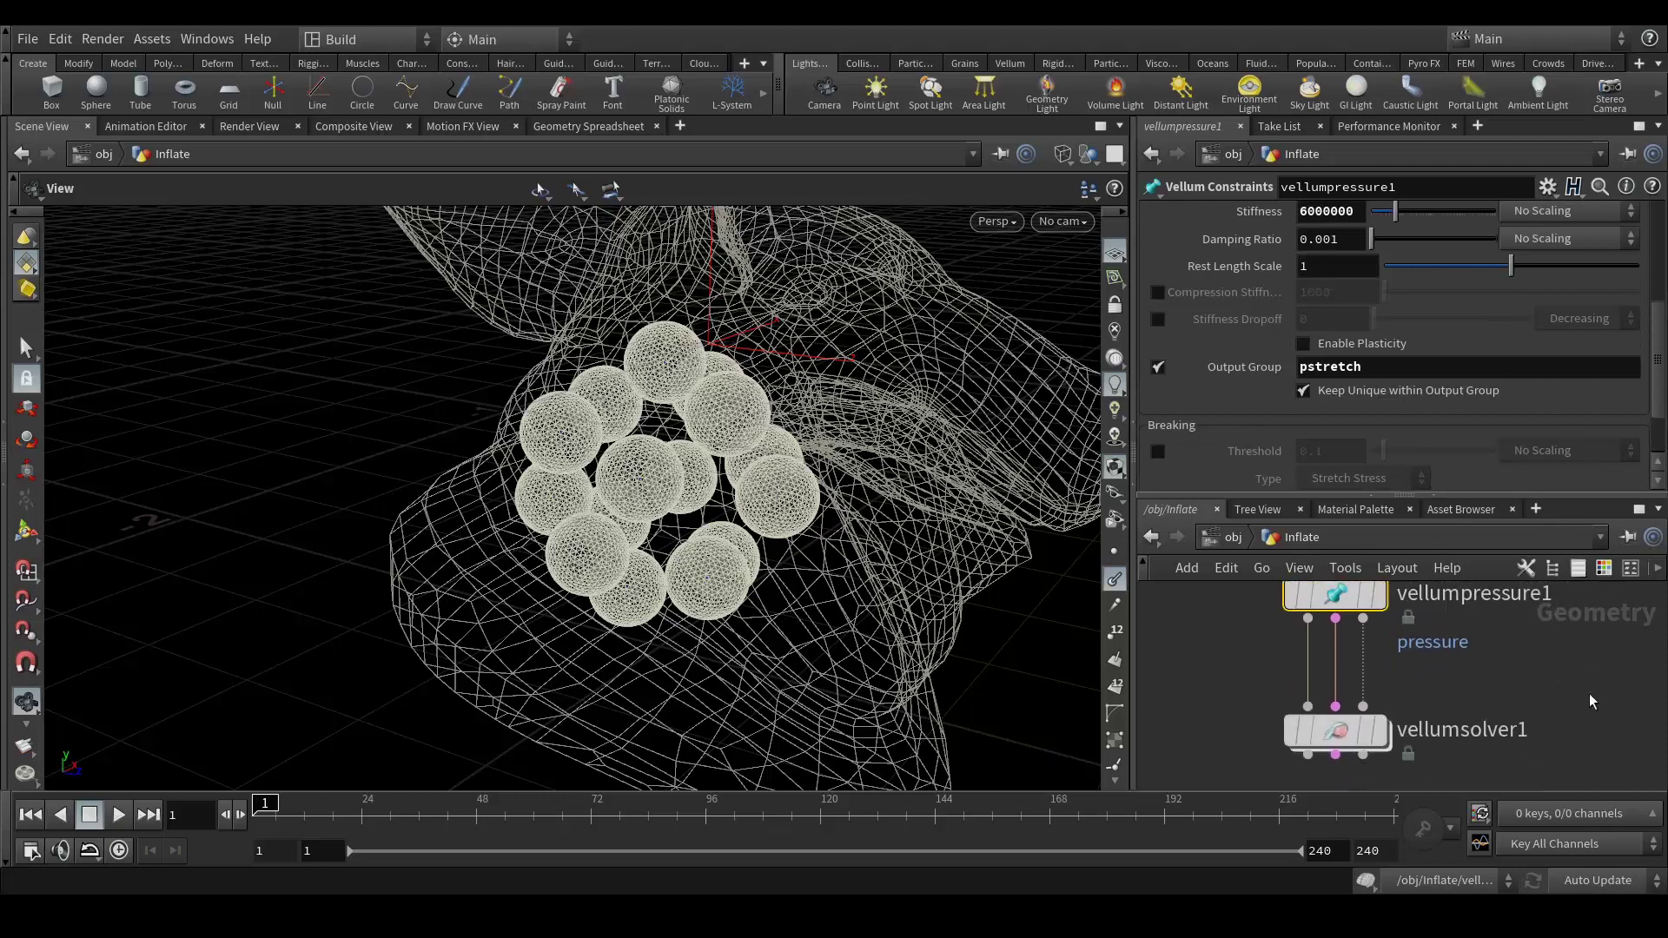
pyautogui.doubleClick(1338, 735)
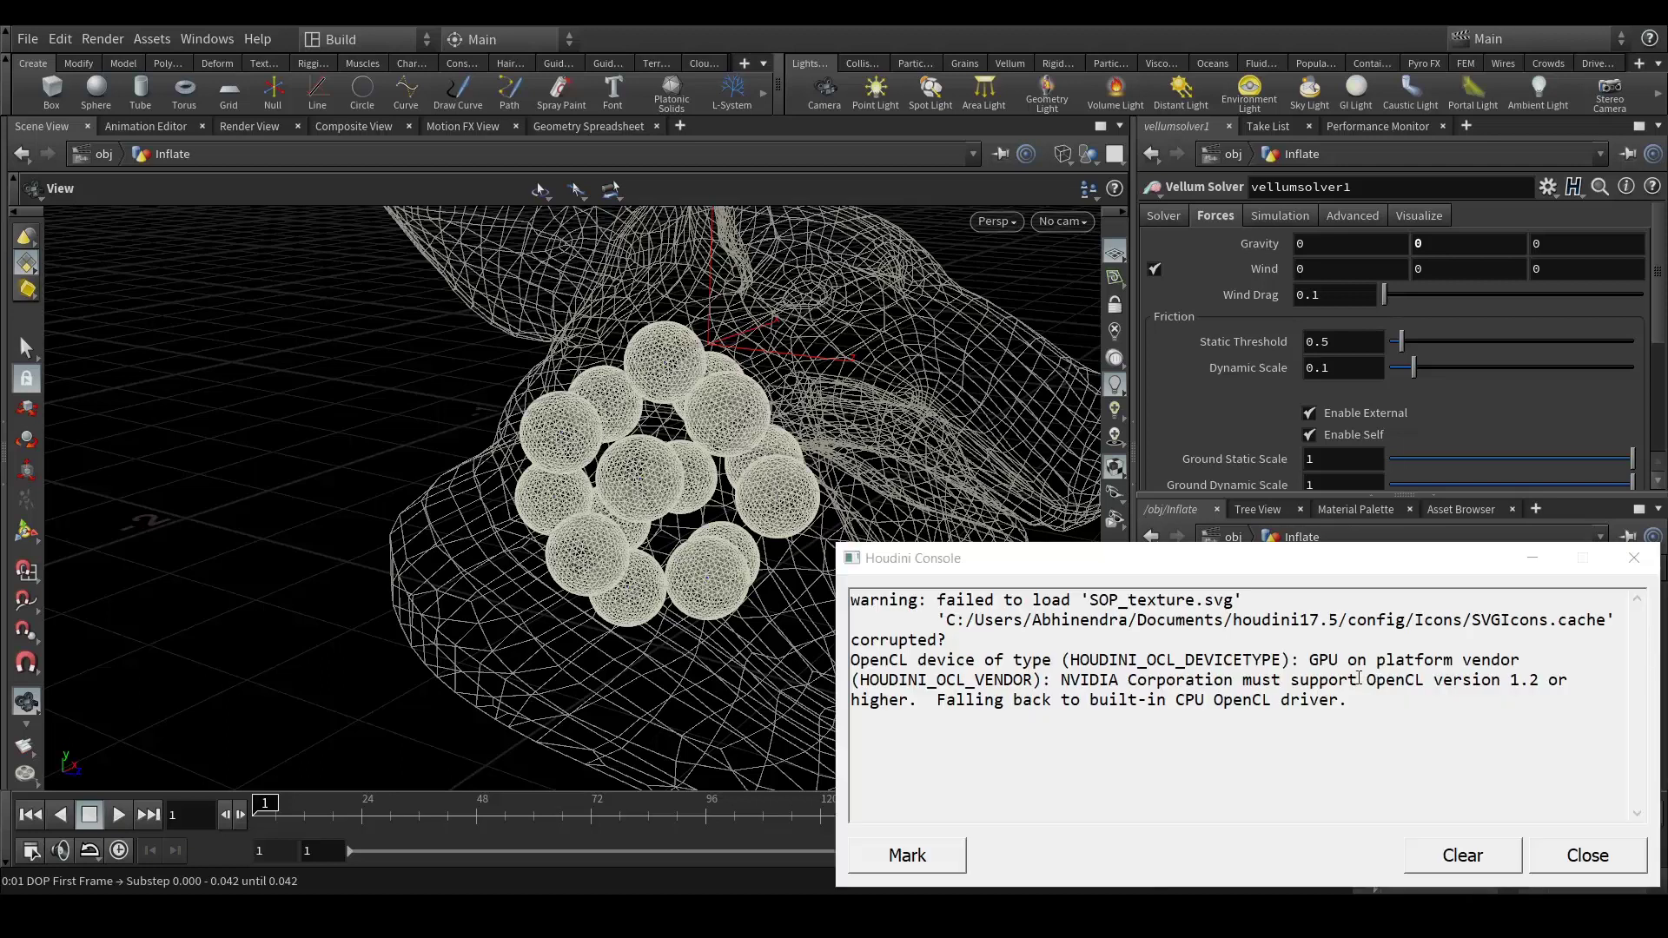
pyautogui.click(1587, 852)
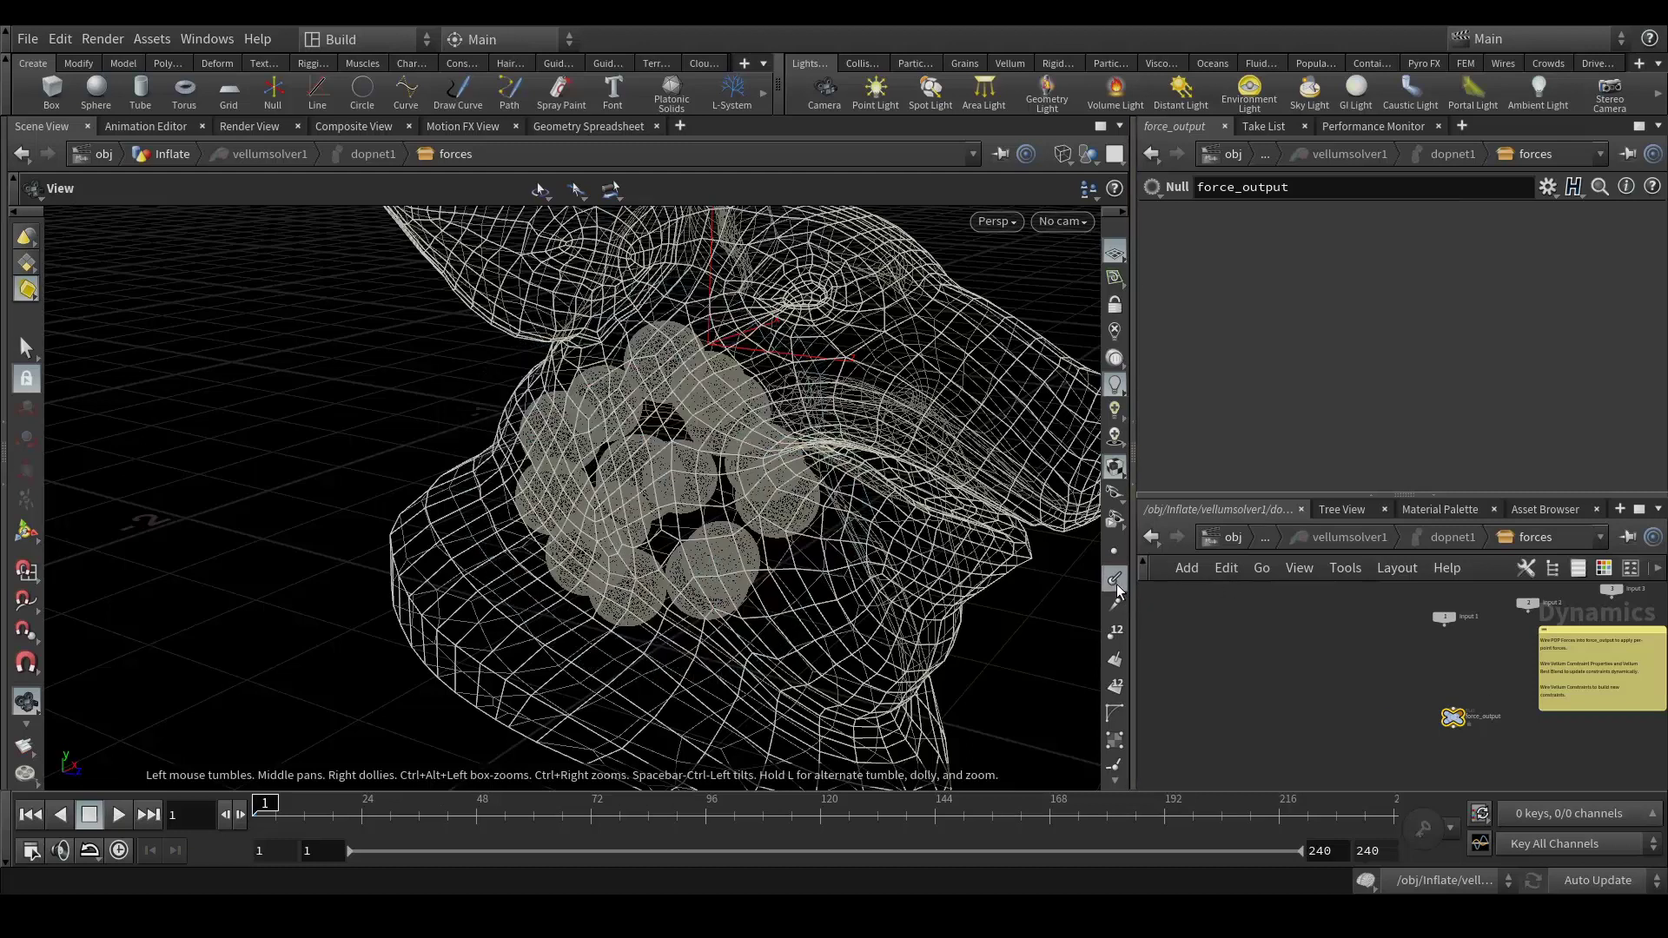
# Step: Add a Vellum Constraint Property node to the forces network and align it above force_output
pyautogui.moveTo(1499, 677); pyautogui.dragTo(1421, 638, button='middle')
pyautogui.scroll(3, 1421, 637)
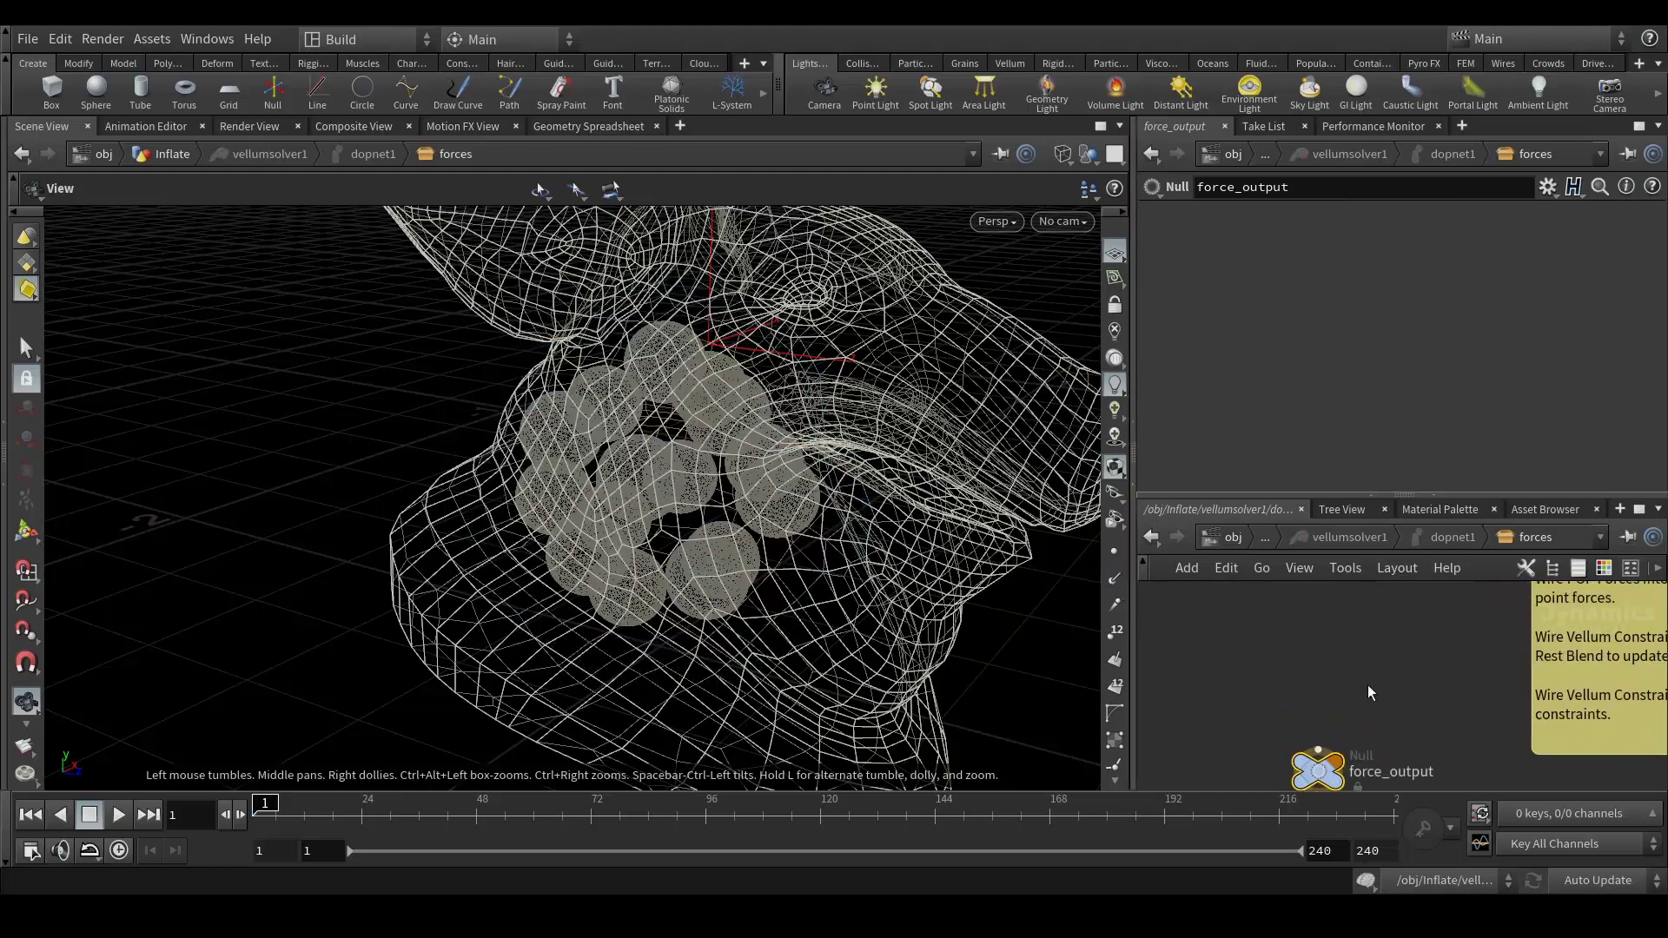
pyautogui.press('Tab')
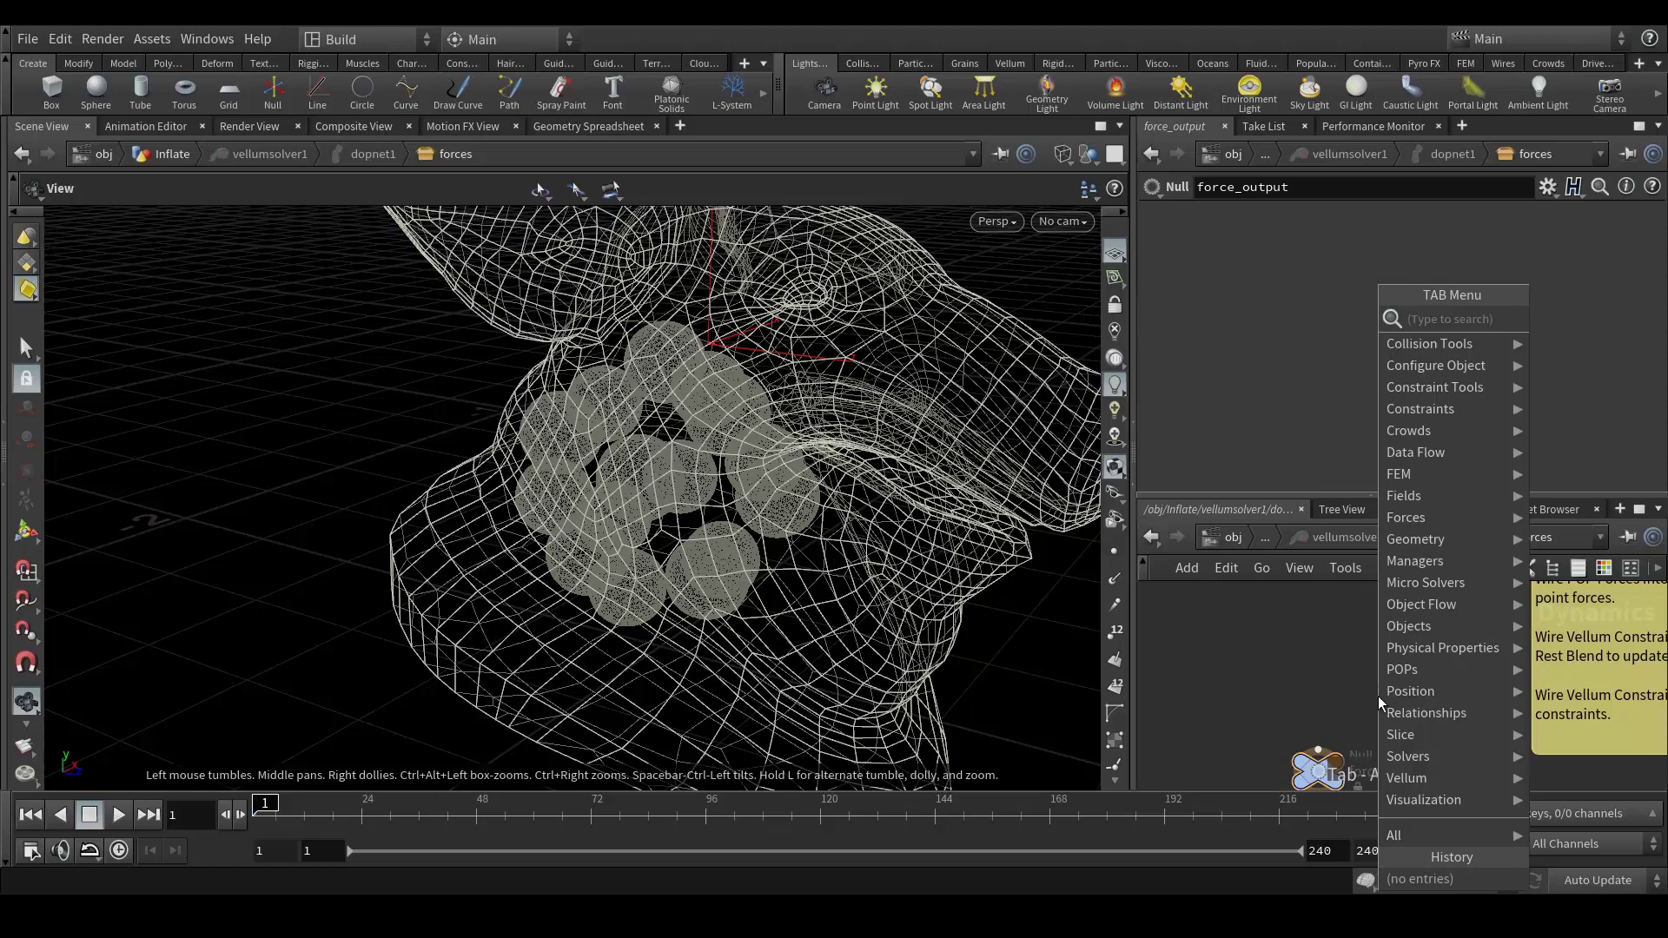
pyautogui.write('ve')
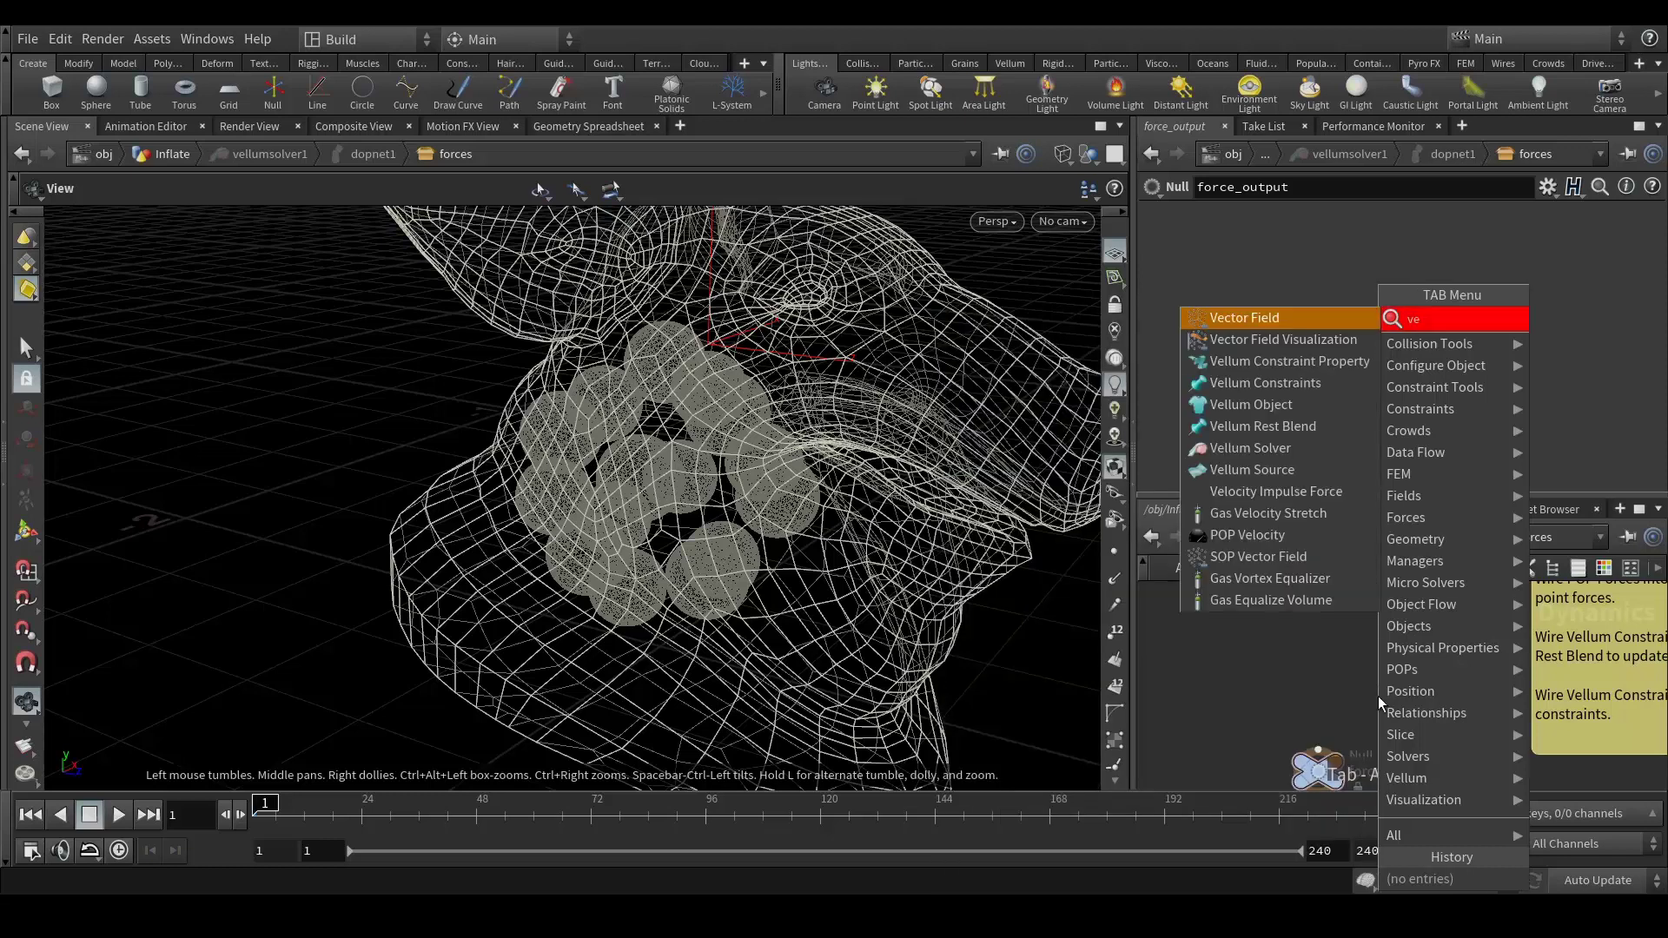
pyautogui.write('llumco')
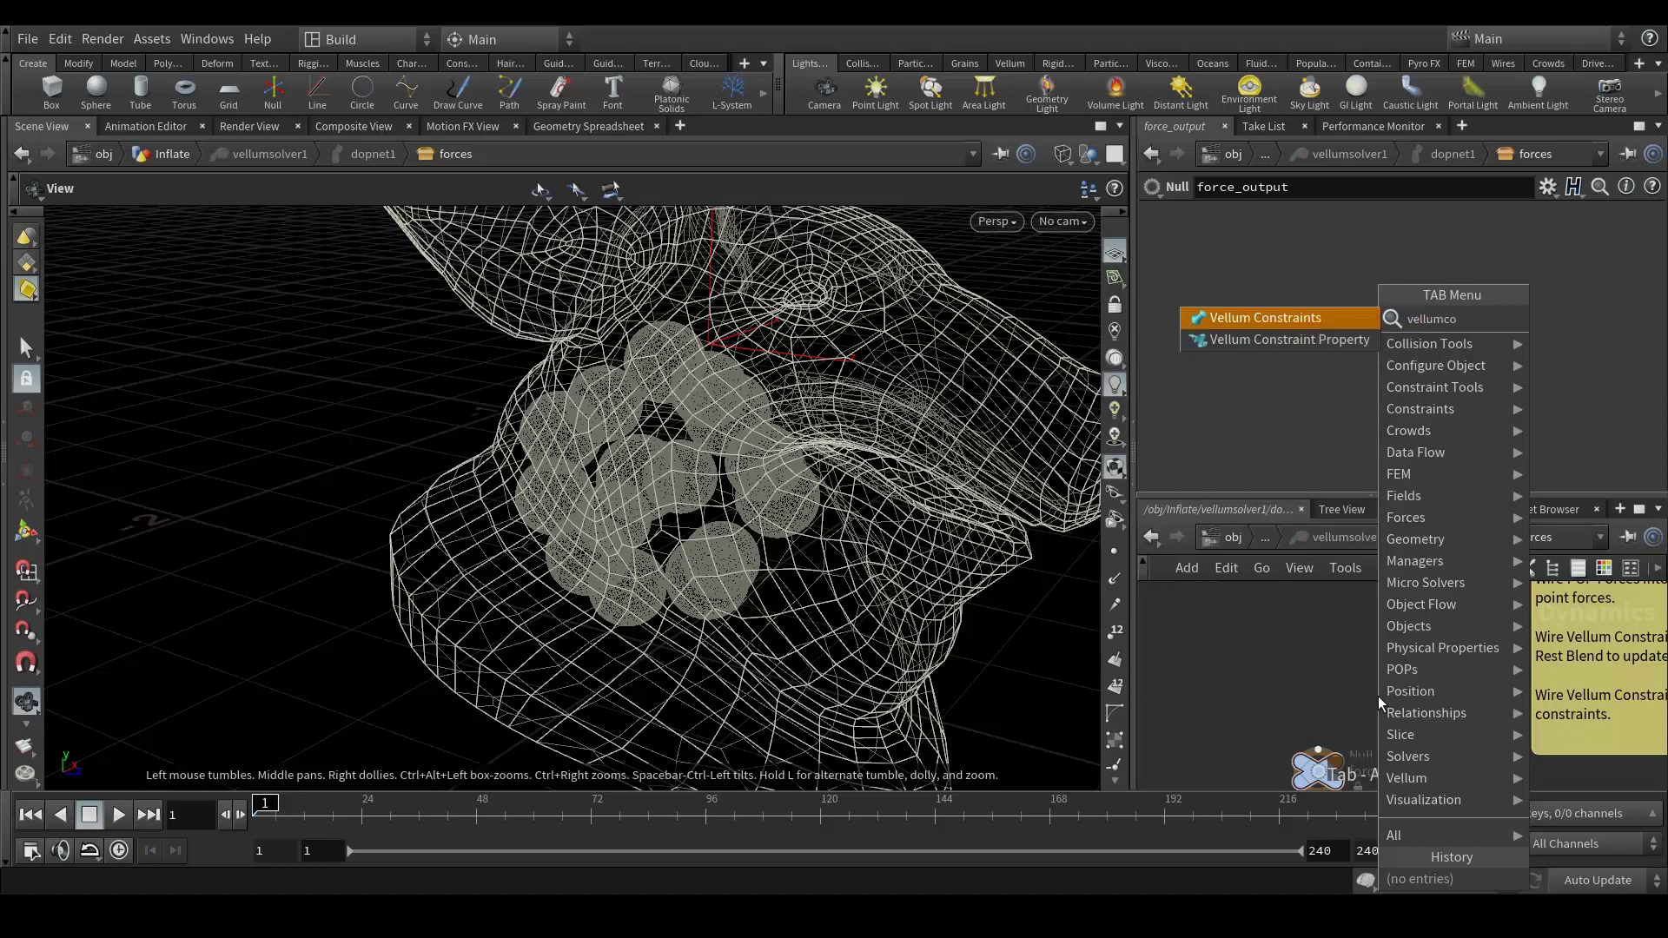
pyautogui.press('Down')
pyautogui.press('Return')
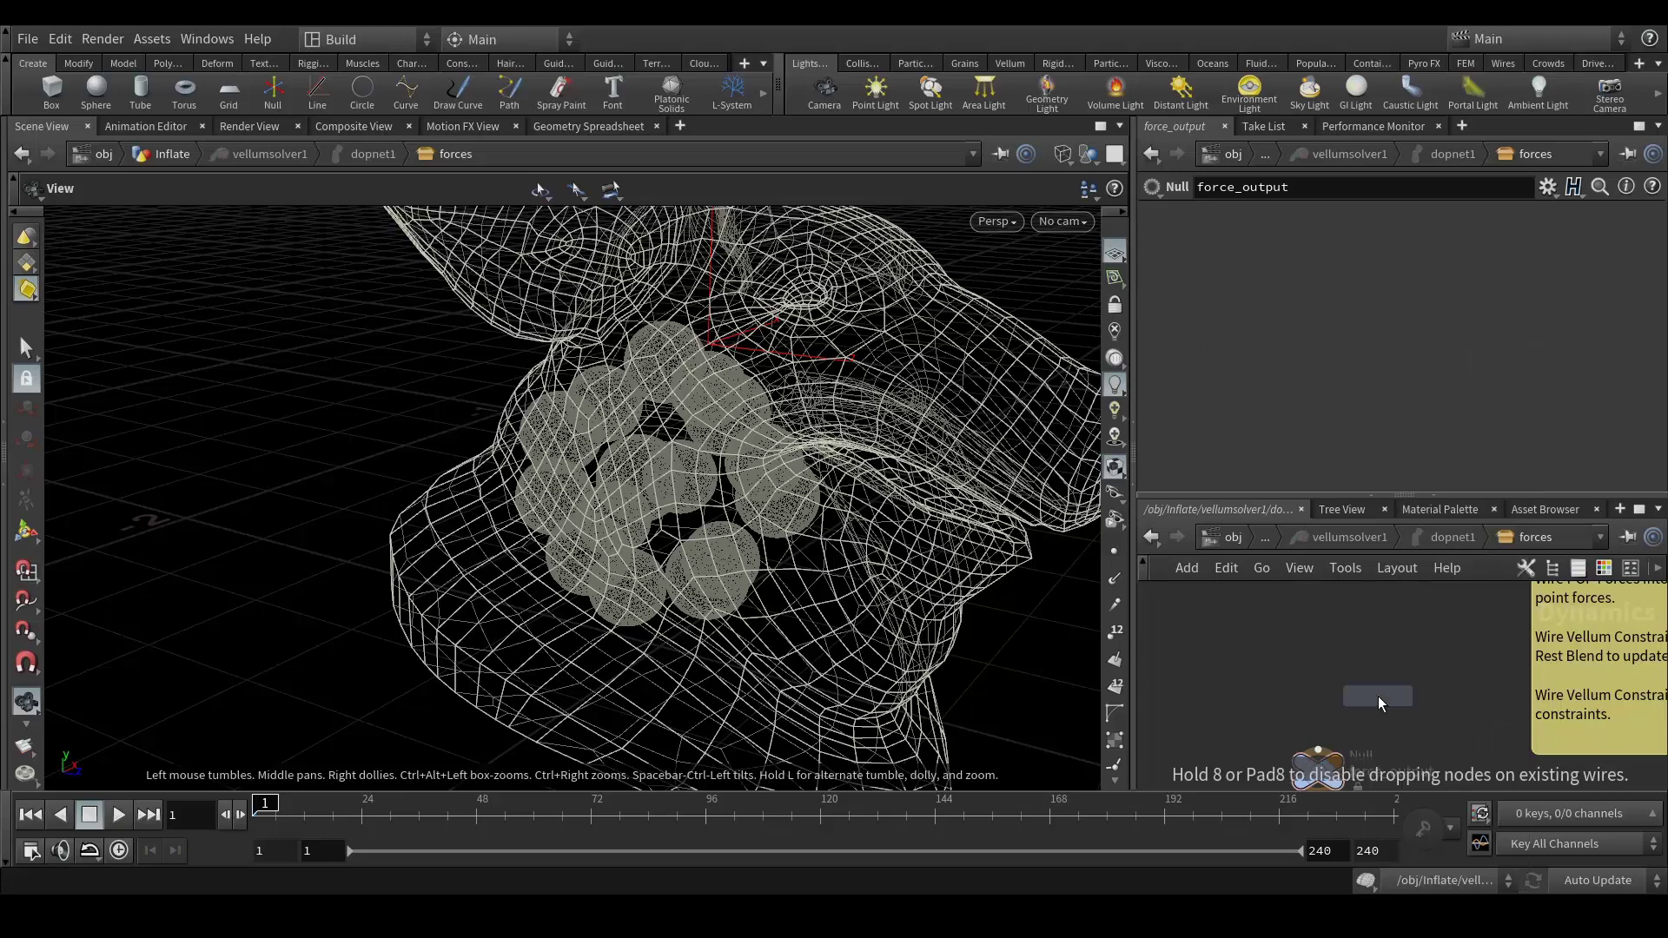
pyautogui.click(1378, 696)
pyautogui.click(1587, 853)
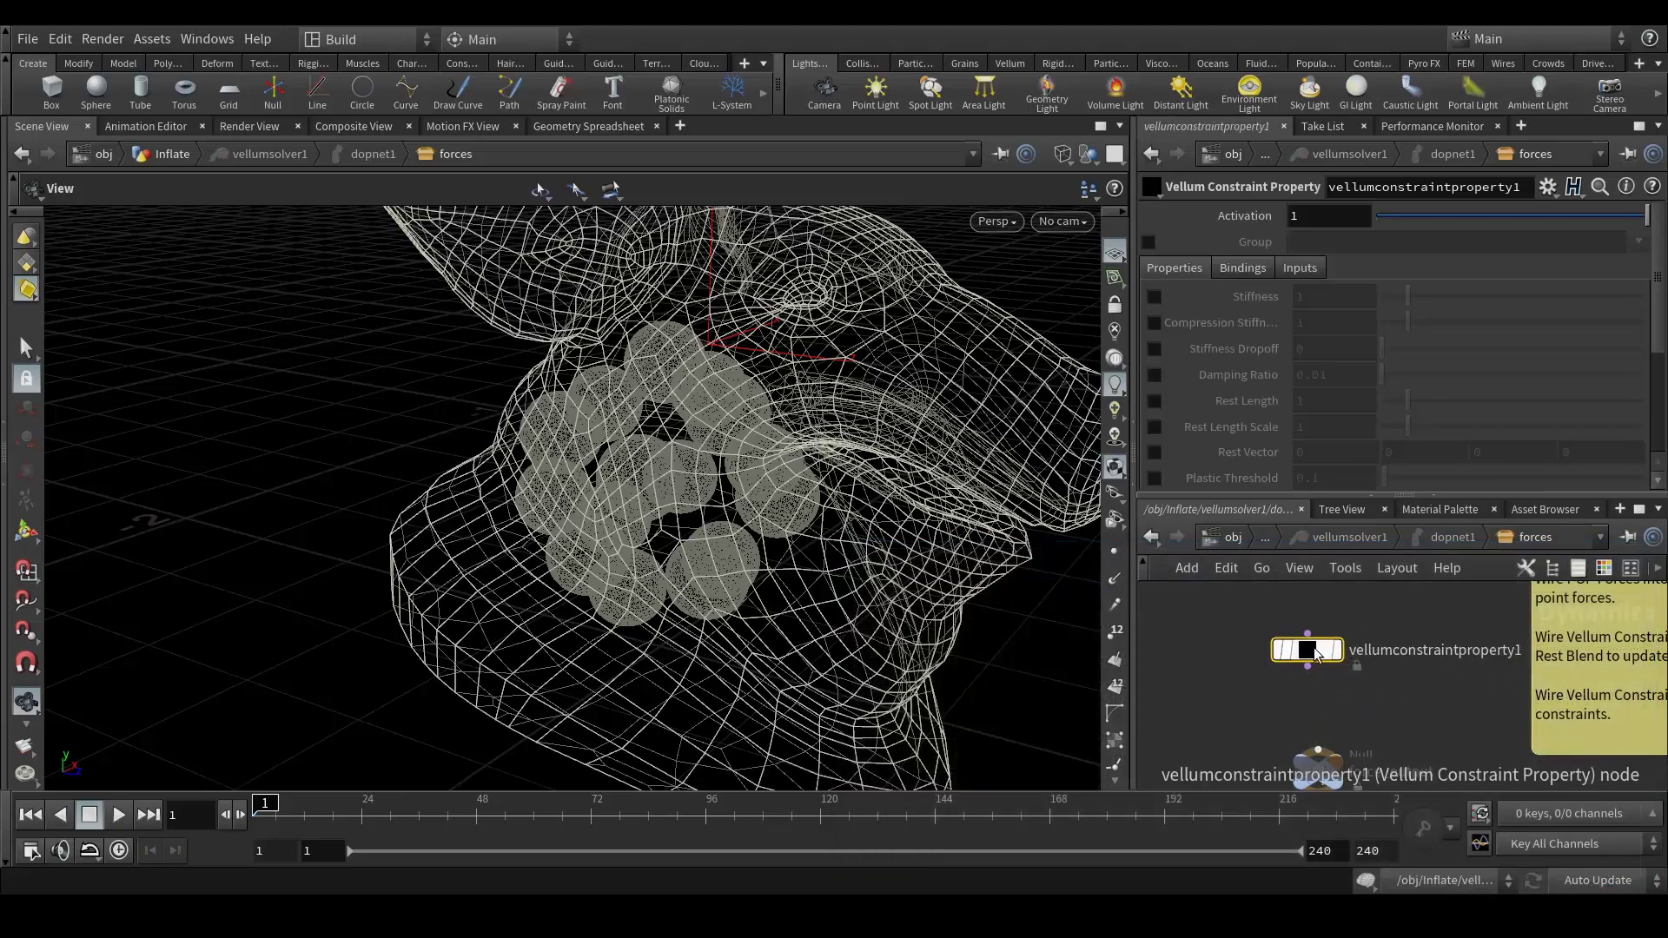
pyautogui.click(1323, 649)
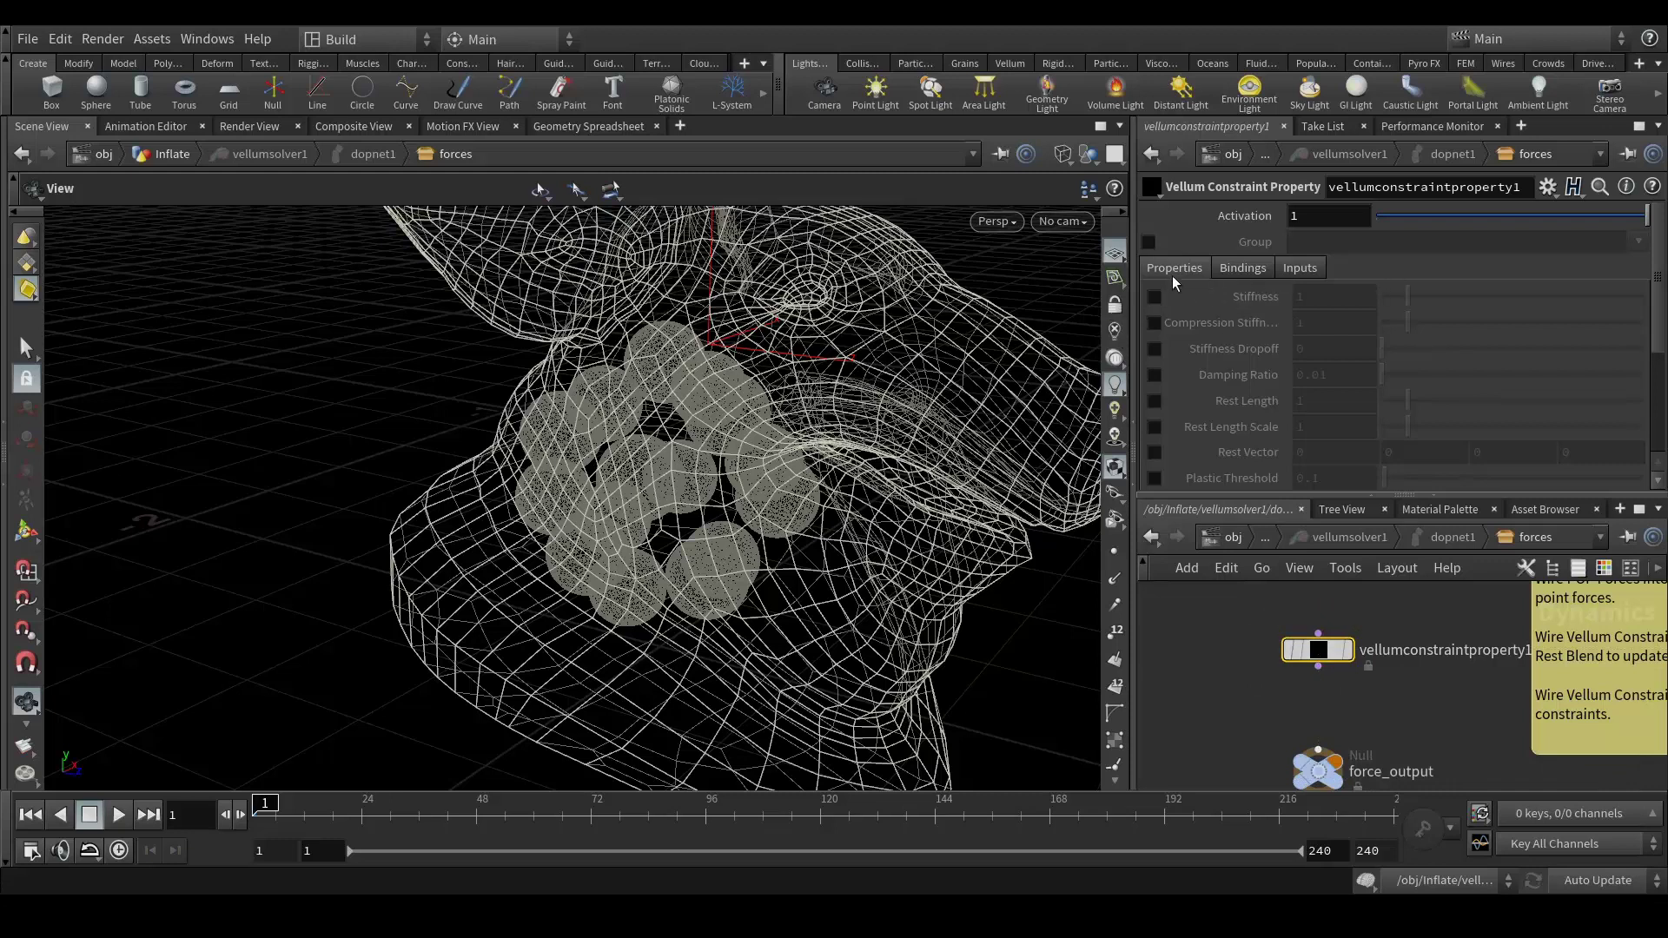
# Step: Wire vellumconstraintproperty1 into force_output and restrict it to the pstretch group
pyautogui.click(1149, 242)
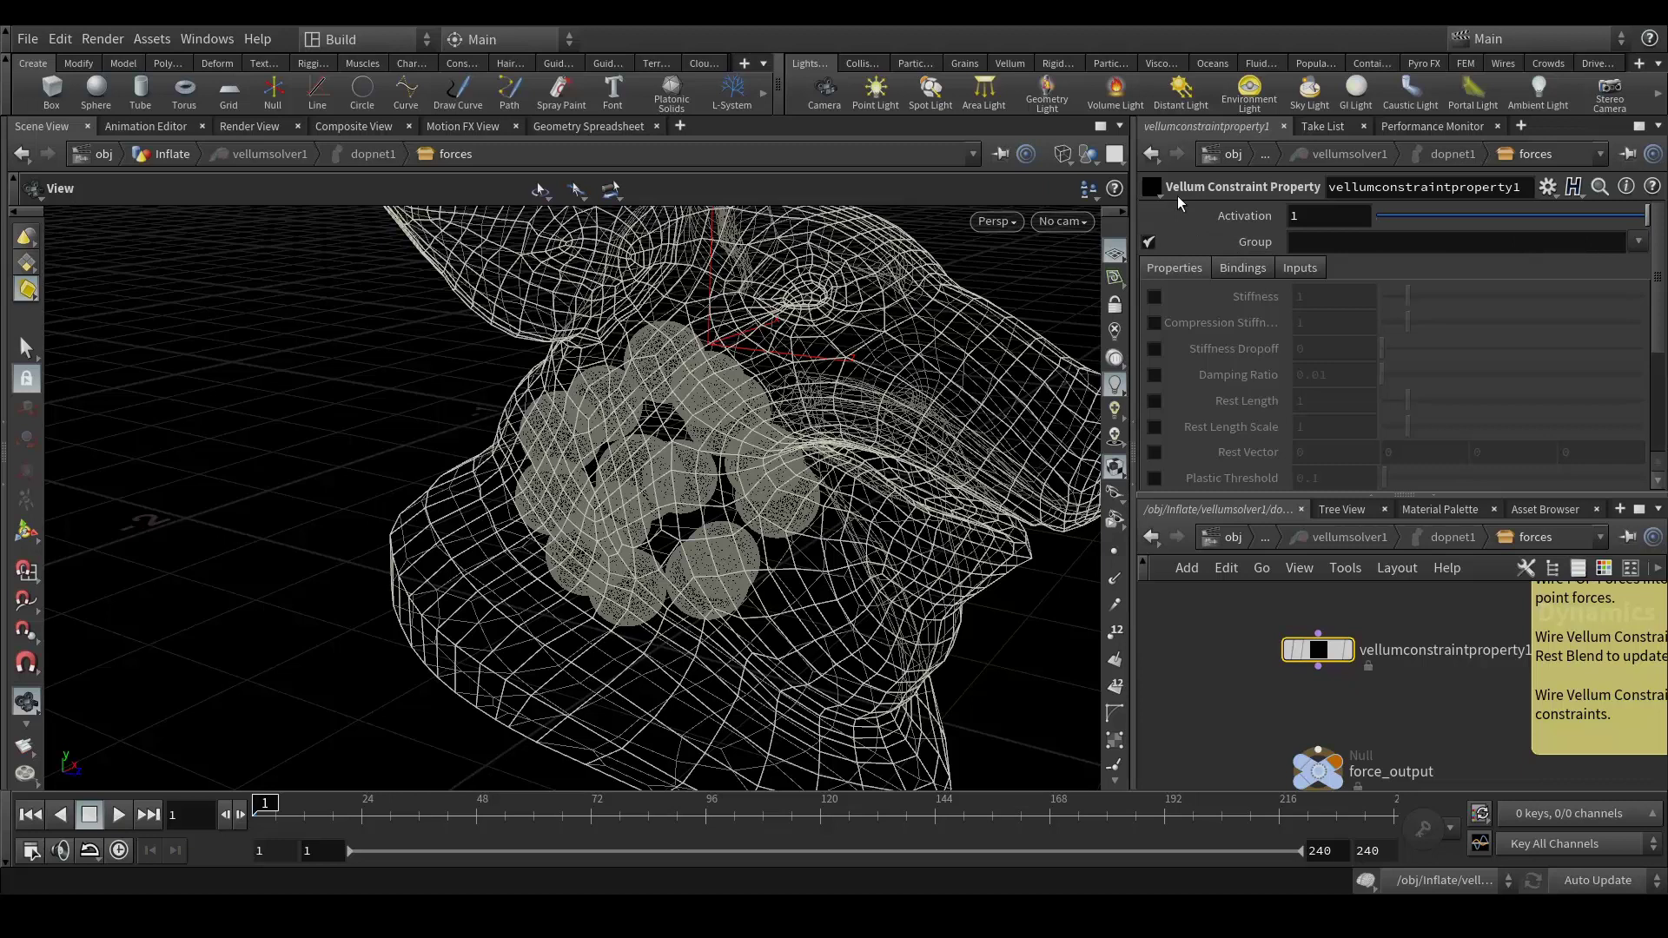
pyautogui.click(1638, 244)
pyautogui.moveTo(1318, 667); pyautogui.dragTo(1320, 748)
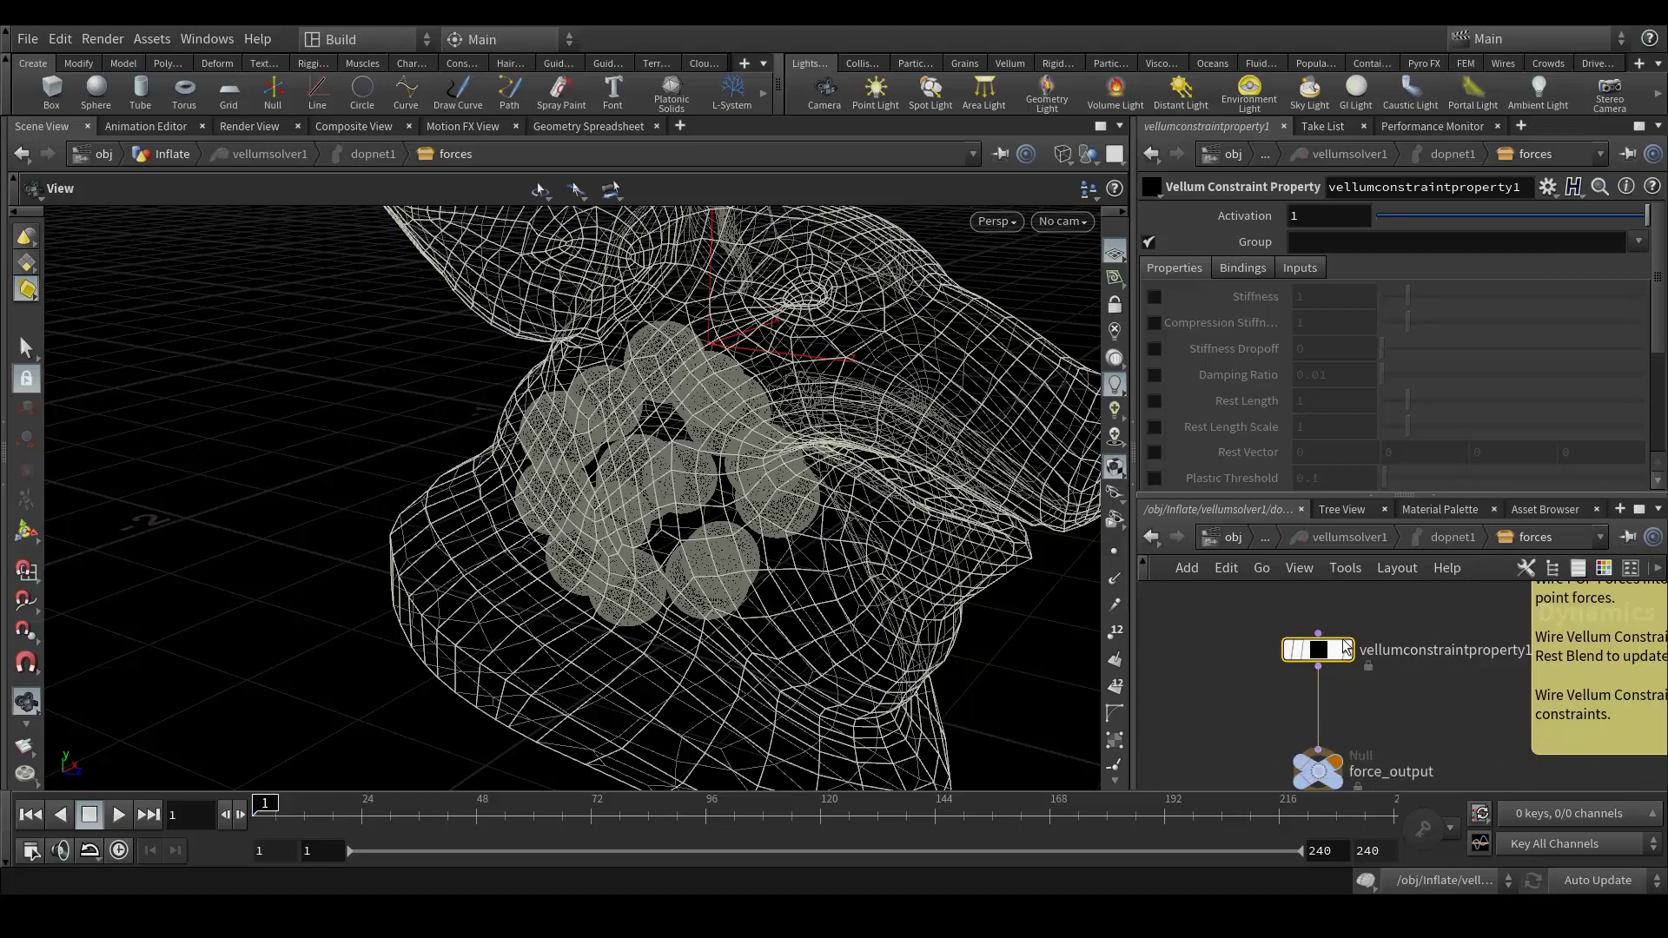
pyautogui.click(1638, 243)
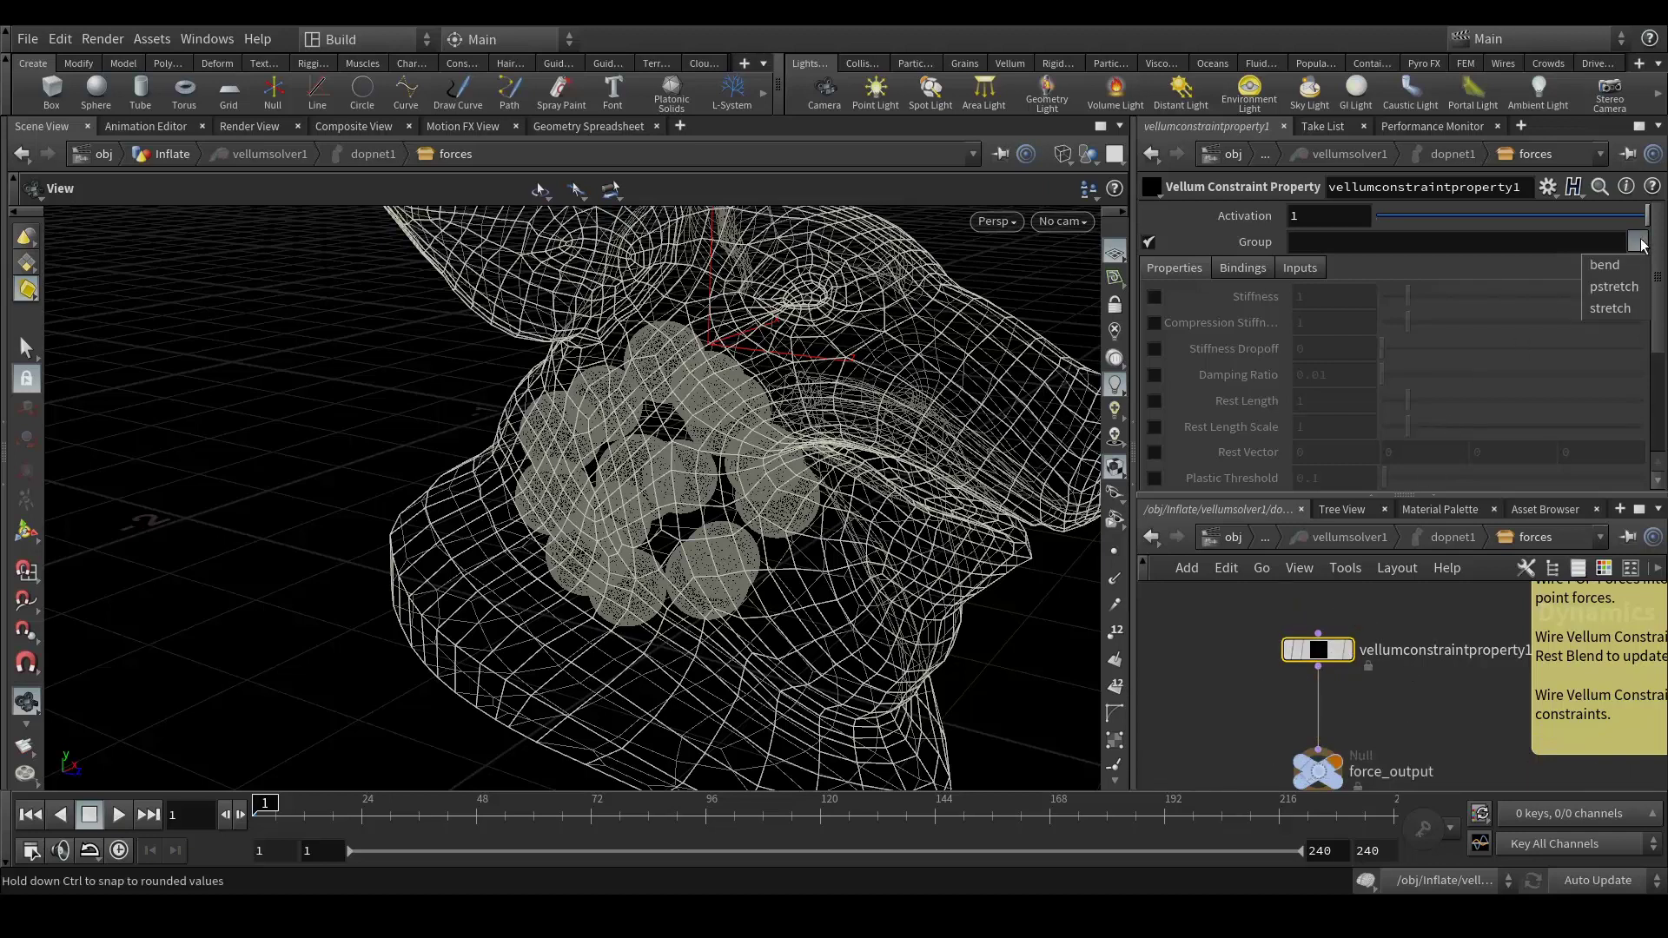
pyautogui.click(1614, 287)
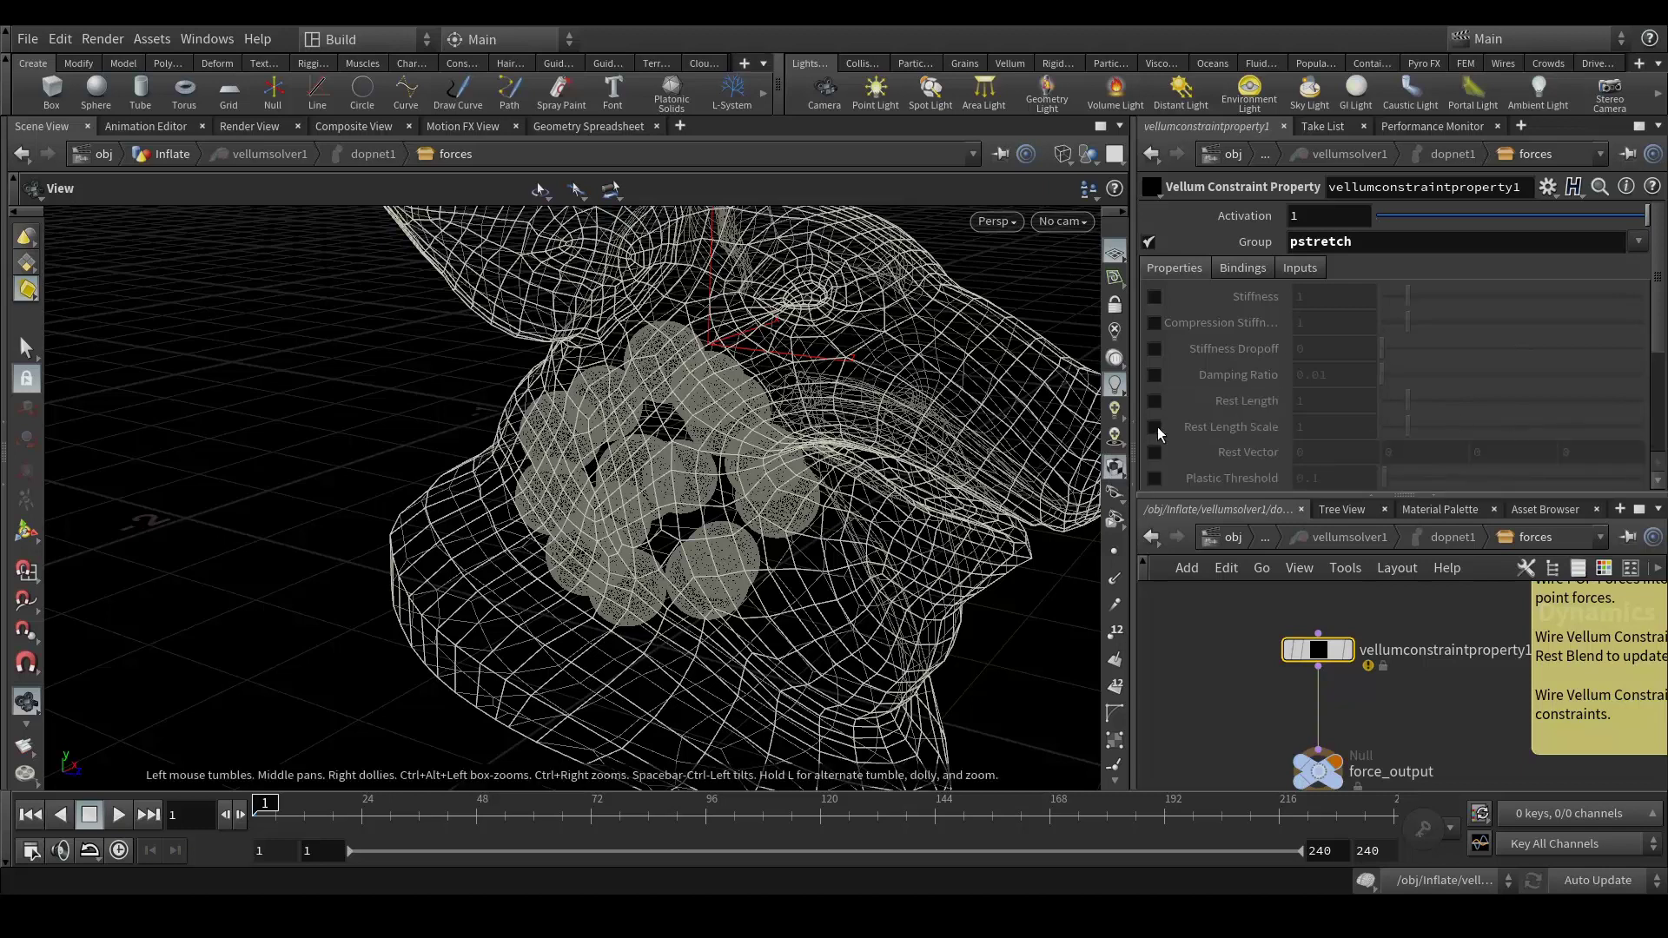
# Step: Enable Rest Length Scale on vellumconstraintproperty1, disable the dynamics simulation, and keyframe the scale at 1 on frame 1
pyautogui.click(1154, 426)
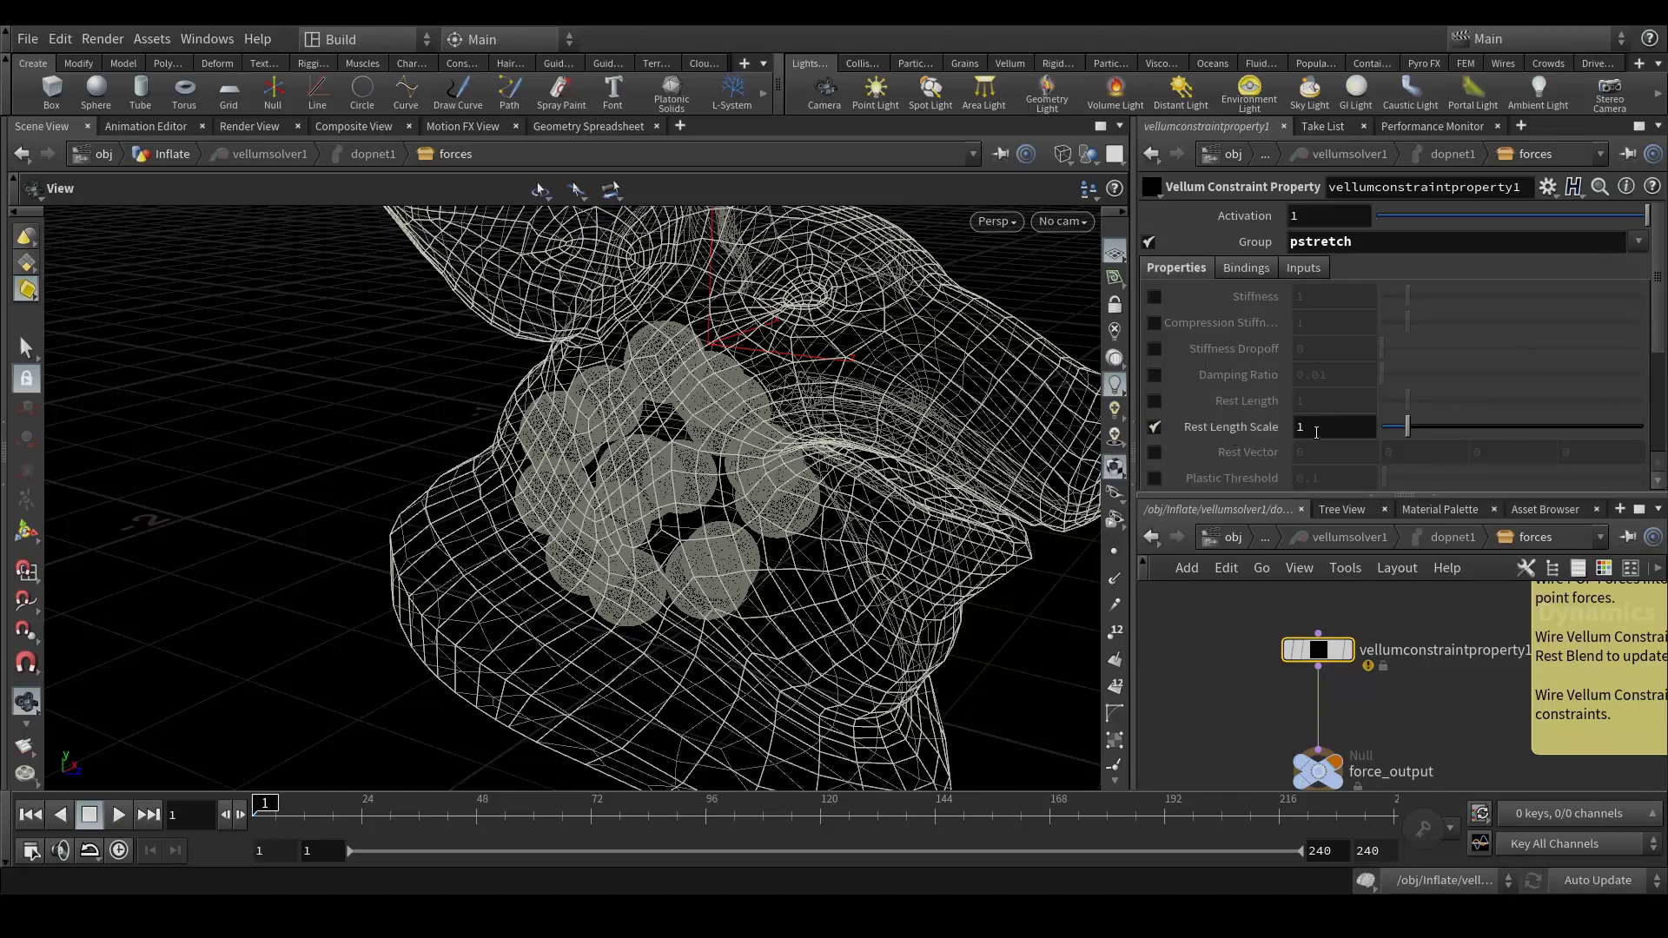
pyautogui.click(1367, 883)
pyautogui.click(1364, 883)
pyautogui.moveTo(1414, 626); pyautogui.dragTo(1416, 587, button='middle')
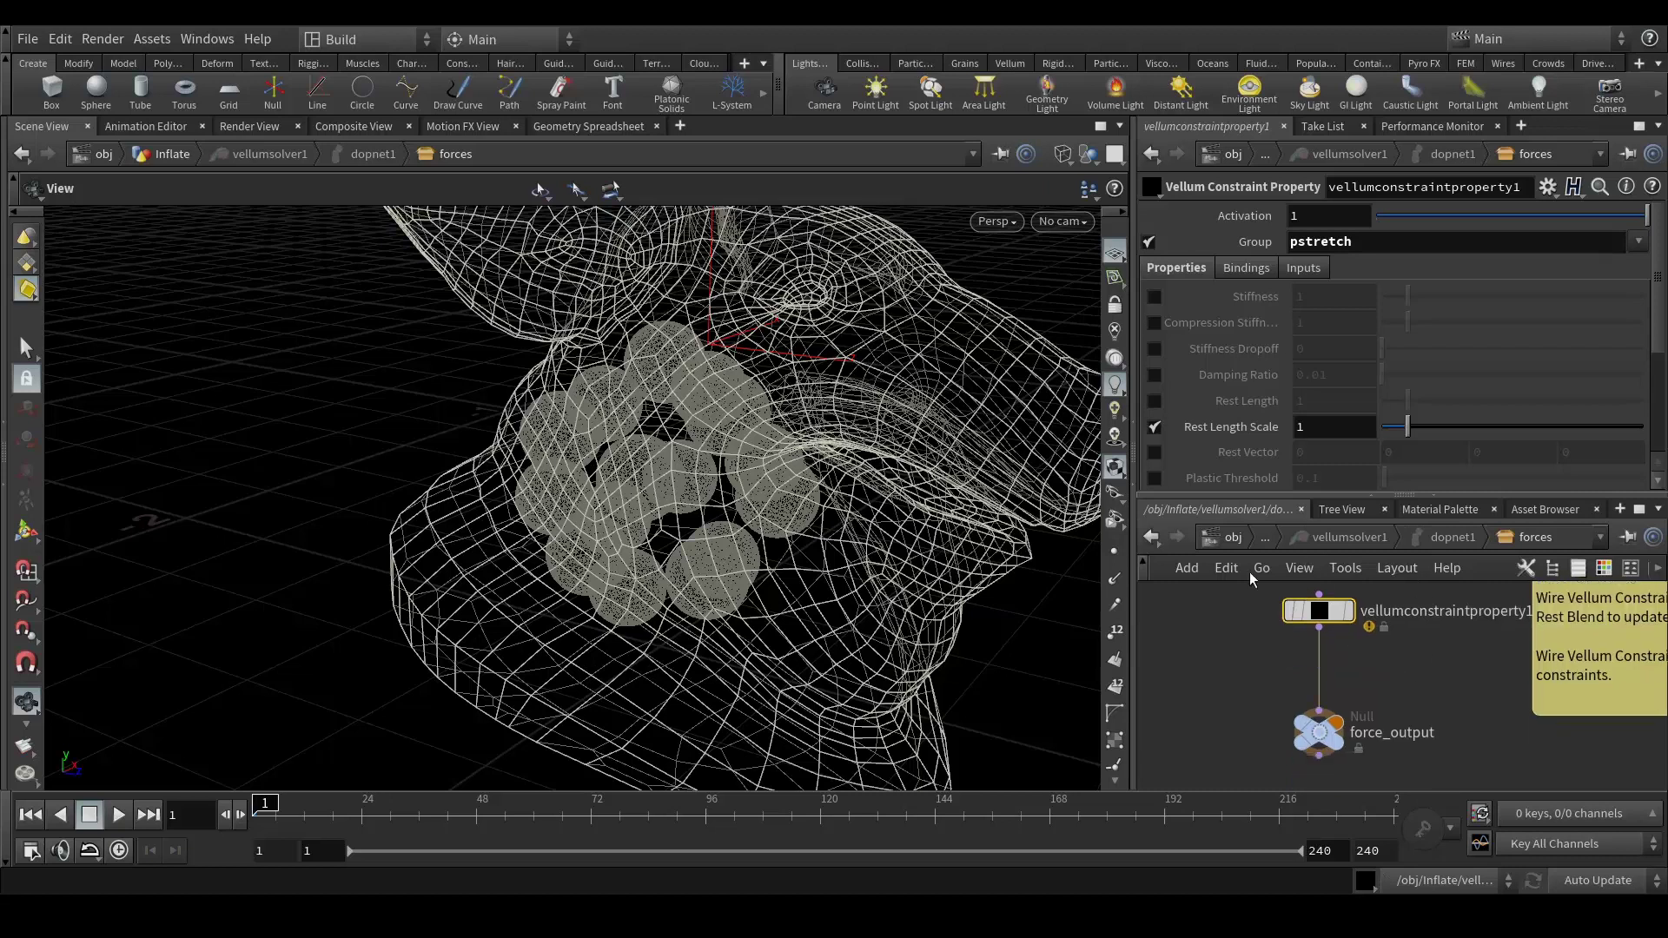
pyautogui.rightClick(1318, 428)
pyautogui.moveTo(1367, 487)
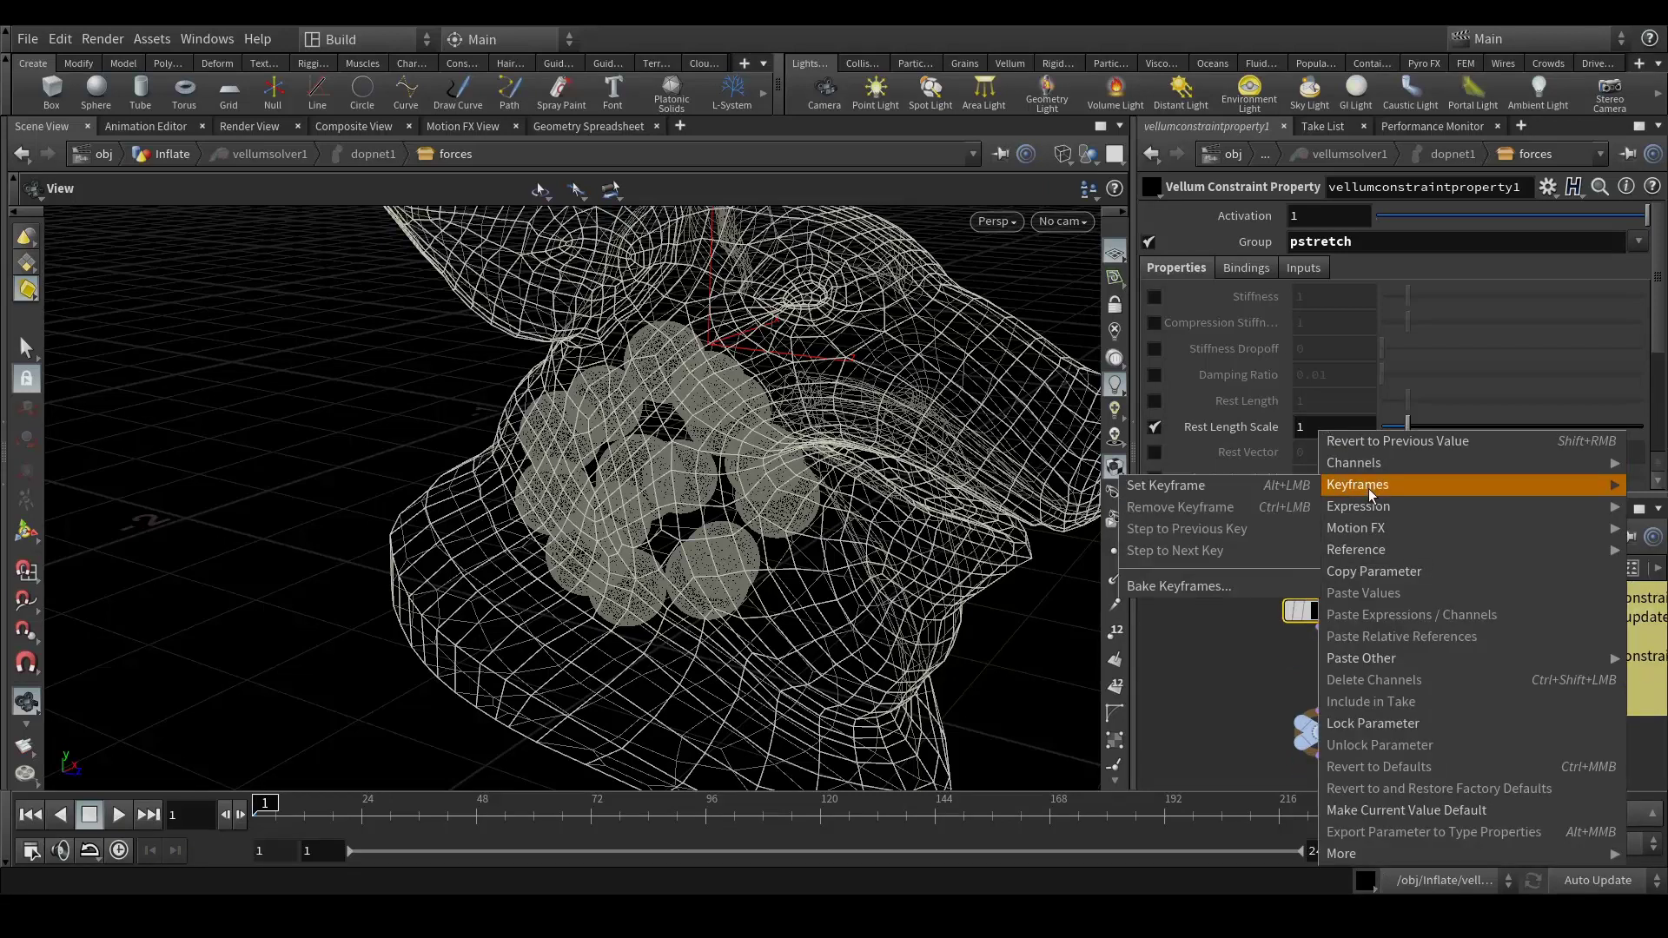
pyautogui.click(1236, 484)
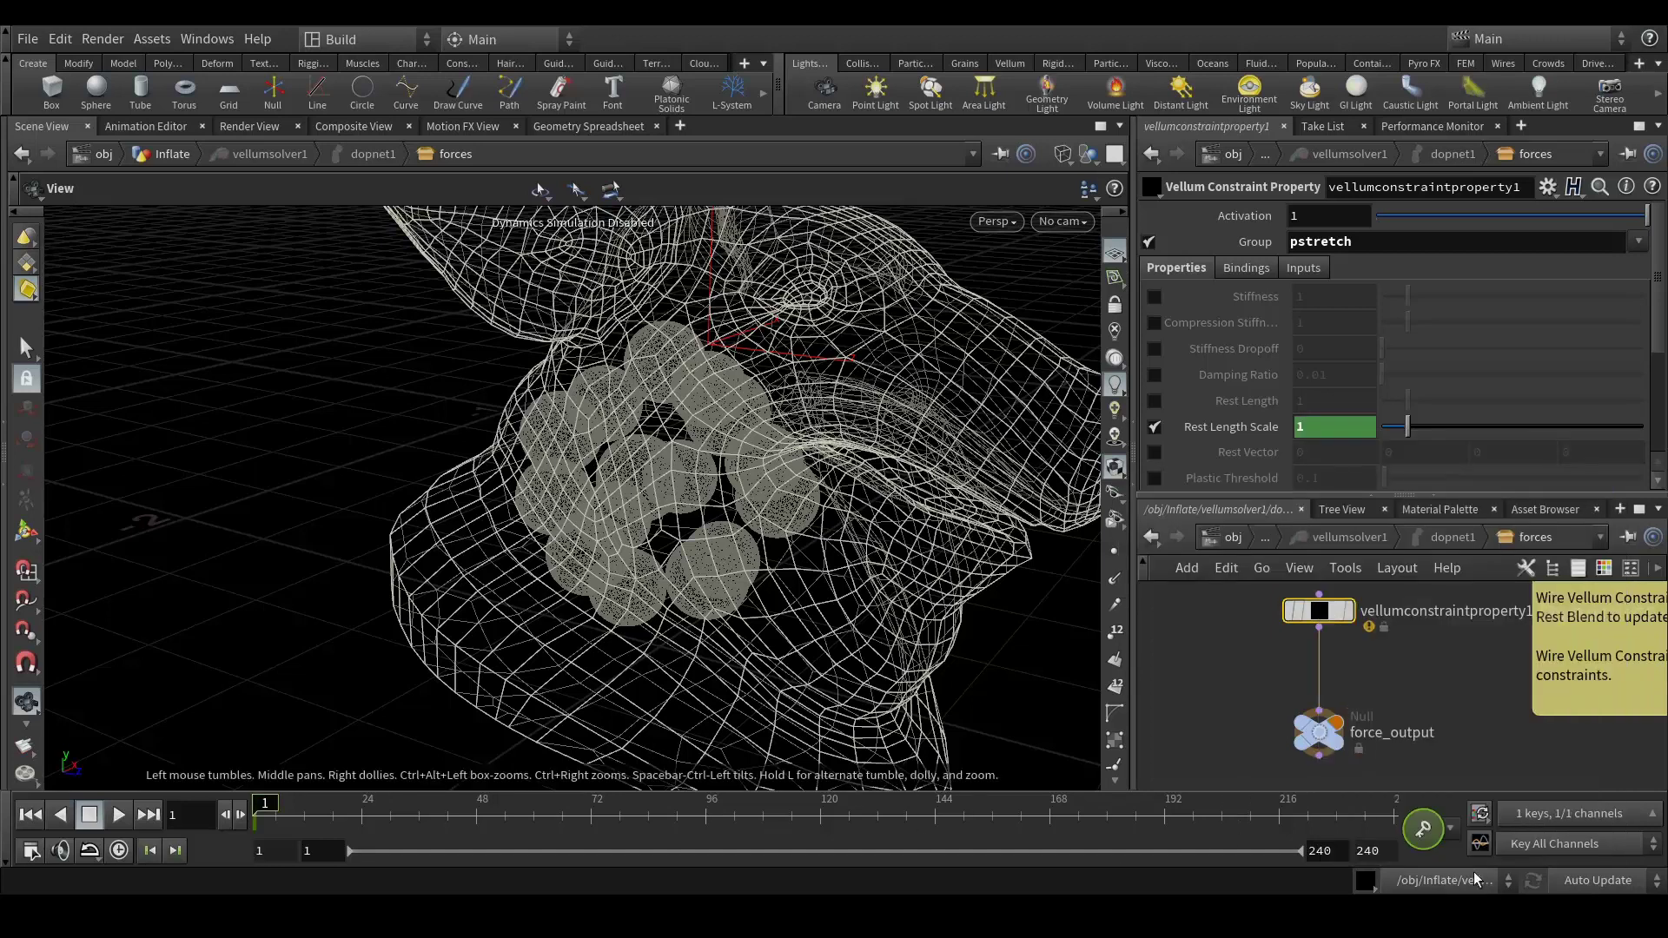
# Step: Set the end of both the global and playback frame ranges to 100
pyautogui.write('100')
pyautogui.press('Return')
pyautogui.click(1347, 852)
pyautogui.write('100')
pyautogui.press('Return')
# Step: Keyframe Rest Length Scale at 85 on frame 80
pyautogui.click(1161, 818)
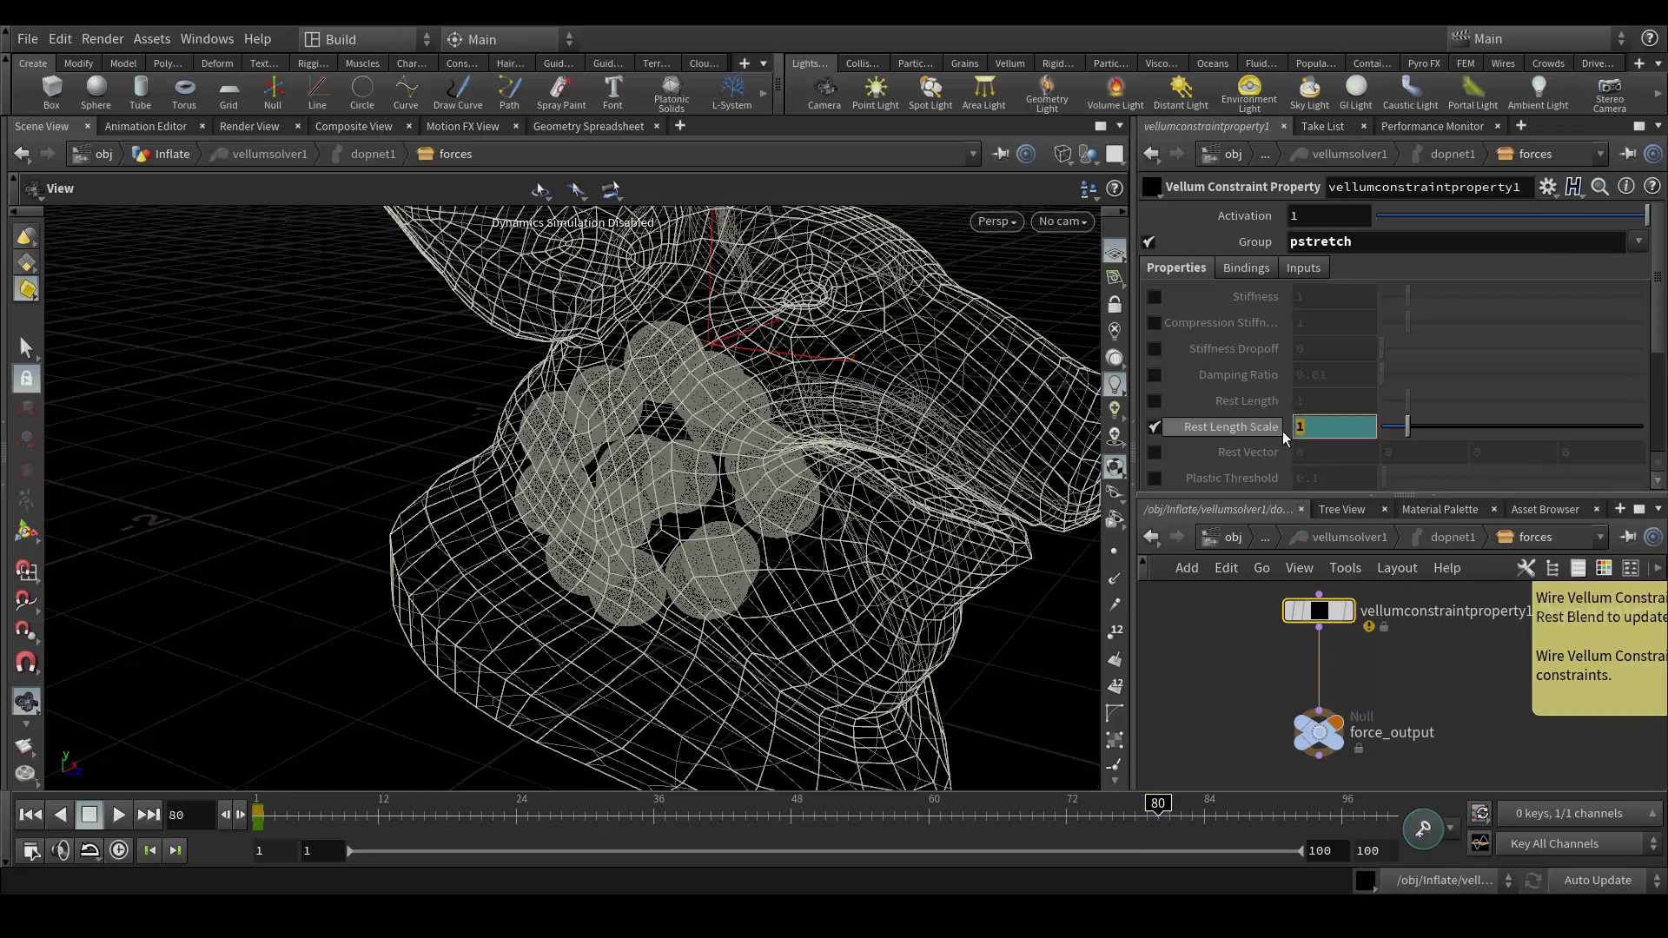
pyautogui.write('0')
pyautogui.press('Return')
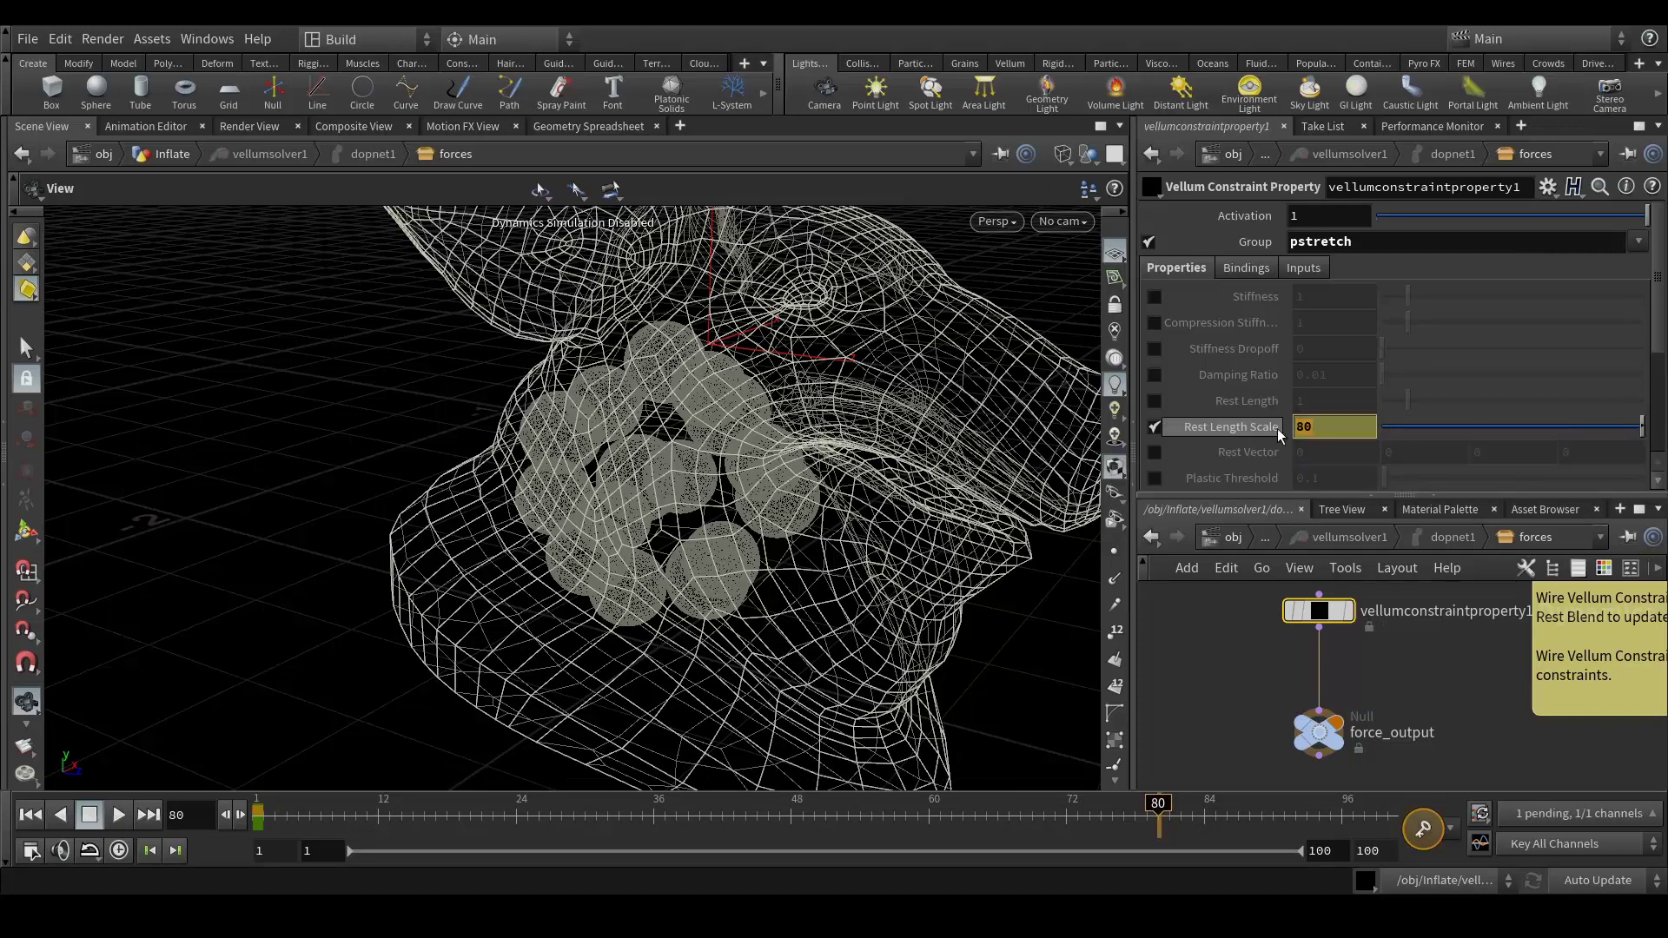
pyautogui.rightClick(1323, 424)
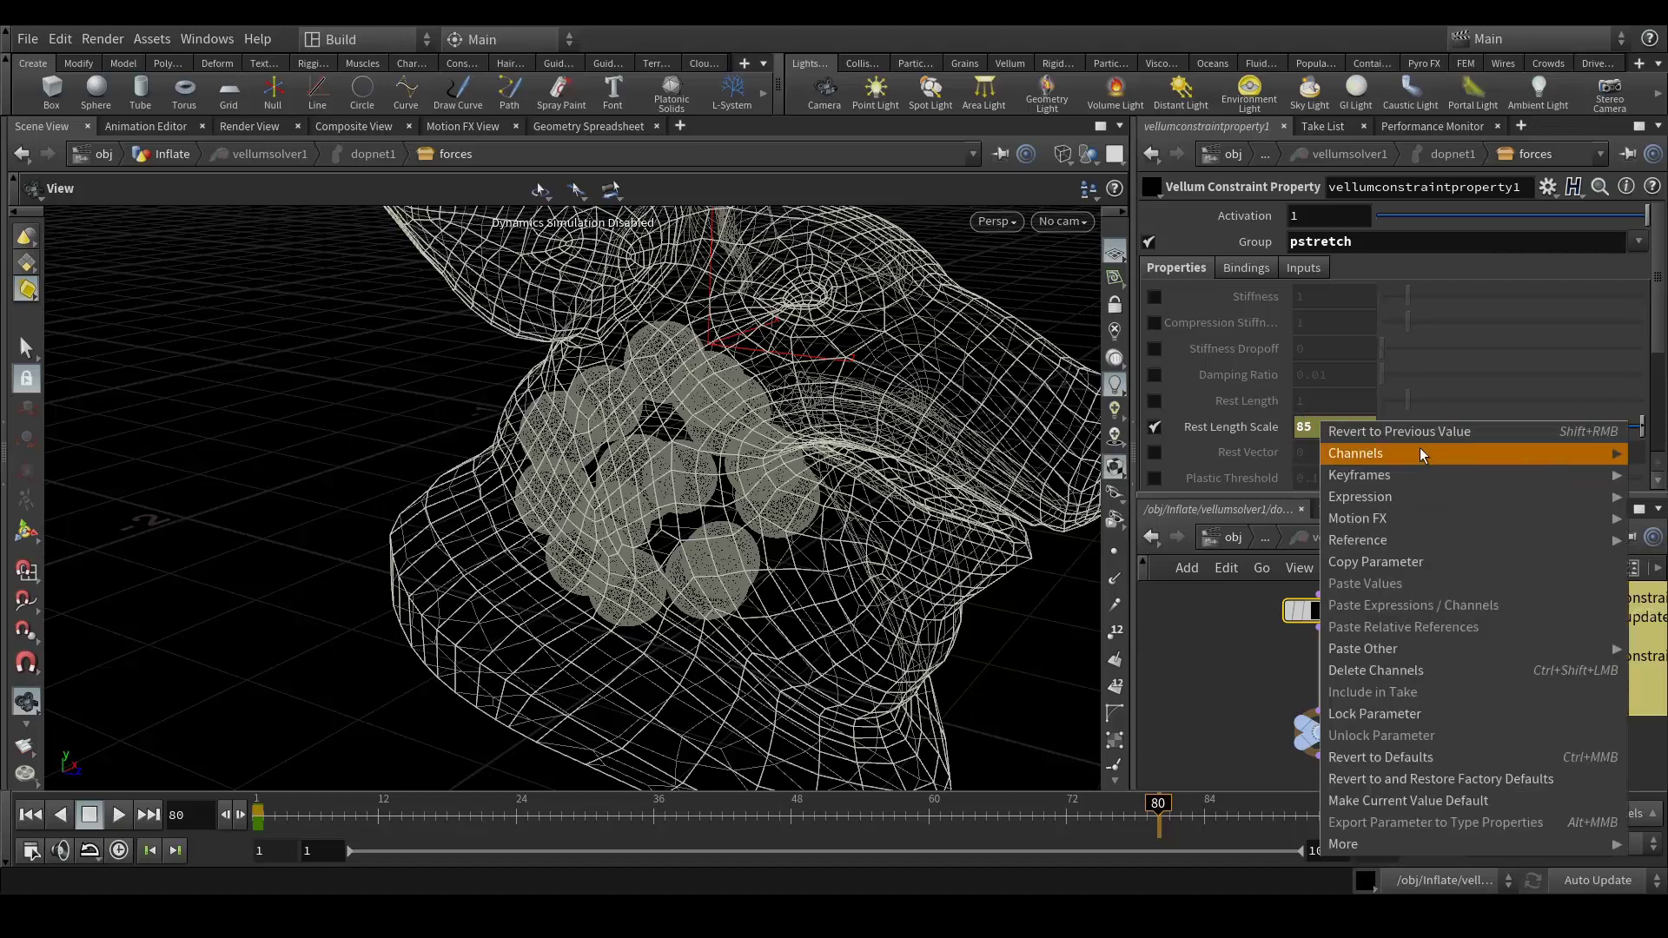
pyautogui.moveTo(1410, 472)
pyautogui.click(1310, 476)
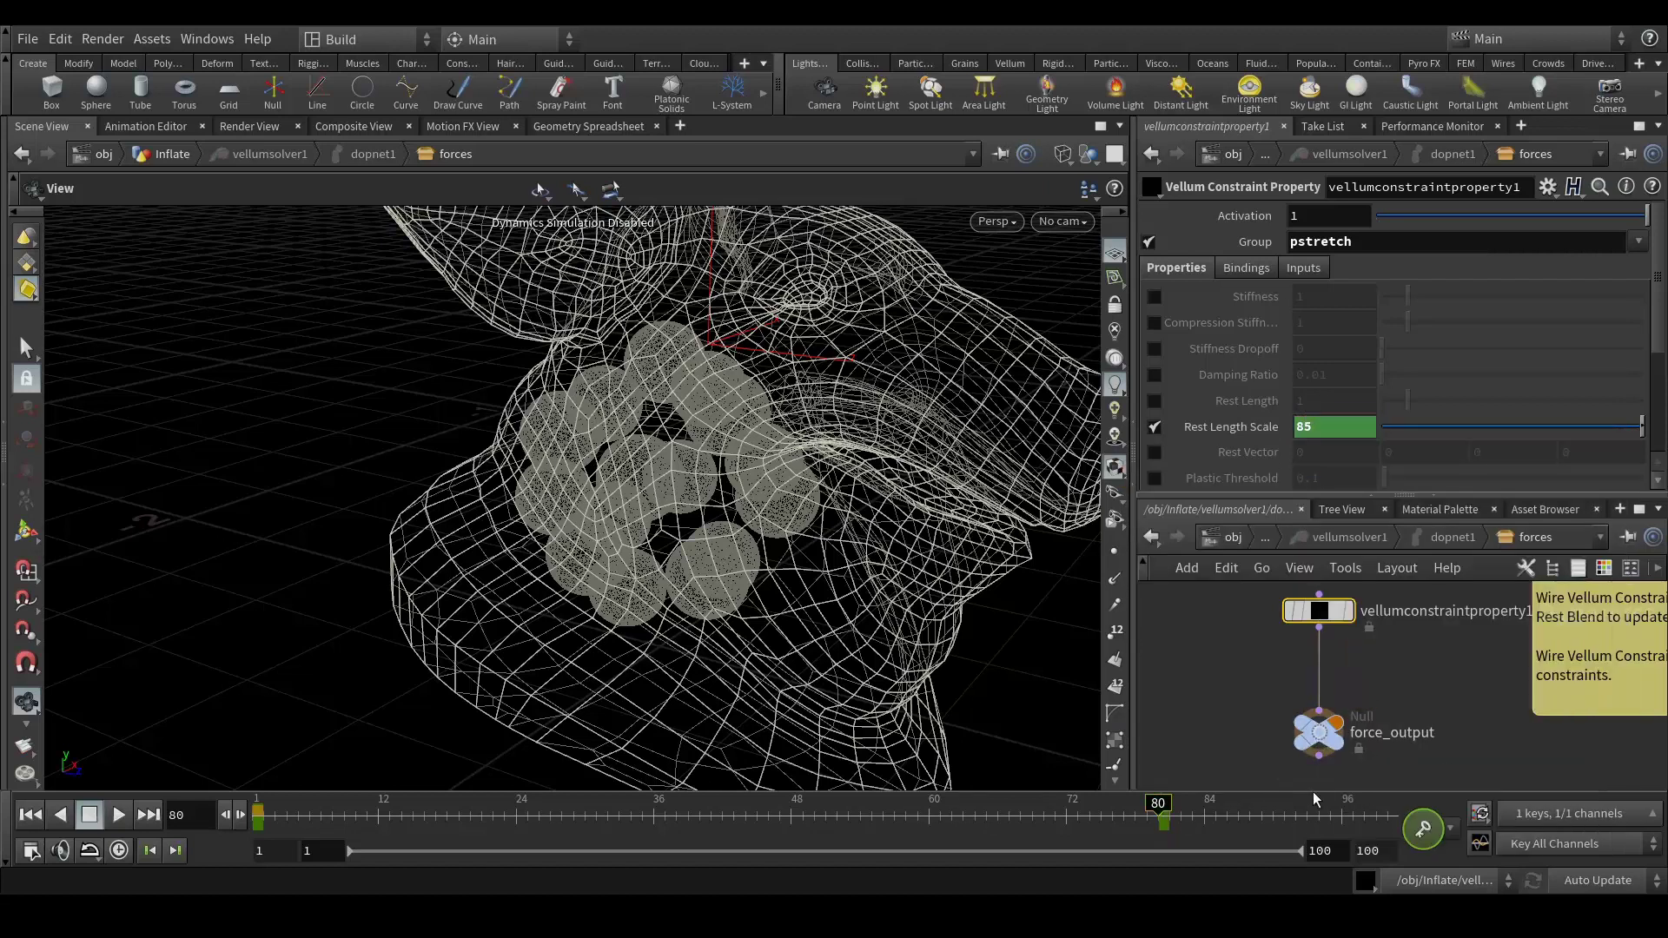
# Step: Return to frame 1, go back into the Inflate geometry network and set the display flag on vellumsolver1
pyautogui.click(30, 814)
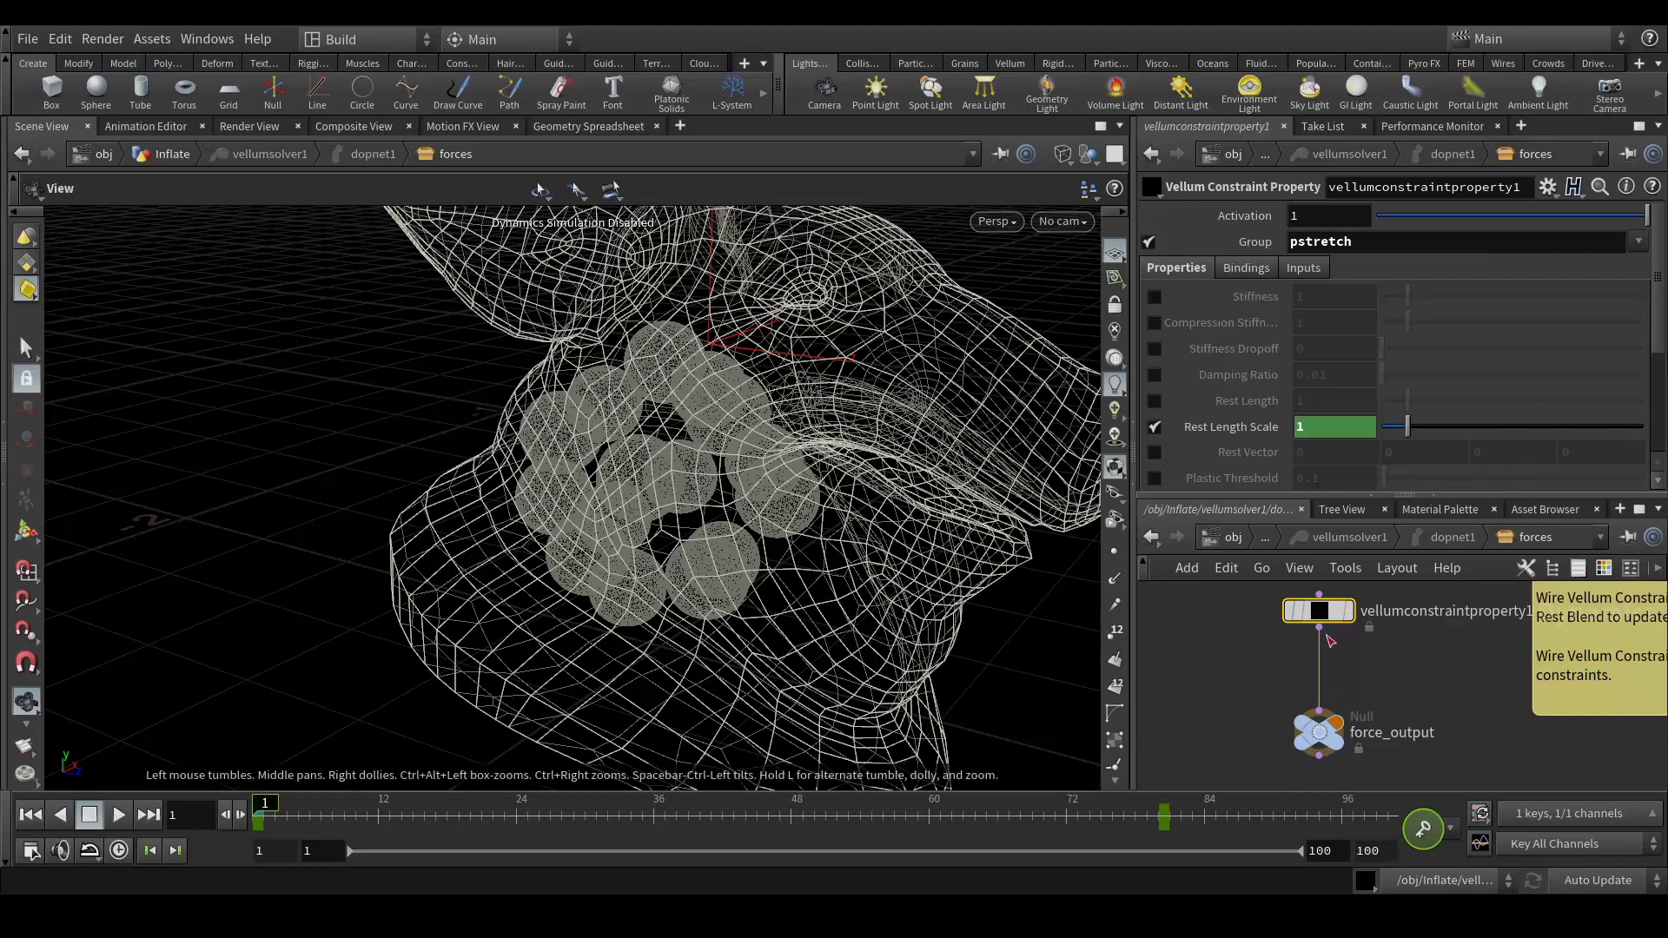
pyautogui.click(1235, 535)
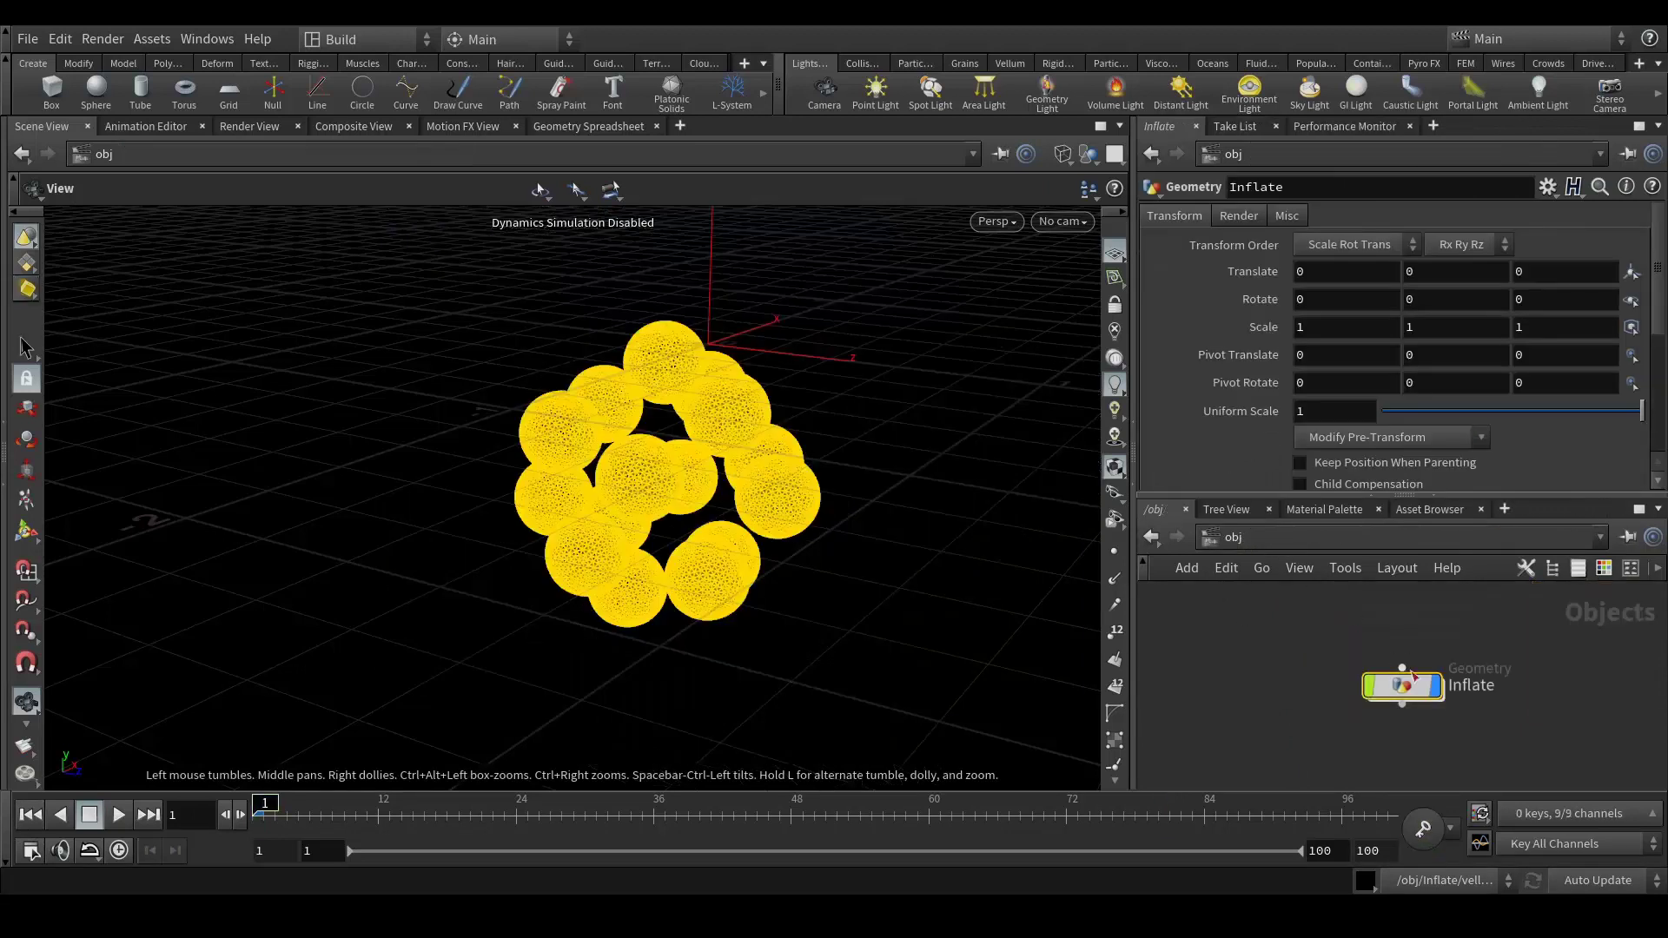
pyautogui.doubleClick(1408, 690)
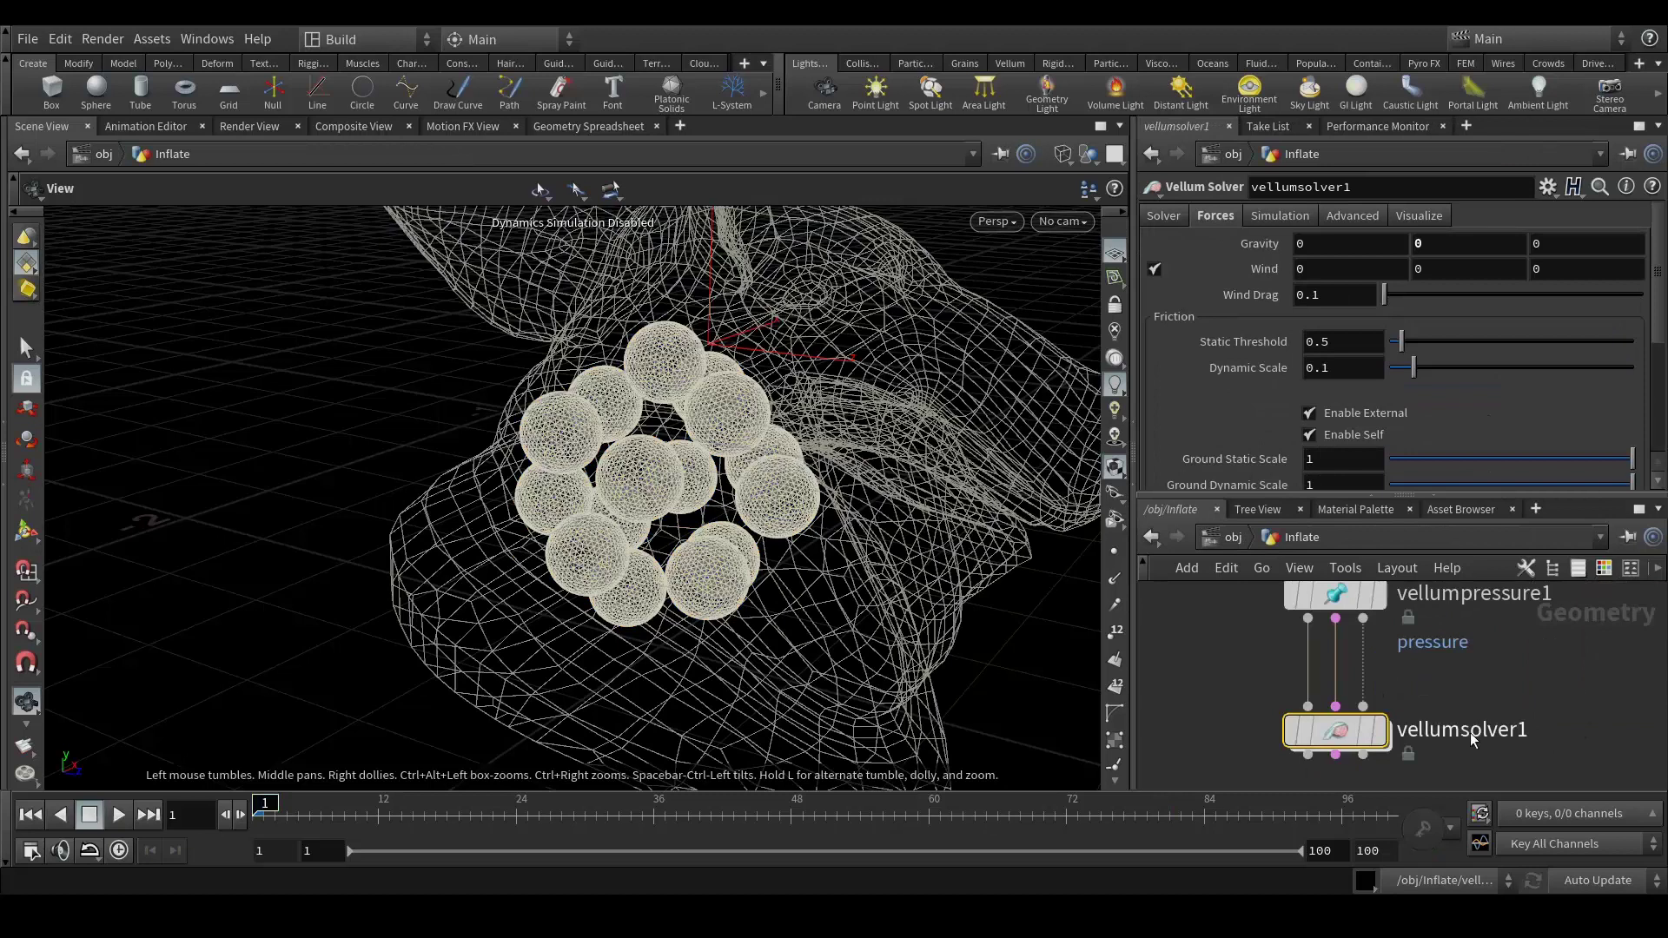
pyautogui.click(1382, 737)
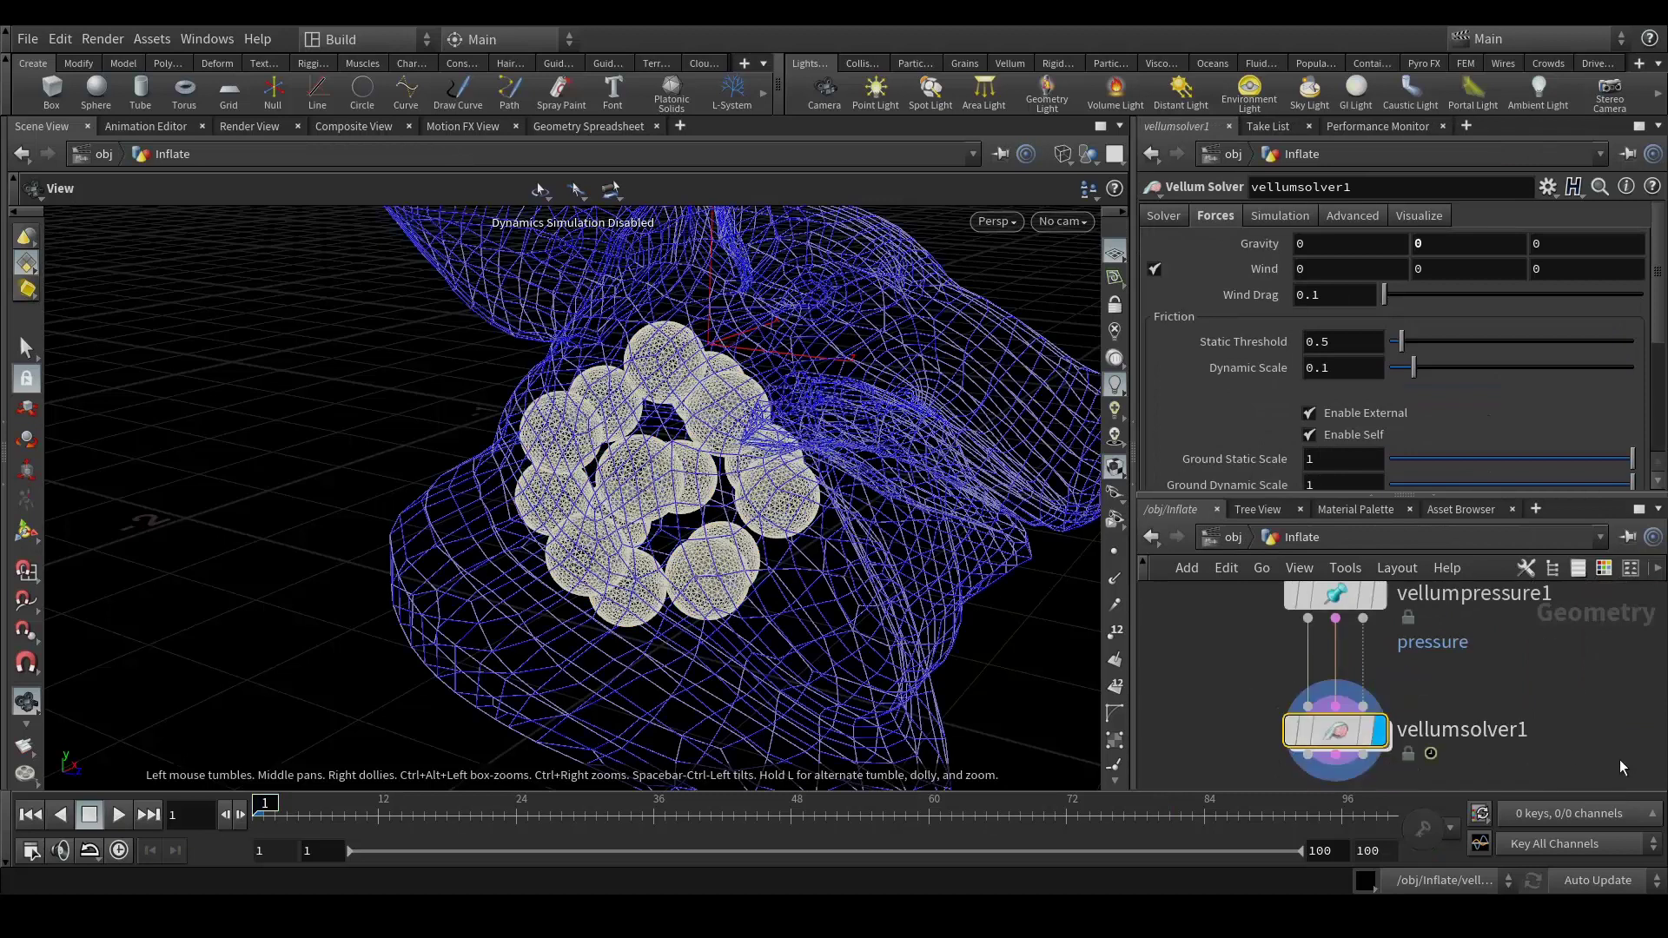
# Step: Save the scene file after checking the spheres inside the pig head from another angle
pyautogui.scroll(-5, 1560, 695)
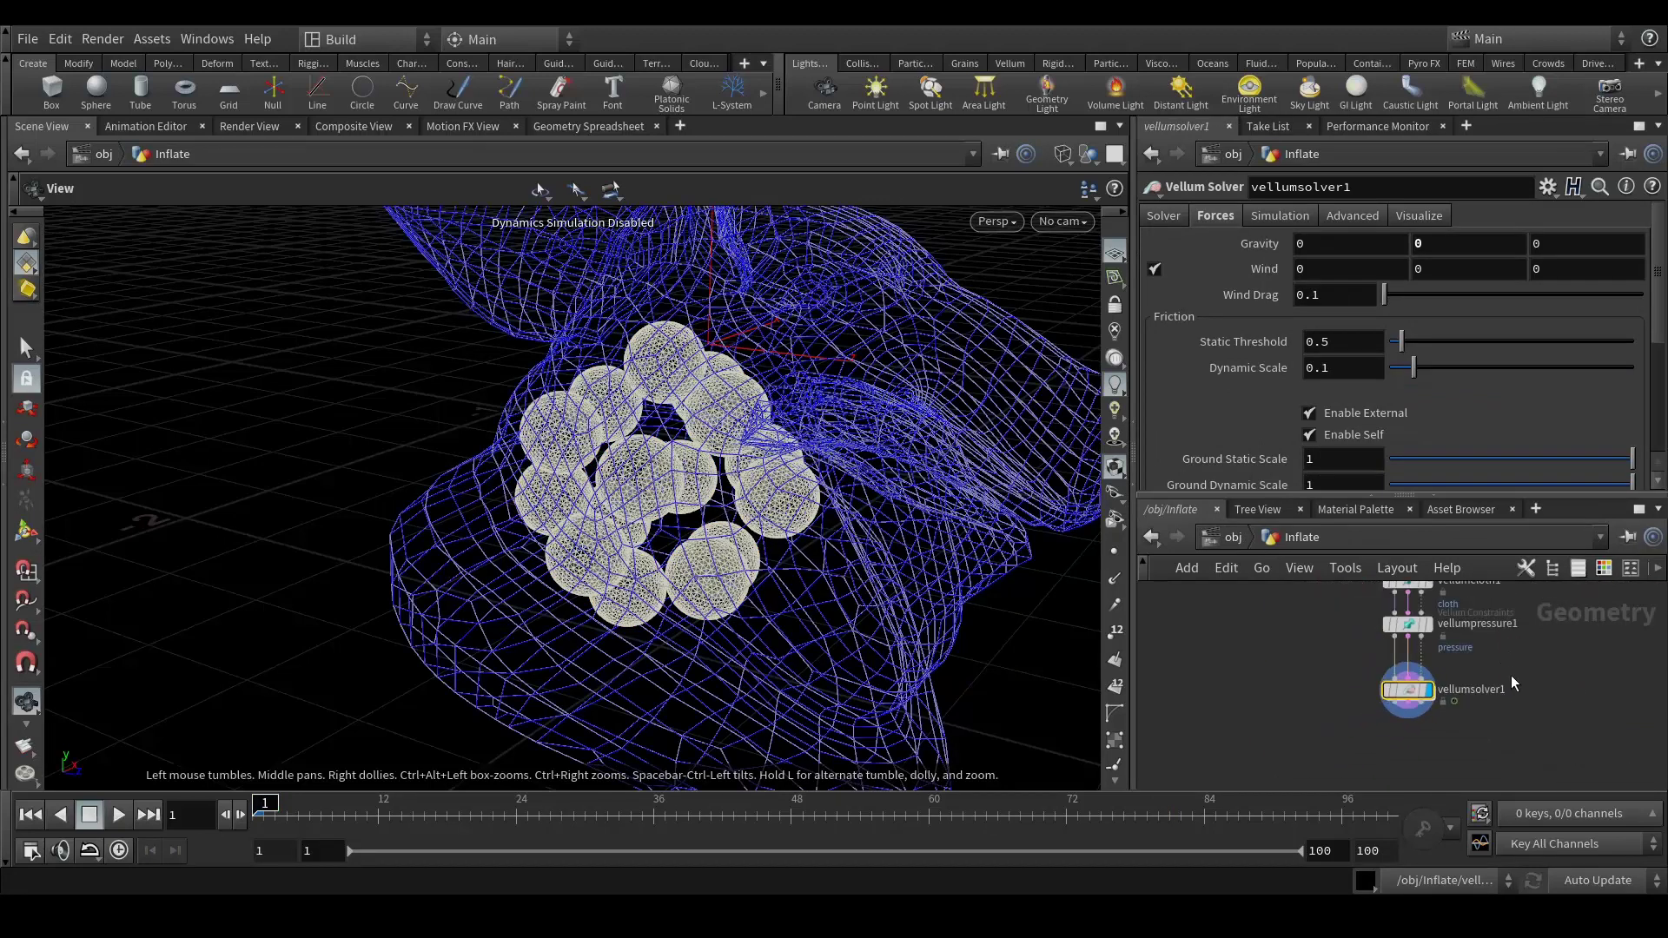
pyautogui.moveTo(917, 491); pyautogui.dragTo(766, 564)
pyautogui.moveTo(1617, 710); pyautogui.dragTo(1556, 734, button='middle')
pyautogui.hotkey('ctrl', 's')
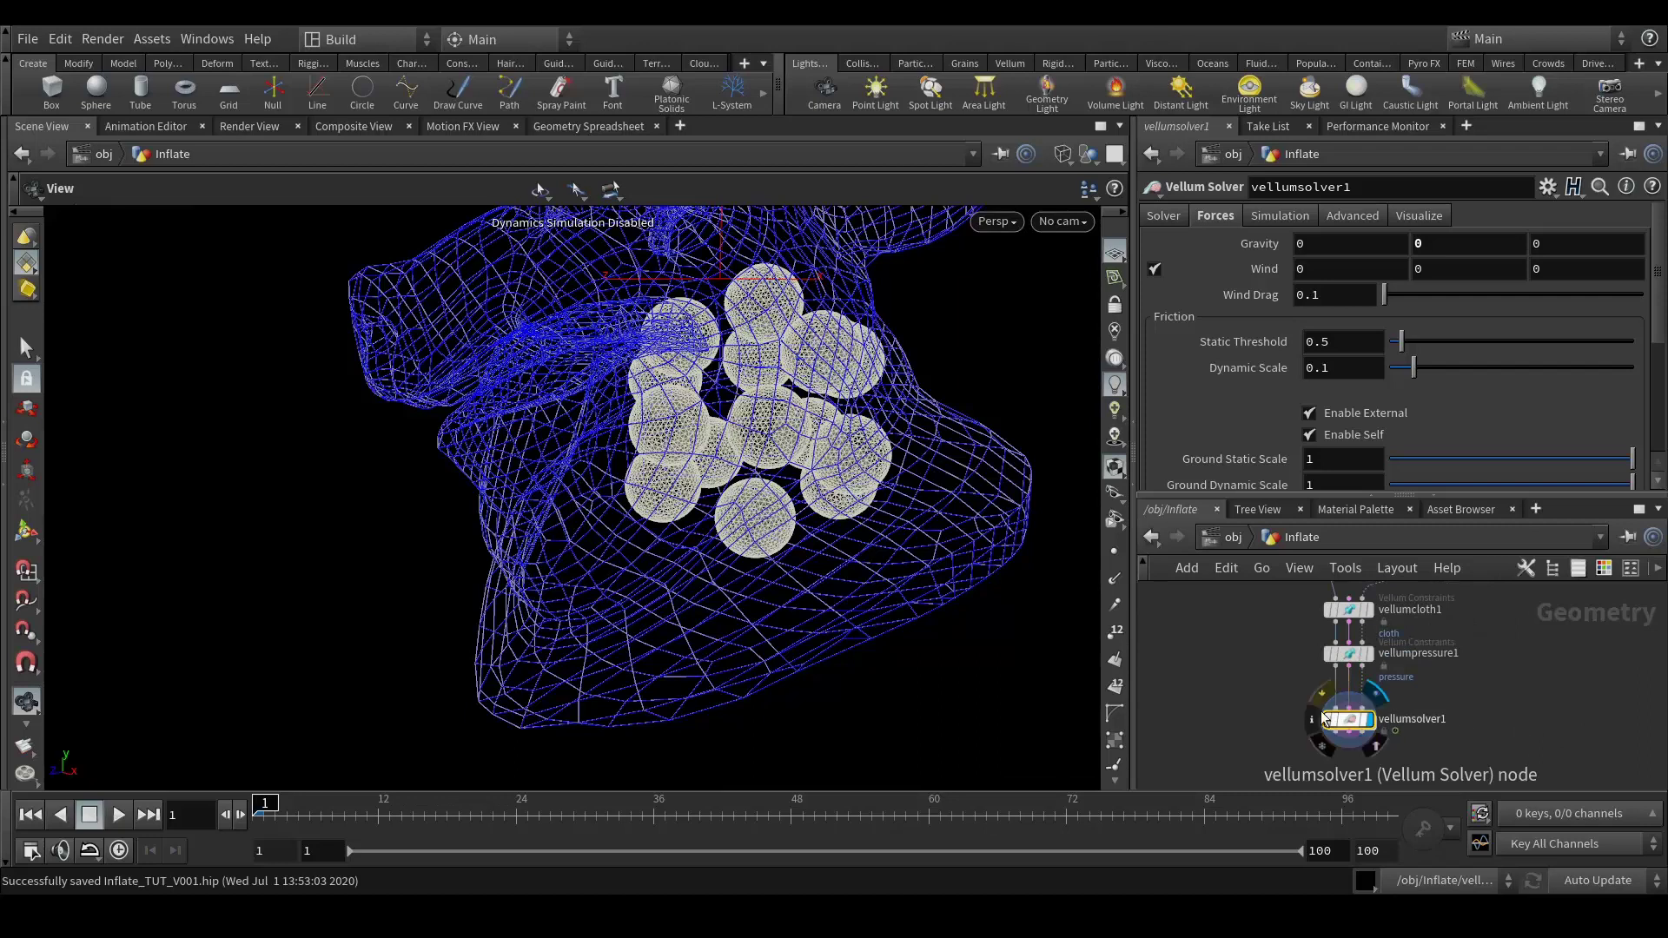
# Step: Review the simulation by jumping to frame 100 and back to frame 1
pyautogui.click(1385, 815)
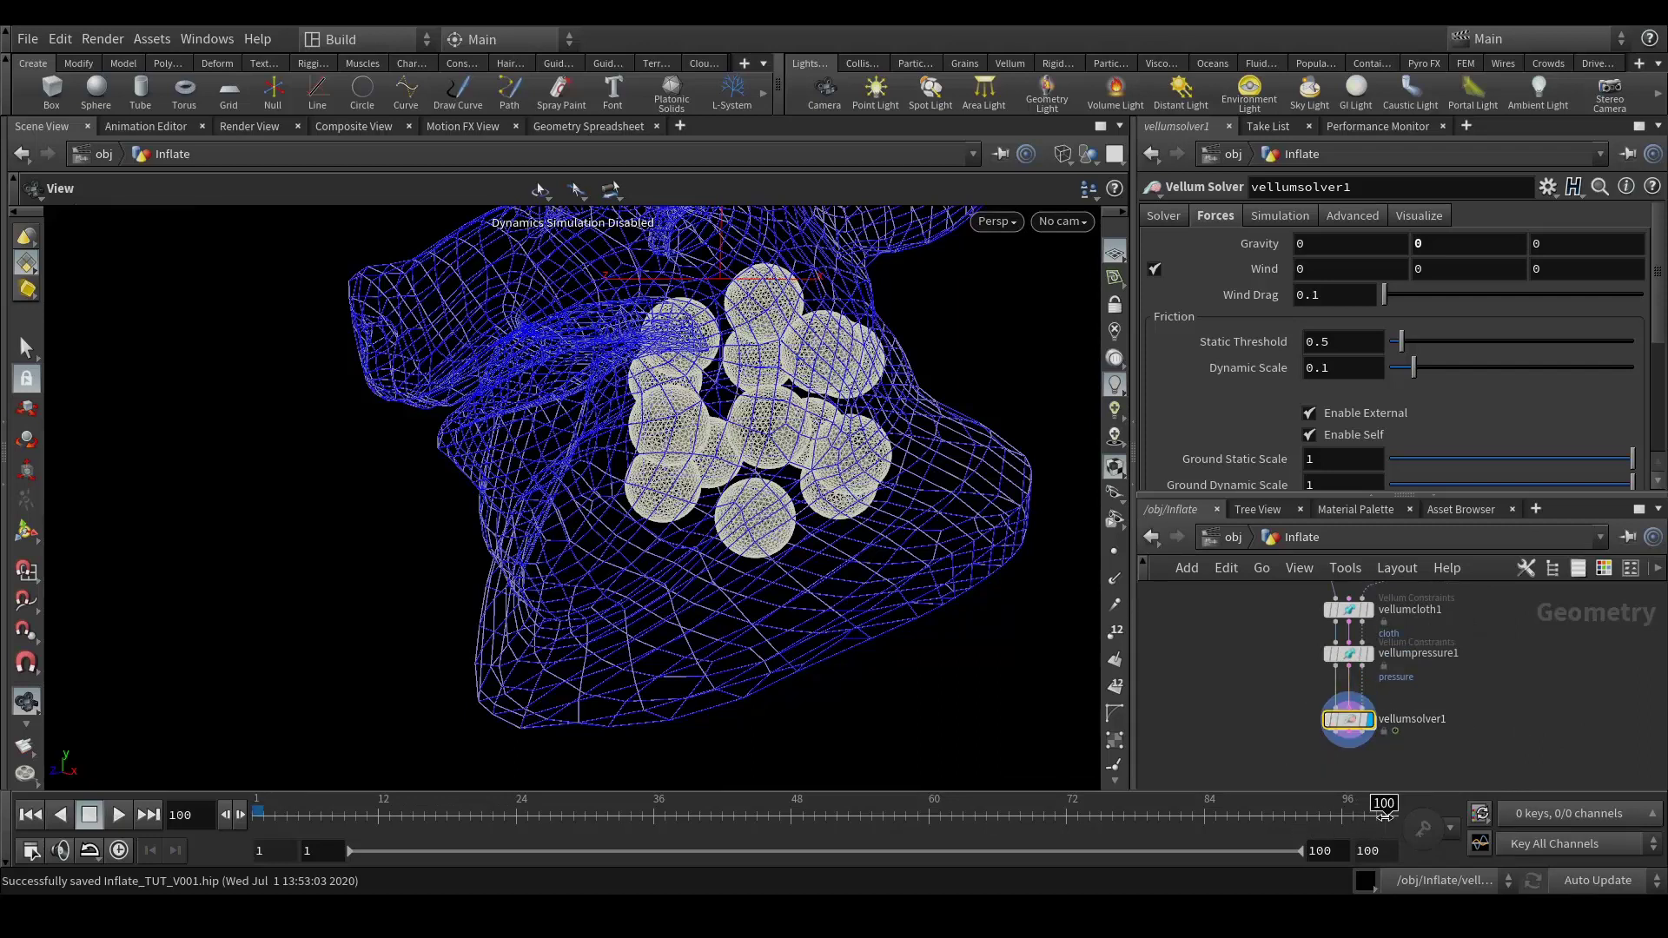
pyautogui.click(258, 808)
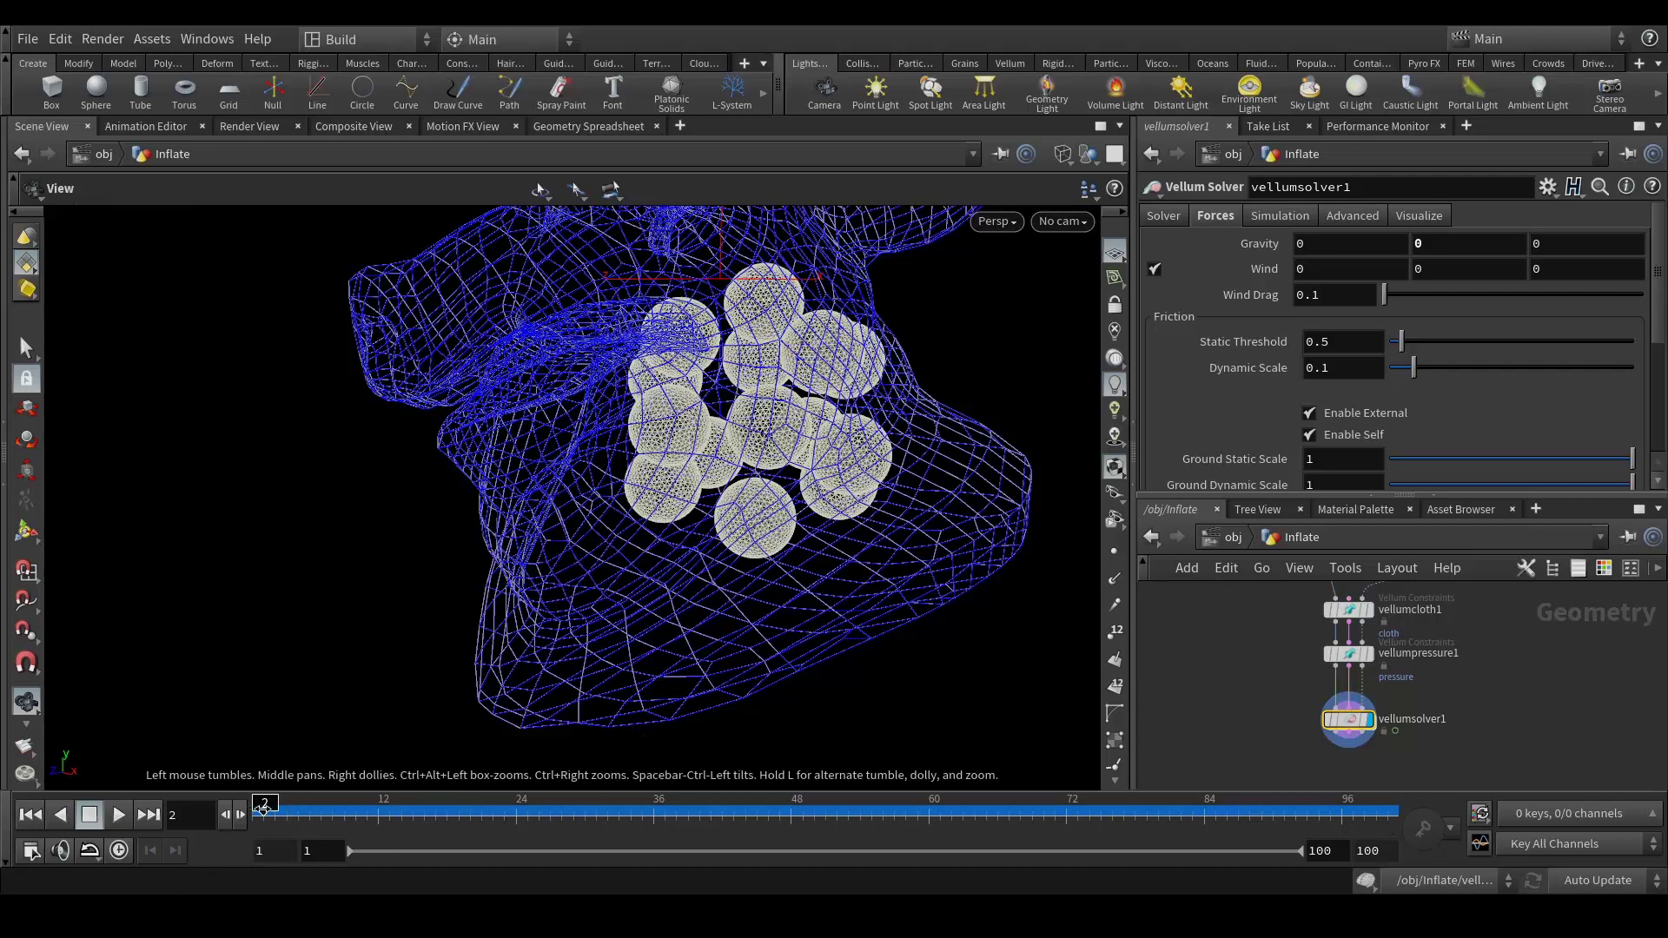
pyautogui.moveTo(263, 807)
pyautogui.mouseDown()
pyautogui.moveTo(786, 808)
pyautogui.moveTo(263, 808)
pyautogui.mouseUp()
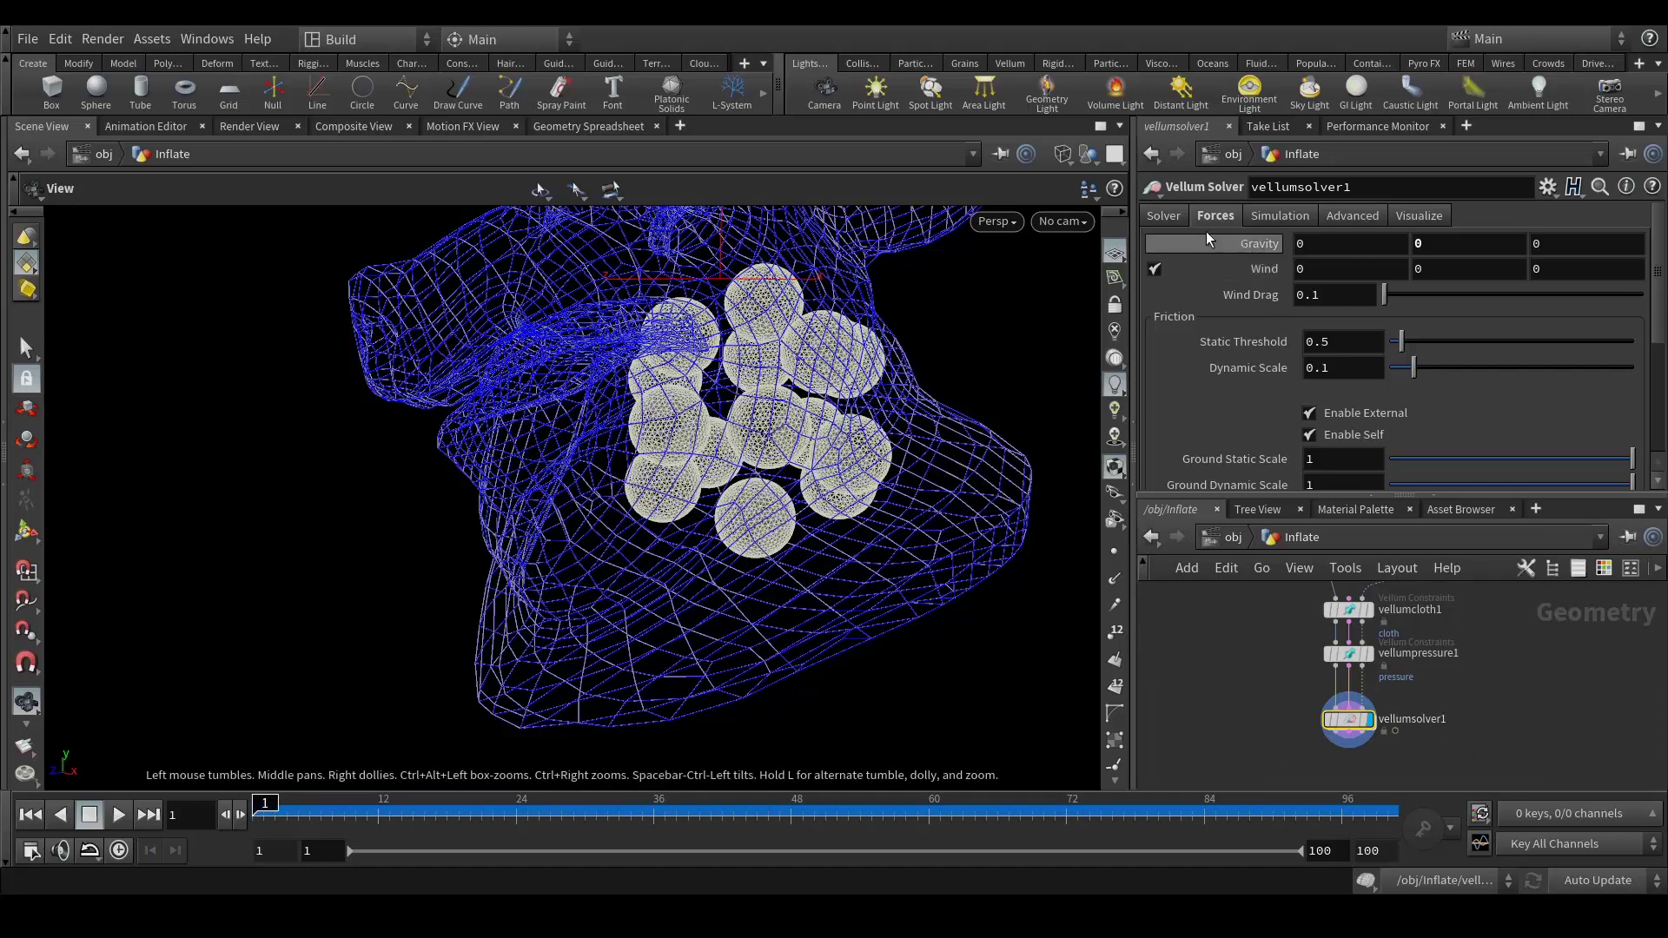
# Step: Set the substeps of vellumsolver1 to 8 and its constraint iterations to 10
pyautogui.click(1171, 218)
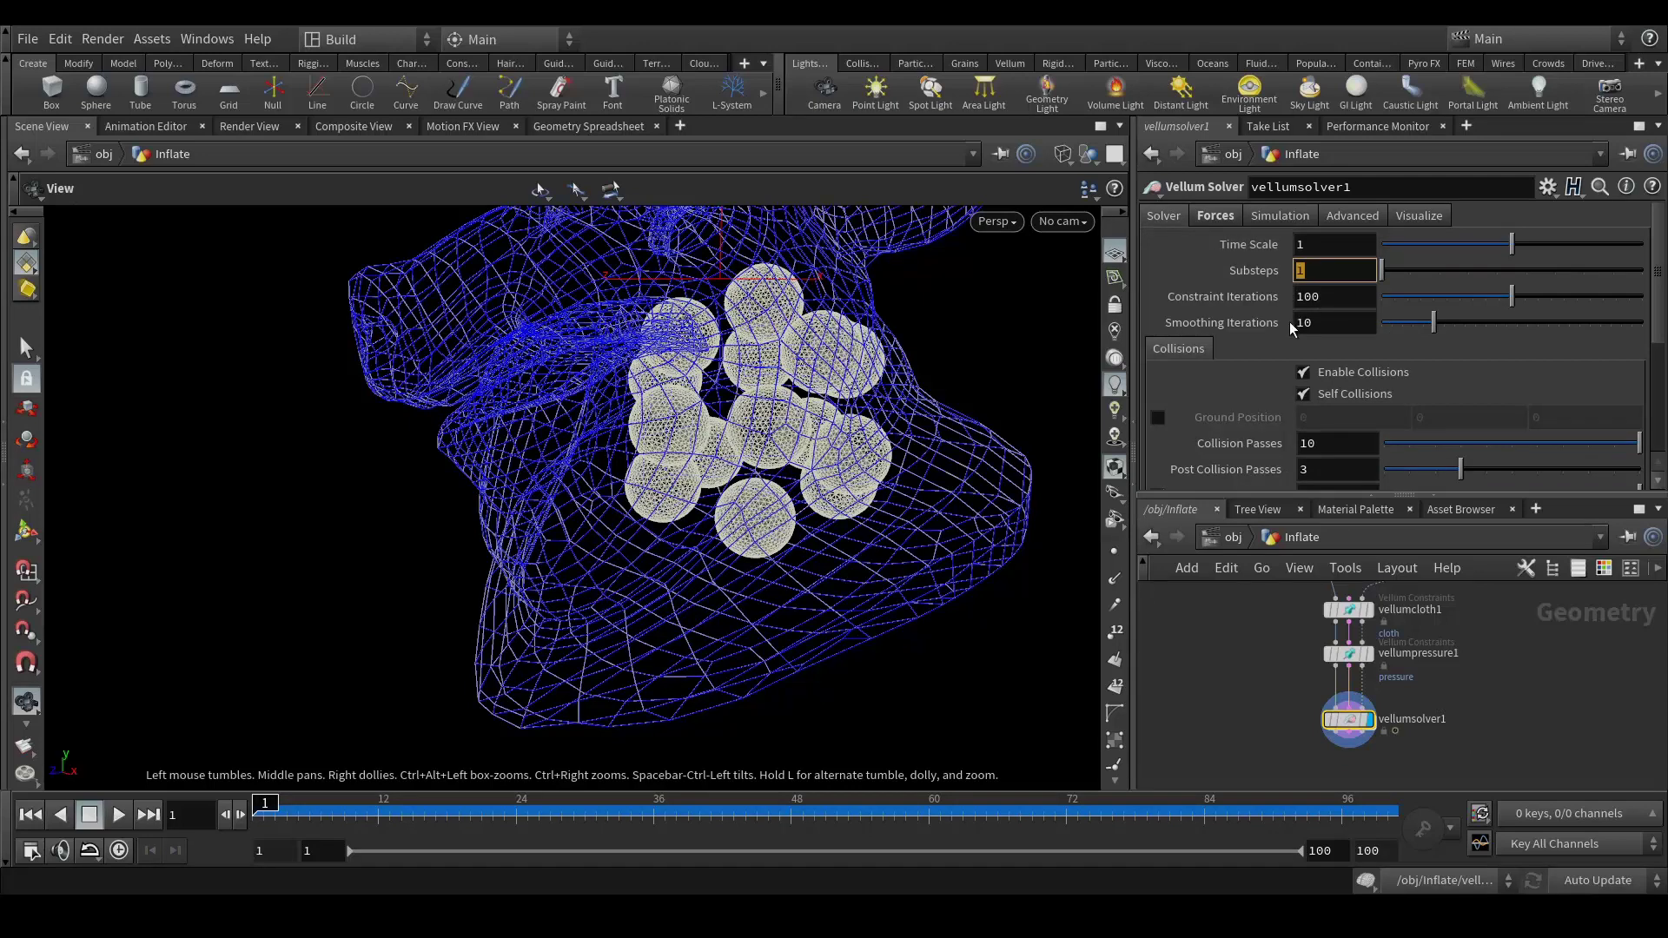
pyautogui.press('Tab')
pyautogui.write('10')
pyautogui.press('Return')
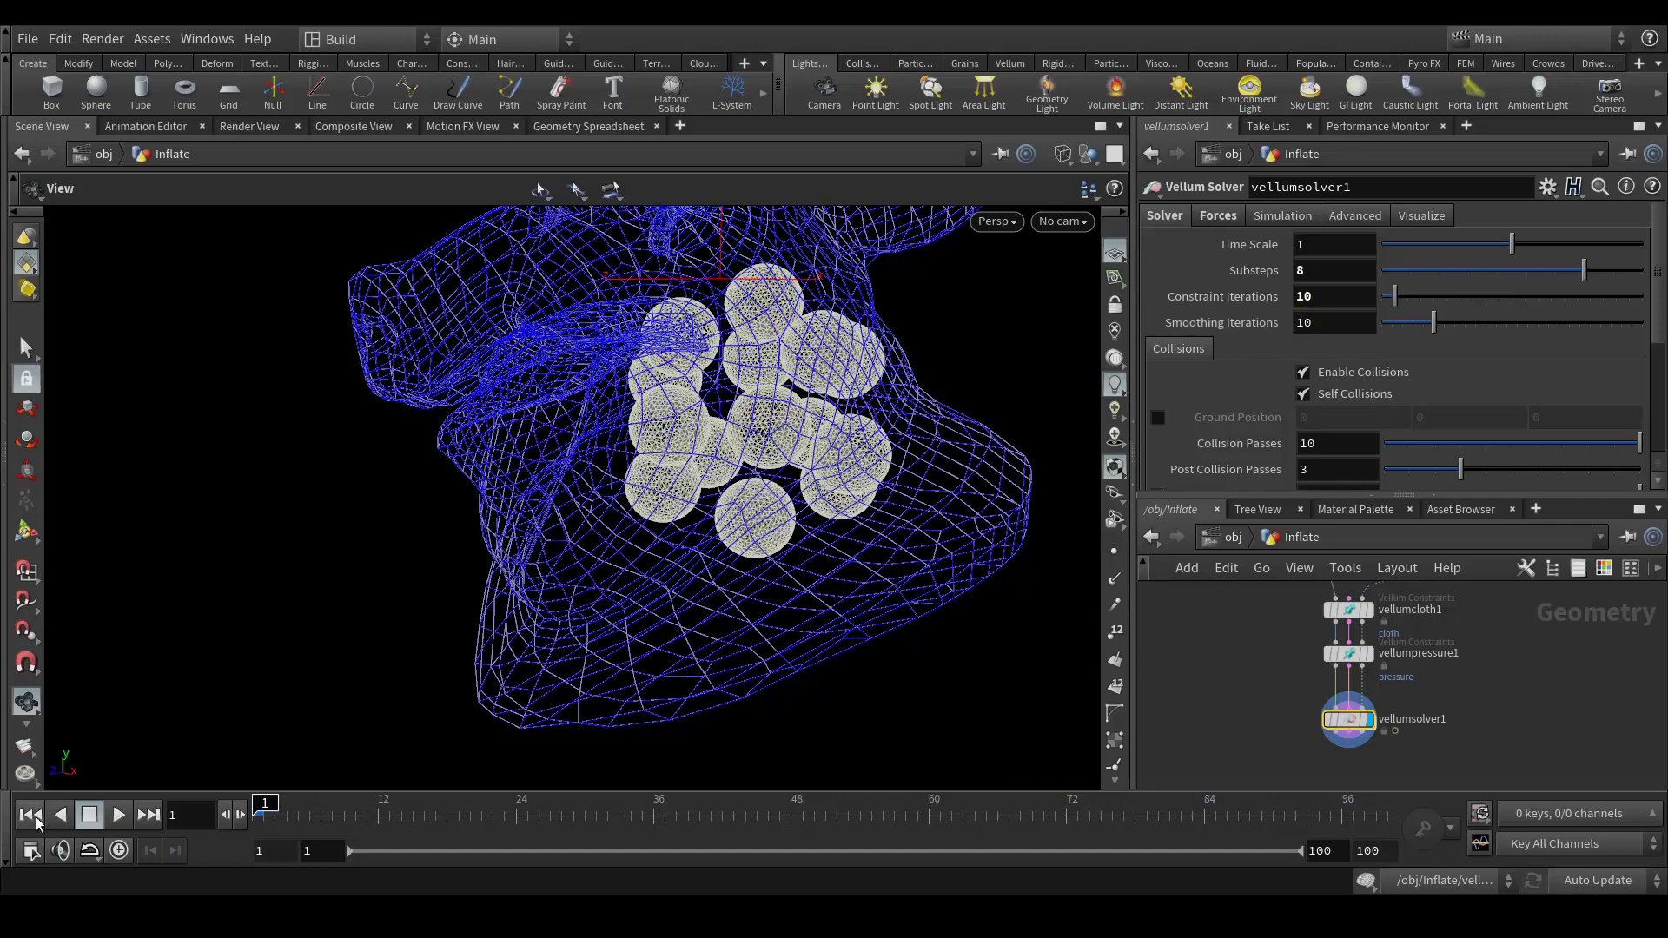
# Step: Scrub the cached simulation from frame 8 to frame 18 to examine how the spheres fill the pig head
pyautogui.moveTo(850, 475)
pyautogui.mouseDown()
pyautogui.moveTo(886, 458)
pyautogui.moveTo(849, 454)
pyautogui.mouseUp()
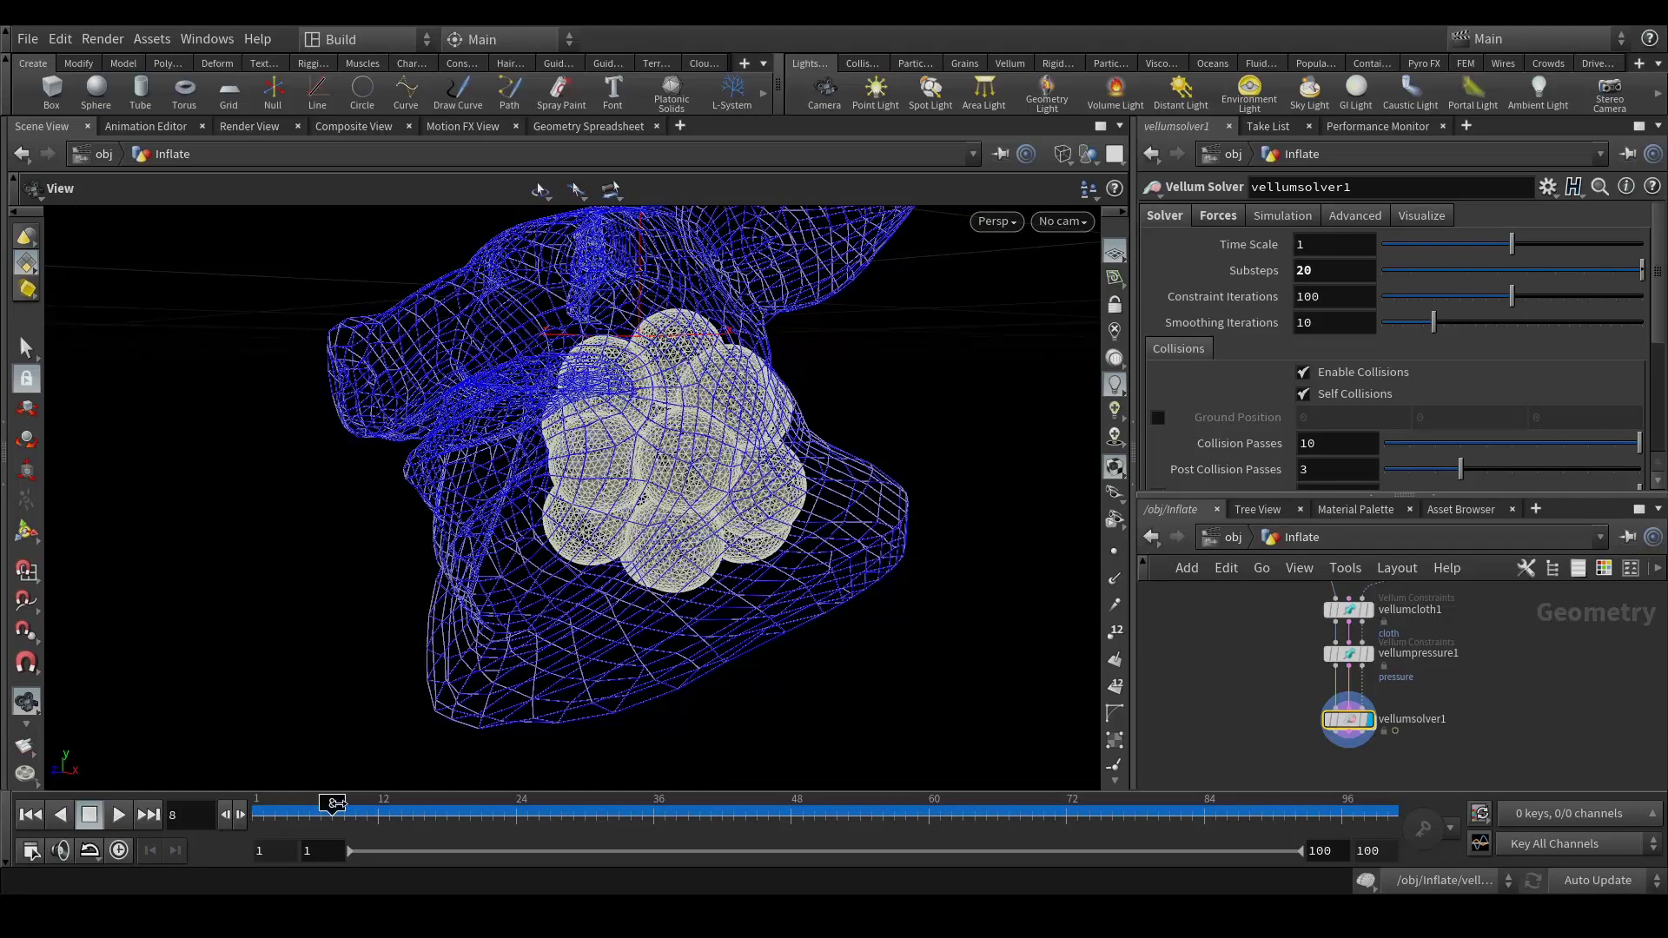
pyautogui.moveTo(335, 806); pyautogui.dragTo(445, 812)
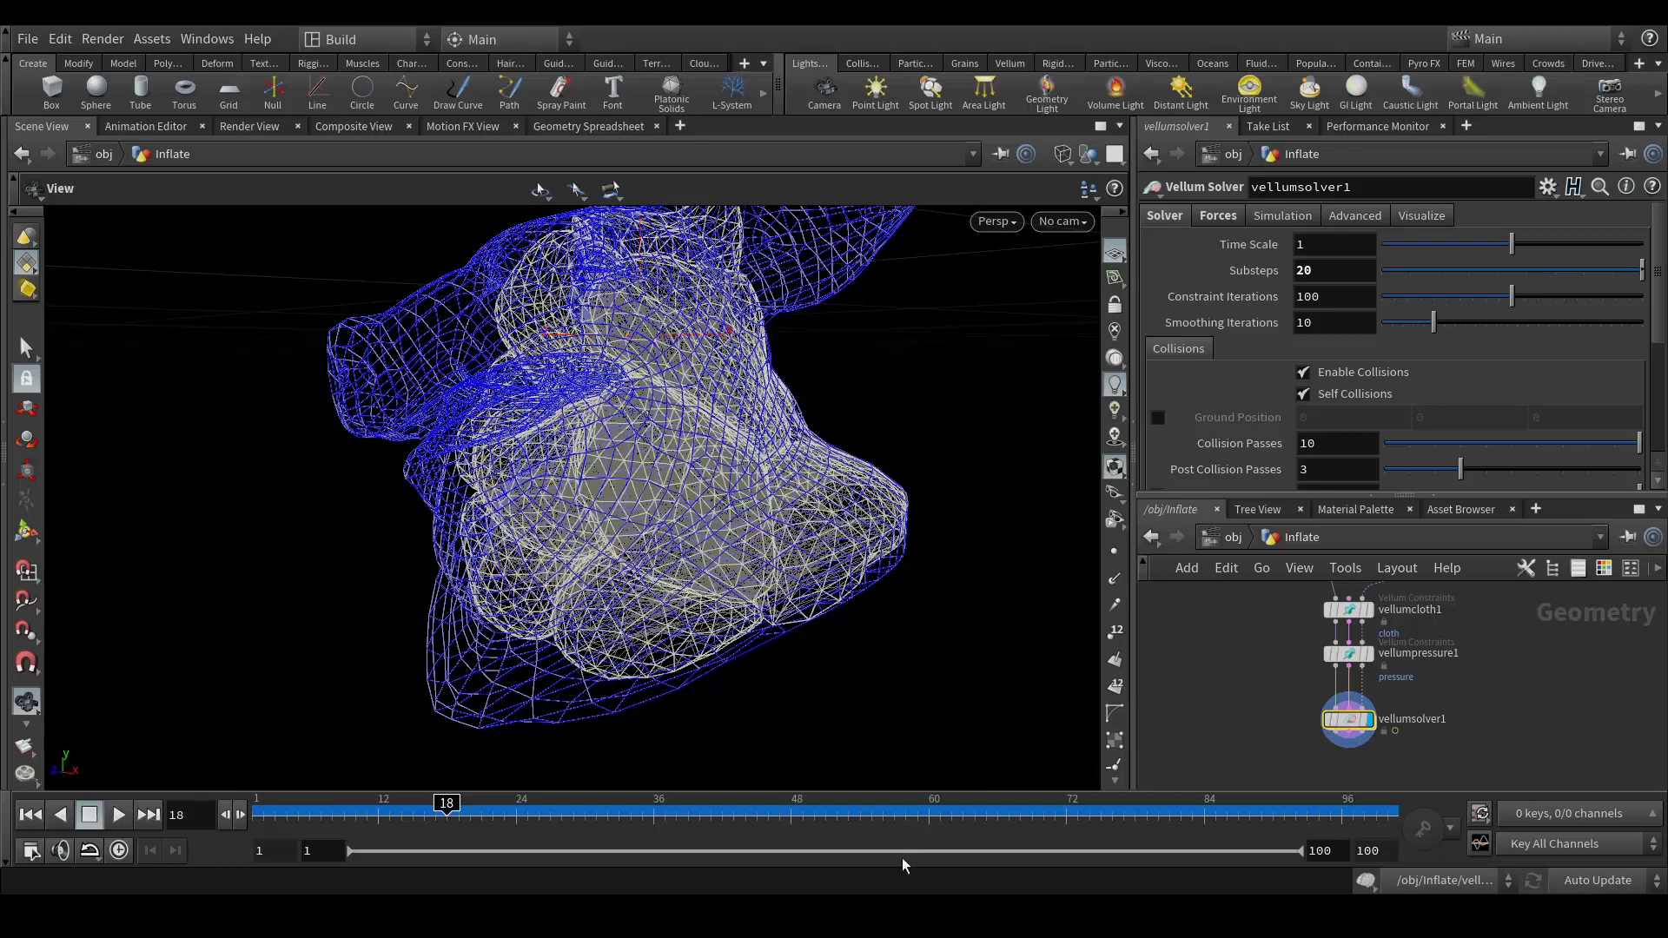
# Step: Switch to the other Houdini scene containing geo1 and show transform1 as a template wireframe around the copied spheres
pyautogui.click(830, 870)
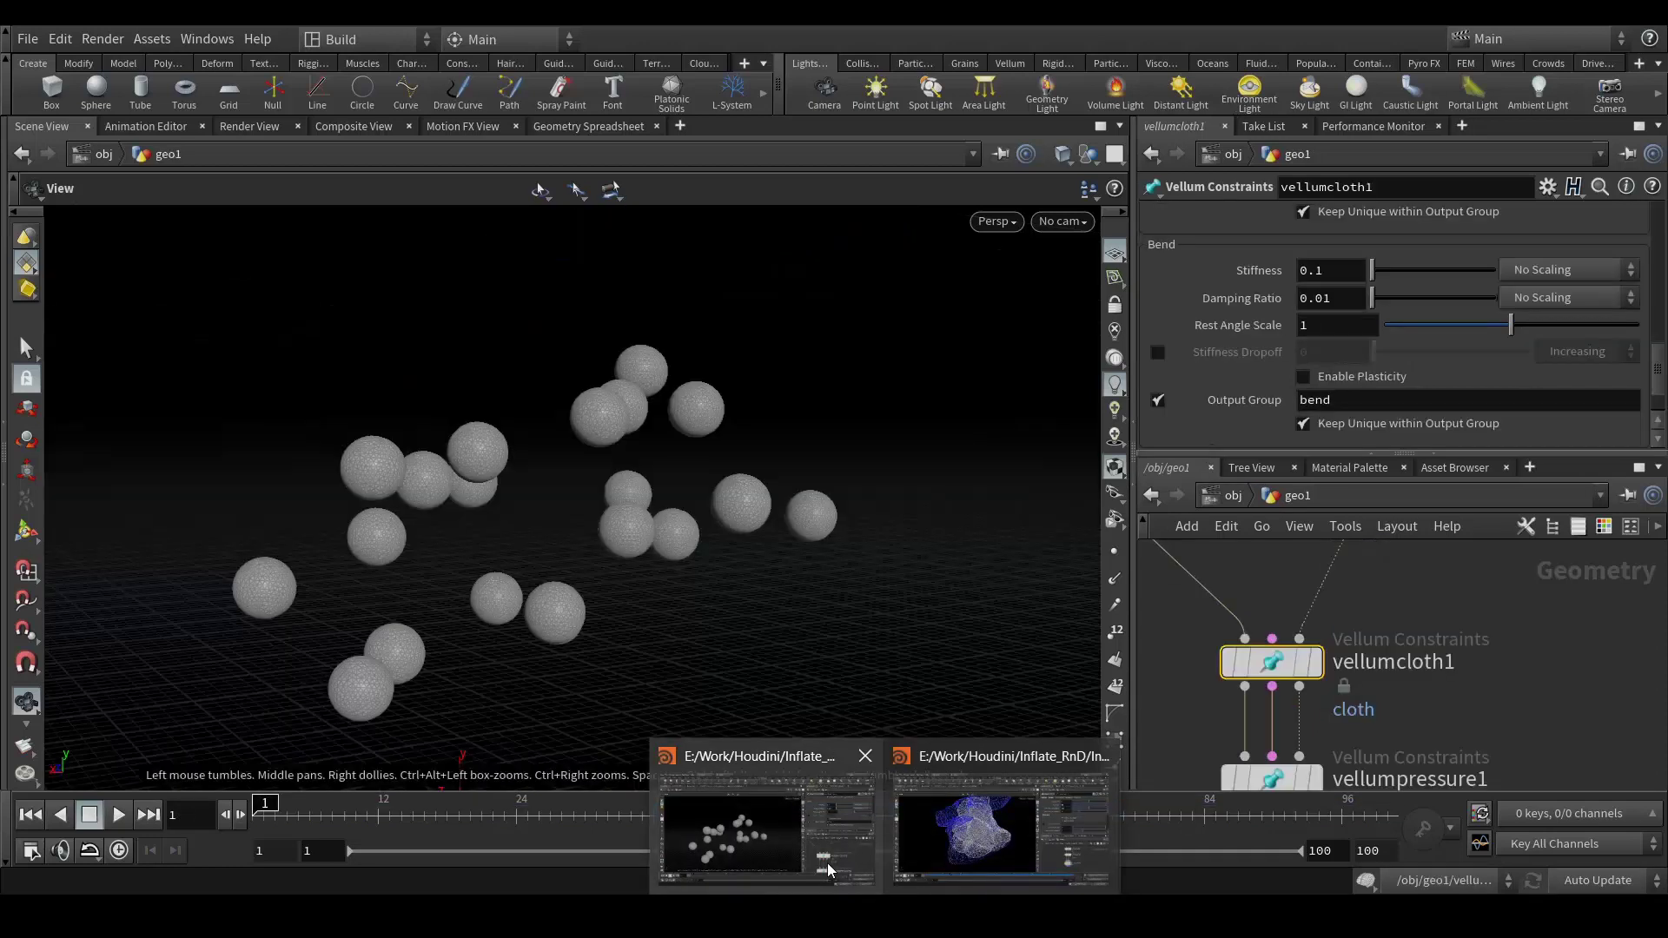
pyautogui.scroll(-10, 643, 482)
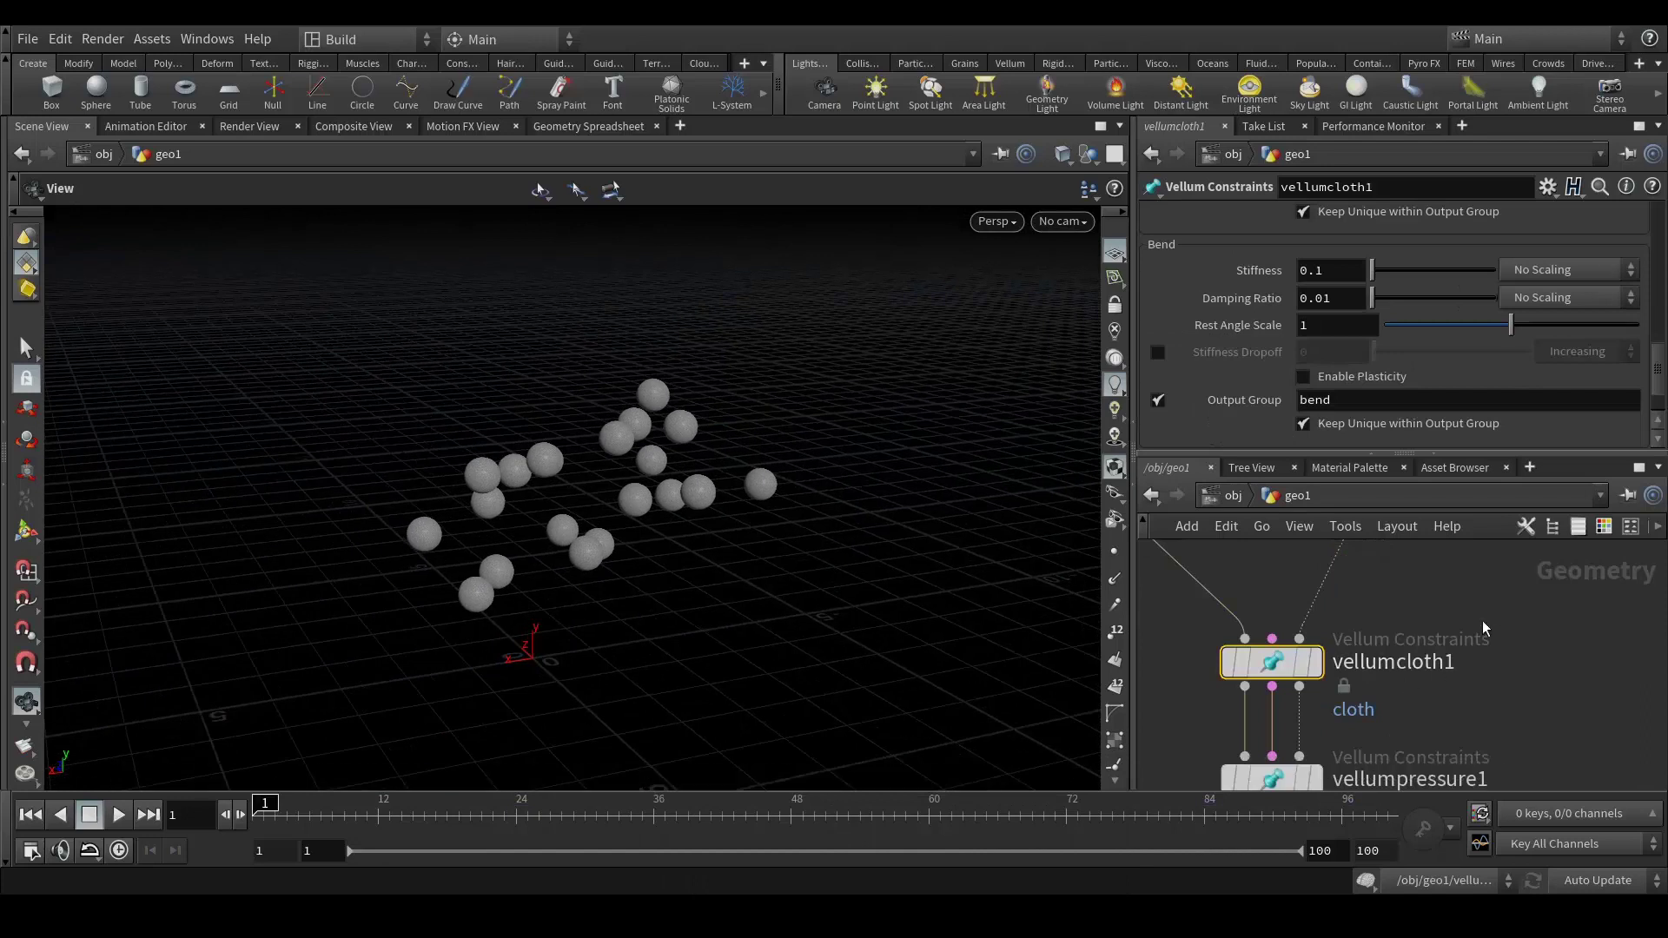
pyautogui.scroll(-4, 1546, 718)
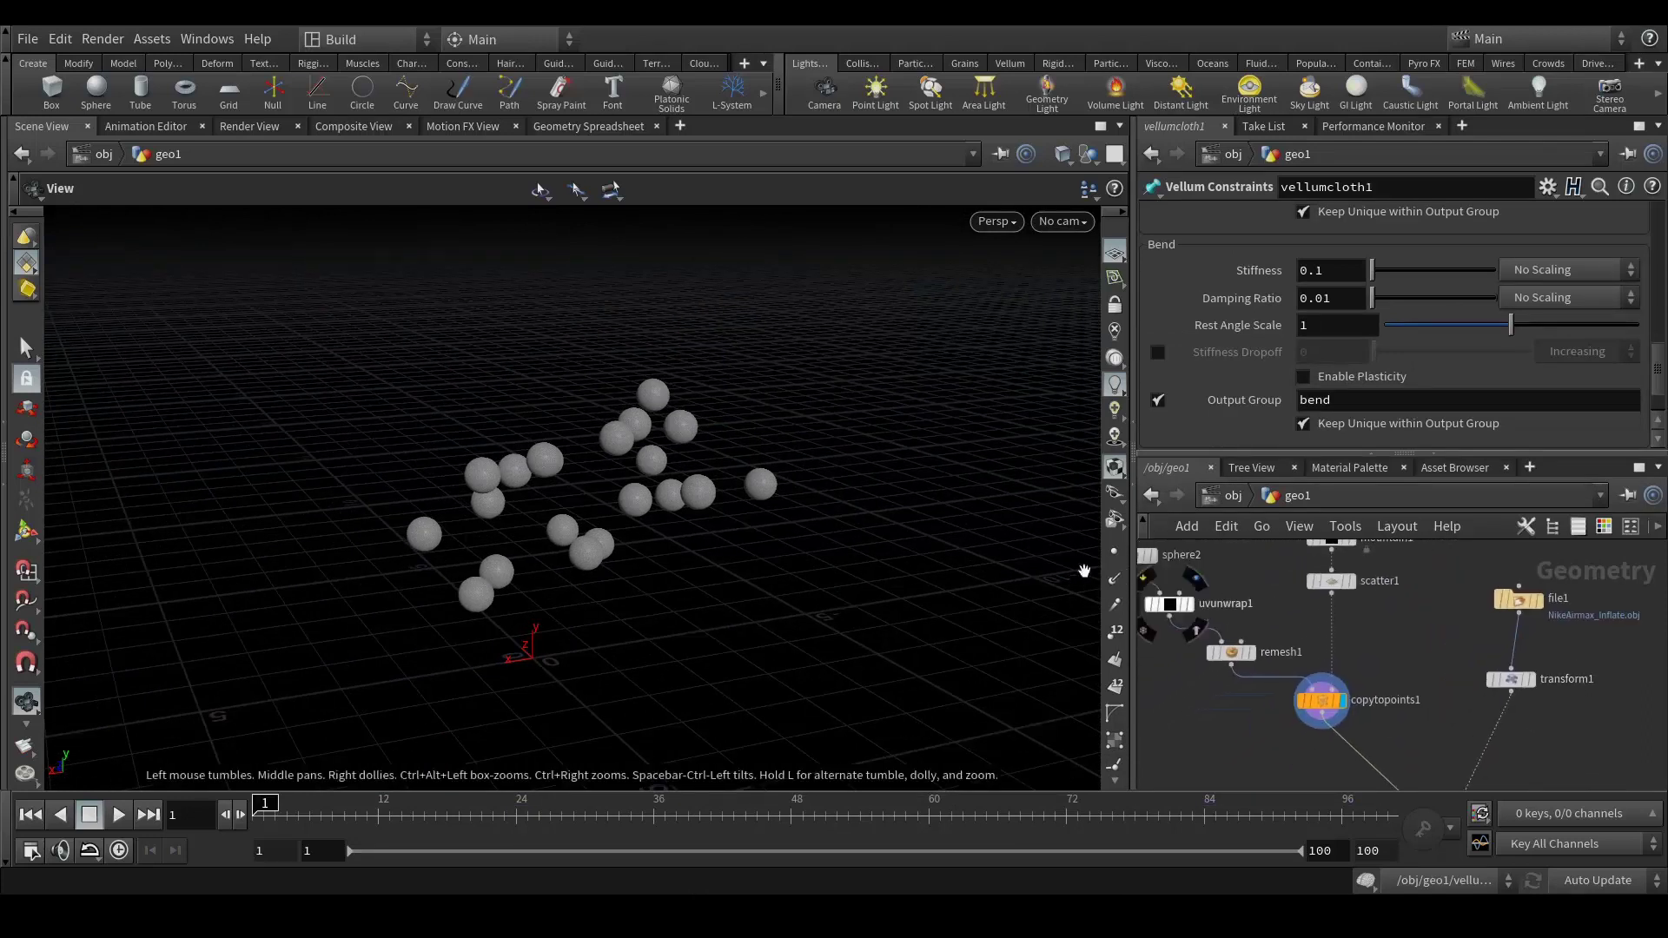
pyautogui.moveTo(1535, 714)
pyautogui.mouseDown(button='middle')
pyautogui.moveTo(1480, 708)
pyautogui.moveTo(1526, 716)
pyautogui.mouseUp(button='middle')
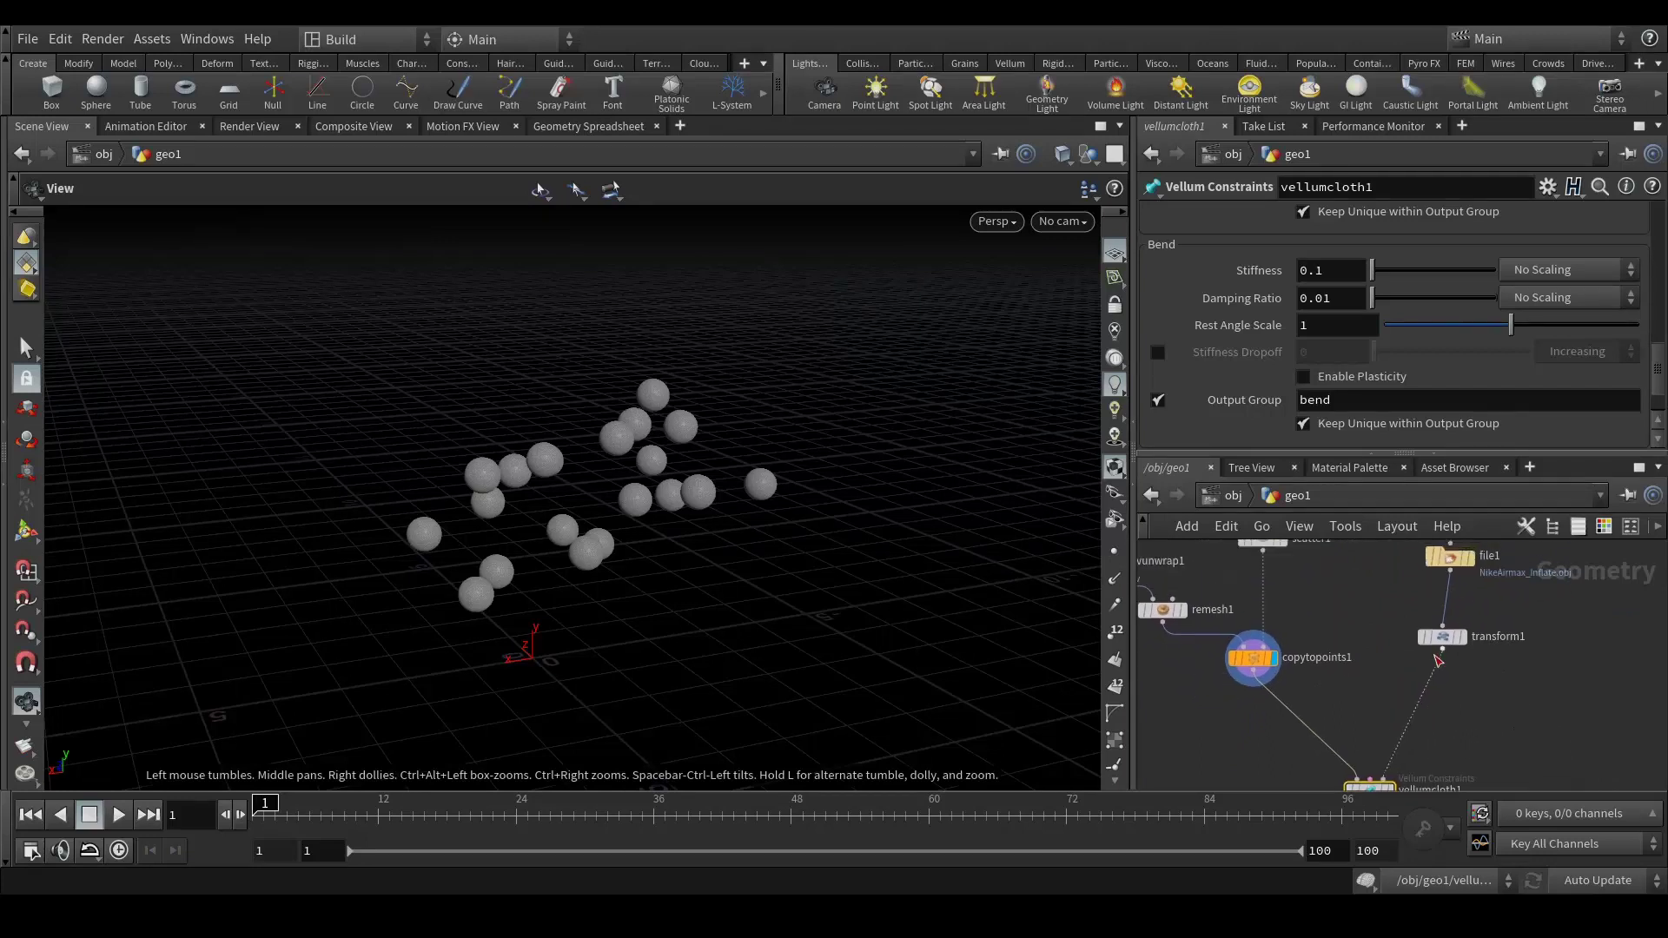
pyautogui.moveTo(1459, 642)
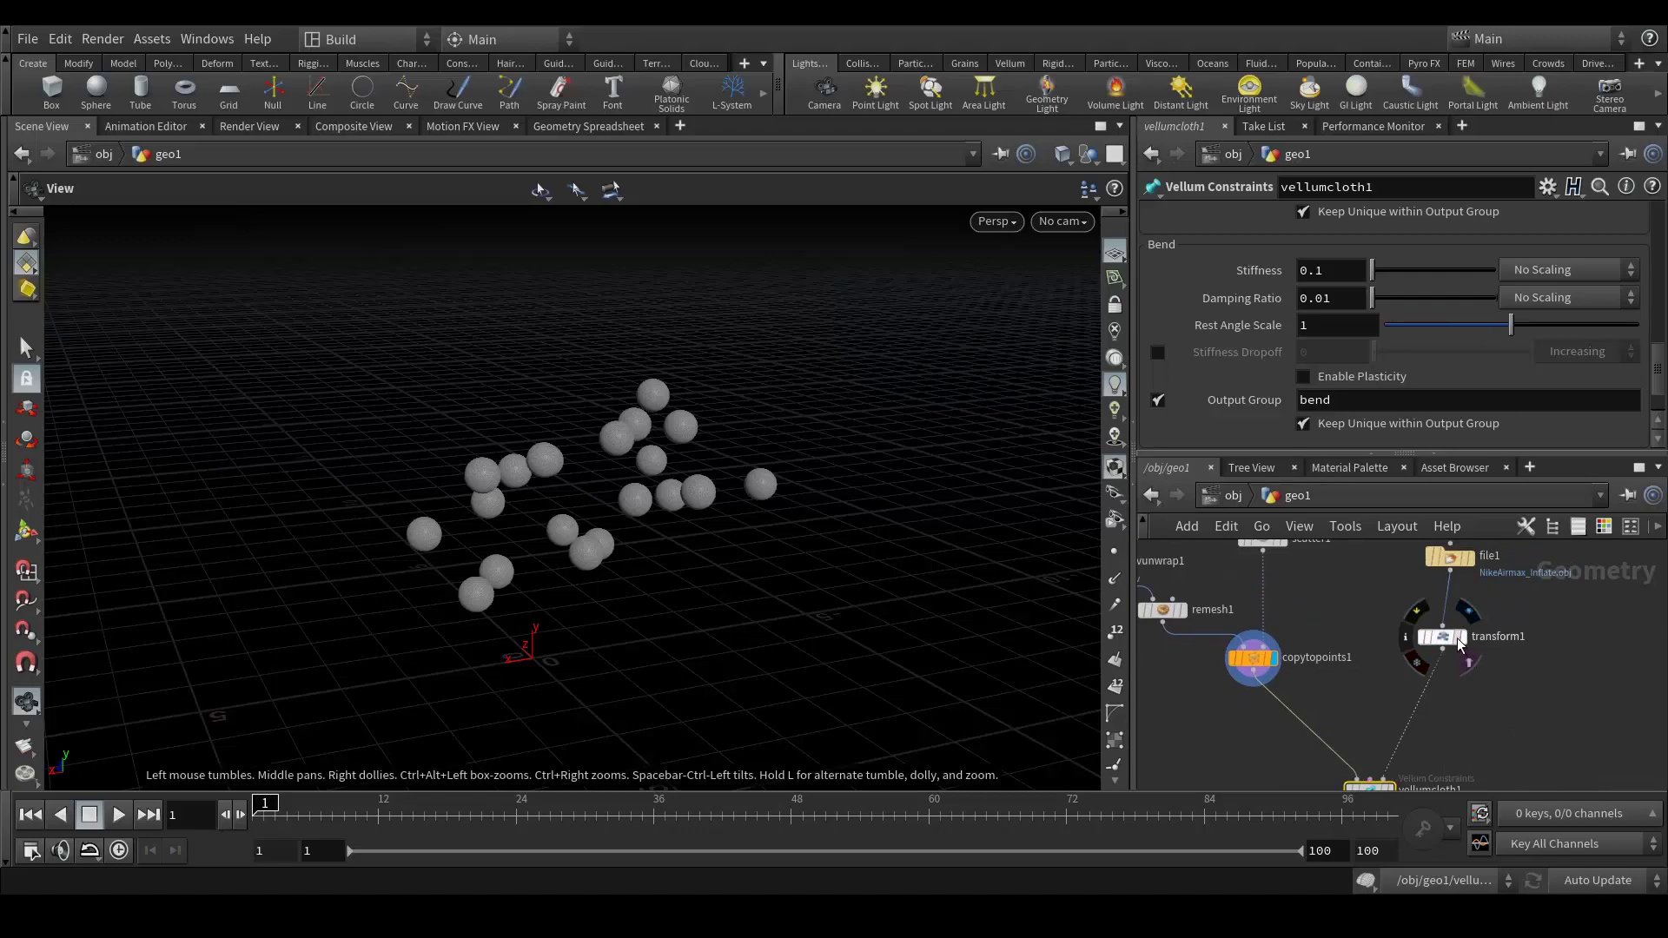
pyautogui.click(1468, 662)
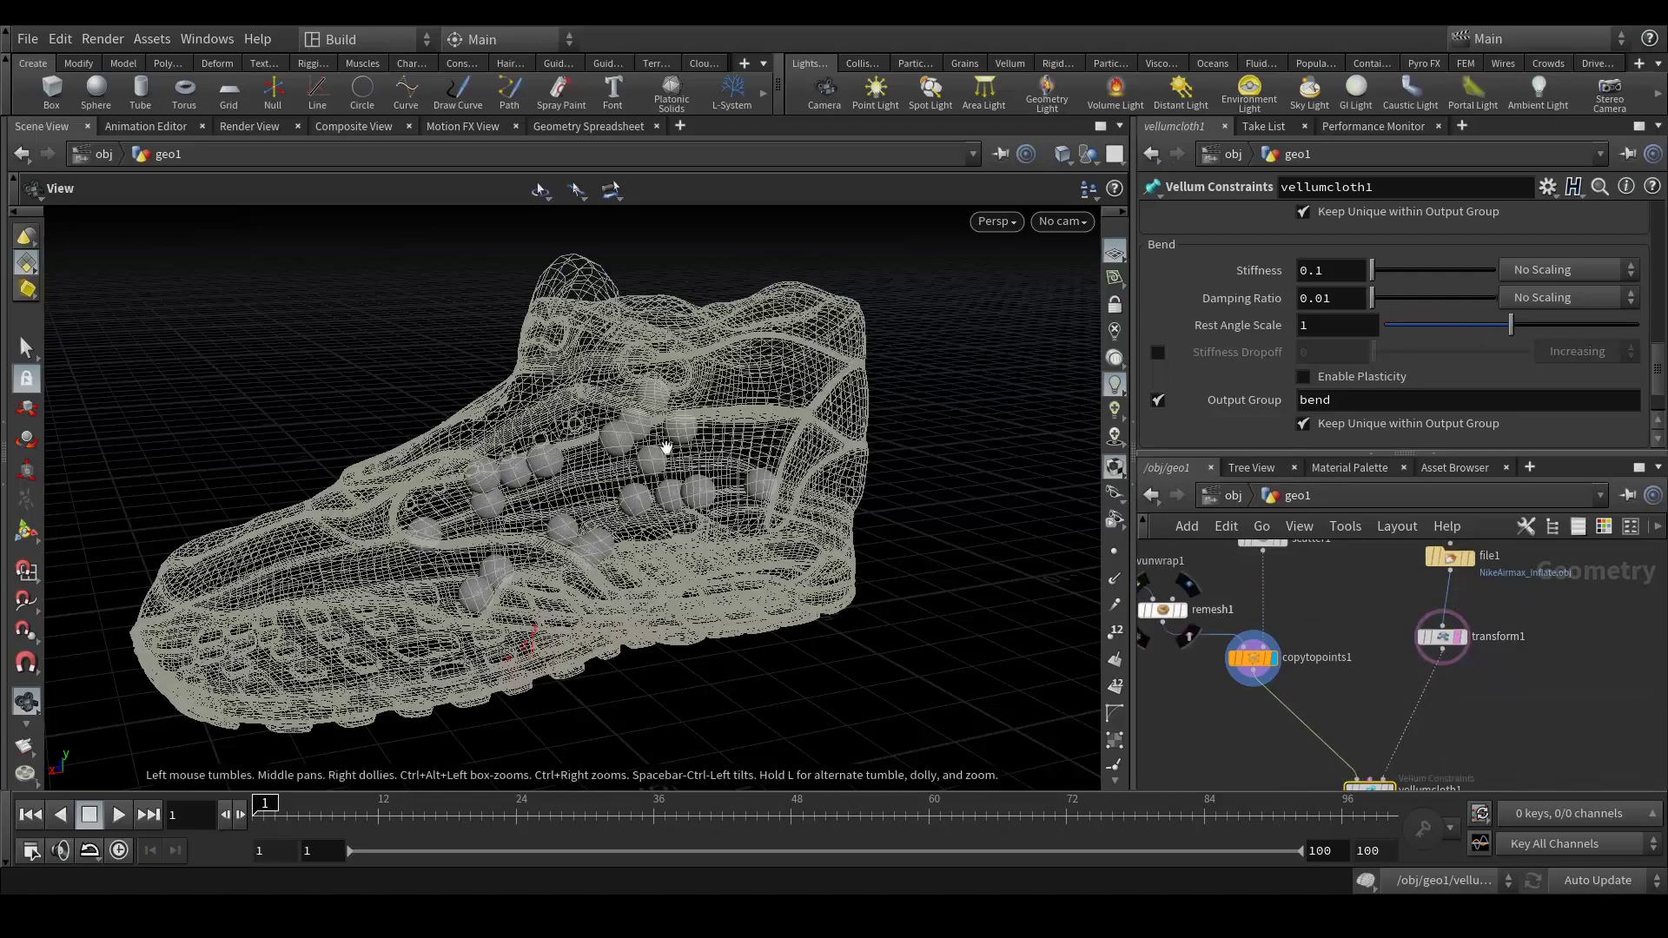
pyautogui.moveTo(660, 445); pyautogui.dragTo(671, 458)
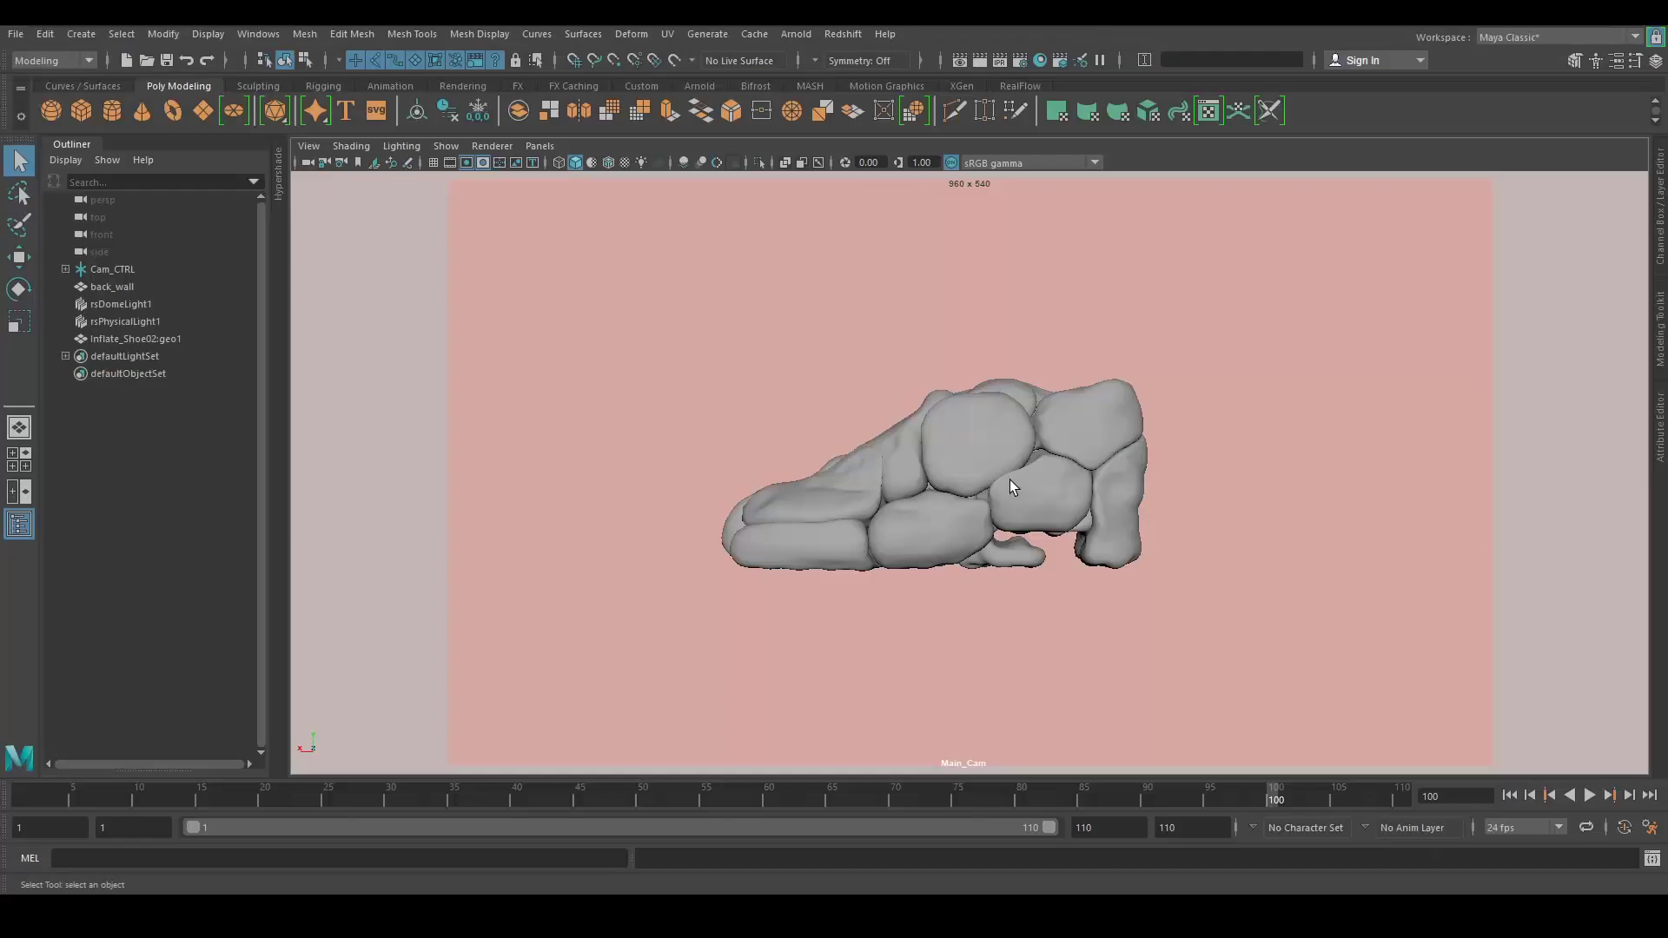
# Step: Scrub the inflated shoe animation in Maya to frame 104
pyautogui.press('F10')
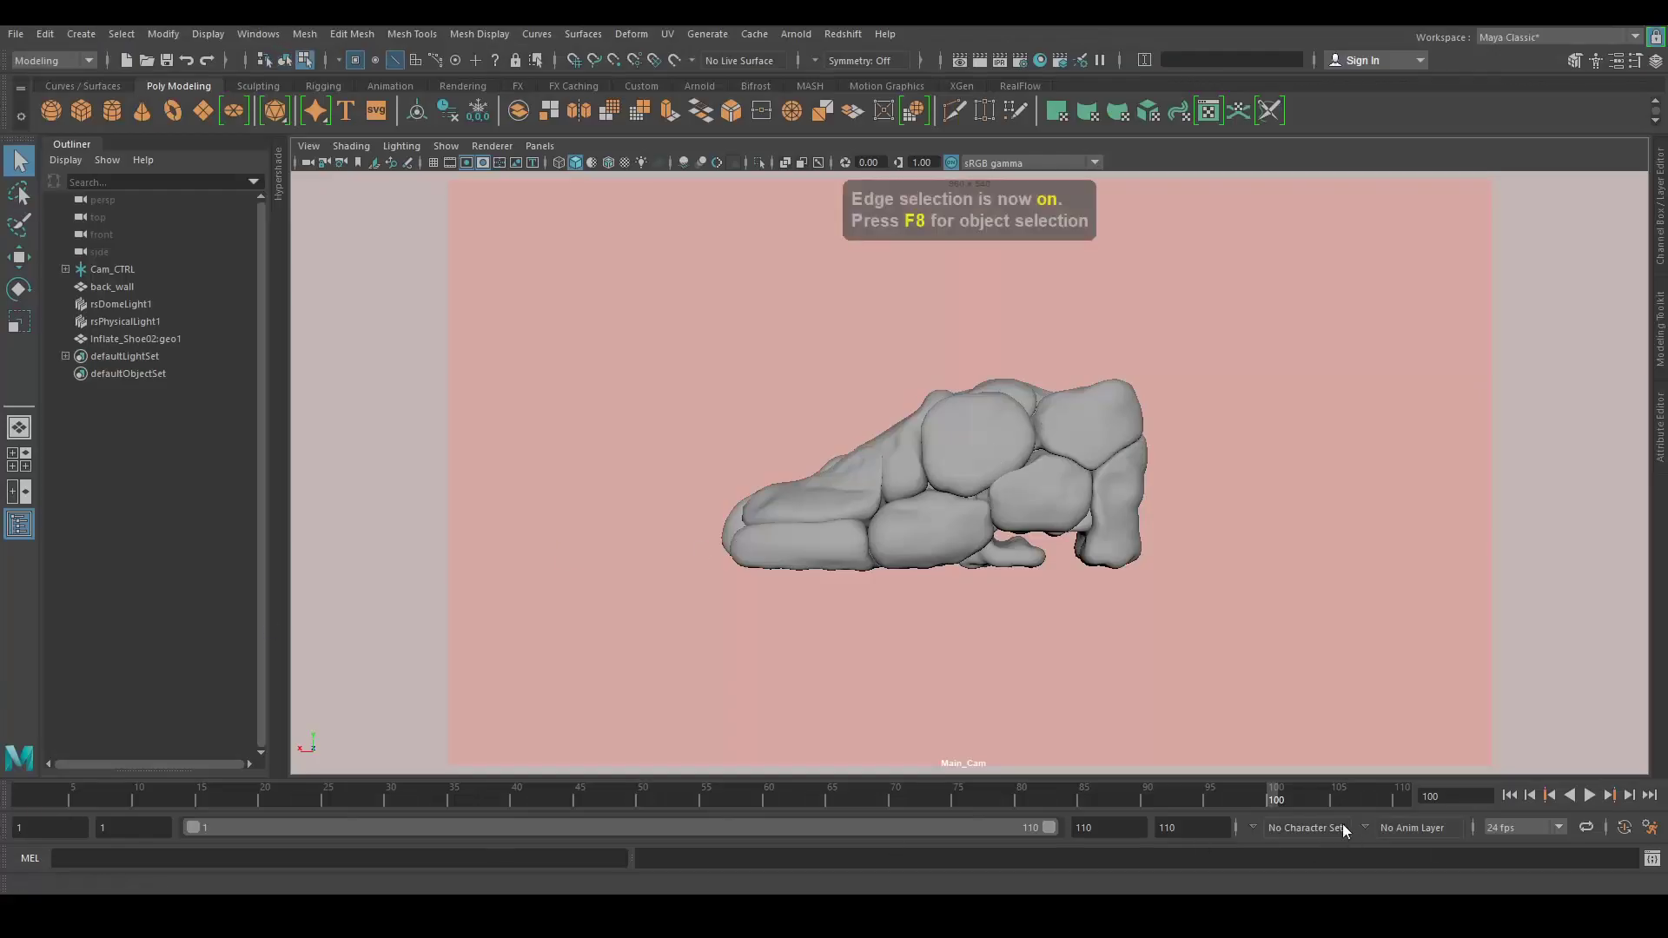
pyautogui.moveTo(1204, 799); pyautogui.dragTo(1320, 808)
pyautogui.press('F10')
# Step: Switch back to the Houdini shoe scene and examine the geo1 node network from sphere1 and file1 down to vellumsolver1
pyautogui.moveTo(890, 912)
pyautogui.click(789, 856)
pyautogui.scroll(-3, 1343, 669)
pyautogui.scroll(4, 1462, 662)
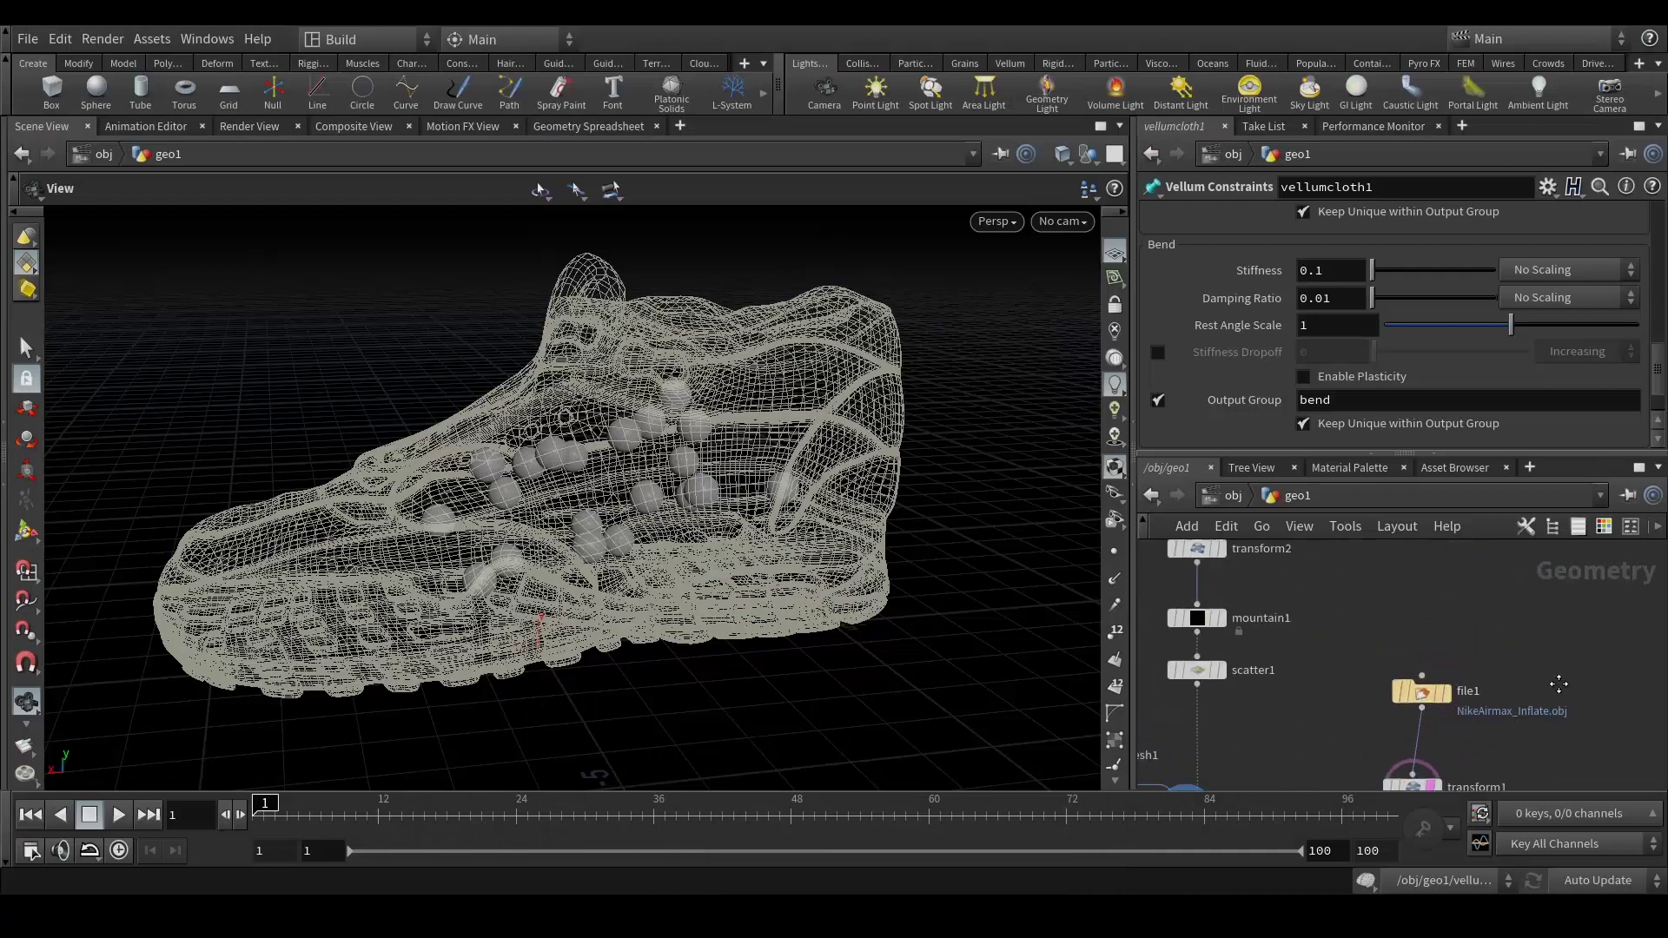
pyautogui.scroll(3, 1407, 633)
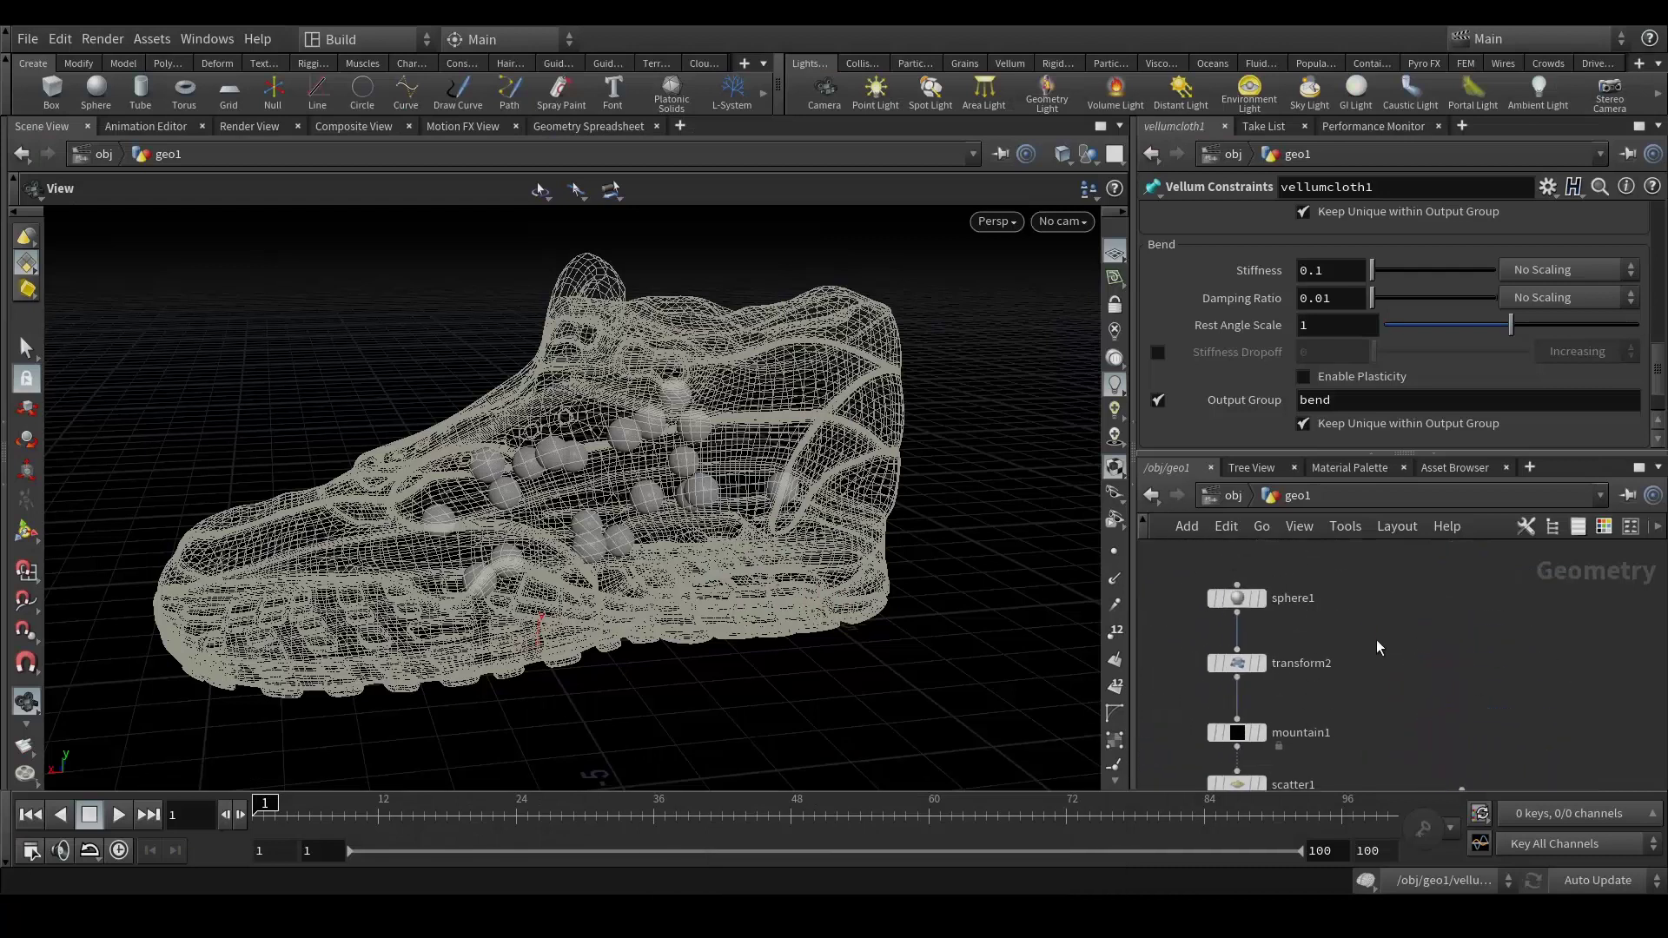
pyautogui.scroll(-3, 1460, 708)
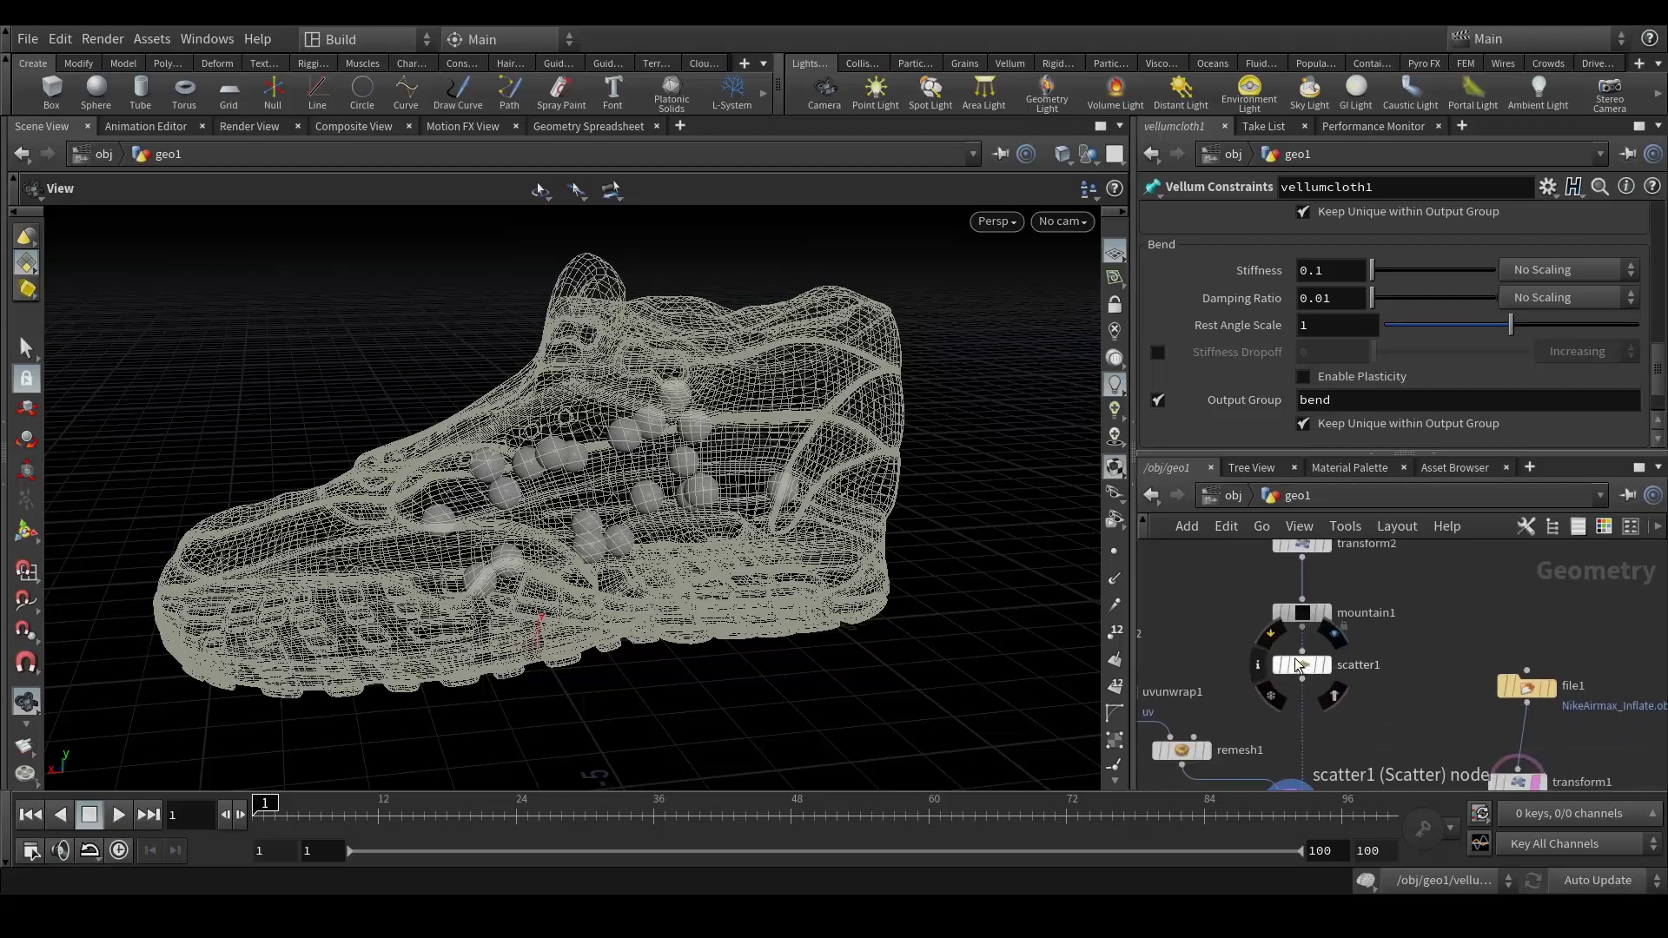
pyautogui.scroll(-3, 1399, 695)
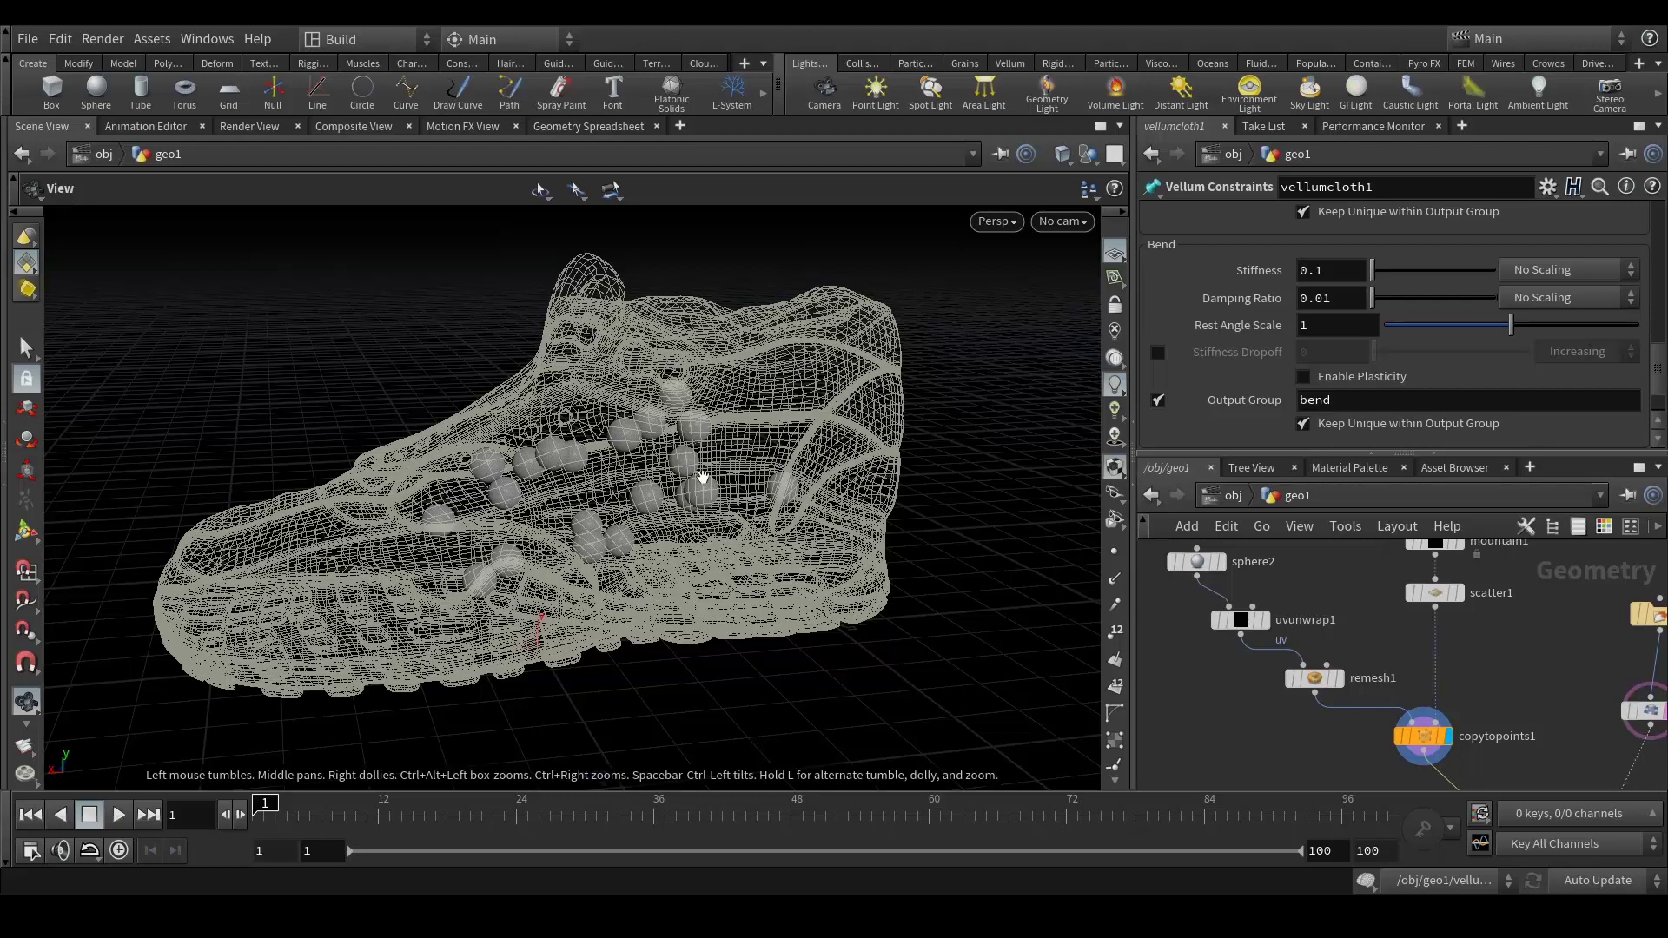
pyautogui.moveTo(1338, 776); pyautogui.dragTo(1247, 639, button='middle')
pyautogui.moveTo(1476, 691); pyautogui.dragTo(1446, 687, button='middle')
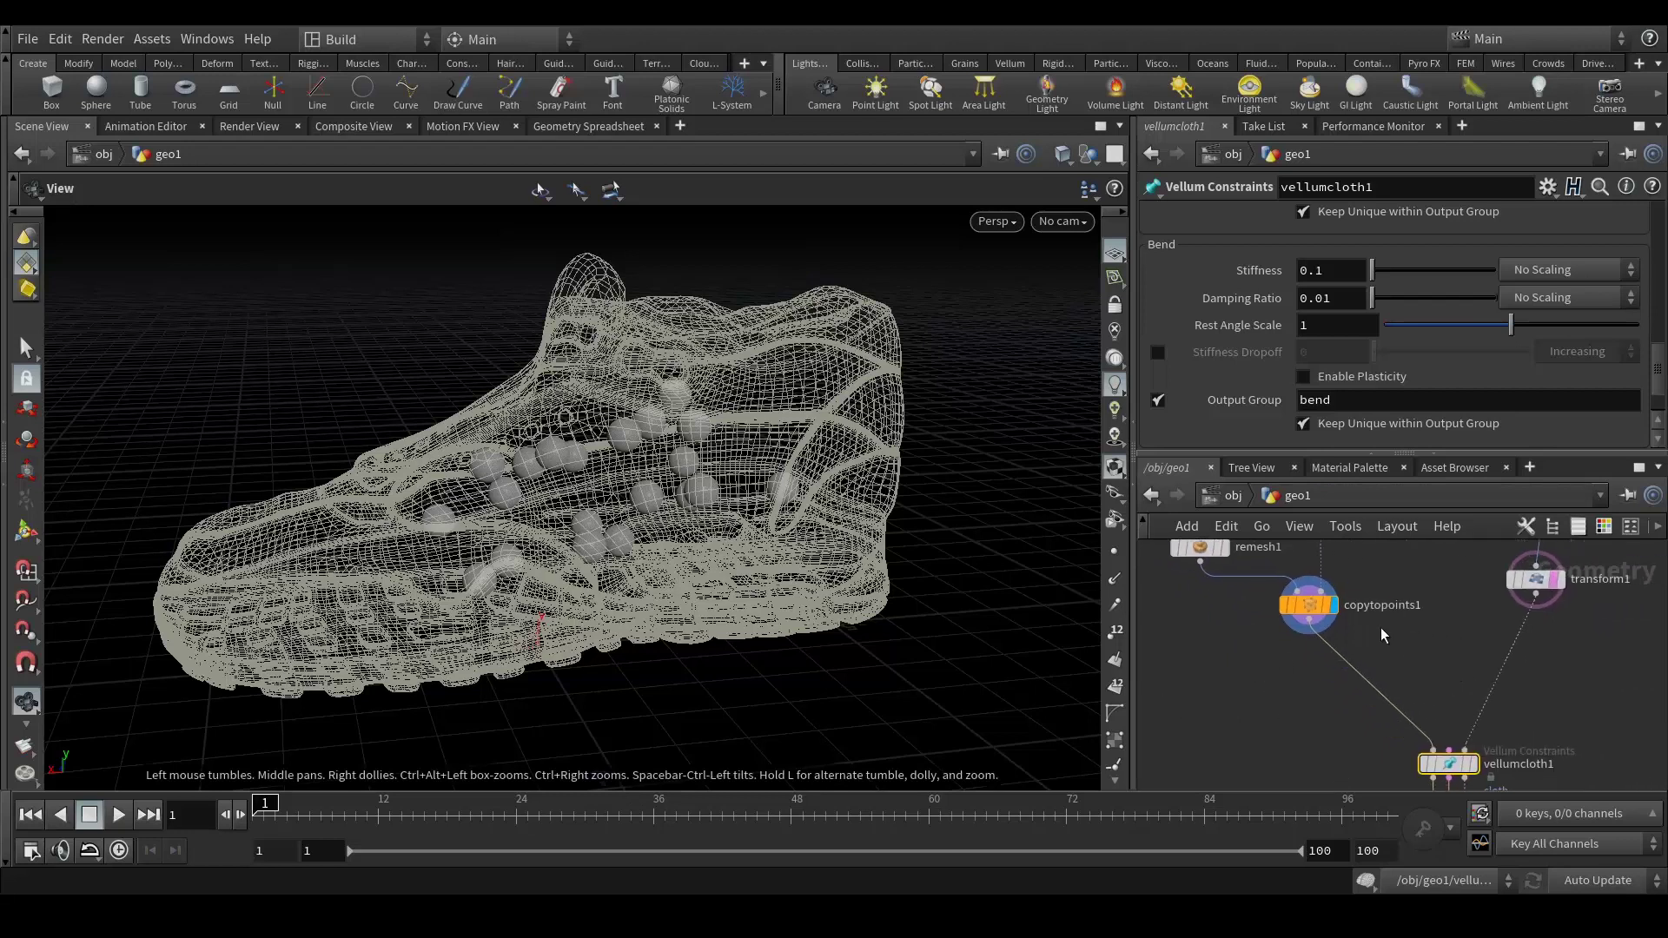
pyautogui.moveTo(1570, 753); pyautogui.dragTo(1490, 596, button='middle')
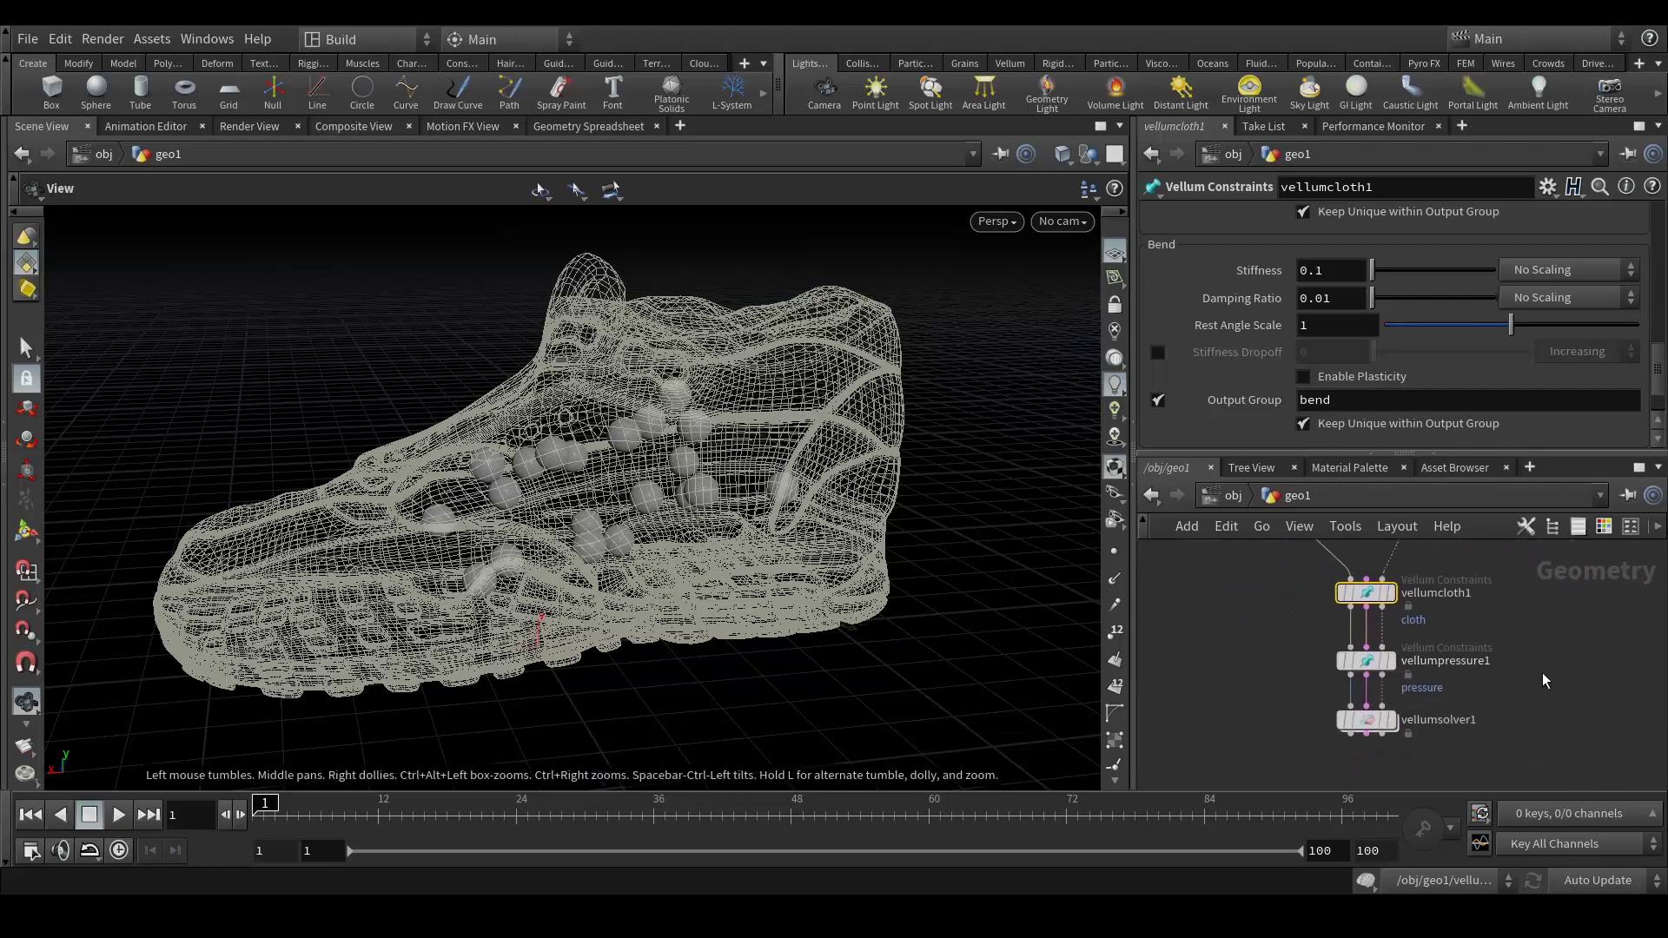
pyautogui.moveTo(1561, 741); pyautogui.dragTo(1537, 624, button='middle')
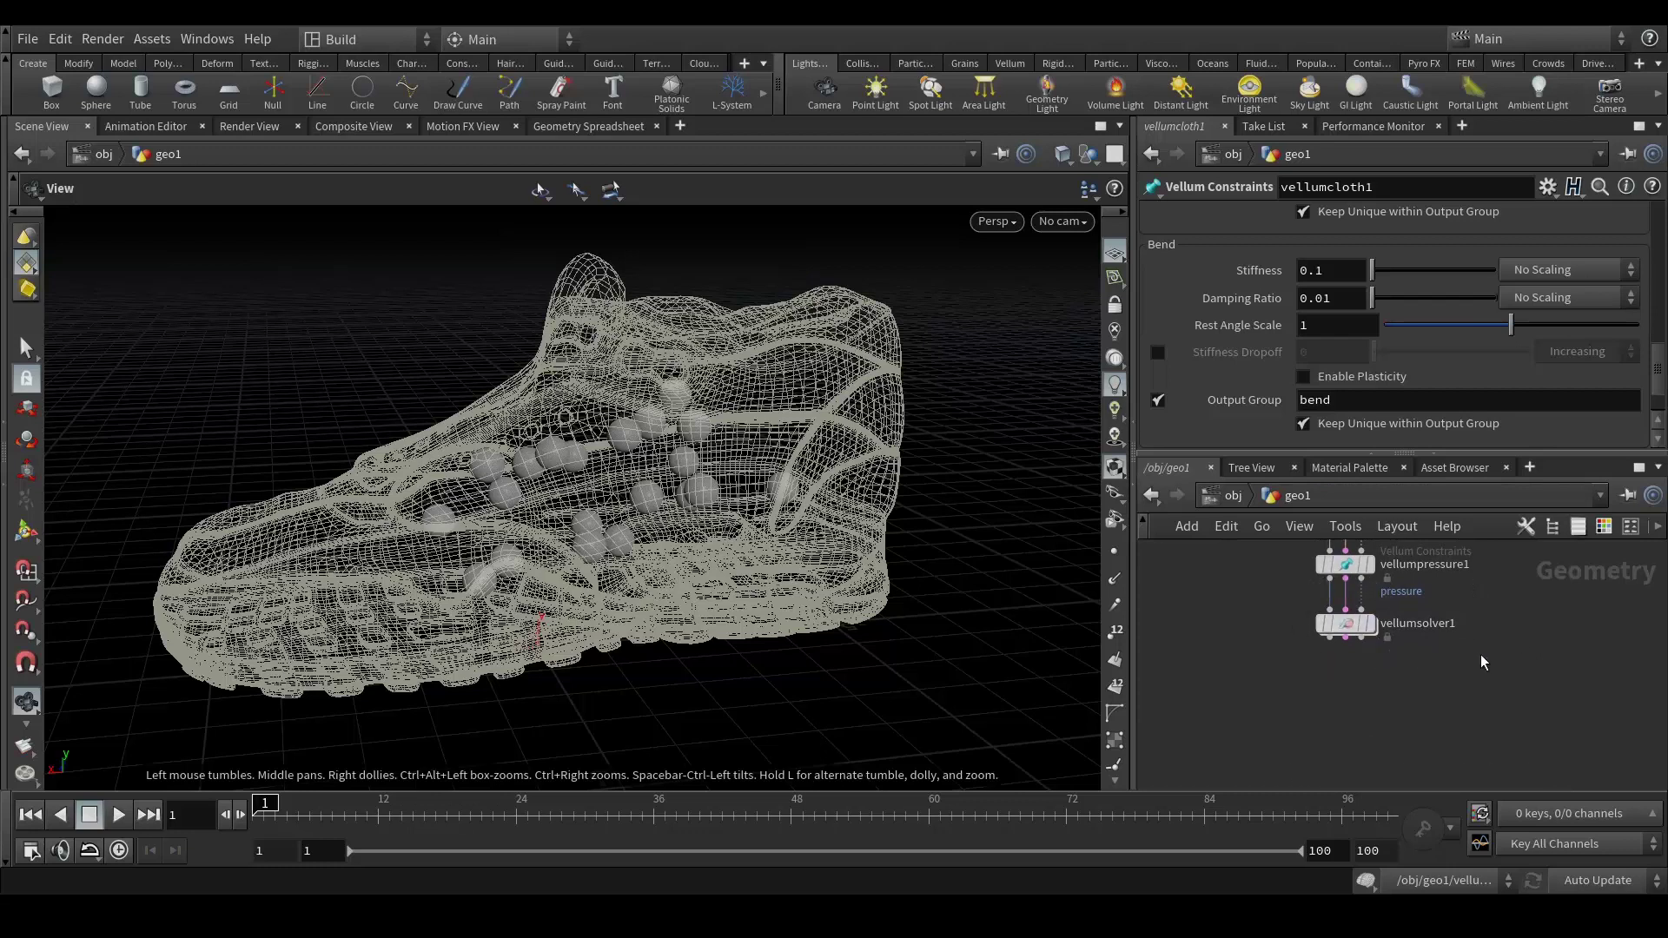
pyautogui.moveTo(1423, 687); pyautogui.dragTo(1433, 705, button='middle')
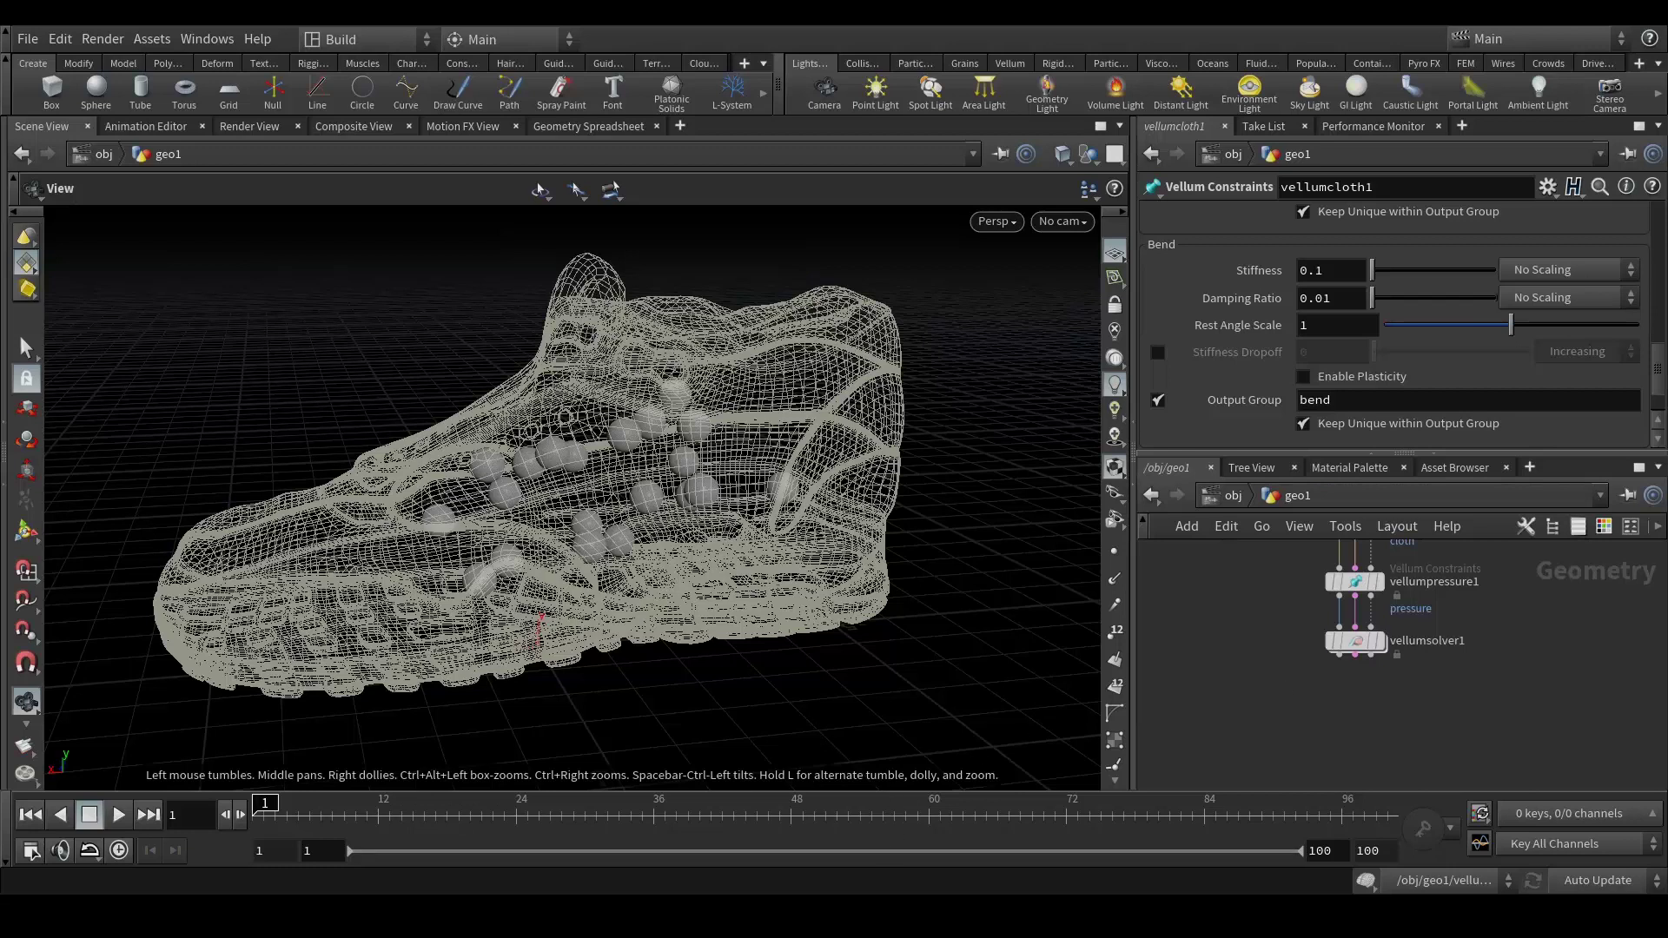
# Step: Switch to Maya, set the shoe animation to frame 100, and play the rendered Inflate_Main_Comp_V001 video
pyautogui.click(820, 853)
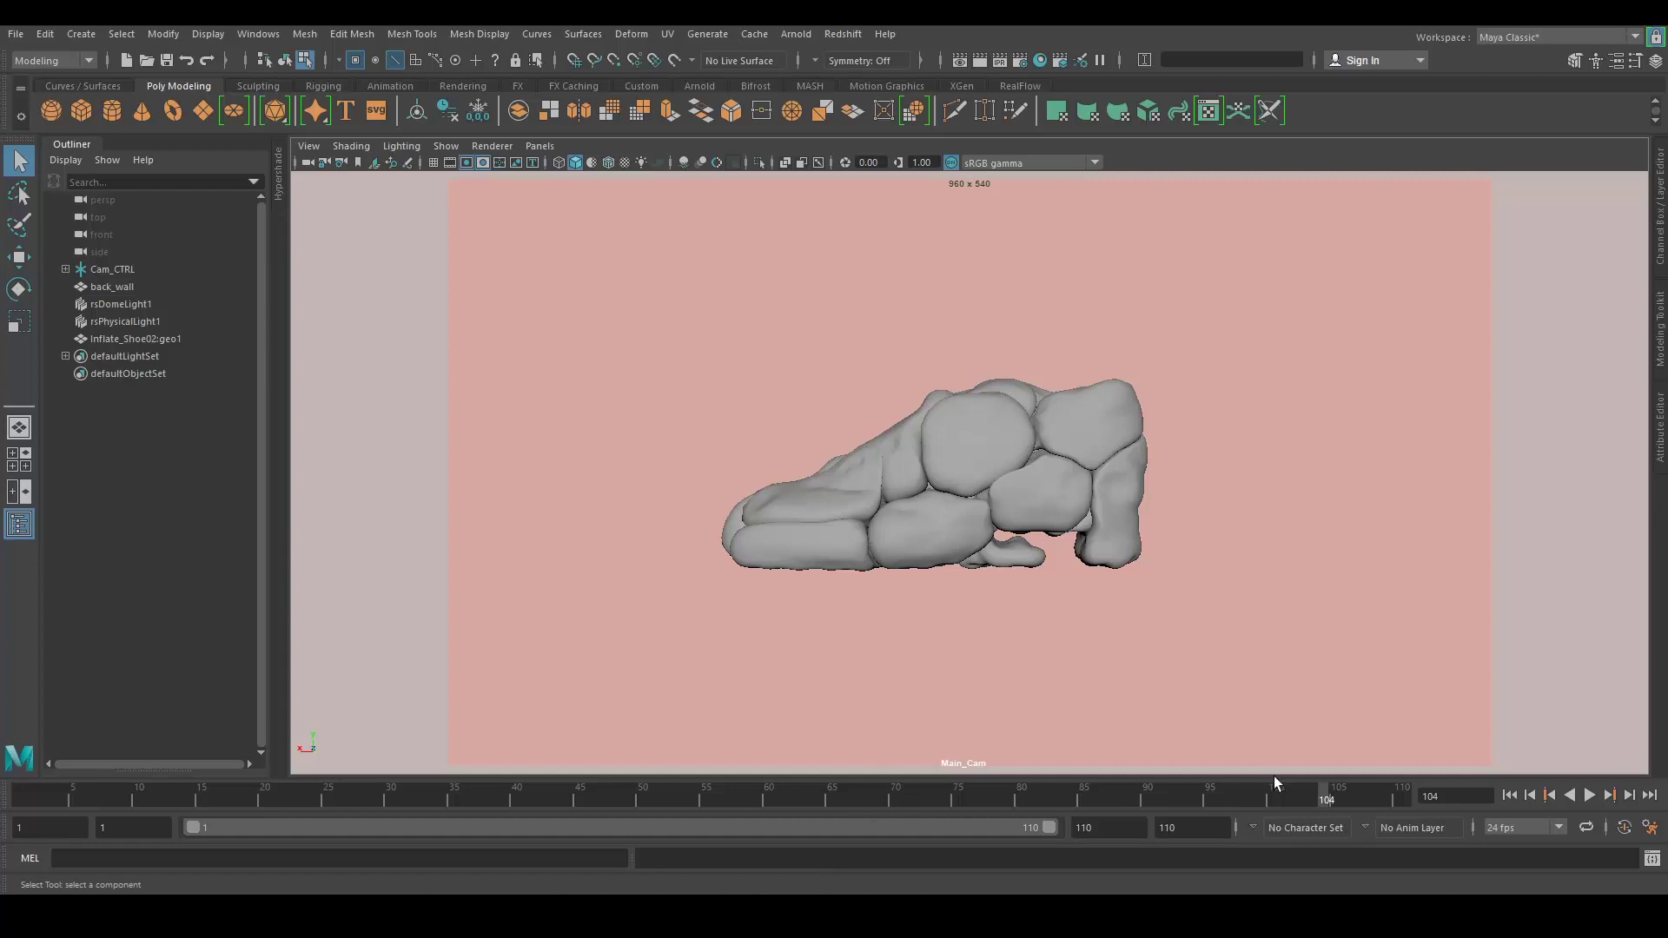
pyautogui.moveTo(1275, 779)
pyautogui.mouseDown()
pyautogui.moveTo(896, 796)
pyautogui.moveTo(628, 769)
pyautogui.moveTo(1268, 778)
pyautogui.mouseUp()
pyautogui.hotkey('alt', 'Tab')
pyautogui.click(1268, 631)
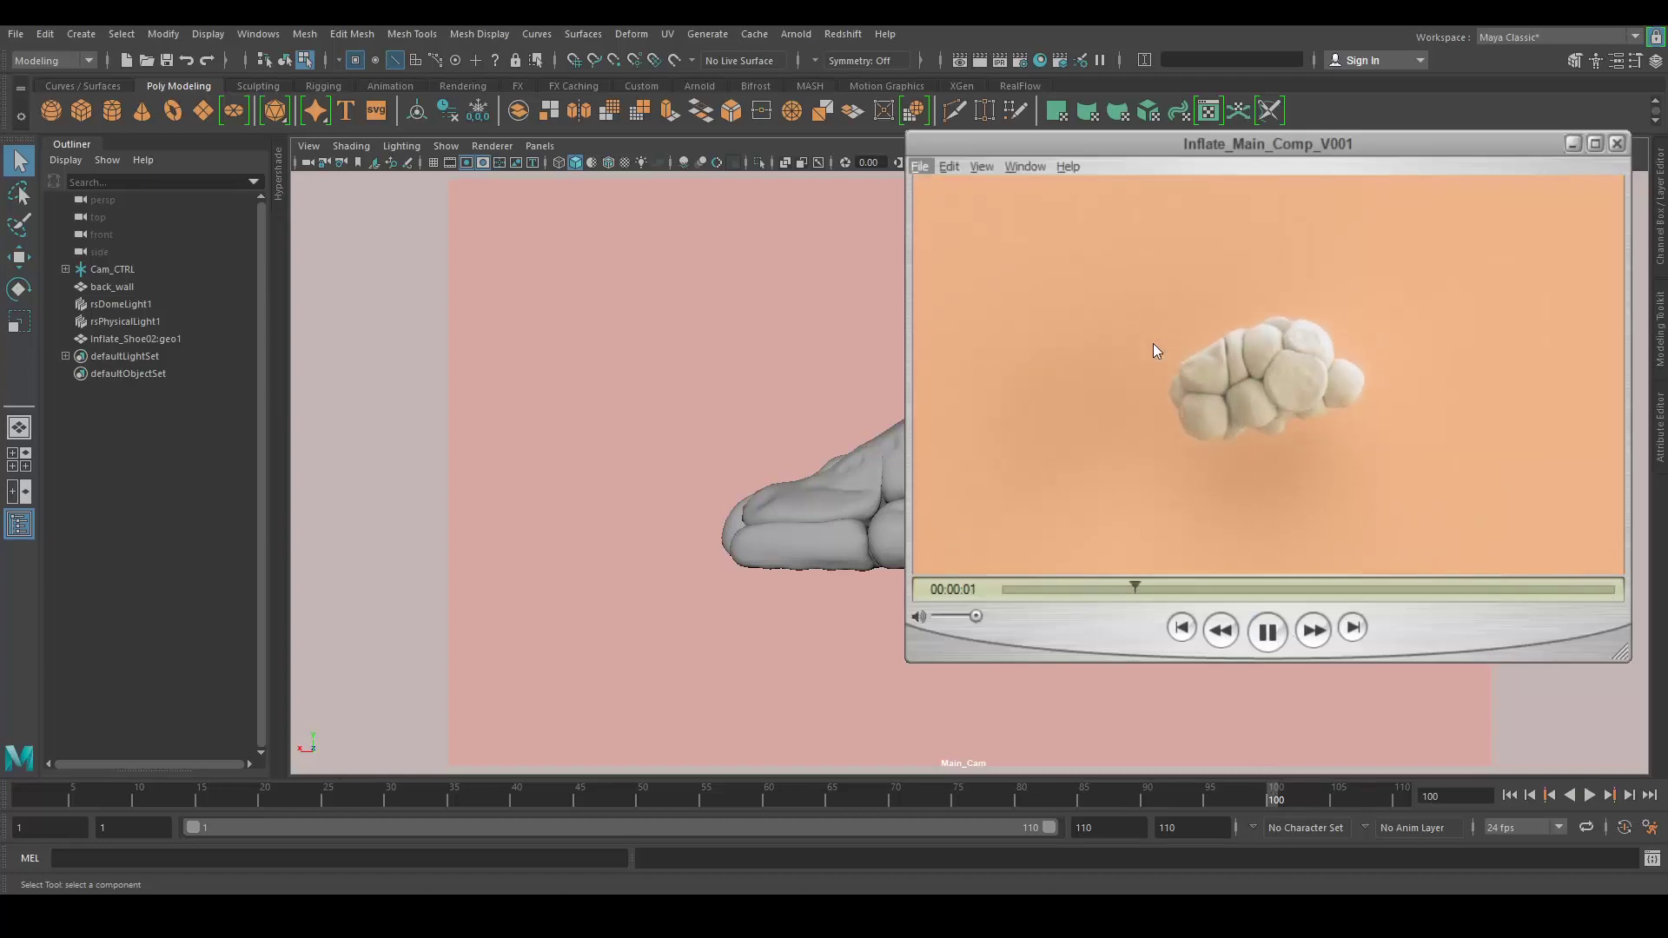